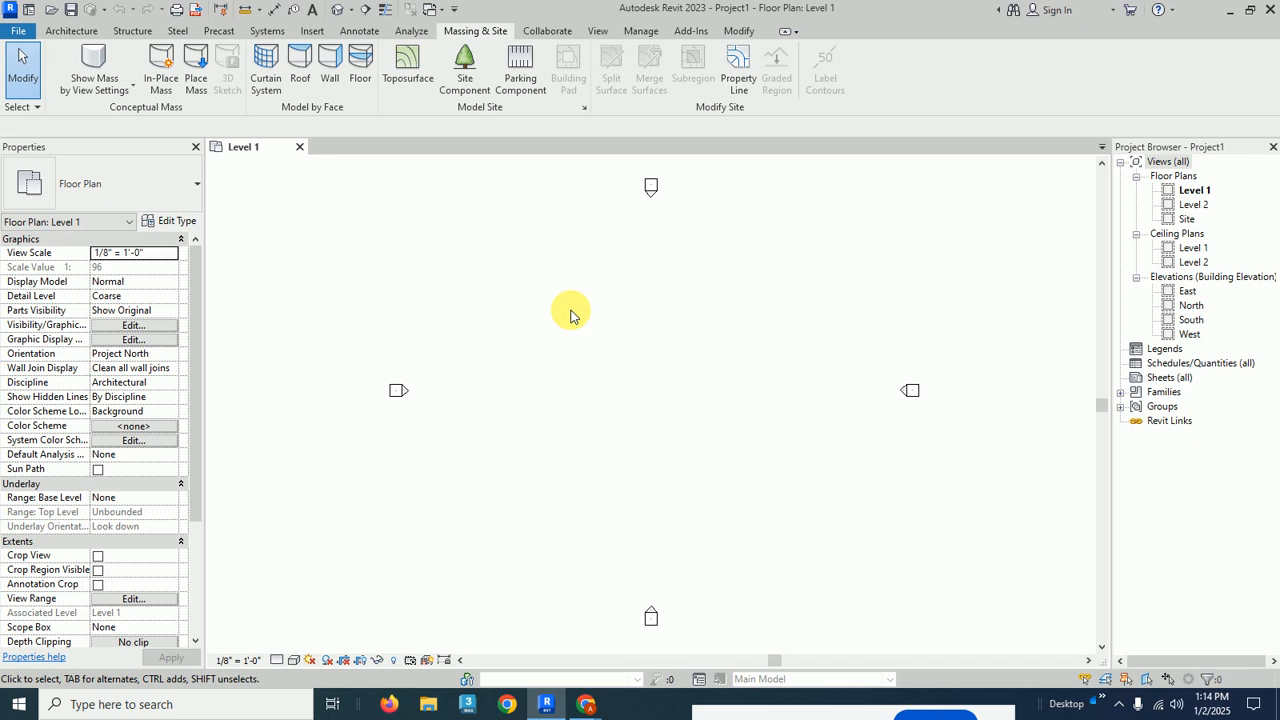
# Step: In the South elevation, set up the Level tool to pick lines with a 10' offset and create ceiling and floor plans
pyautogui.doubleClick(1192, 320)
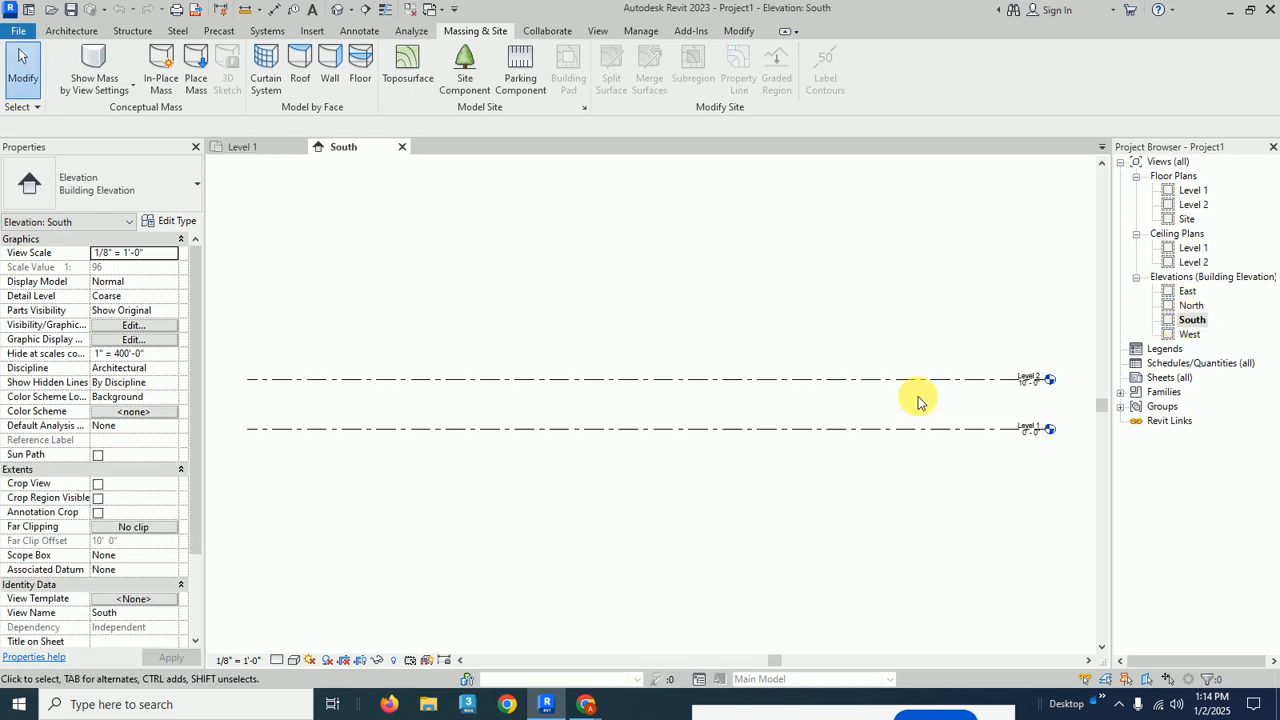
pyautogui.scroll(-2, 900, 412)
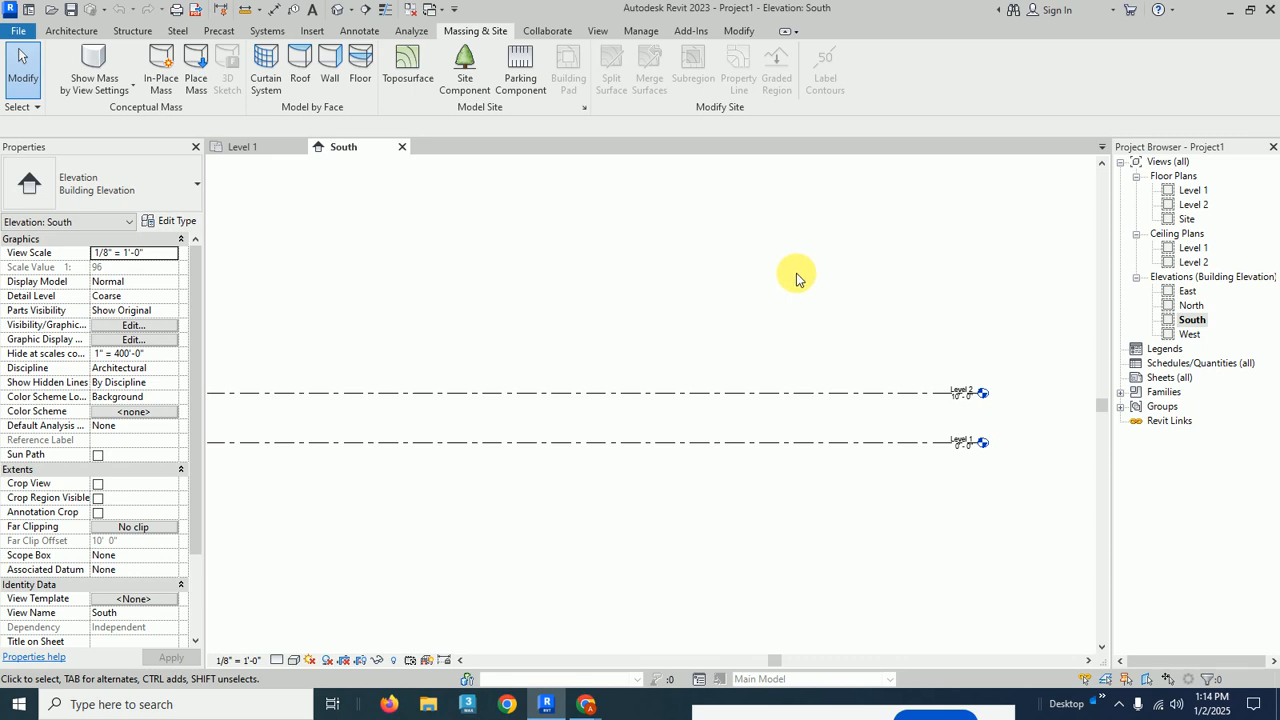
pyautogui.press('l')
pyautogui.press('l')
pyautogui.click(701, 53)
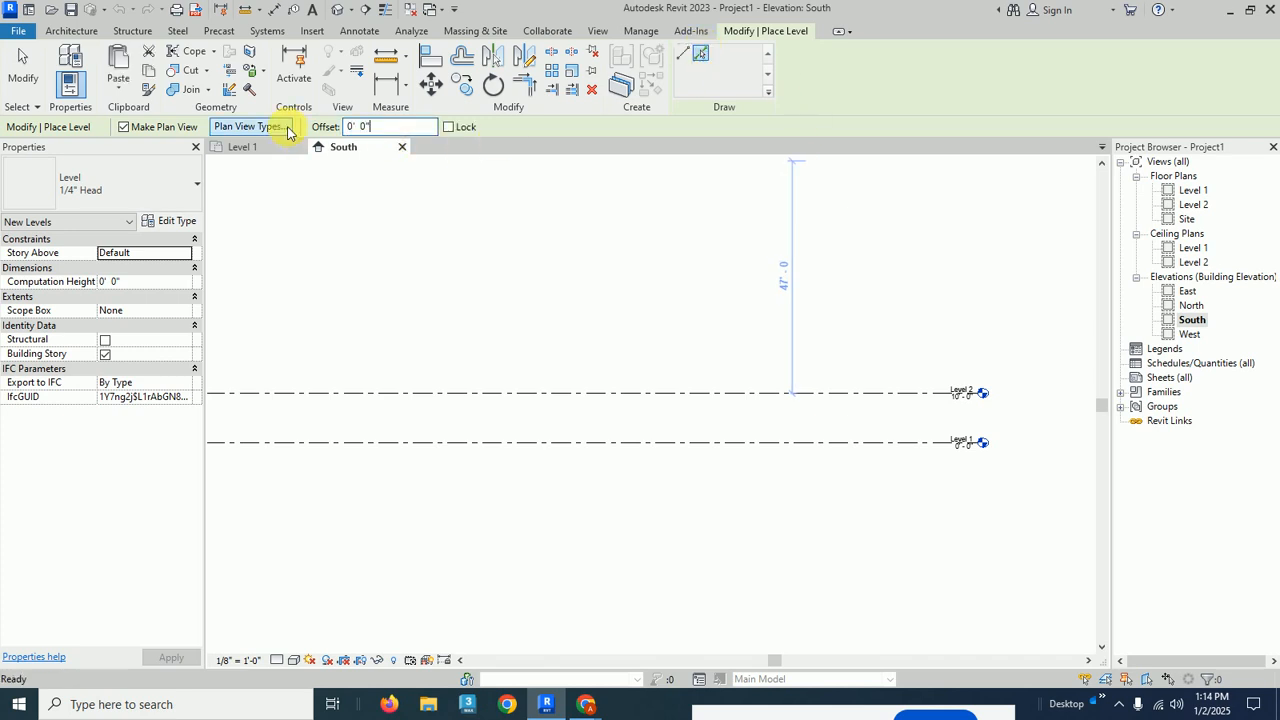
pyautogui.click(287, 128)
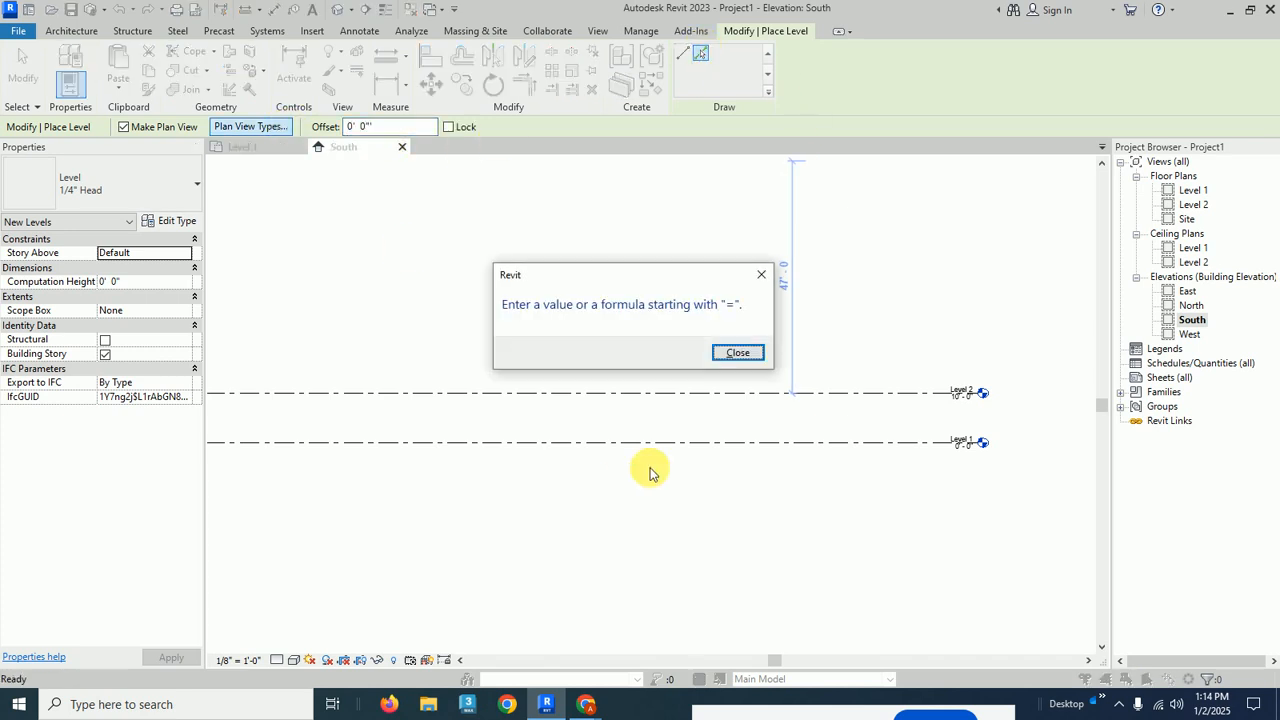
pyautogui.click(737, 353)
pyautogui.click(390, 127)
pyautogui.write("10'")
pyautogui.click(250, 126)
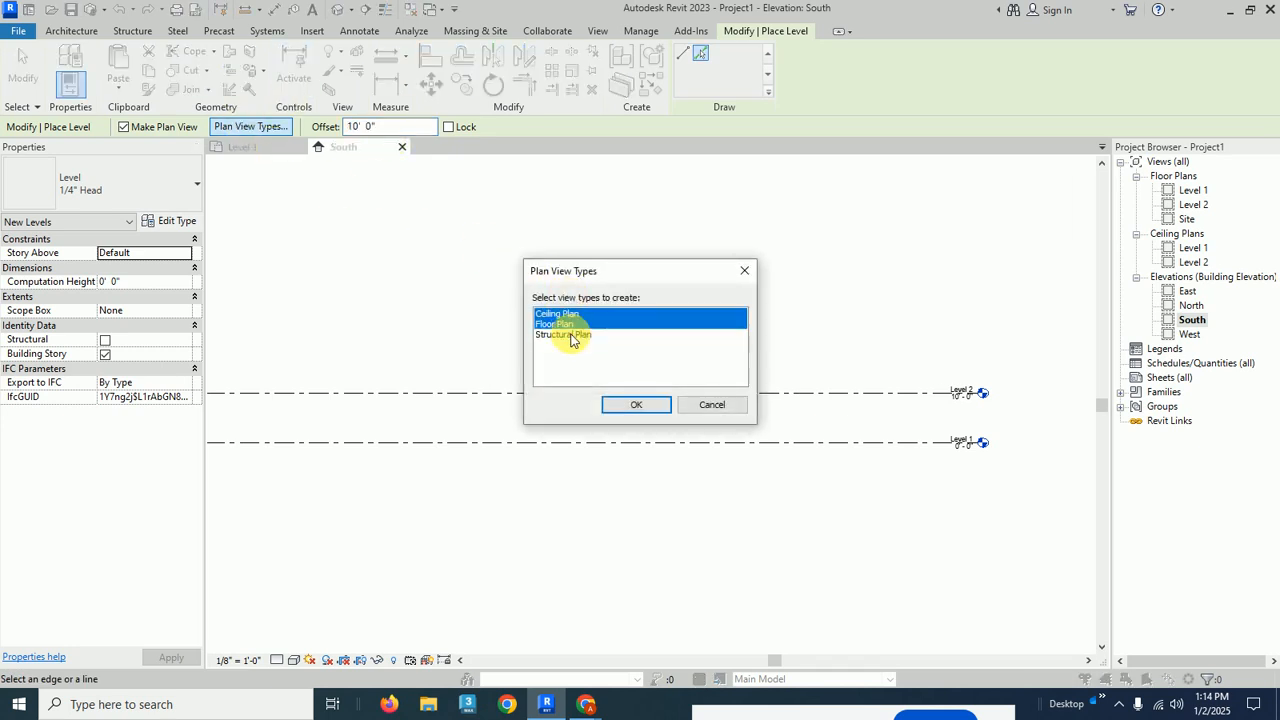
pyautogui.click(637, 404)
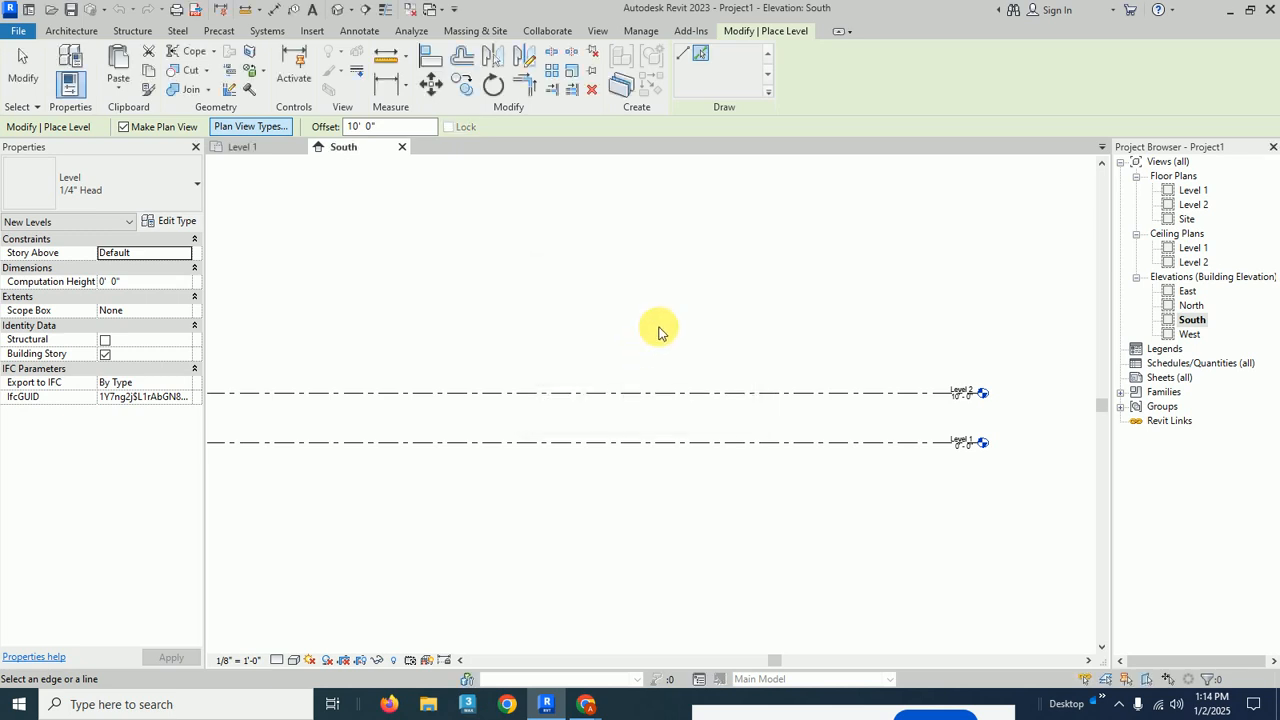
# Step: Add nine levels above Level 2 at 10' spacing by picking the topmost level each time
pyautogui.scroll(-4, 659, 332)
pyautogui.click(702, 469)
pyautogui.click(708, 441)
pyautogui.click(708, 413)
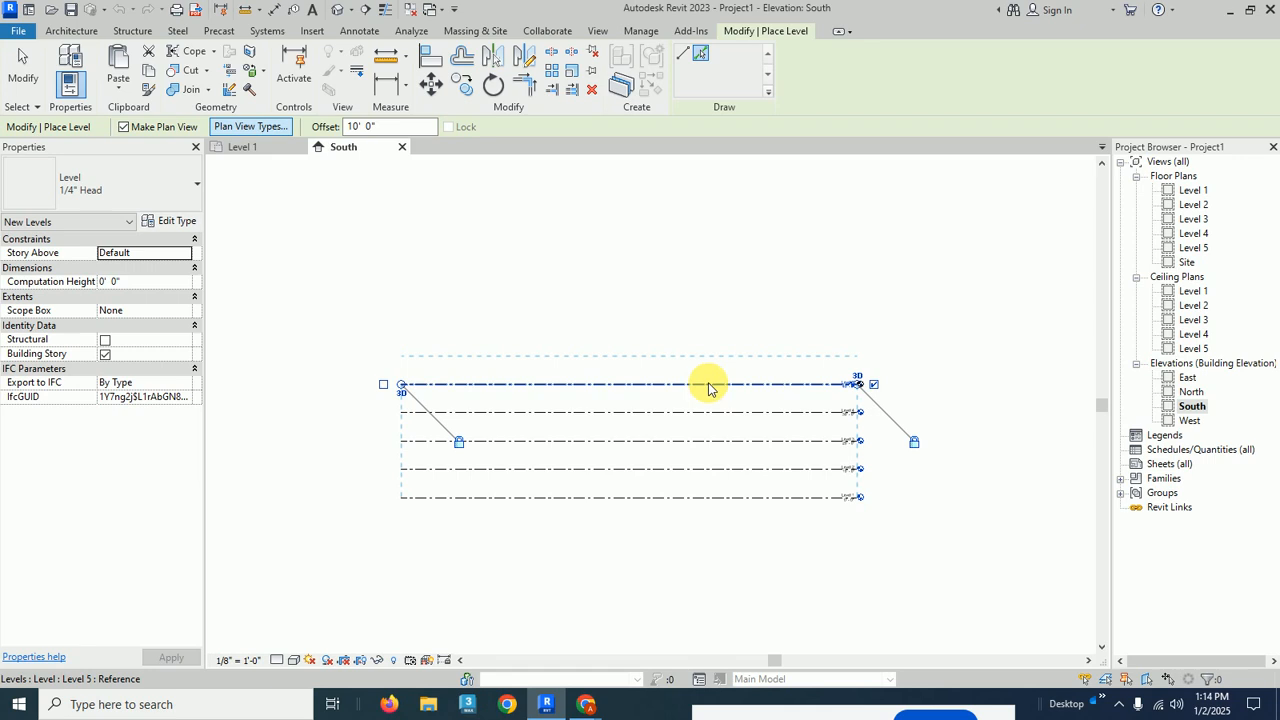
pyautogui.click(708, 386)
pyautogui.click(706, 357)
pyautogui.click(704, 325)
pyautogui.click(703, 296)
pyautogui.click(703, 268)
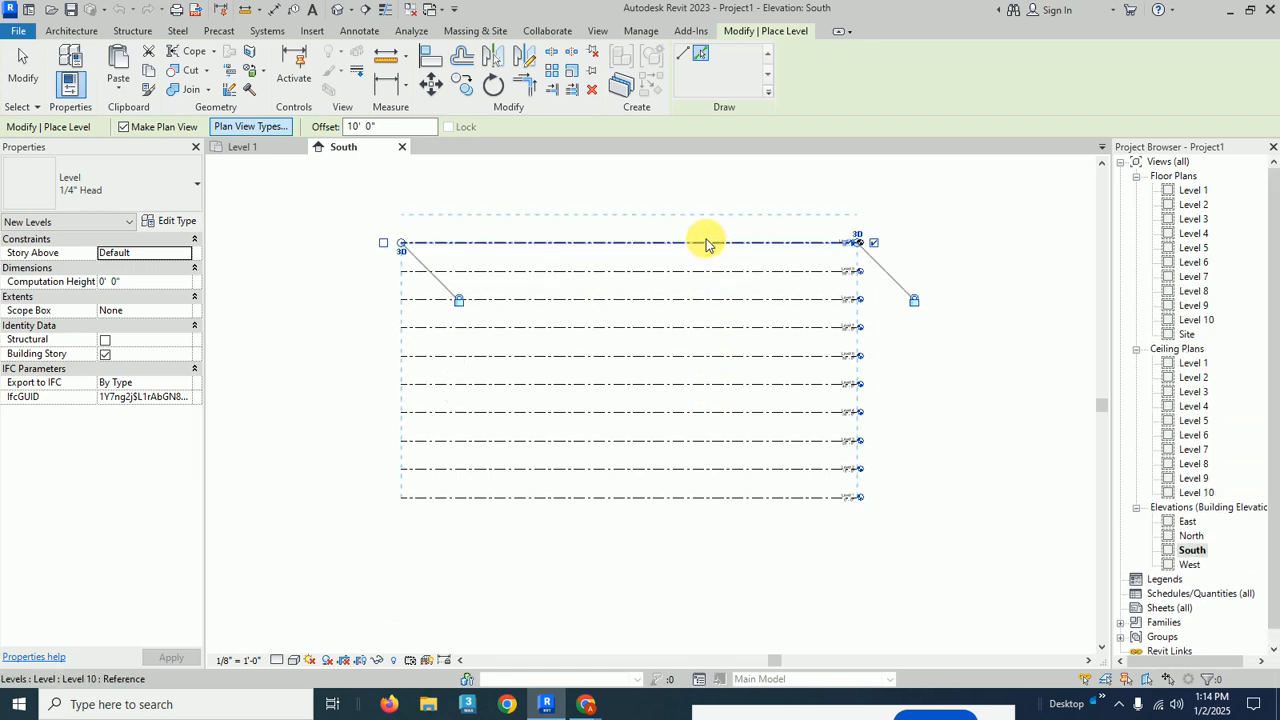
pyautogui.click(706, 242)
pyautogui.press('Escape')
pyautogui.press('Escape')
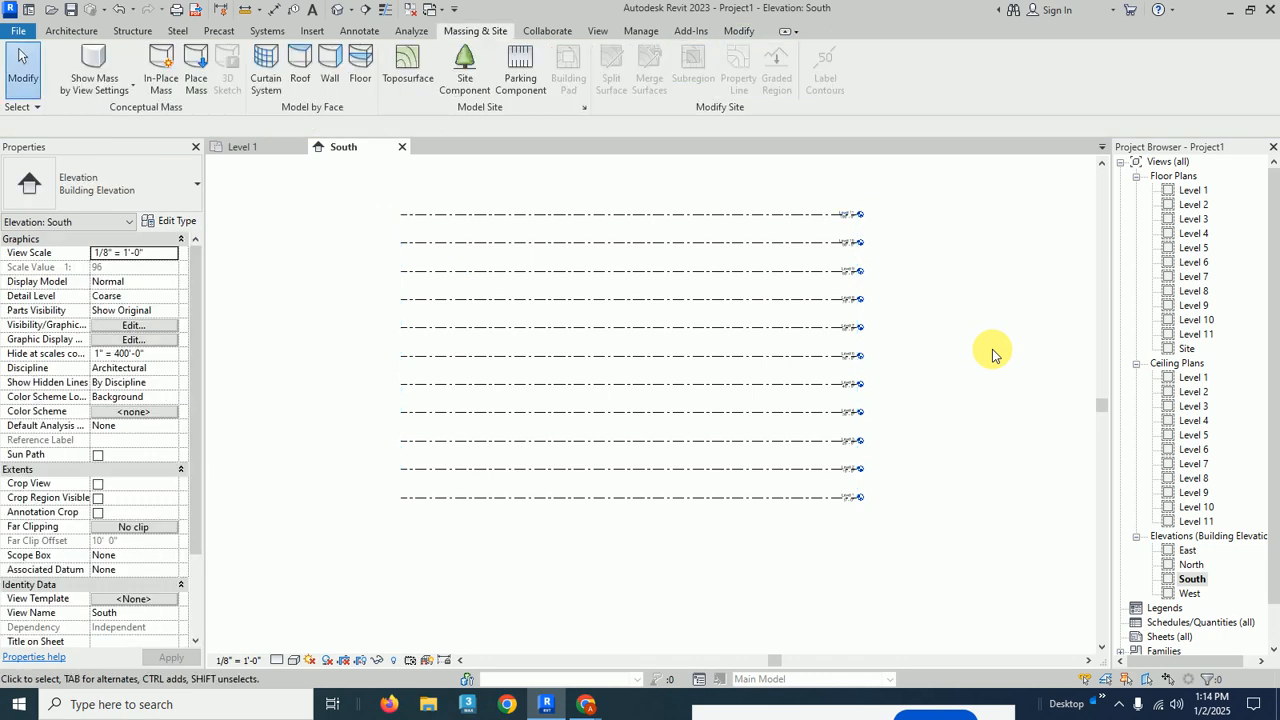
pyautogui.moveTo(974, 331); pyautogui.dragTo(973, 357, button='middle')
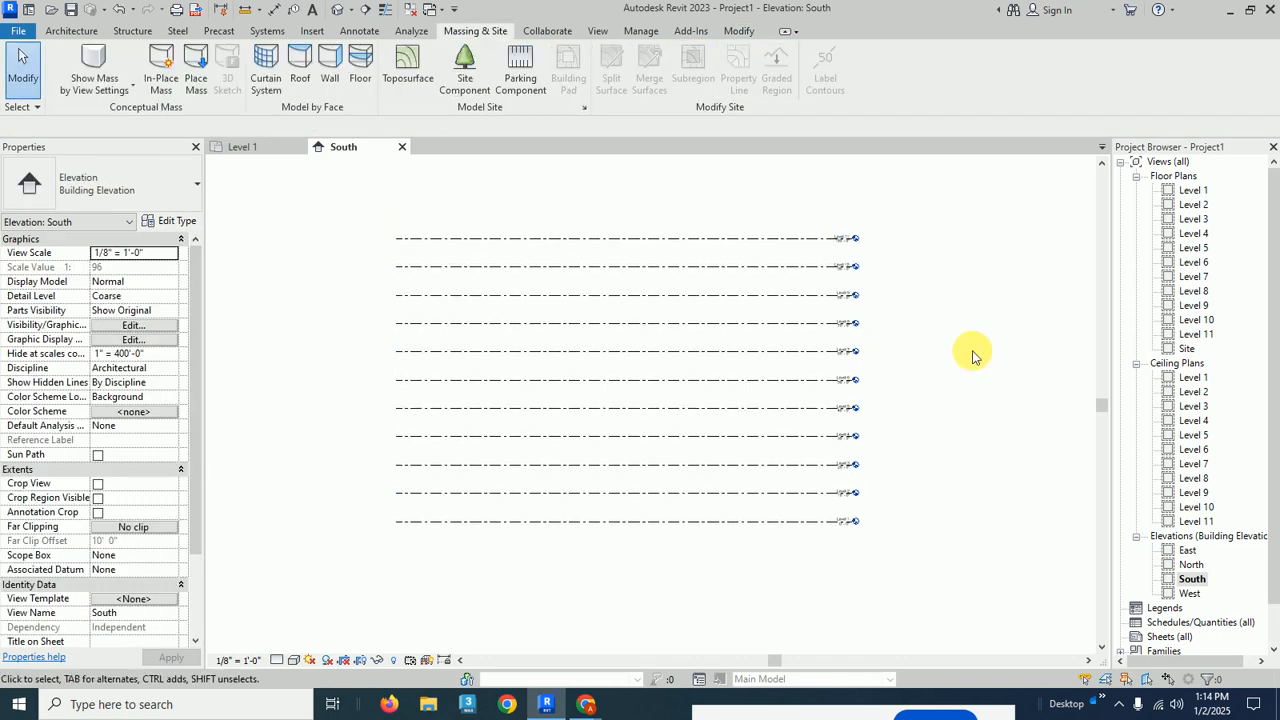
# Step: Start an in-place mass named Mass 1 in the Level 1 floor plan
pyautogui.click(262, 146)
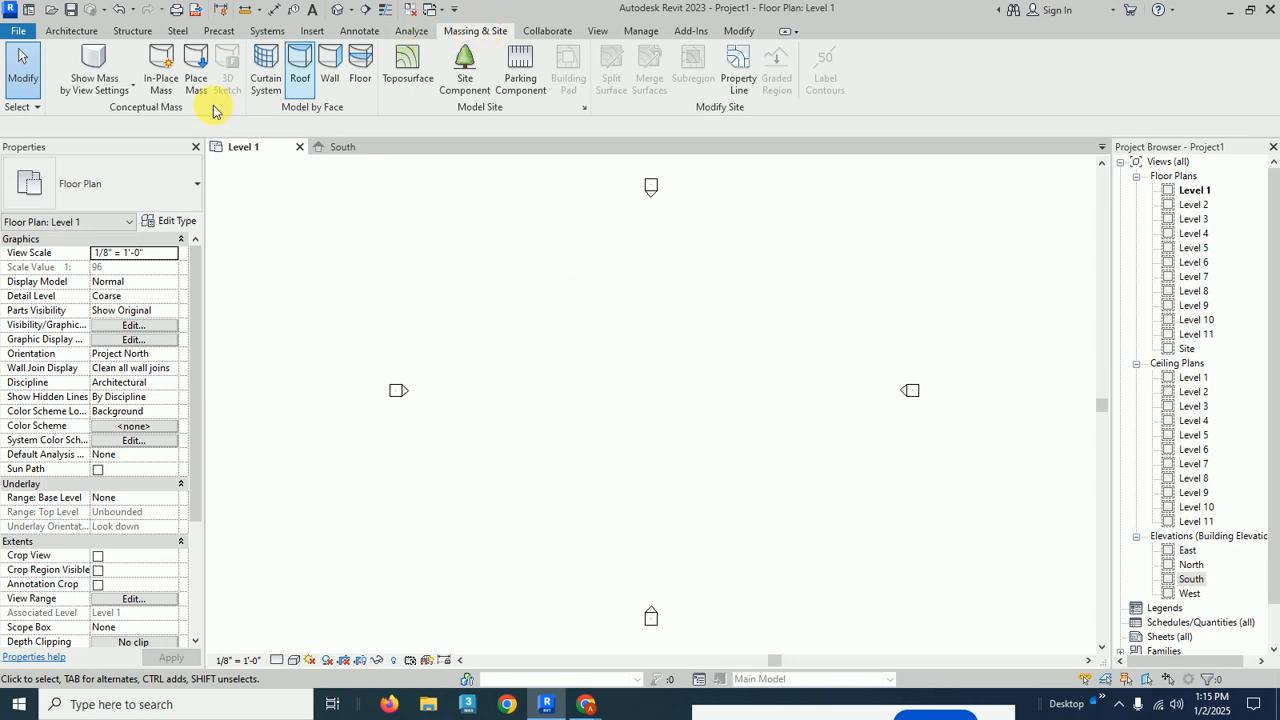
pyautogui.click(163, 80)
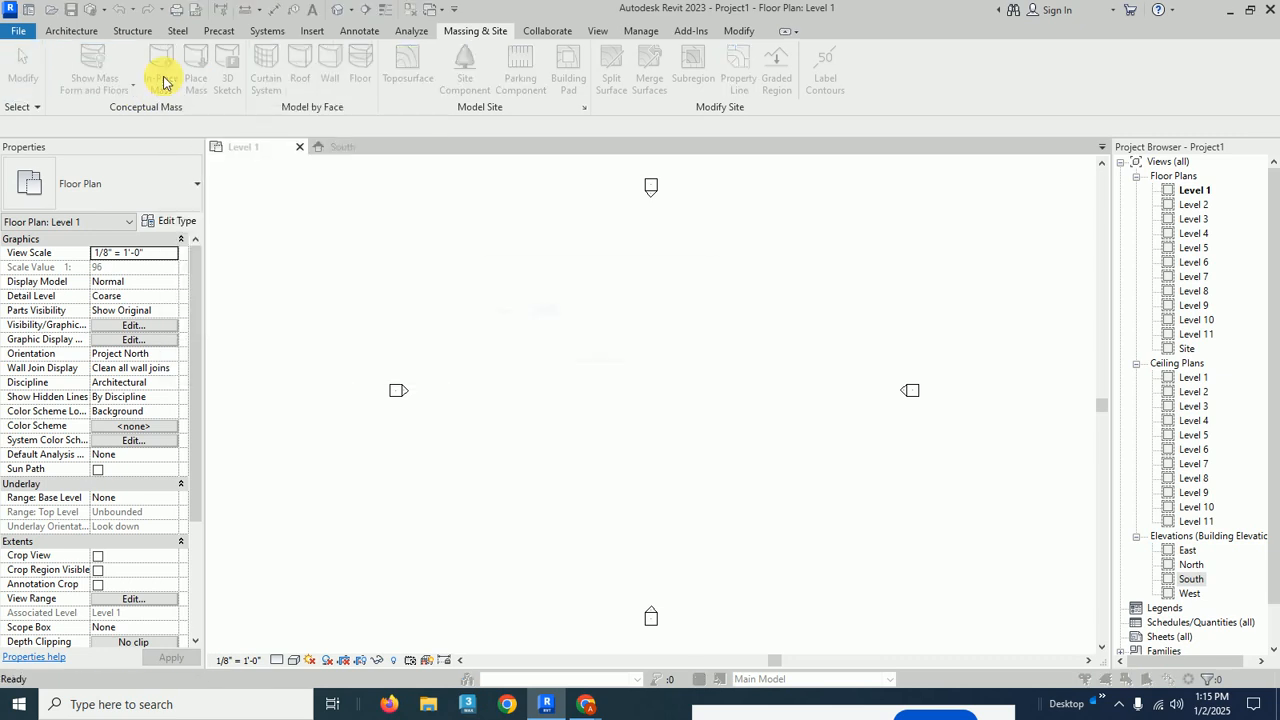
pyautogui.moveTo(515, 281); pyautogui.dragTo(409, 240)
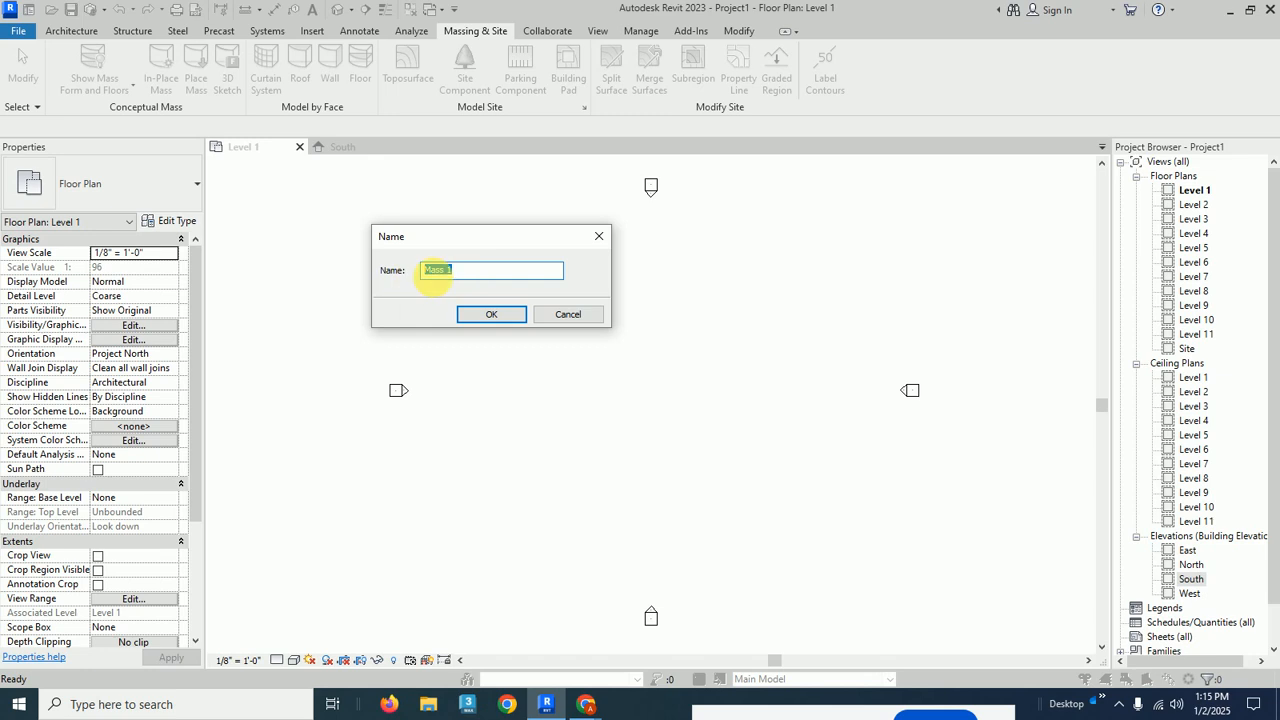
pyautogui.click(489, 314)
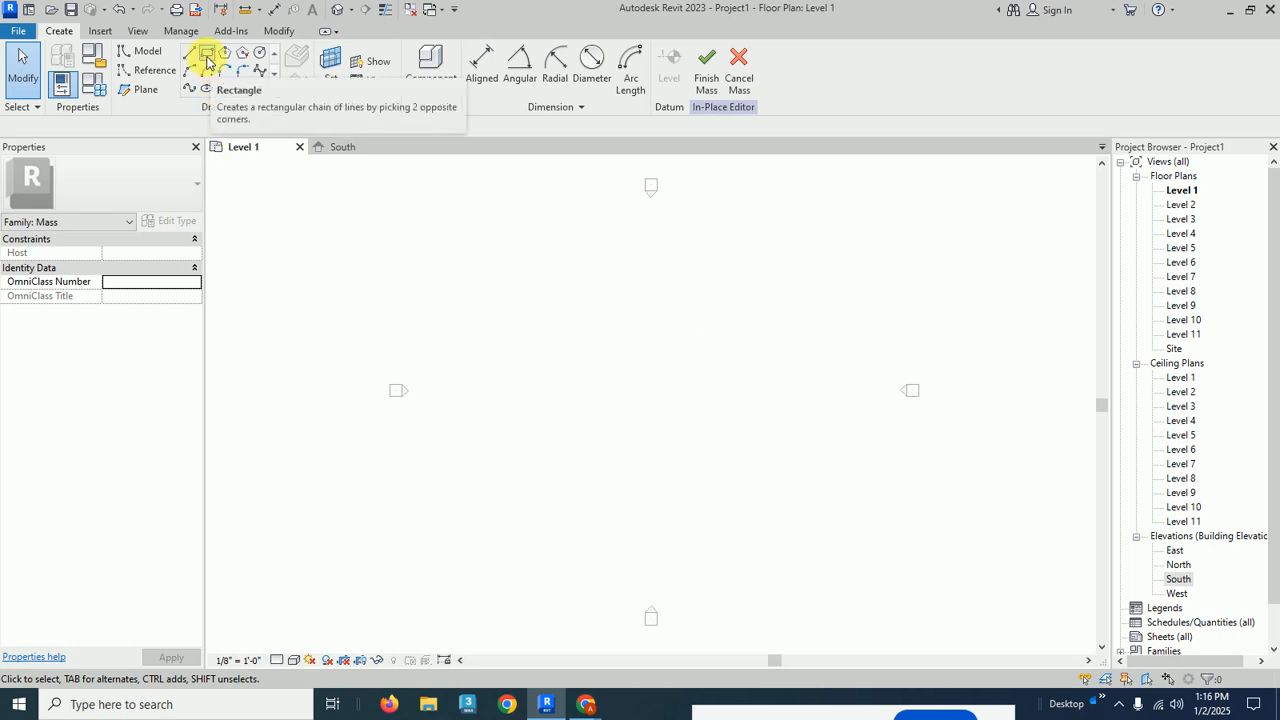
# Step: Sketch a horizontal ellipse on Level 1, centred between the elevation markers, with radii of about 50' and 25'
pyautogui.click(206, 89)
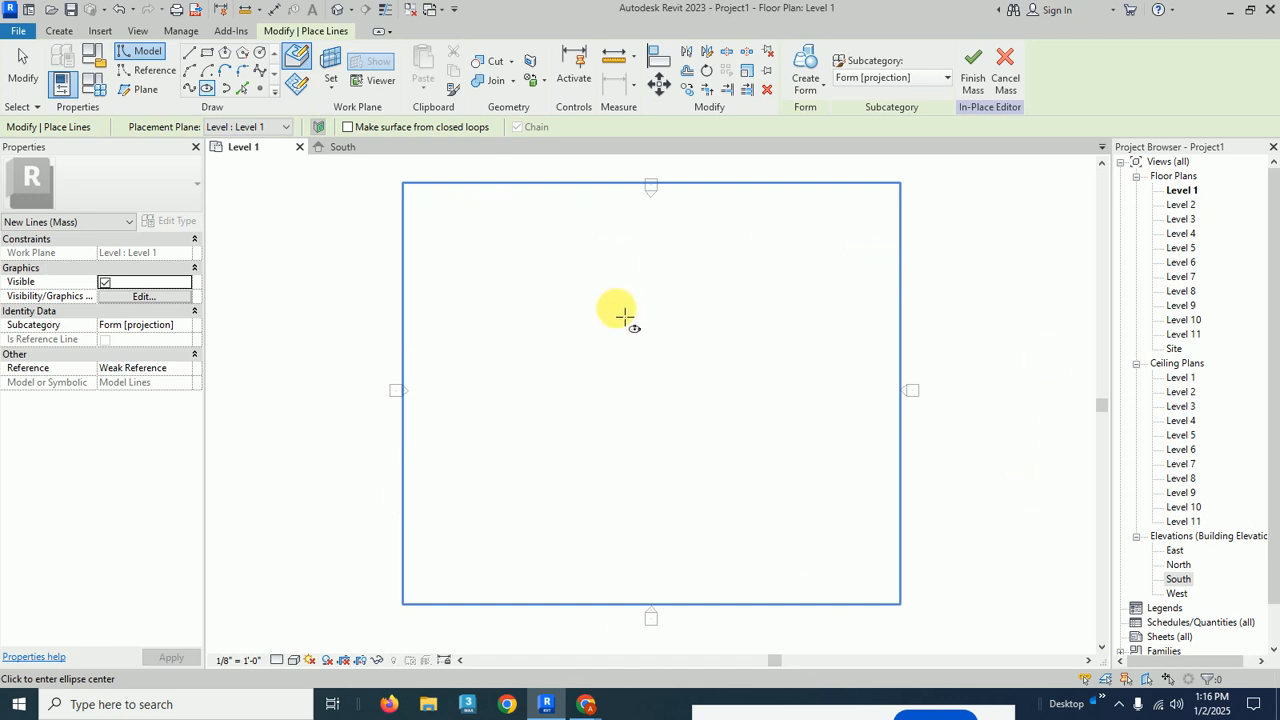
pyautogui.click(645, 379)
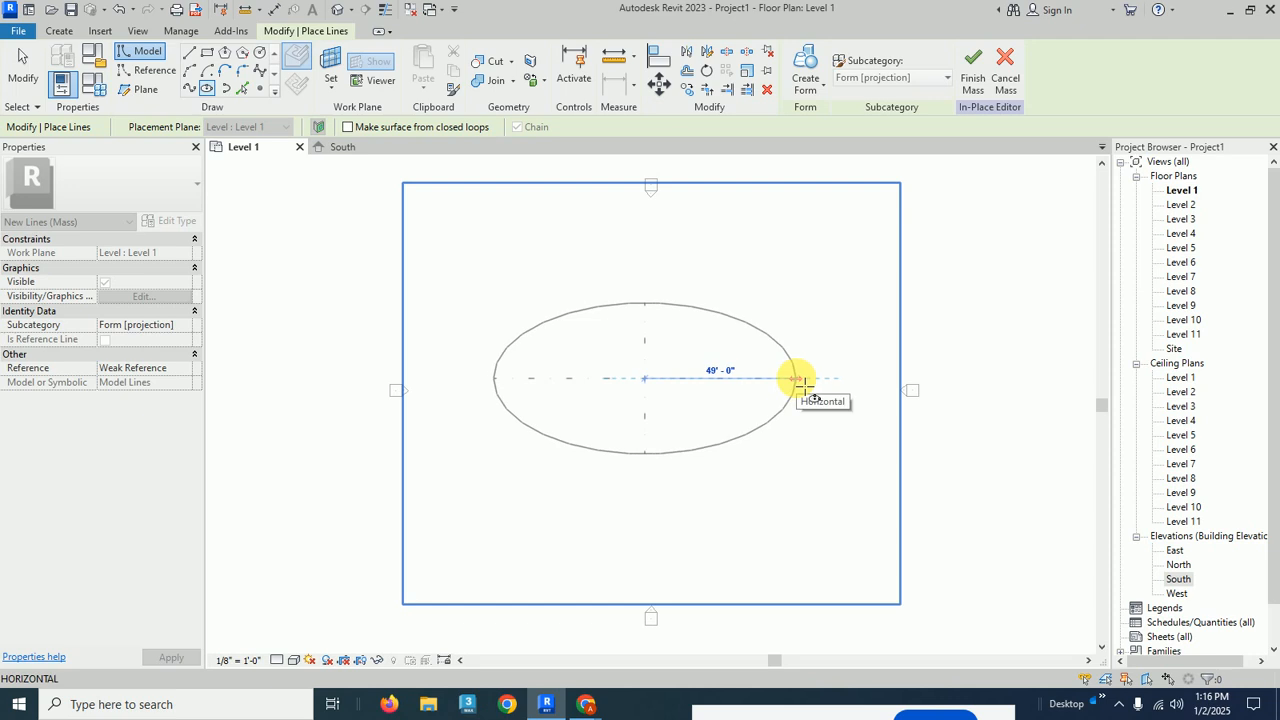
pyautogui.click(803, 379)
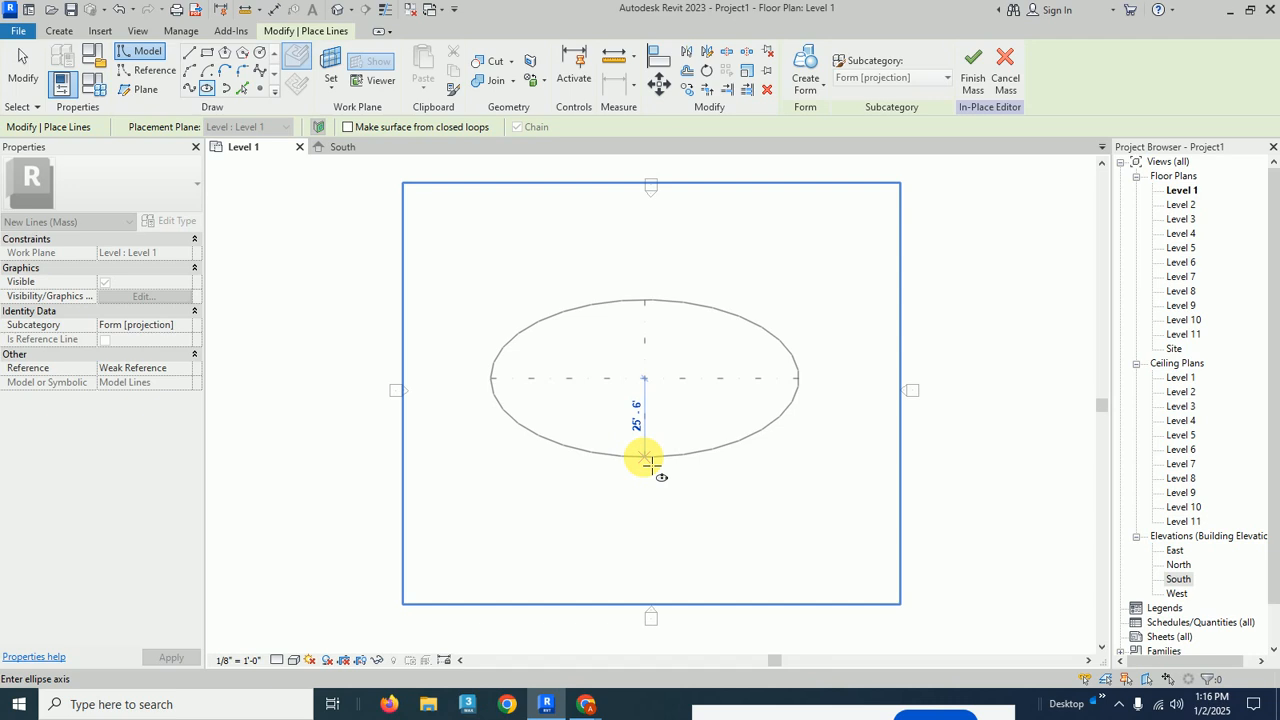
pyautogui.click(648, 457)
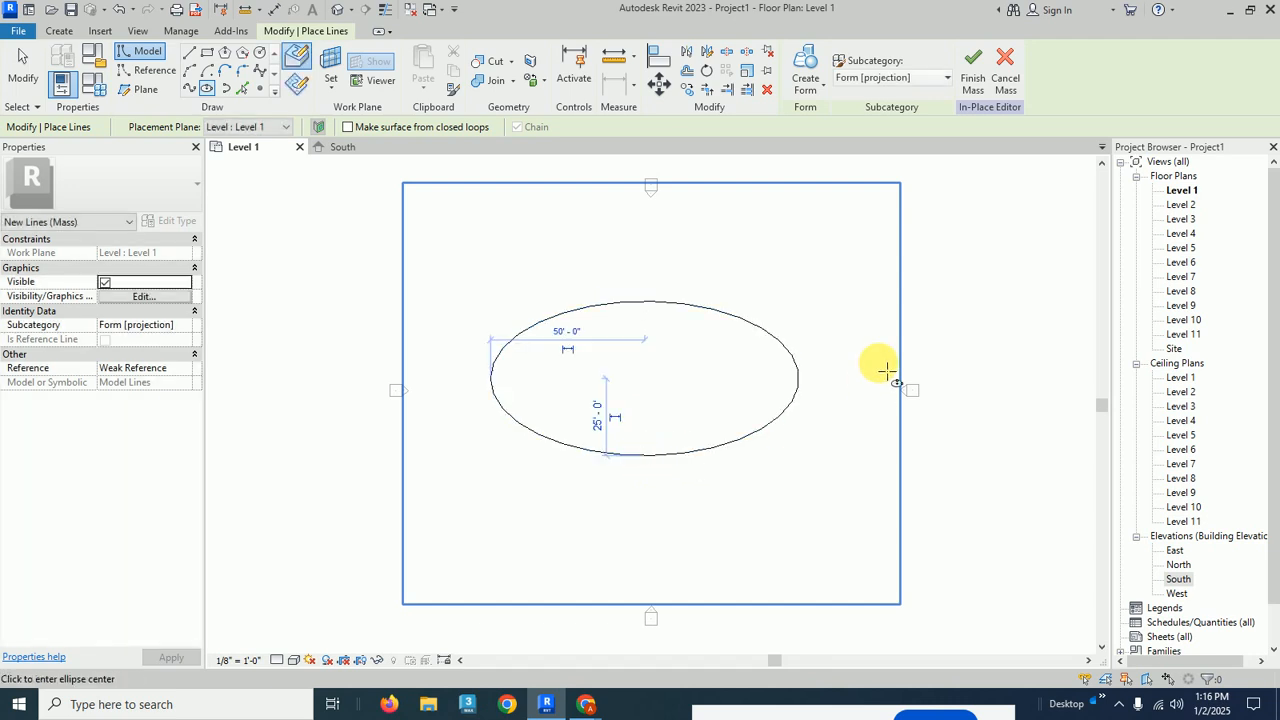
pyautogui.rightClick(993, 305)
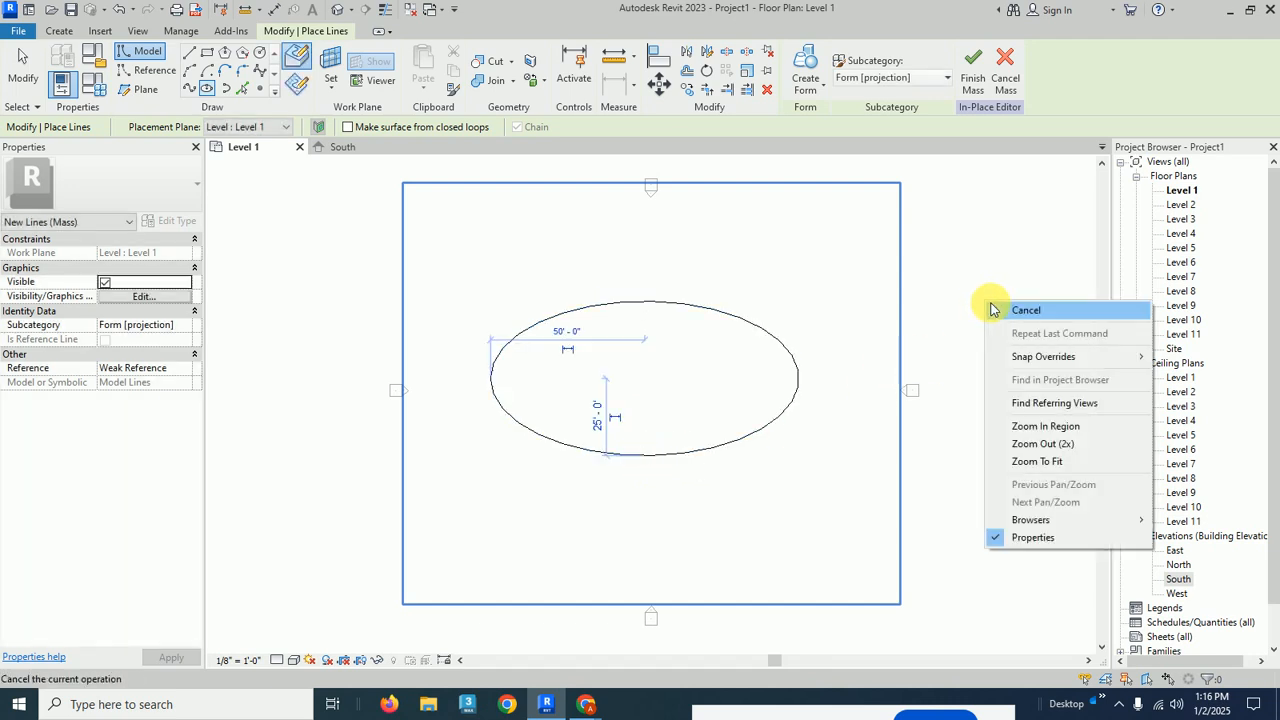
pyautogui.click(1030, 314)
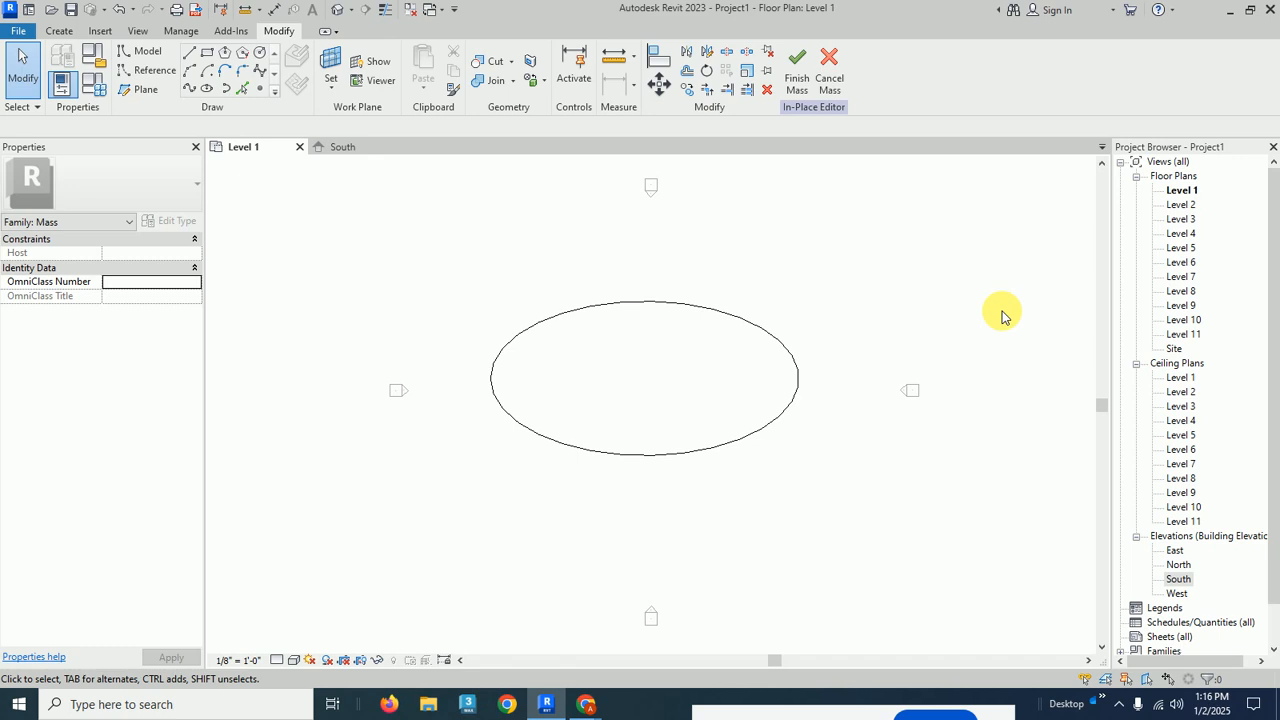
# Step: Draw a horizontal reference plane along the ellipse's long axis and a vertical one through its east end
pyautogui.press('r')
pyautogui.press('p')
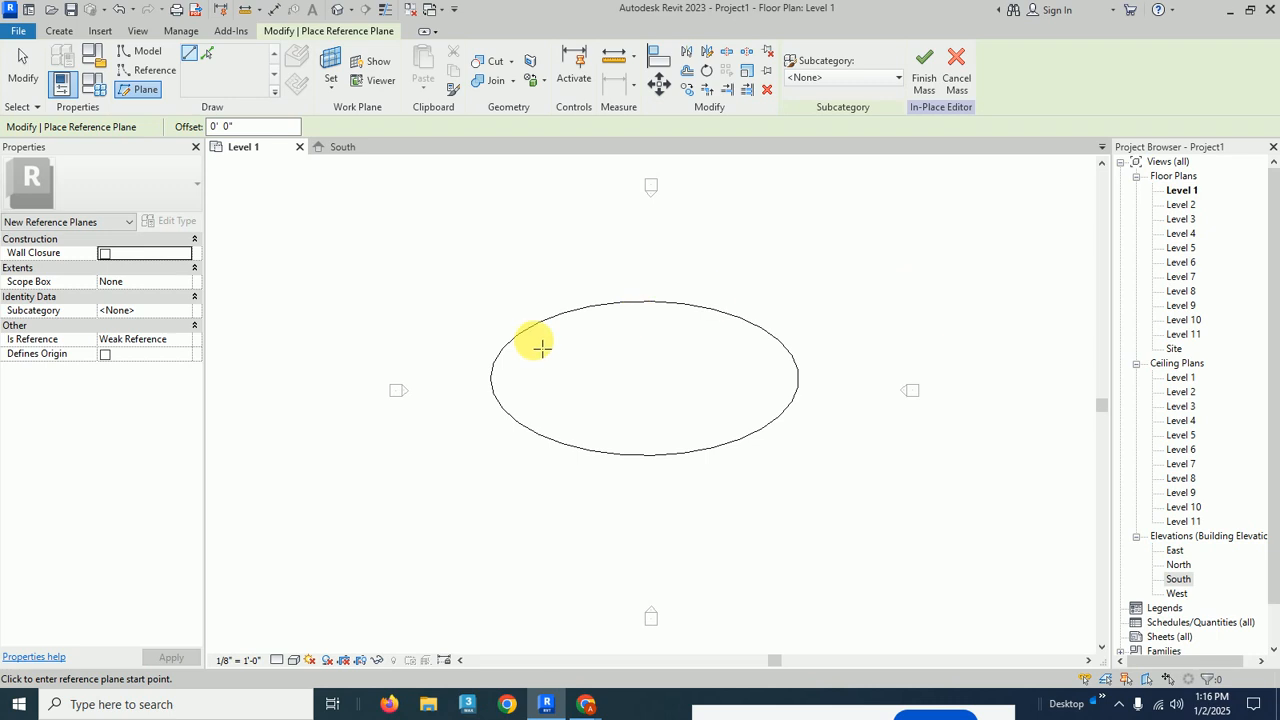
pyautogui.click(491, 378)
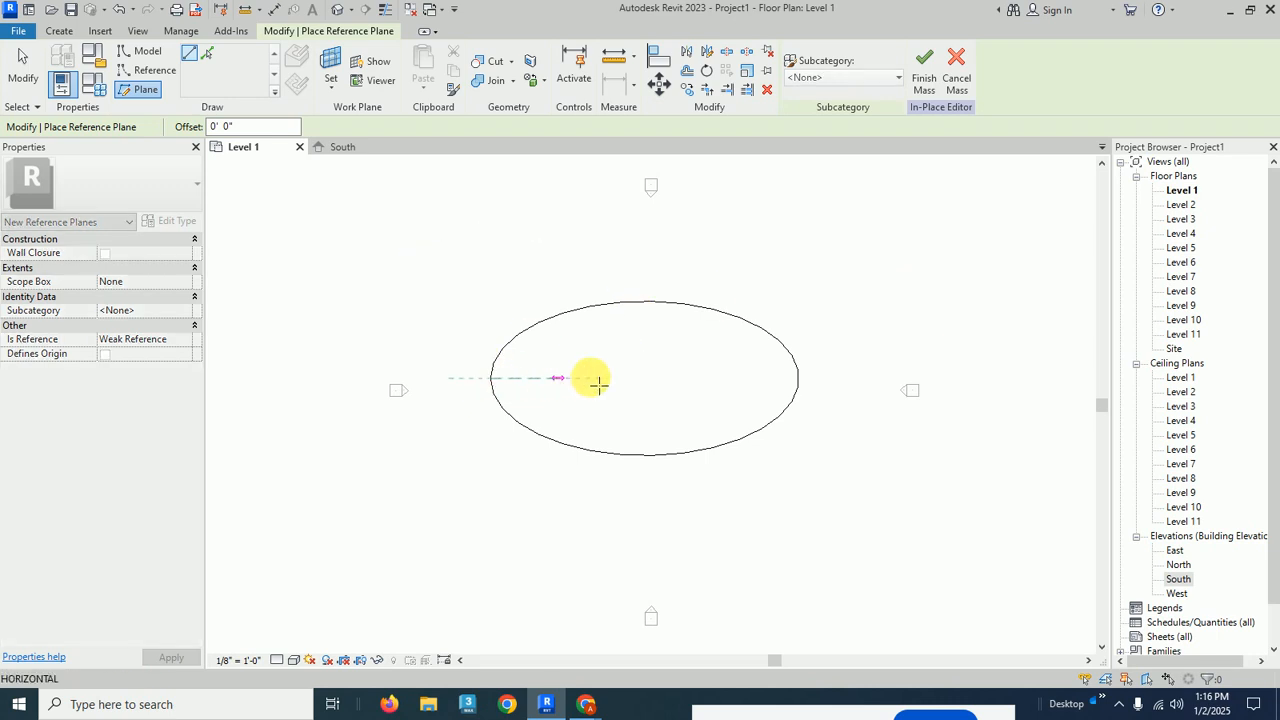
pyautogui.click(798, 378)
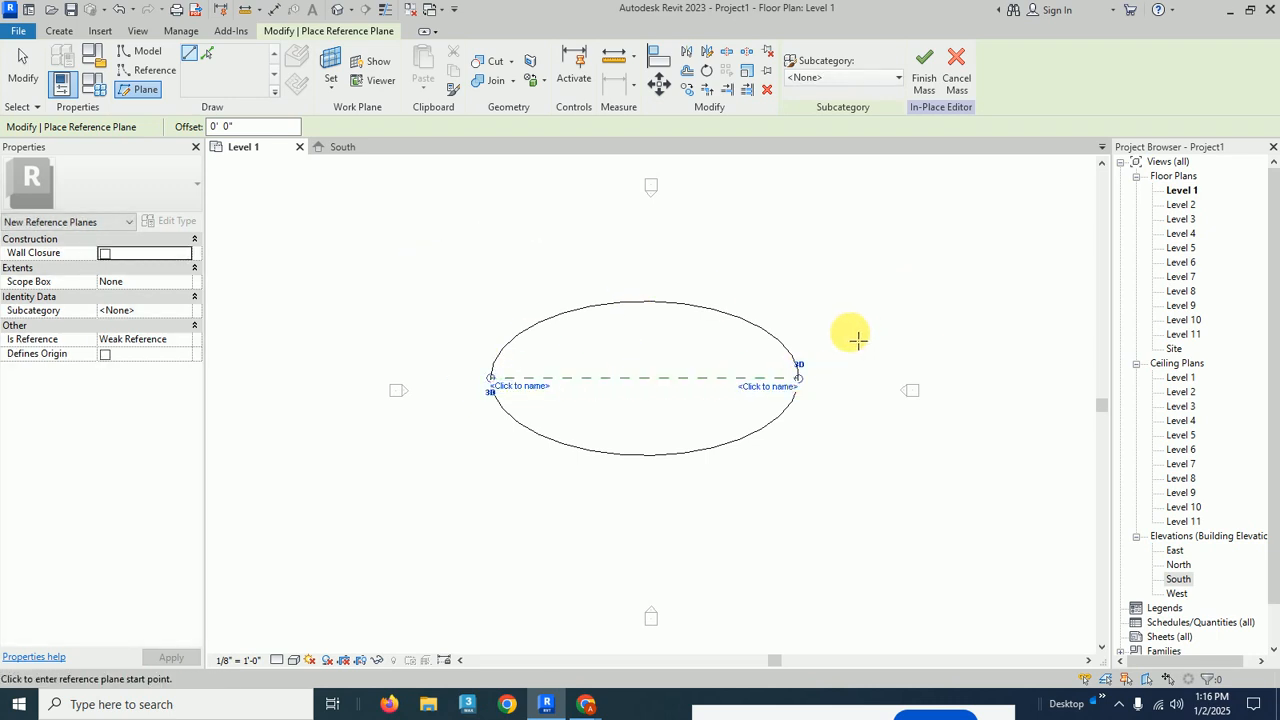
pyautogui.click(800, 255)
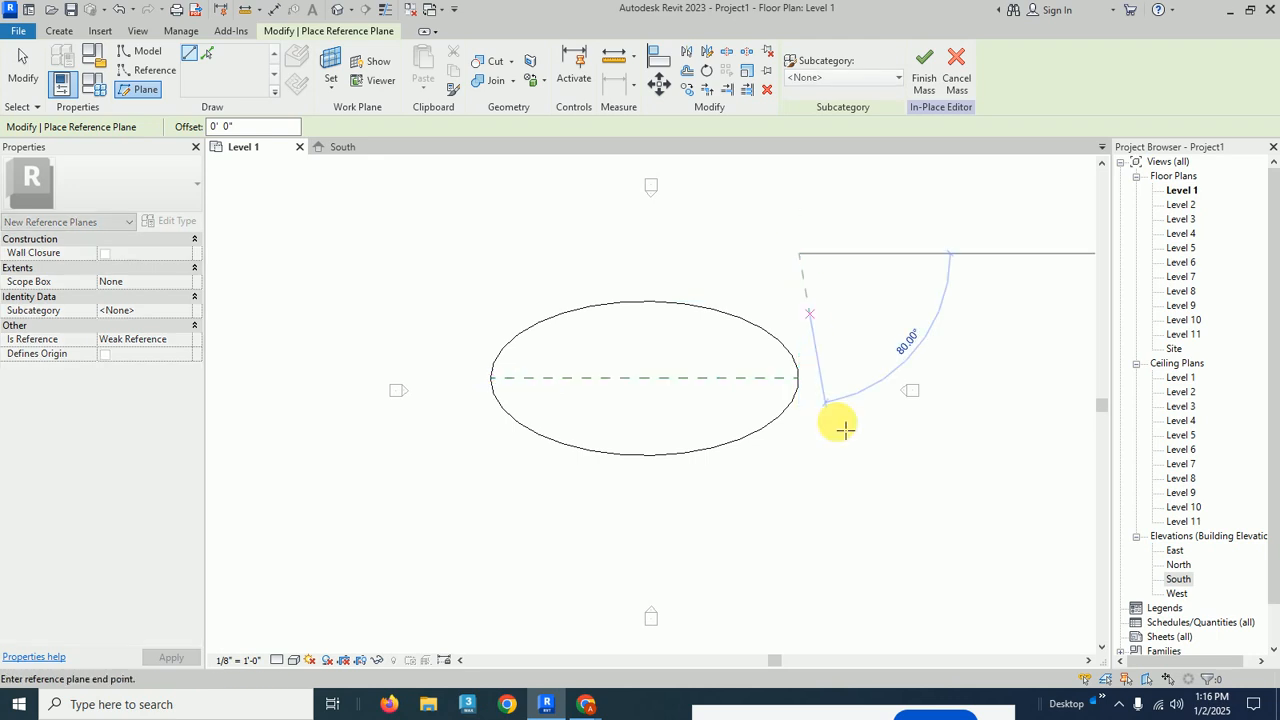
pyautogui.click(798, 533)
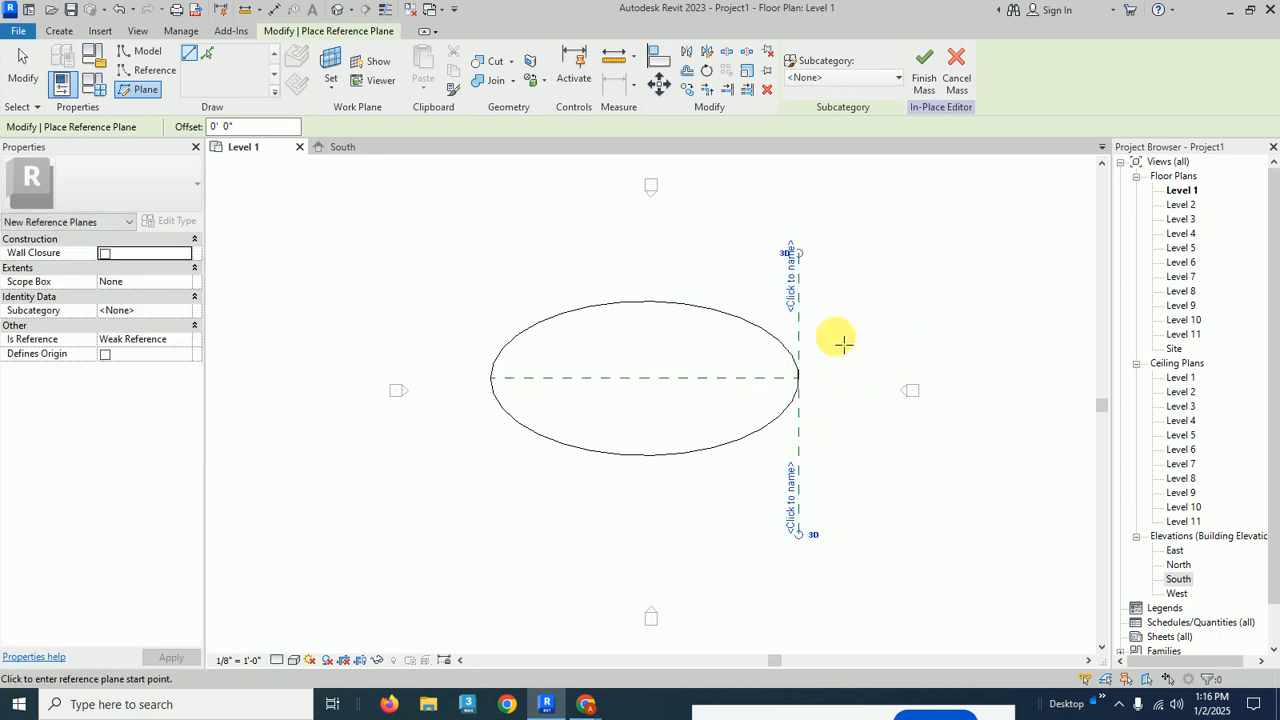
pyautogui.press('Escape')
pyautogui.press('Escape')
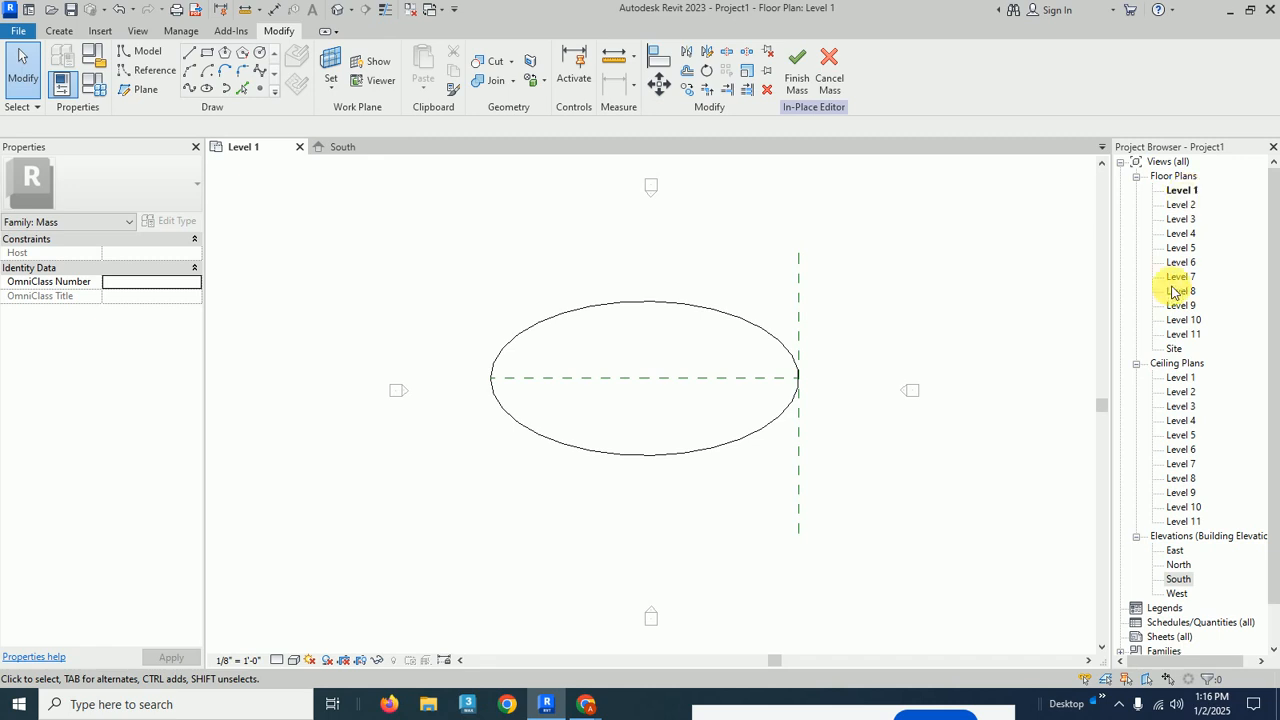
# Step: On Level 11, sketch an ellipse centred on the horizontal reference plane, ending at the vertical one, with radii of about 35' and 18'-6"
pyautogui.doubleClick(1182, 335)
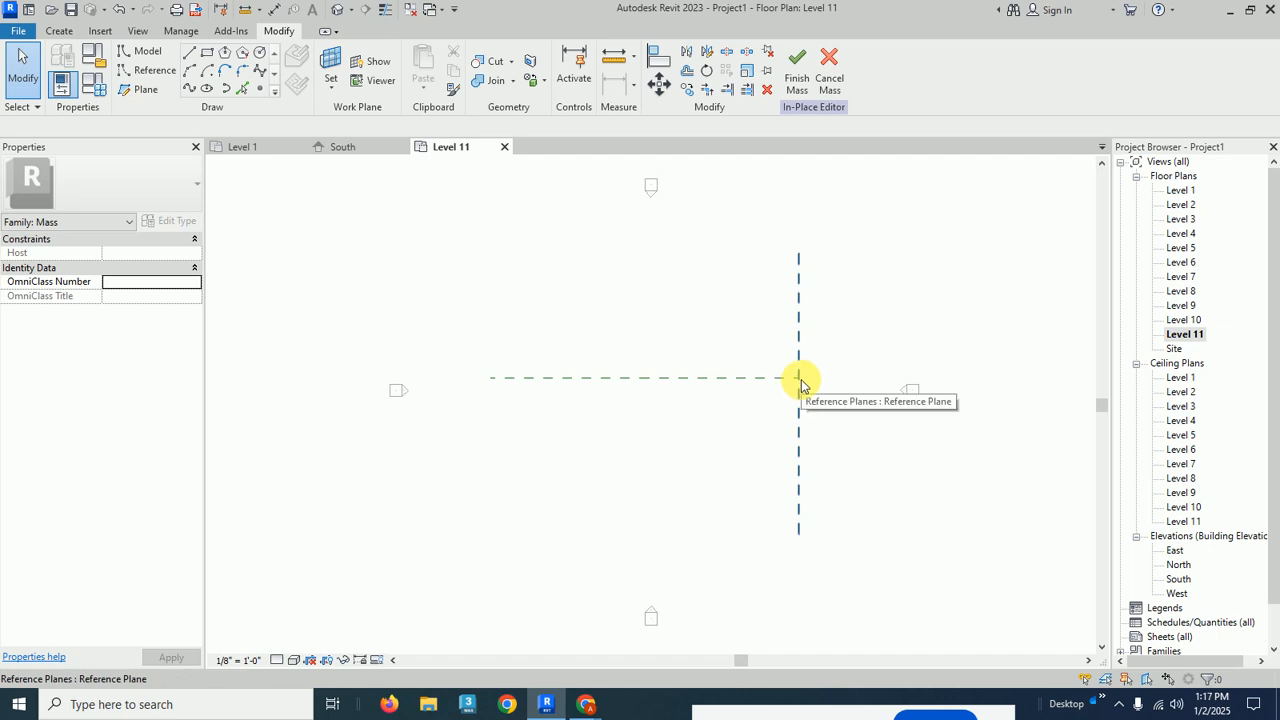
pyautogui.click(207, 89)
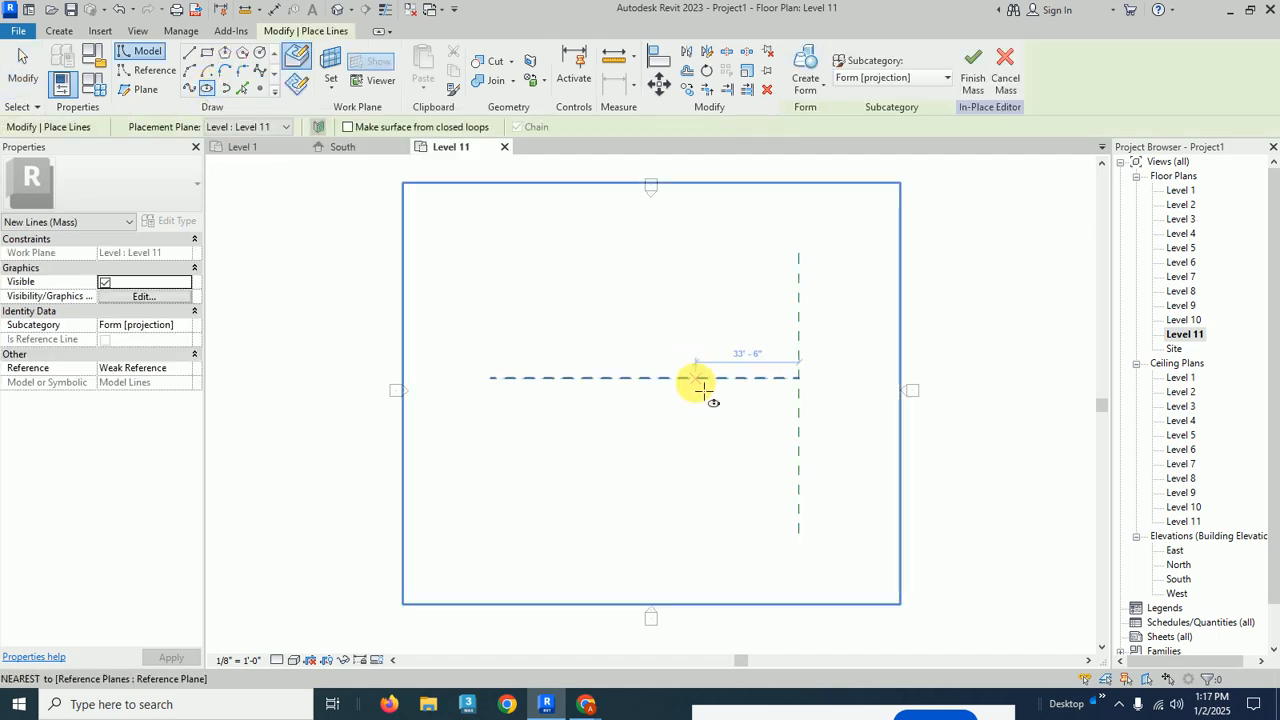
pyautogui.click(690, 379)
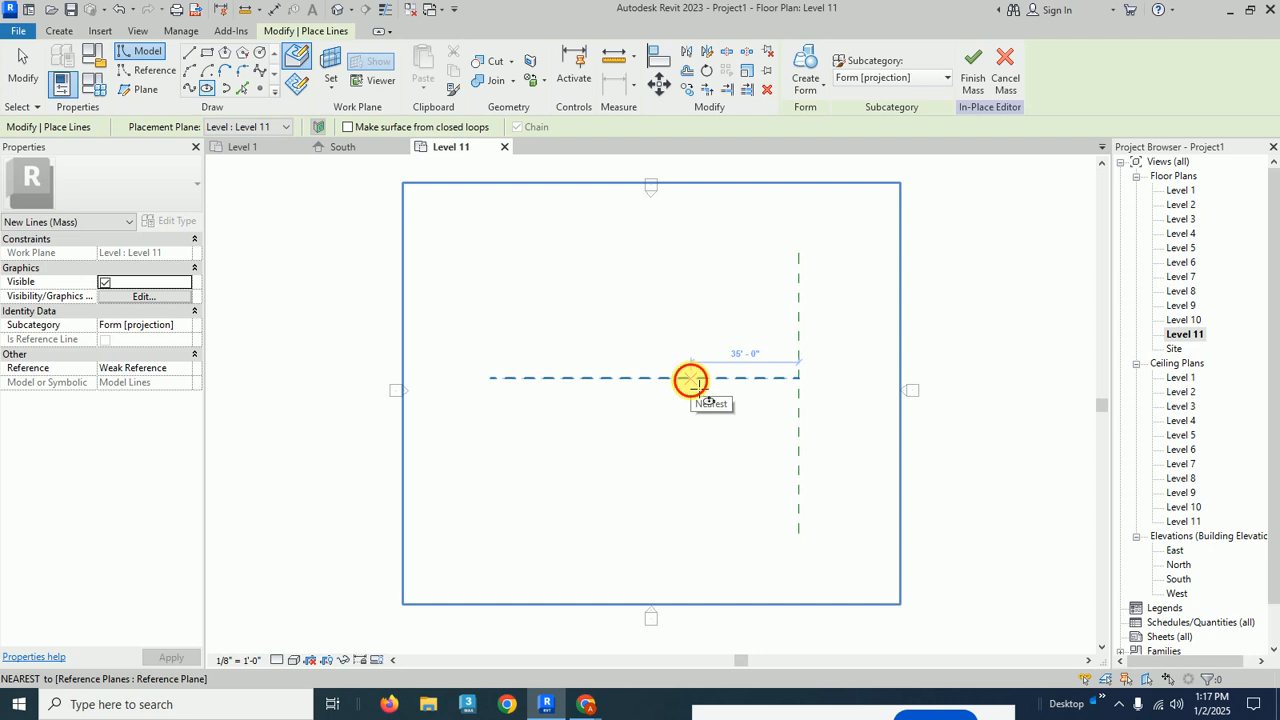
pyautogui.click(798, 378)
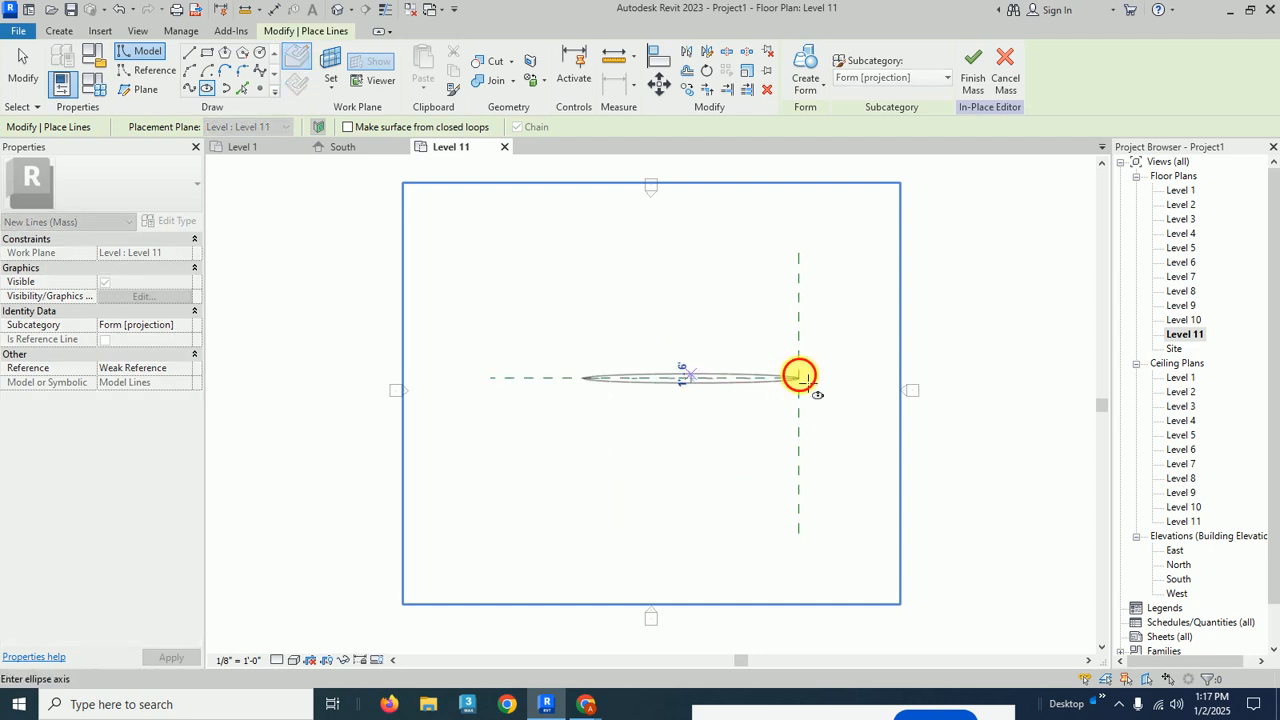
pyautogui.click(692, 436)
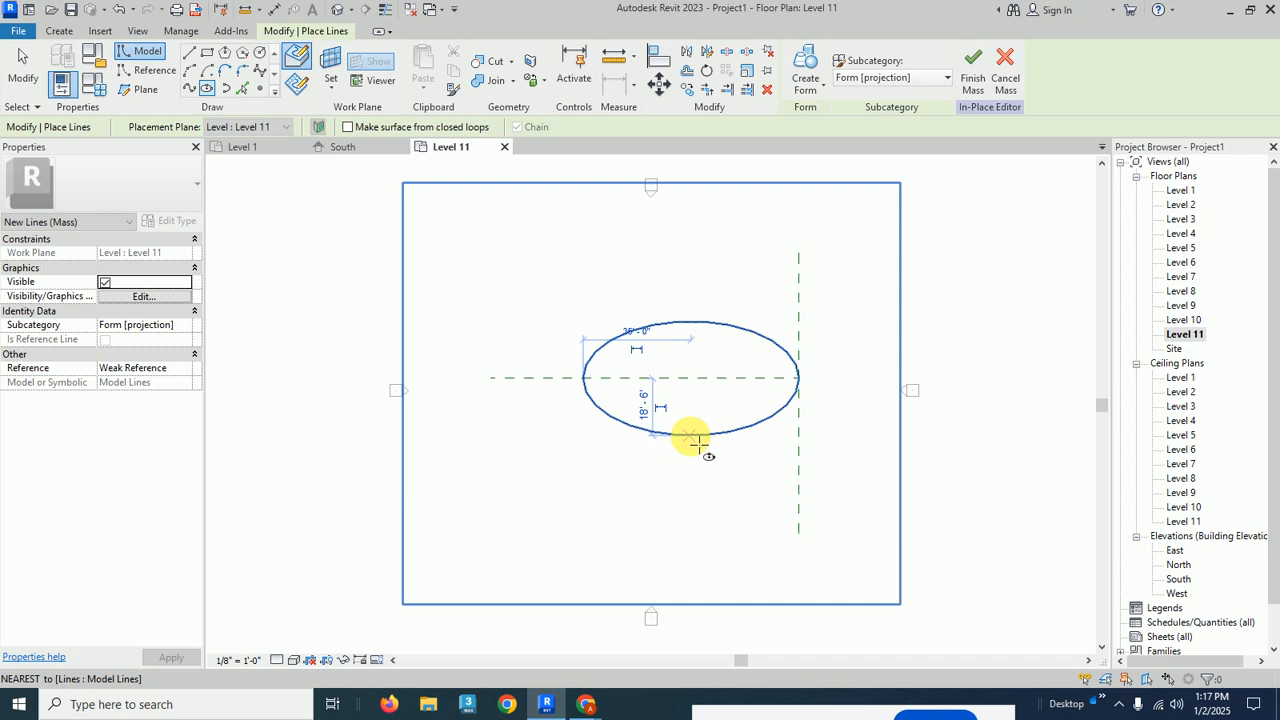
pyautogui.rightClick(948, 278)
pyautogui.click(955, 284)
pyautogui.rightClick(955, 284)
pyautogui.click(962, 291)
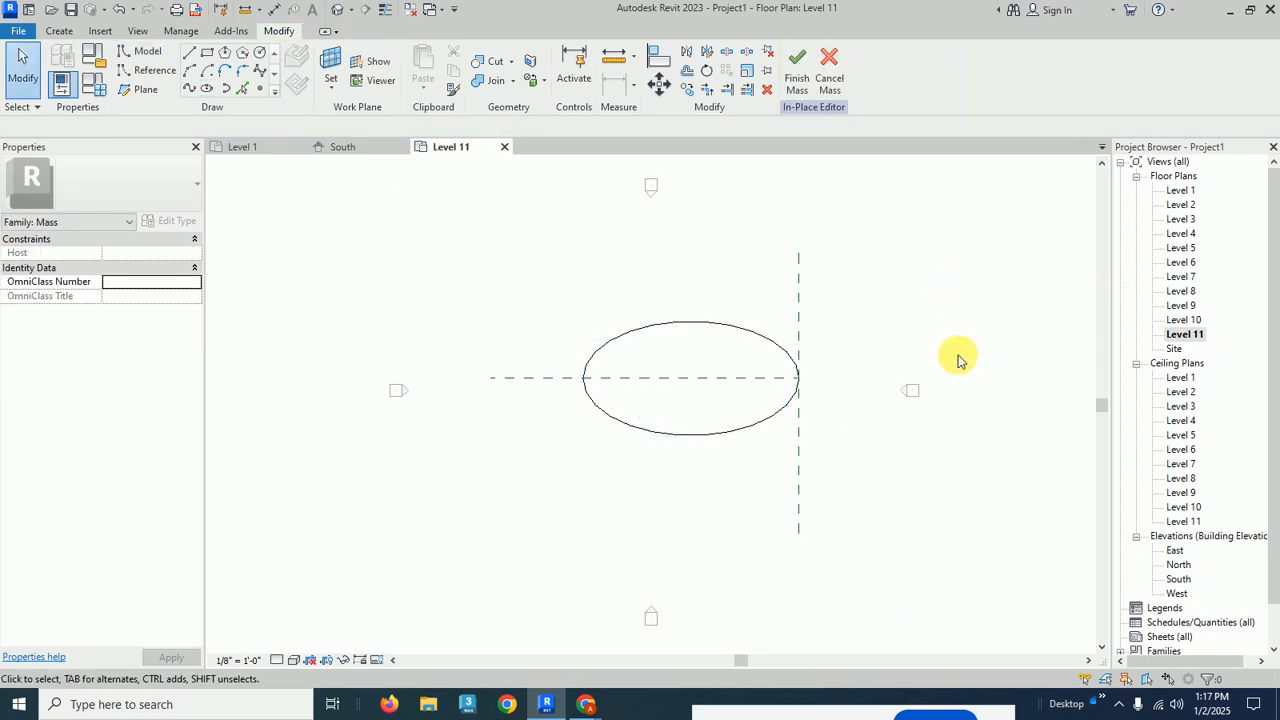
# Step: Open the default 3D view, select the Level 1 and Level 11 ellipses together, and clear the selection
pyautogui.click(338, 12)
pyautogui.keyDown('shift'); pyautogui.moveTo(740, 563); pyautogui.dragTo(951, 480, button='middle'); pyautogui.keyUp('shift')
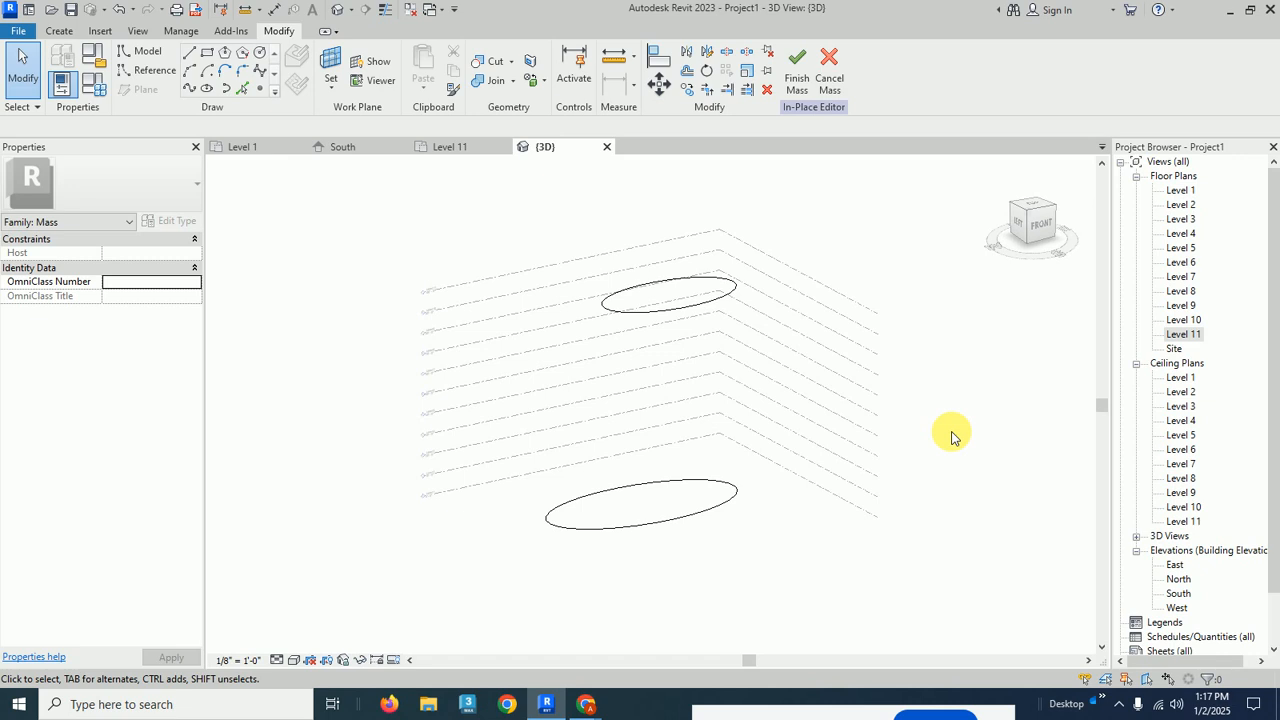
pyautogui.moveTo(485, 207); pyautogui.dragTo(798, 575)
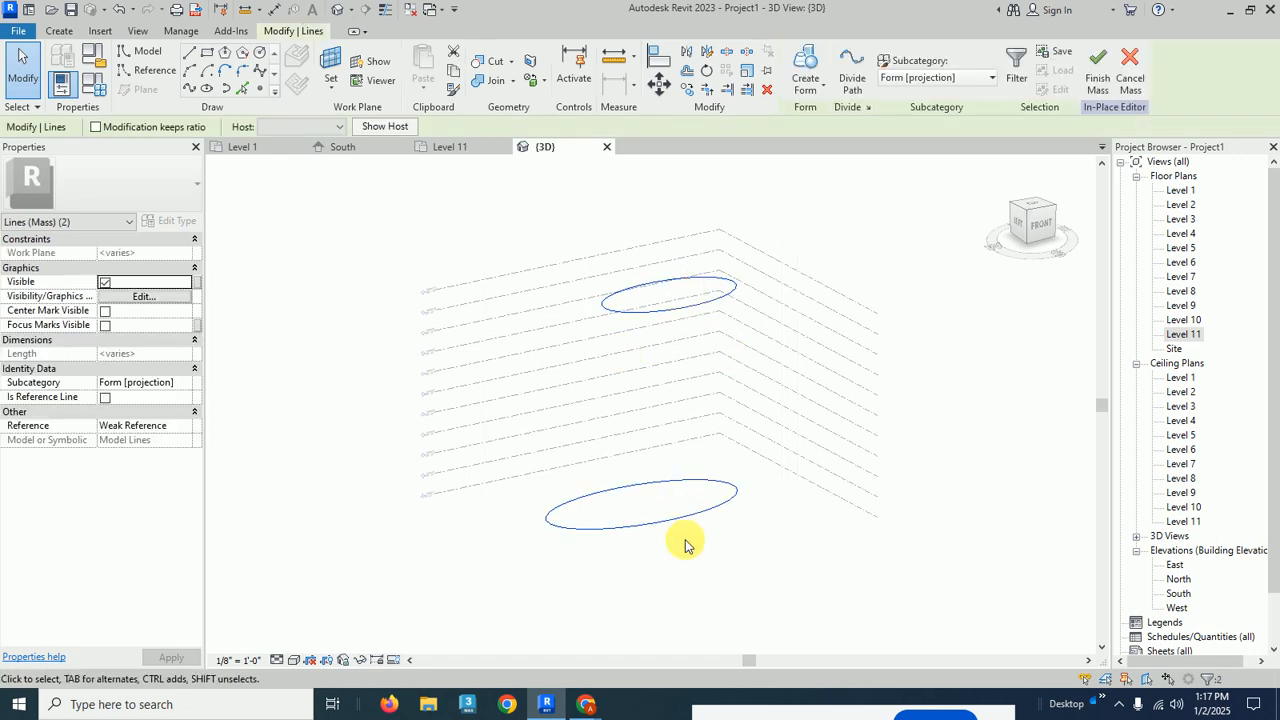
pyautogui.click(873, 566)
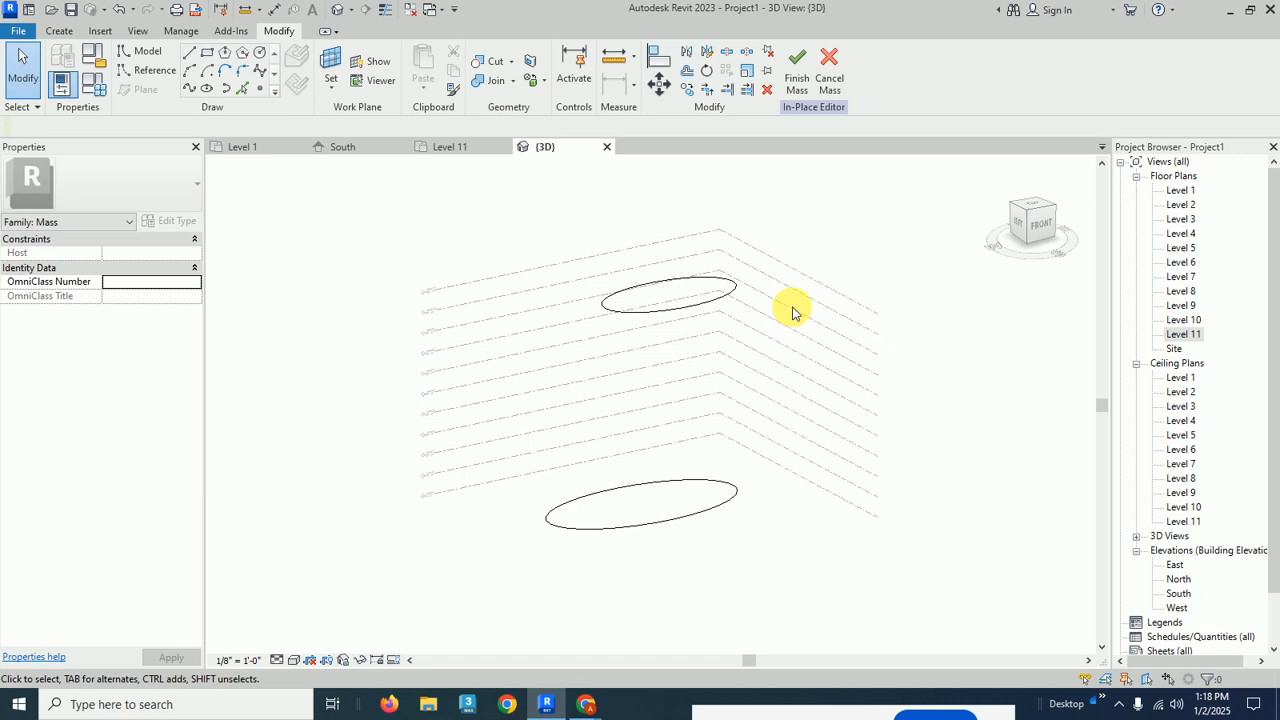
# Step: Create a solid form from the Level 1 and Level 11 ellipses selected together
pyautogui.moveTo(512, 200); pyautogui.dragTo(802, 586)
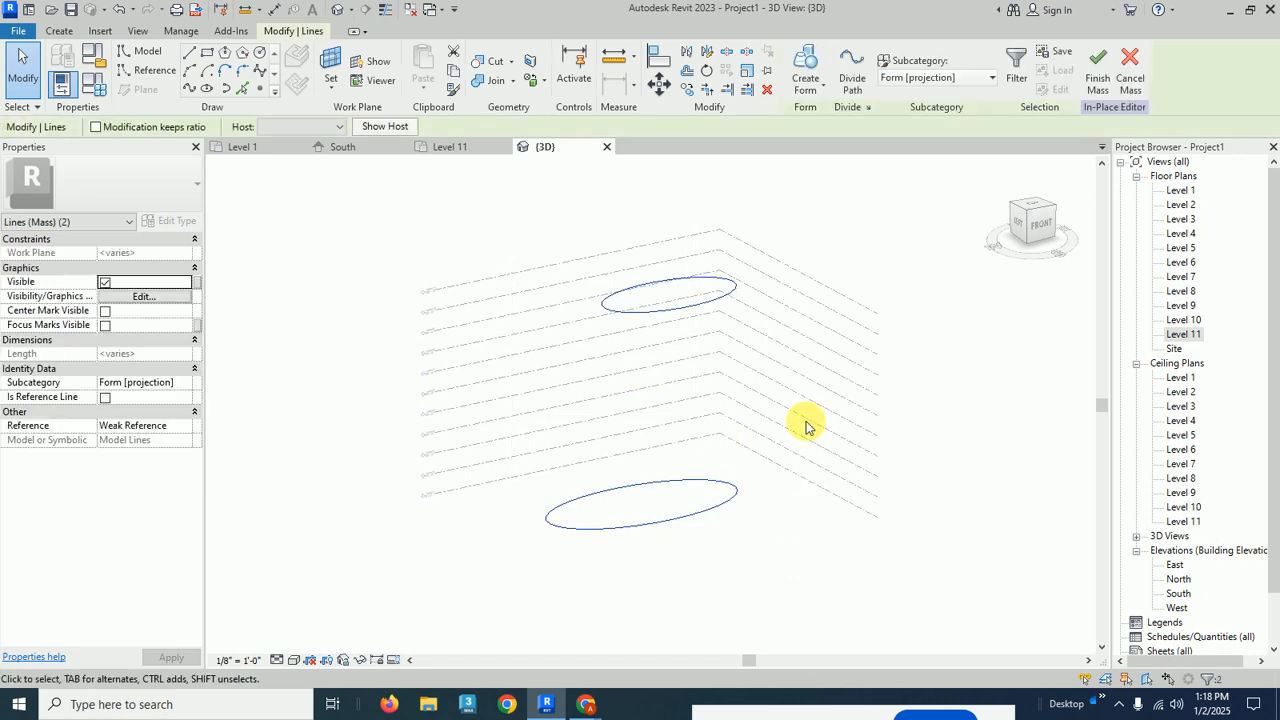
pyautogui.click(818, 88)
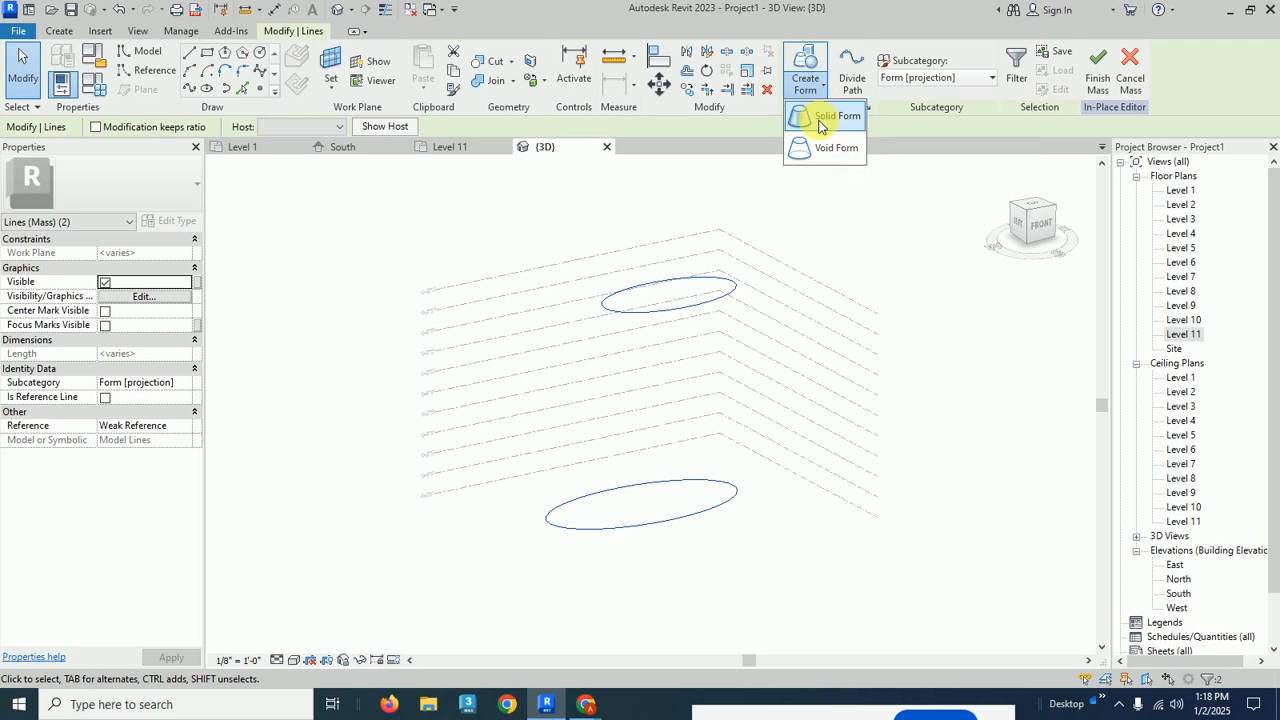
pyautogui.click(818, 120)
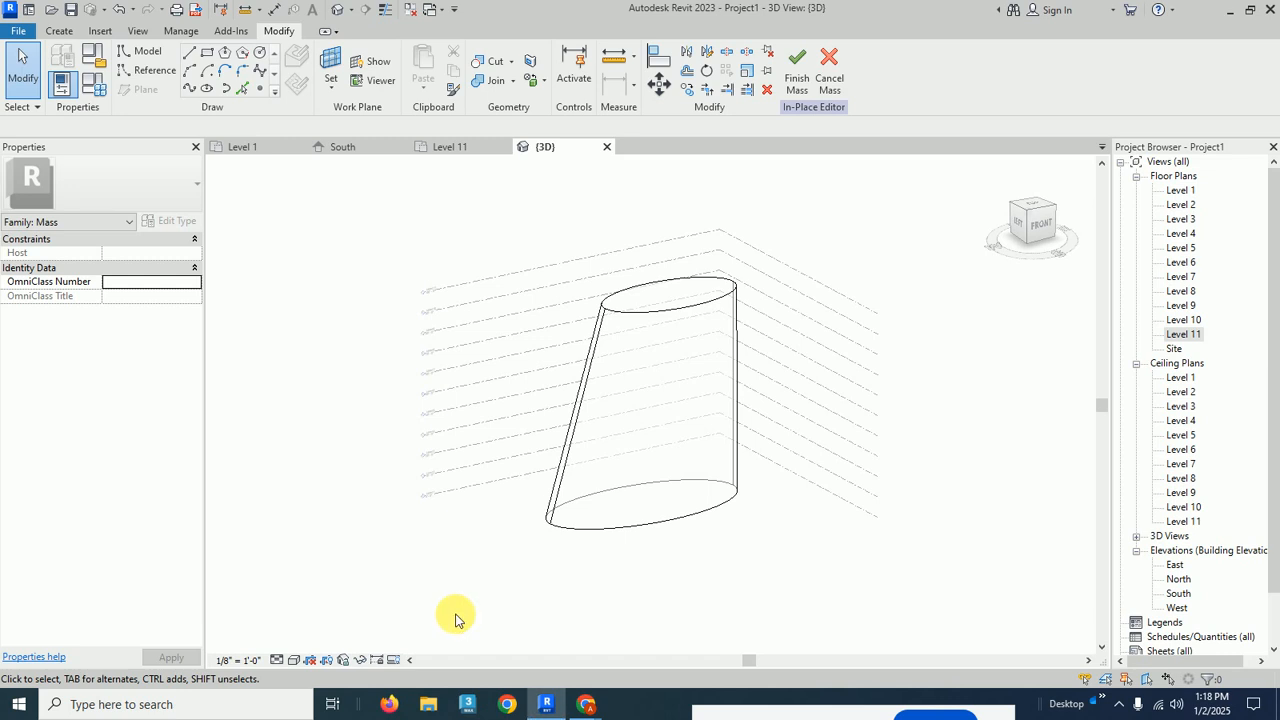
pyautogui.moveTo(586, 703)
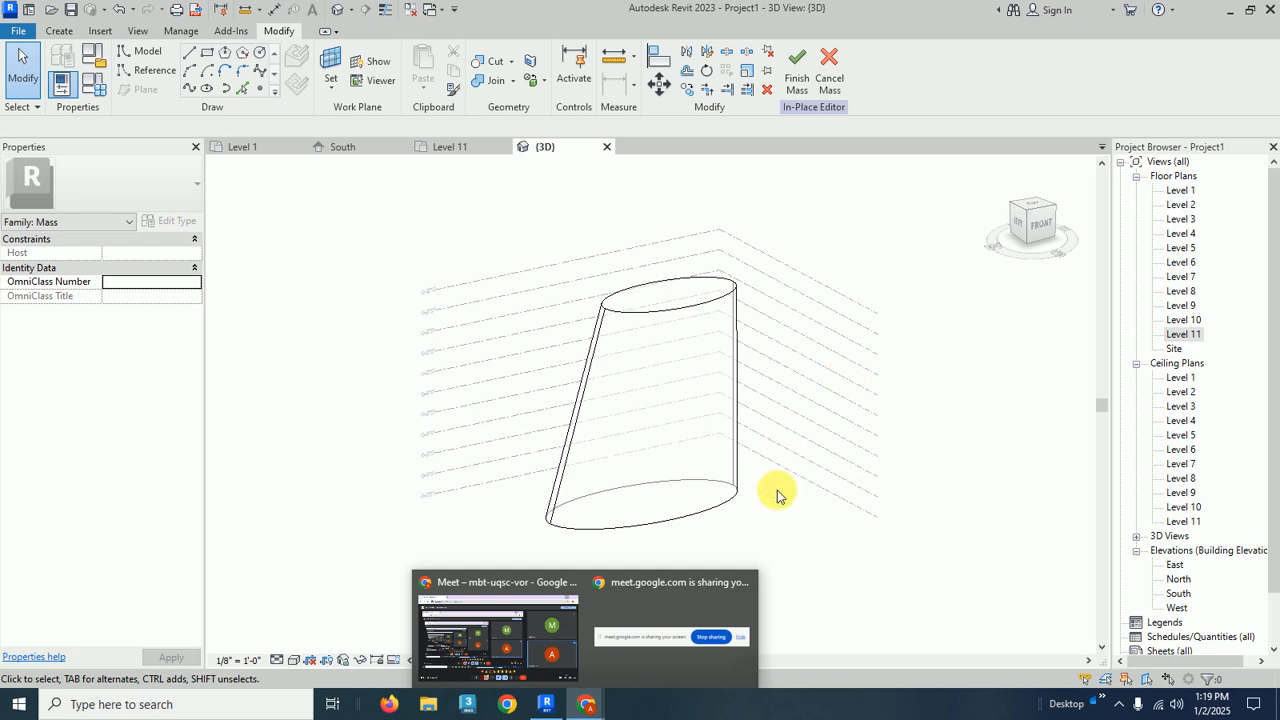
pyautogui.click(537, 648)
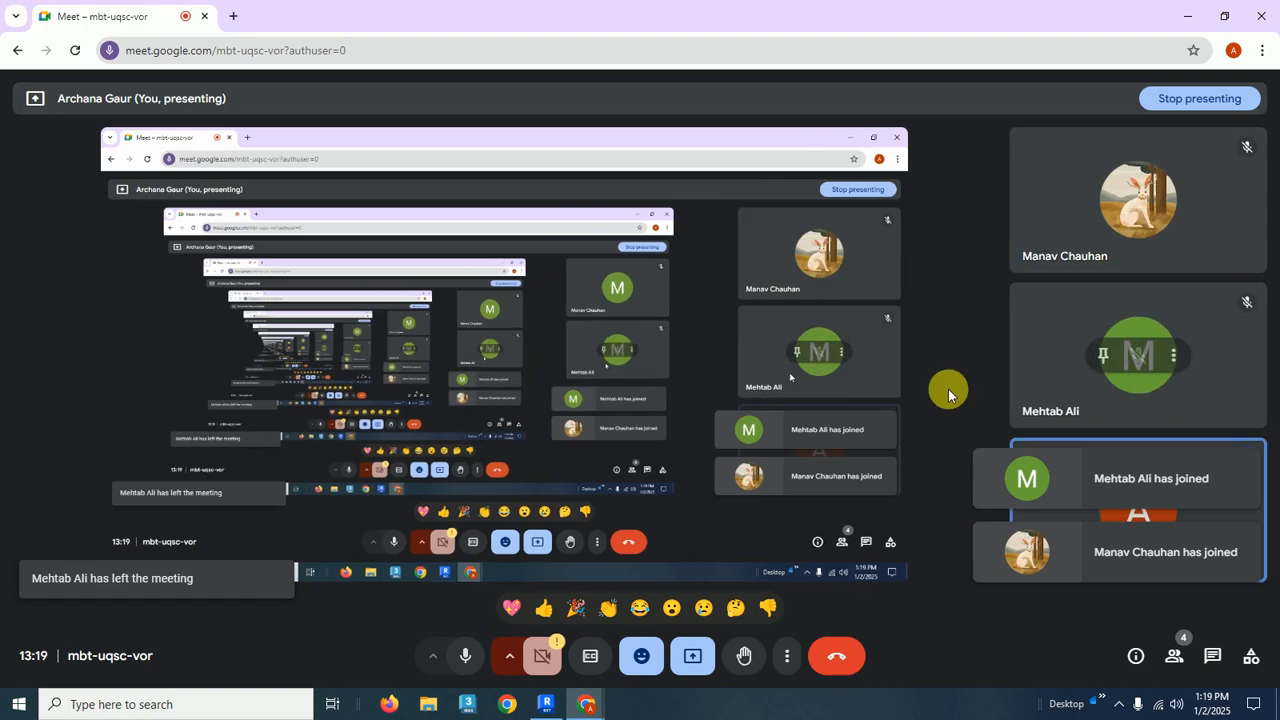
pyautogui.click(1189, 16)
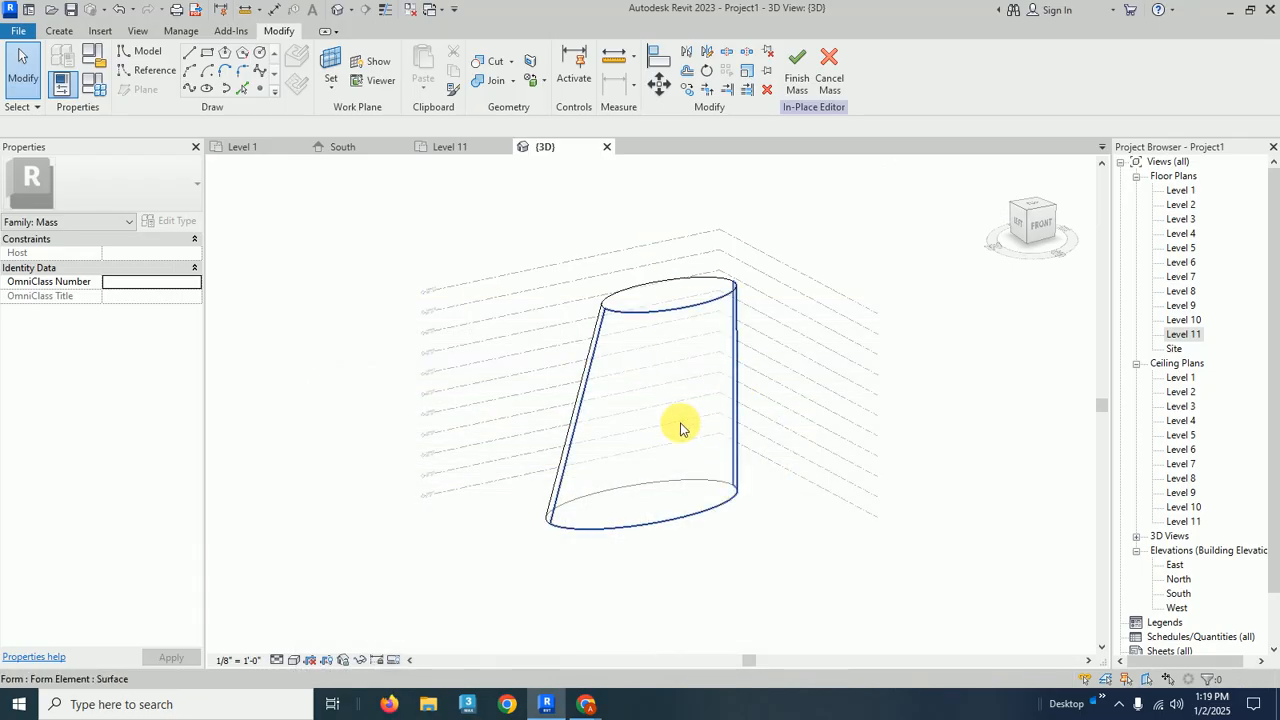
# Step: Set the 3D view's detail level to Fine and its visual style to uniform, unshaded face colours
pyautogui.scroll(3, 674, 423)
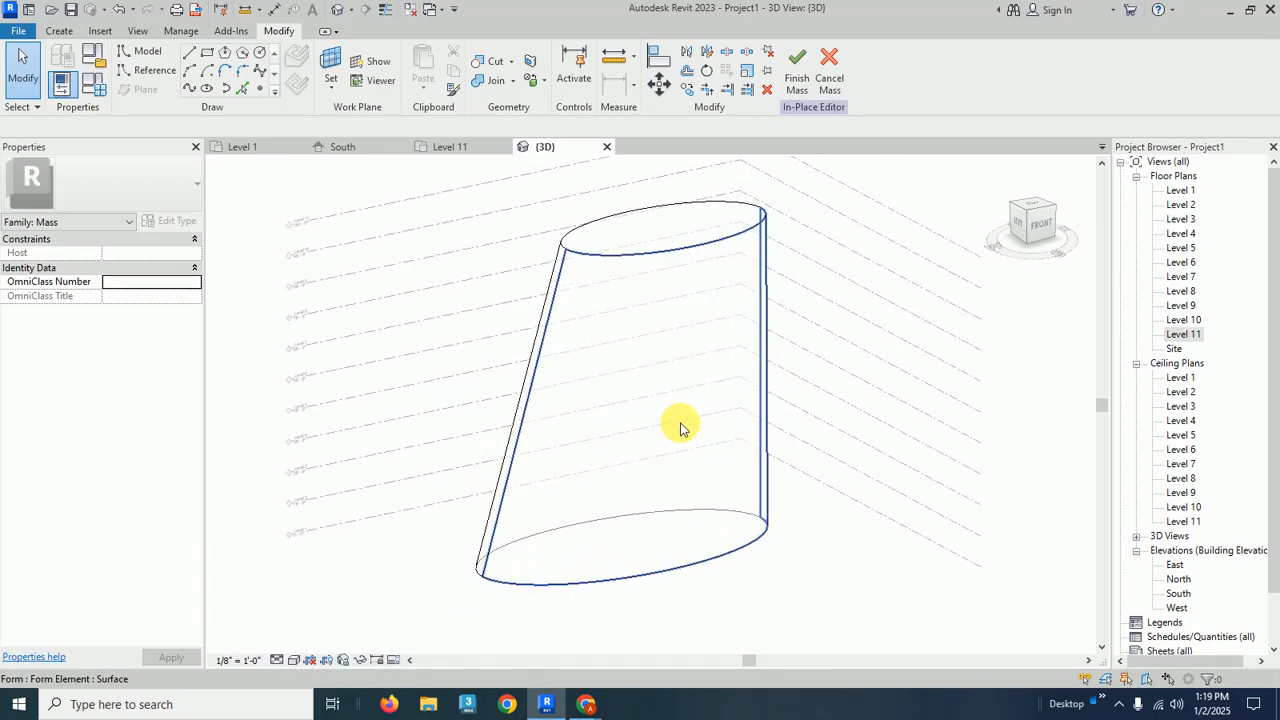
pyautogui.click(279, 660)
pyautogui.click(291, 646)
pyautogui.click(292, 662)
pyautogui.click(322, 609)
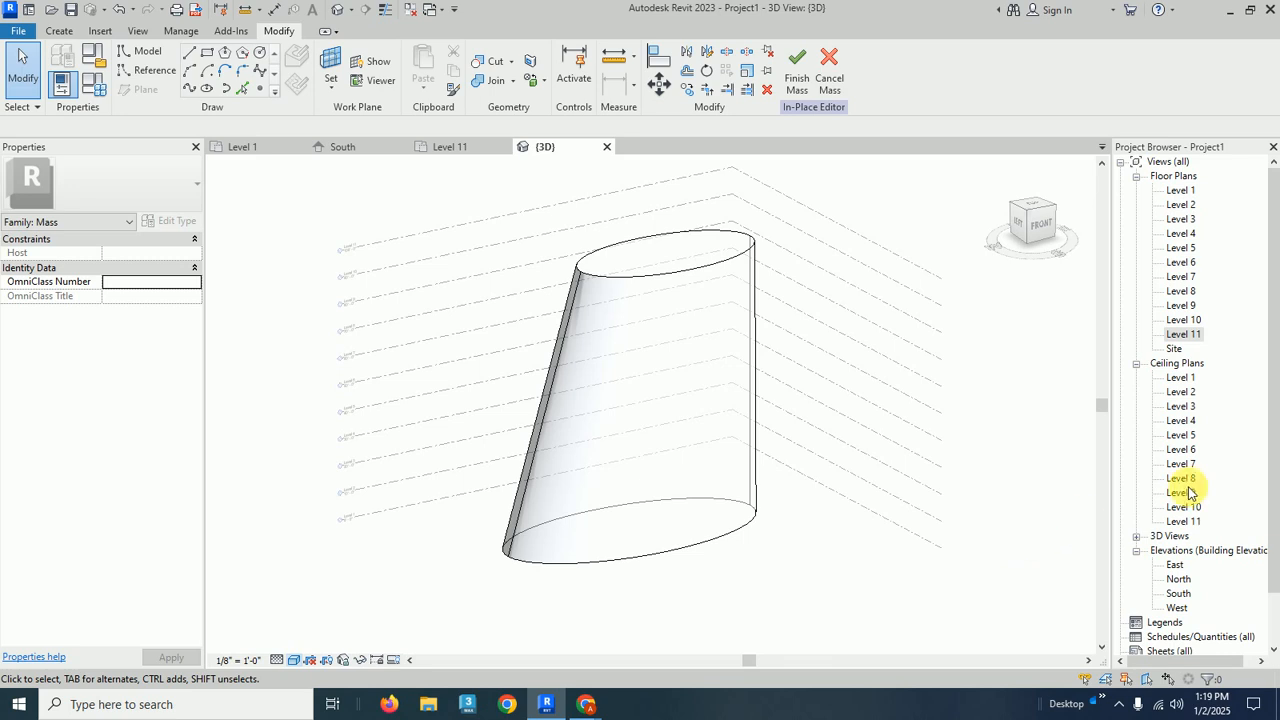
pyautogui.keyDown('shift'); pyautogui.moveTo(769, 481); pyautogui.dragTo(800, 484, button='middle'); pyautogui.keyUp('shift')
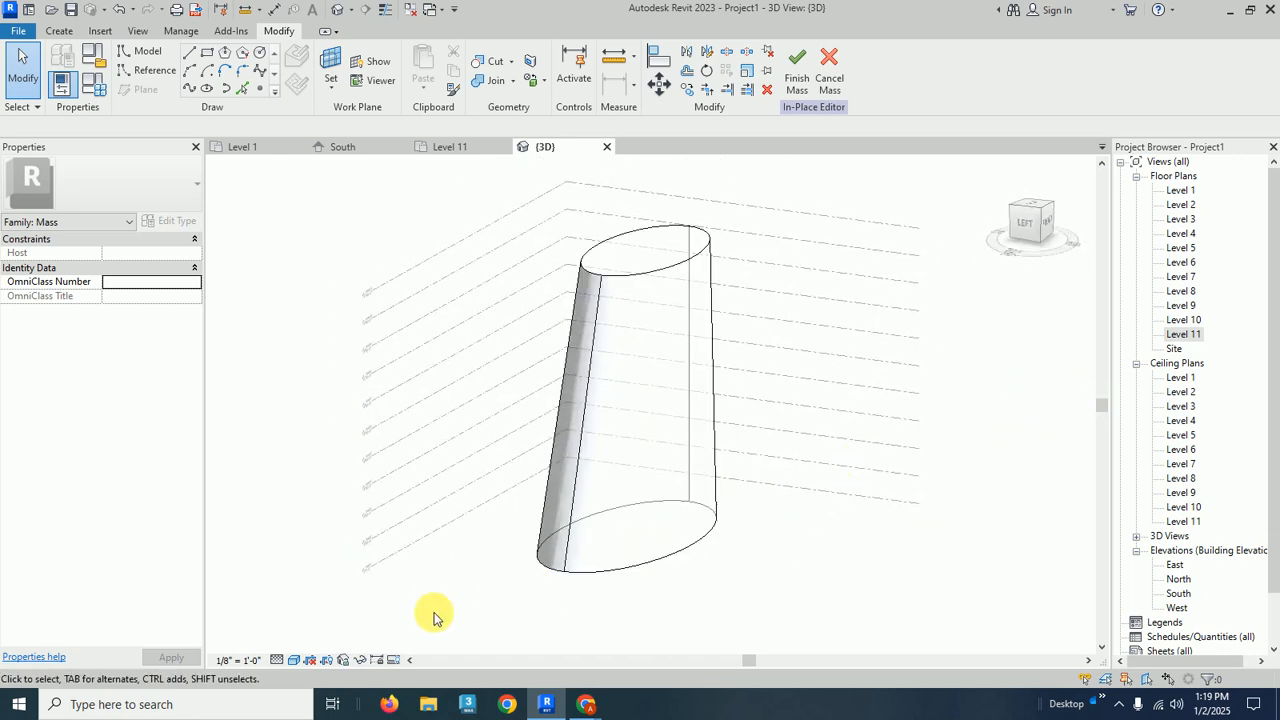
pyautogui.click(294, 660)
pyautogui.click(337, 627)
pyautogui.moveTo(951, 563)
pyautogui.keyDown('shift'); pyautogui.mouseDown(button='middle')
pyautogui.moveTo(860, 366)
pyautogui.moveTo(580, 497)
pyautogui.moveTo(549, 592)
pyautogui.moveTo(726, 600)
pyautogui.moveTo(840, 580)
pyautogui.mouseUp(button='middle'); pyautogui.keyUp('shift')
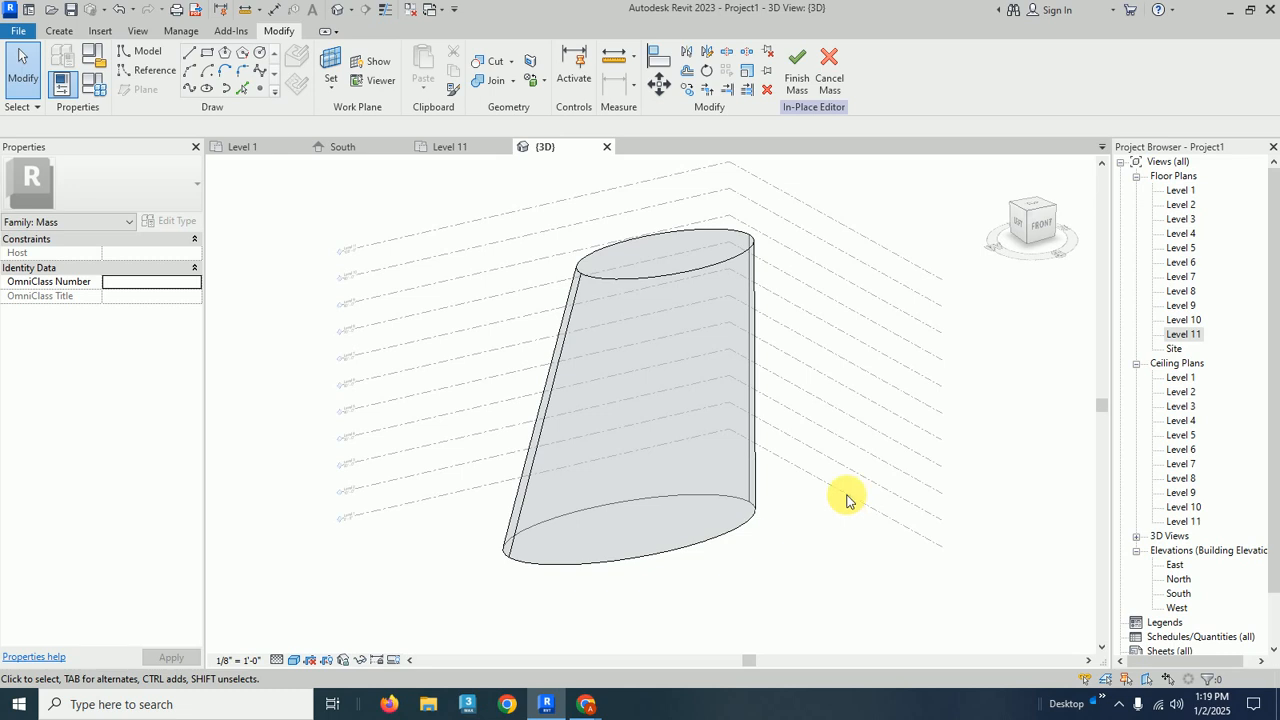
# Step: Finish the in-place mass and check that it can be selected as one object, leaving nothing selected
pyautogui.click(797, 70)
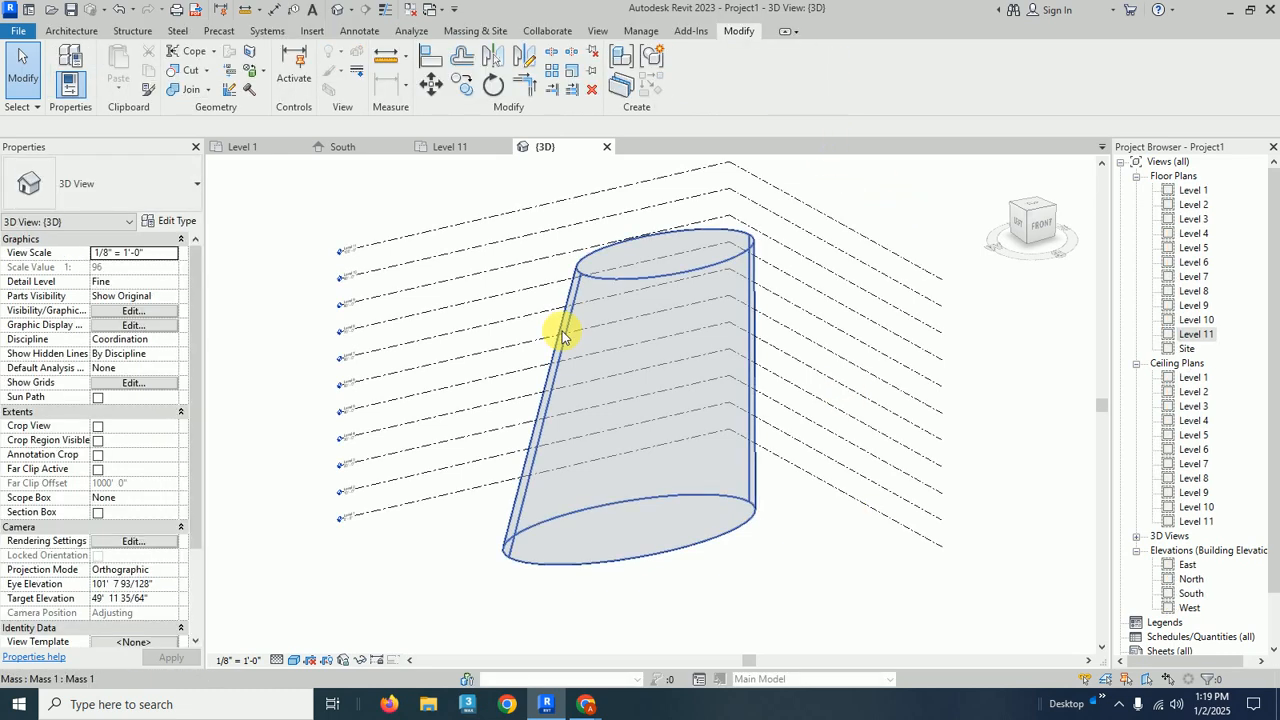
pyautogui.click(643, 291)
pyautogui.click(812, 587)
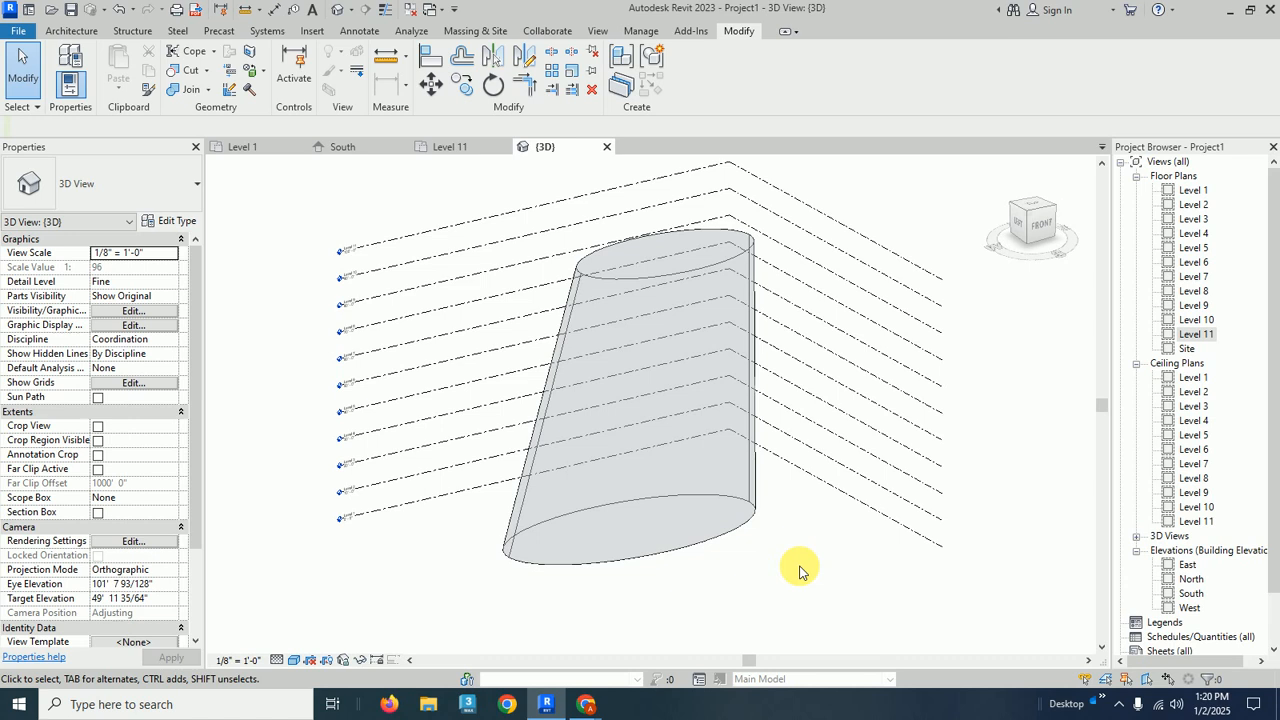
# Step: Add mass floors to the elliptical mass on Levels 1 through 10, leaving out Level 11
pyautogui.click(728, 530)
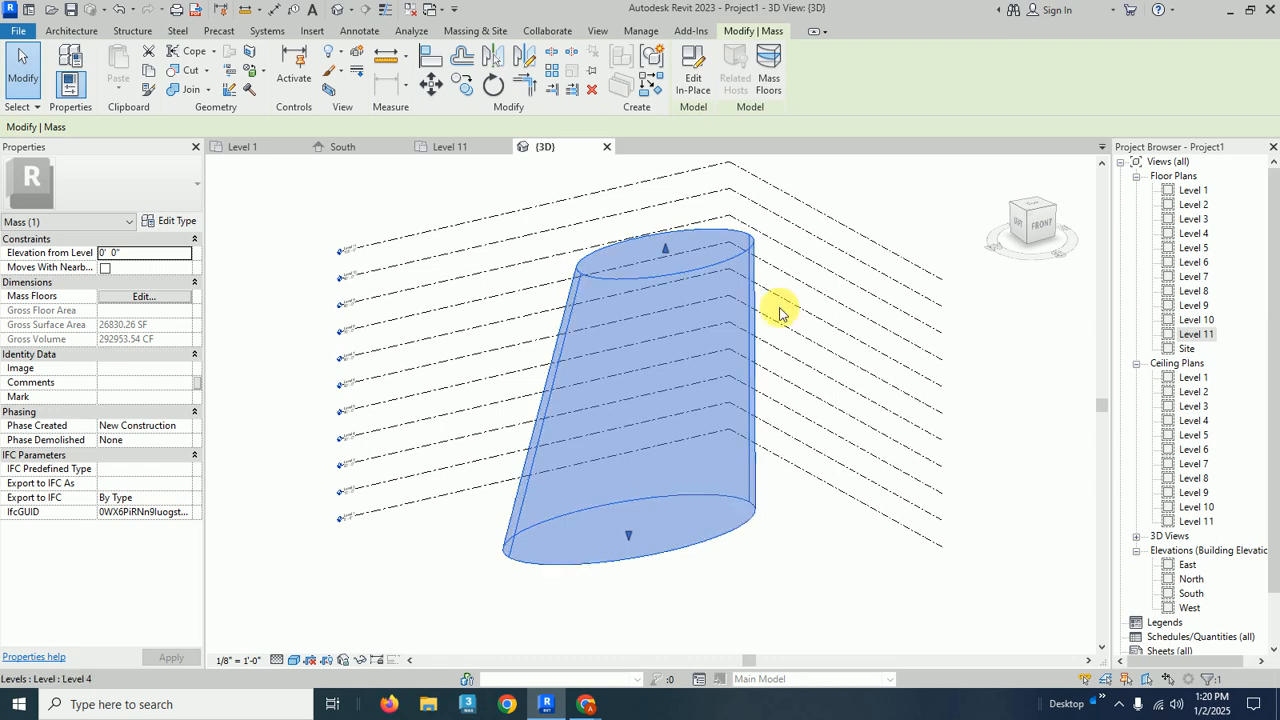
pyautogui.click(768, 80)
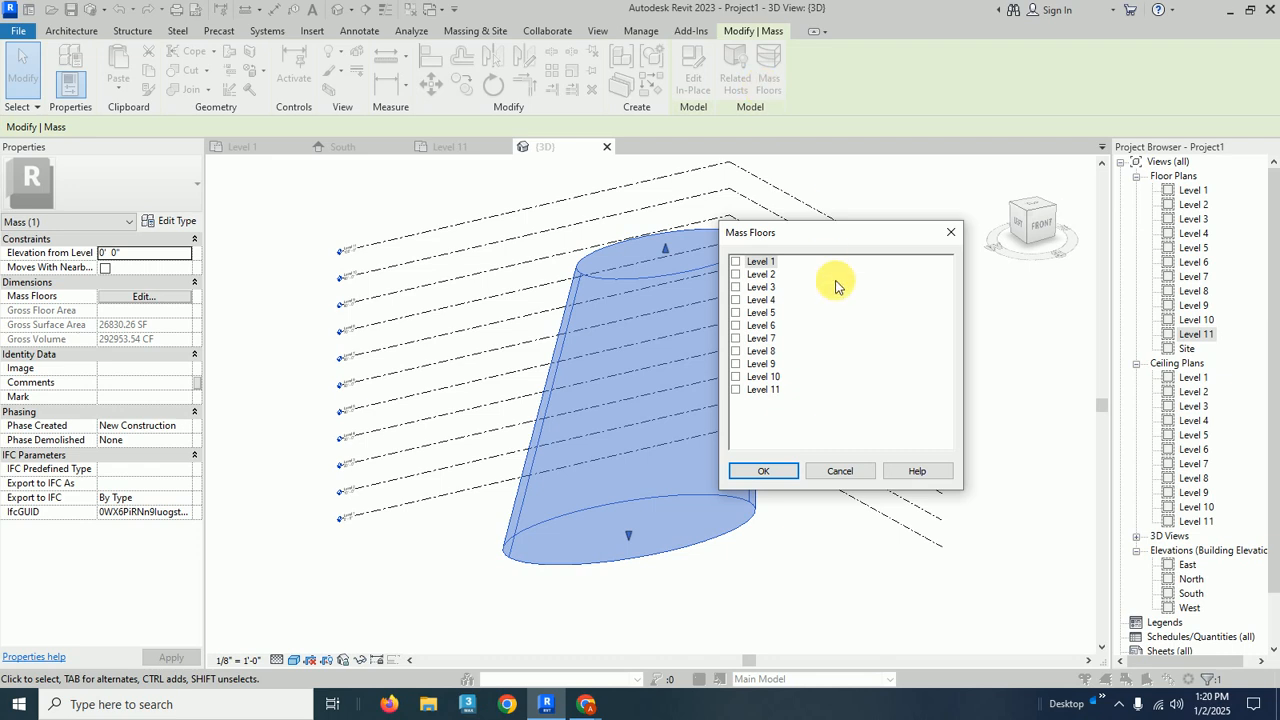
pyautogui.click(757, 264)
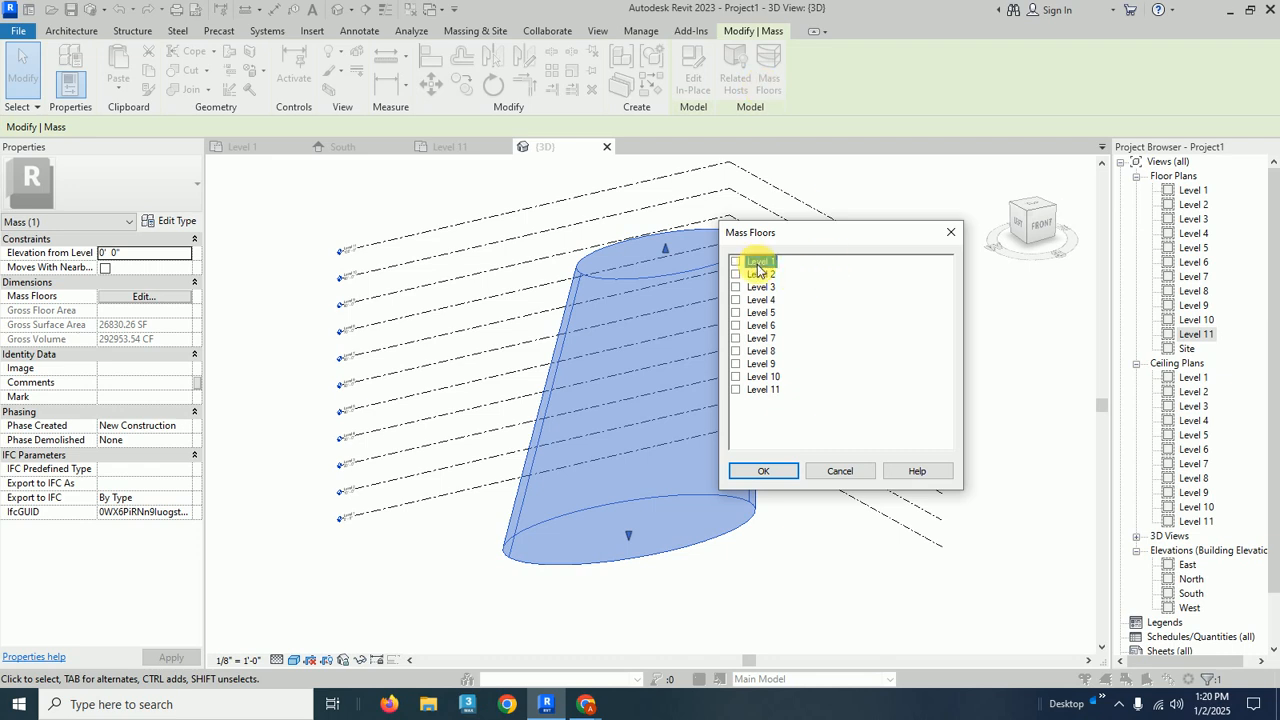
pyautogui.keyDown('shift'); pyautogui.click(765, 377); pyautogui.keyUp('shift')
pyautogui.click(736, 261)
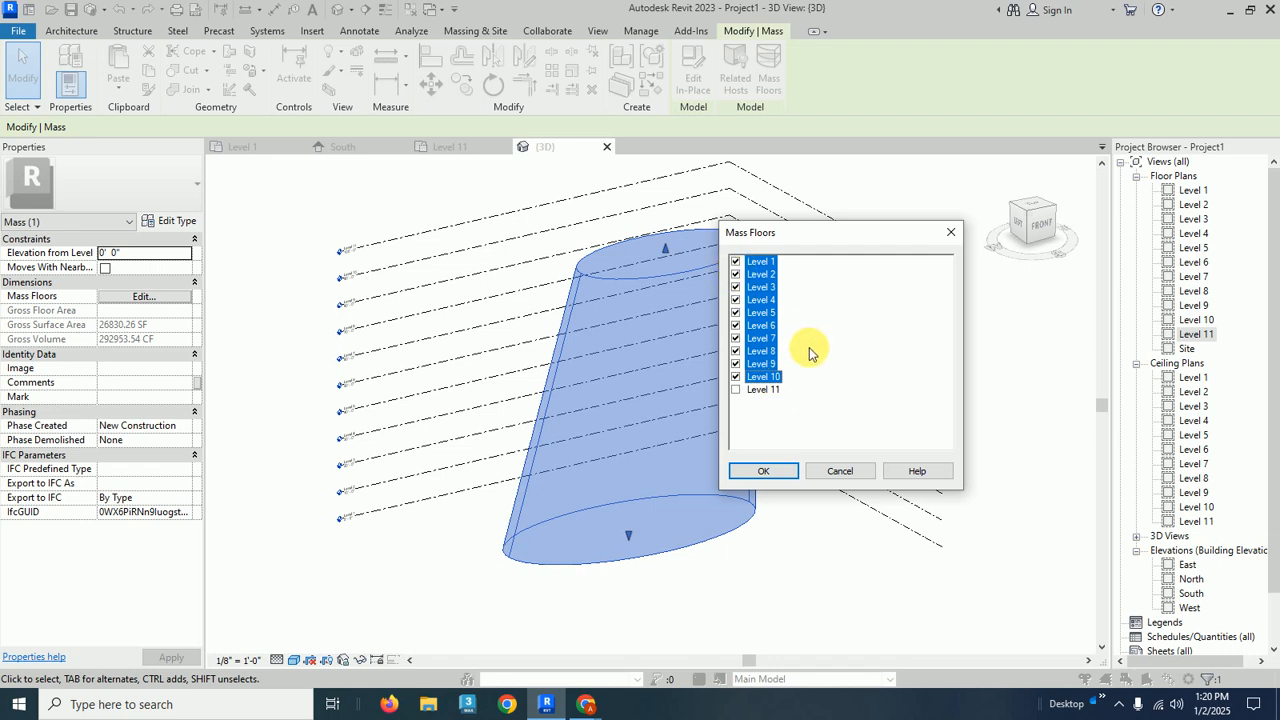
pyautogui.click(768, 471)
pyautogui.click(836, 588)
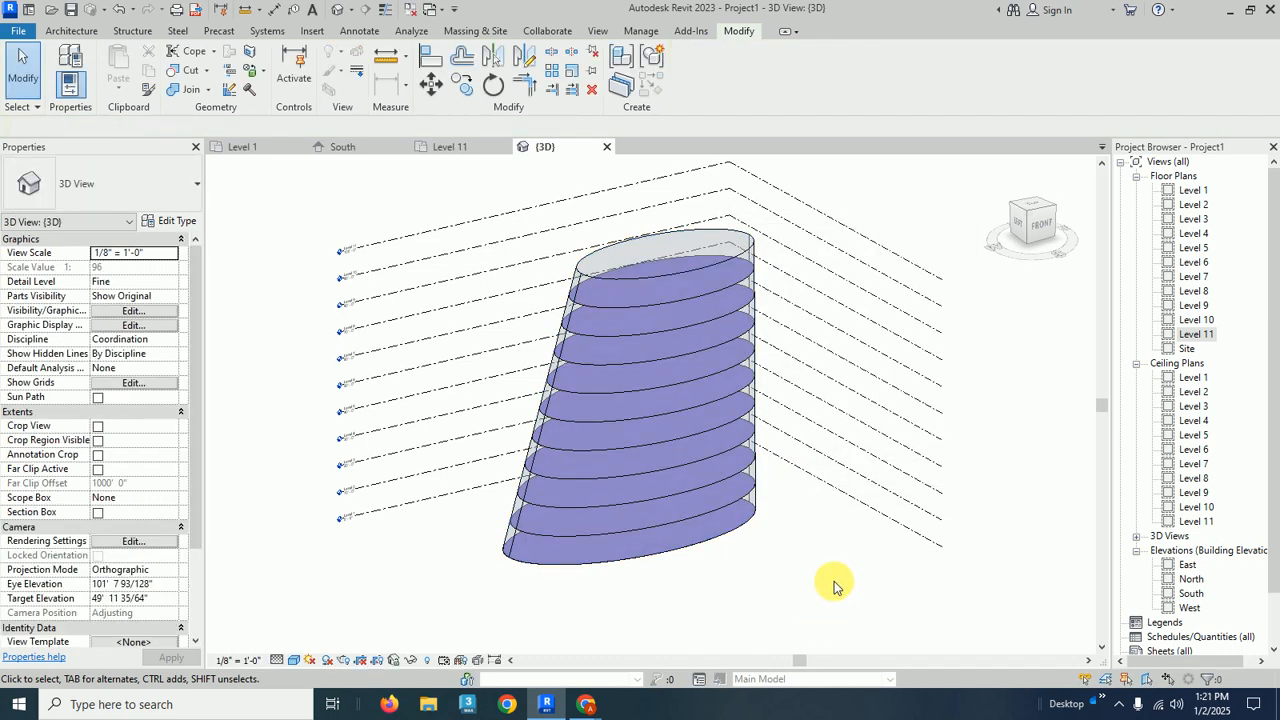
# Step: Examine the mass floors up close, from a near-front angle and from above
pyautogui.scroll(4, 646, 386)
pyautogui.scroll(-3, 646, 386)
pyautogui.keyDown('shift'); pyautogui.moveTo(789, 393); pyautogui.dragTo(768, 286, button='middle'); pyautogui.keyUp('shift')
pyautogui.scroll(6, 677, 386)
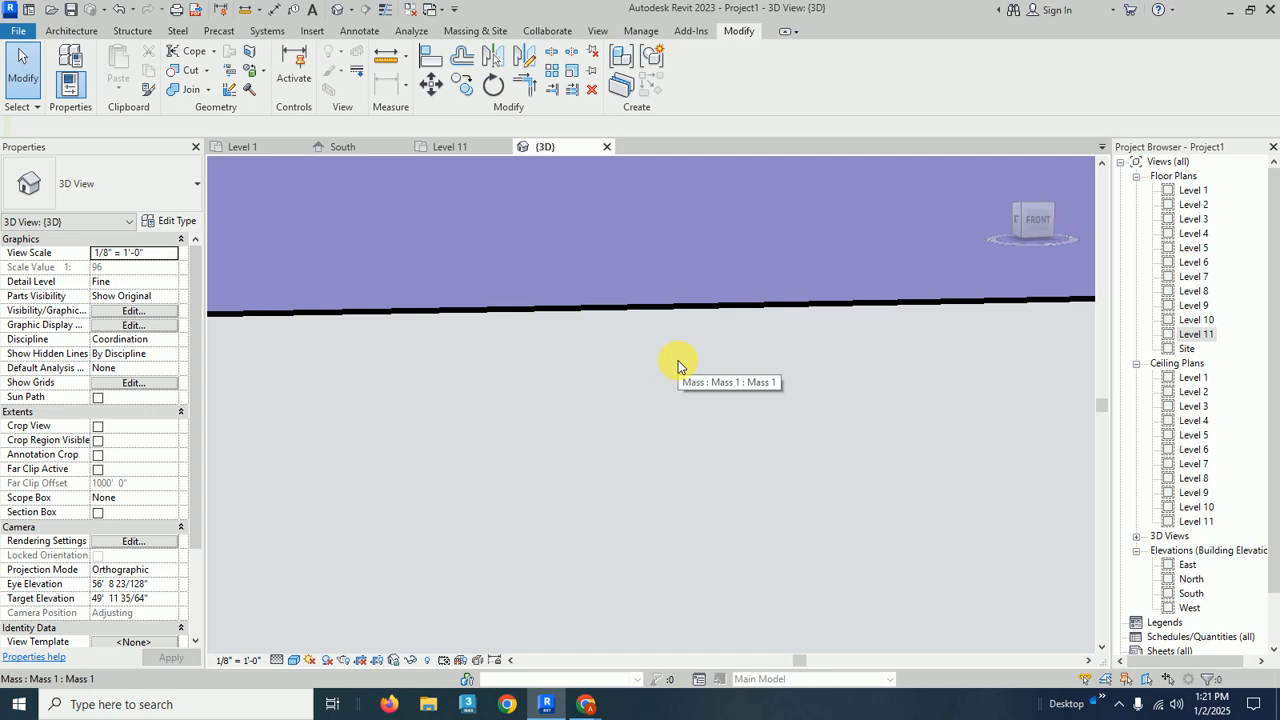
pyautogui.scroll(-6, 677, 364)
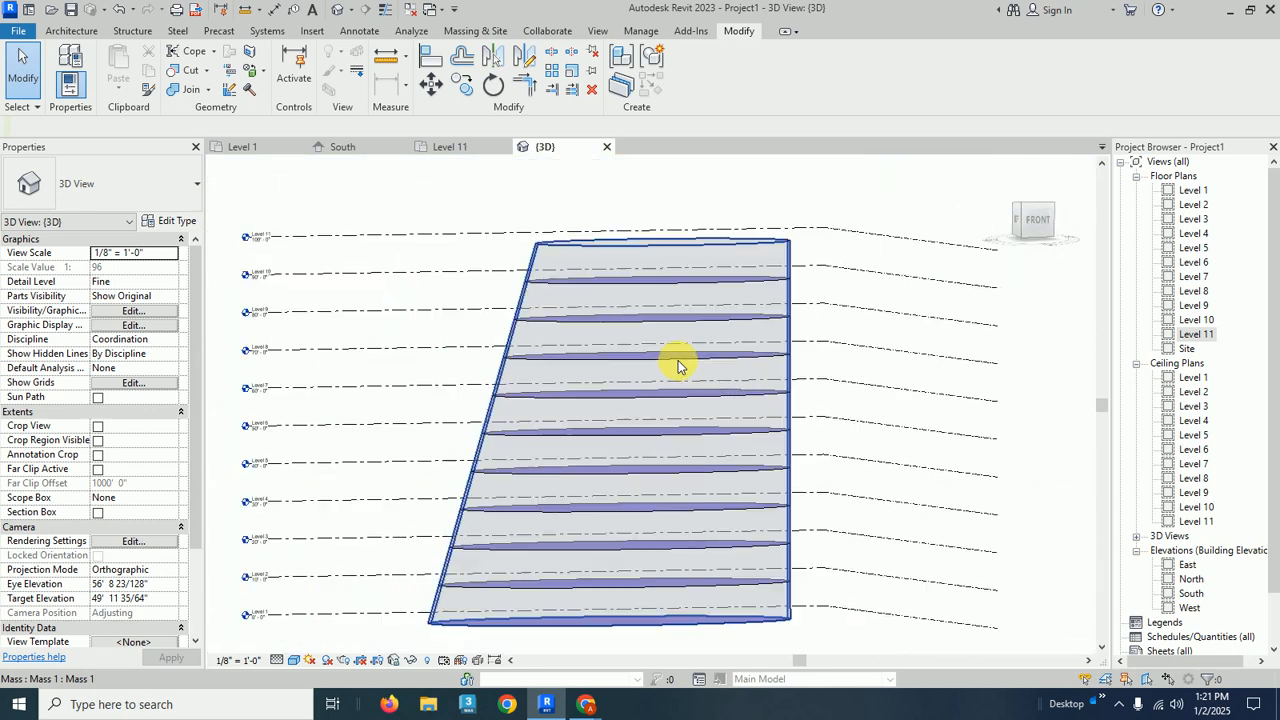
pyautogui.keyDown('shift'); pyautogui.moveTo(677, 355); pyautogui.dragTo(882, 366, button='middle'); pyautogui.keyUp('shift')
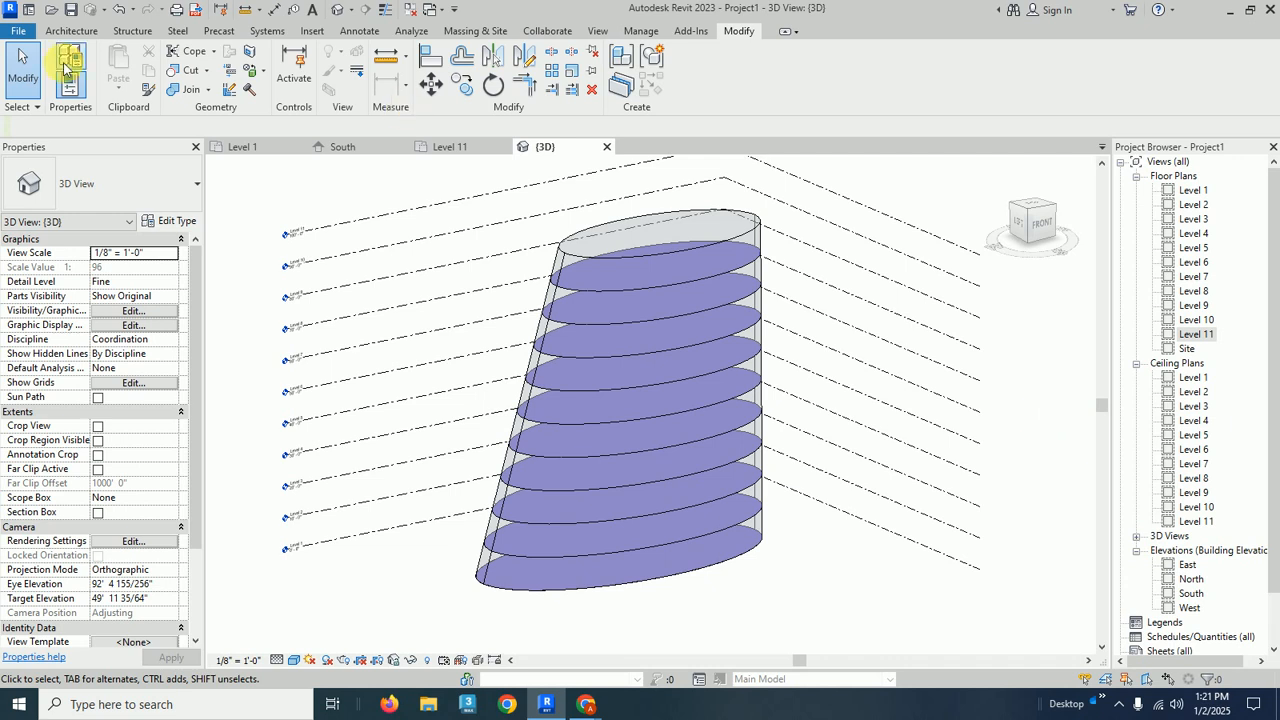
pyautogui.click(78, 32)
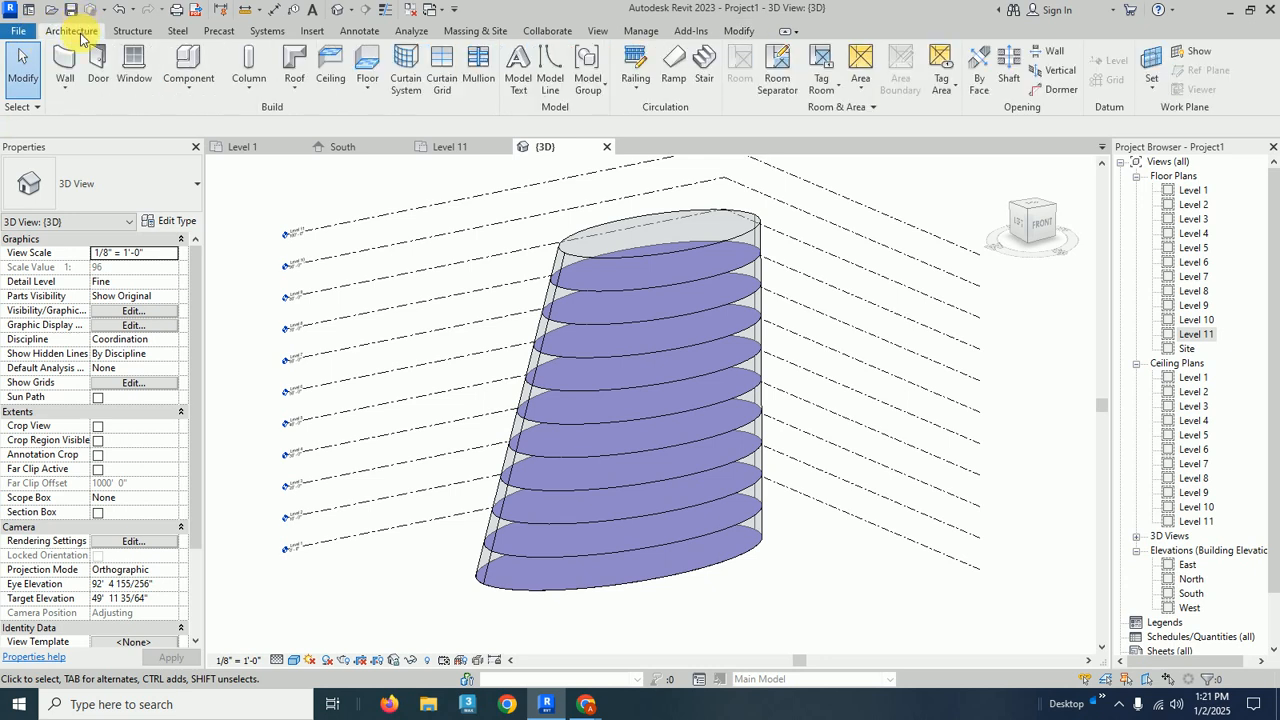
pyautogui.click(64, 82)
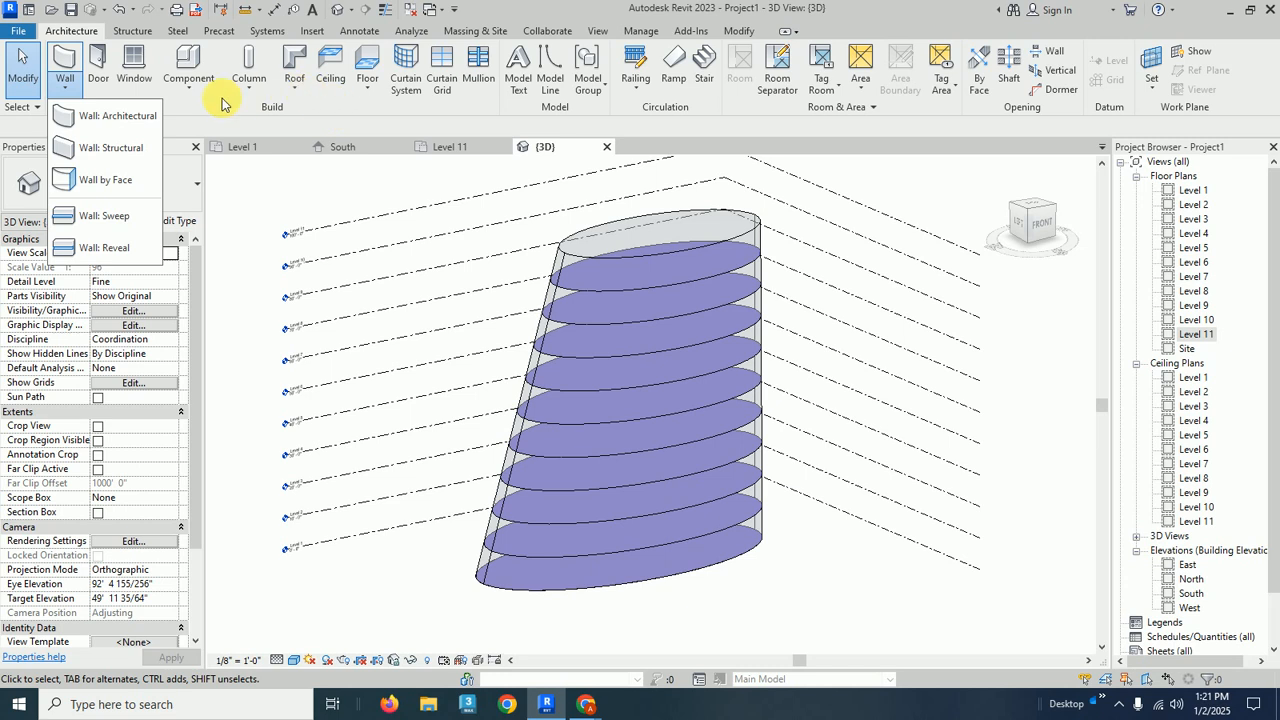
pyautogui.click(363, 92)
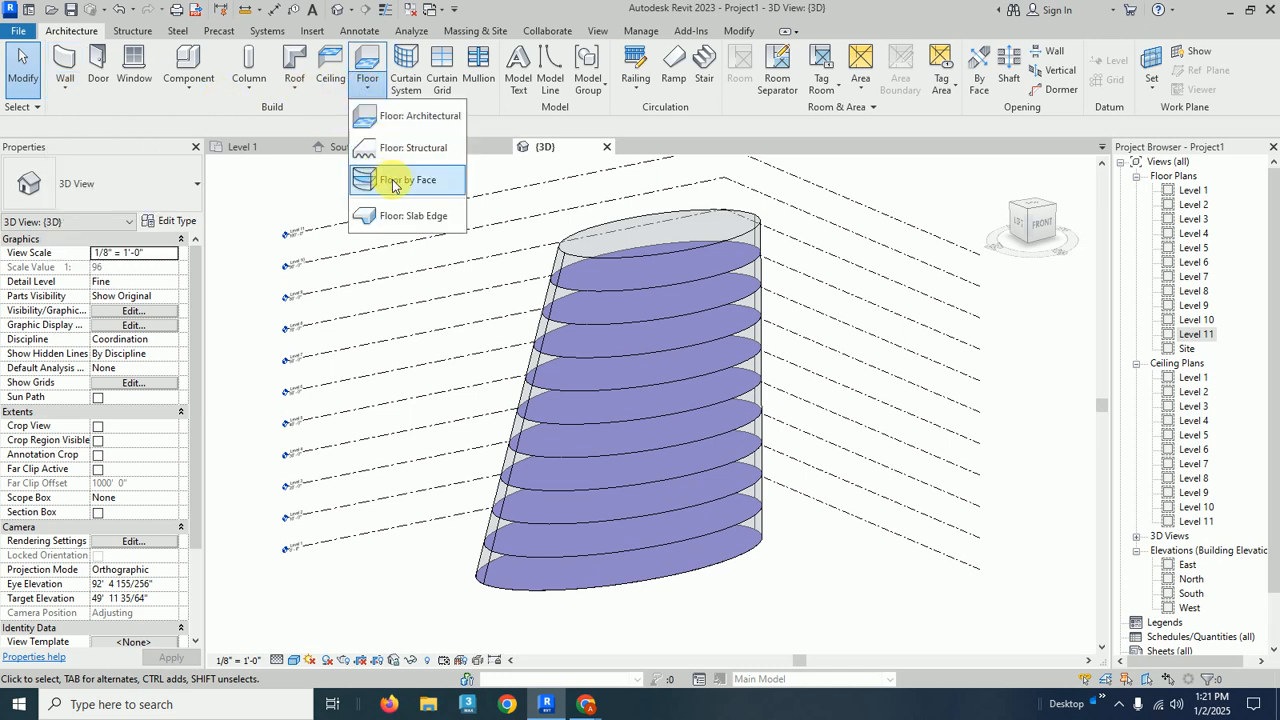
pyautogui.click(294, 88)
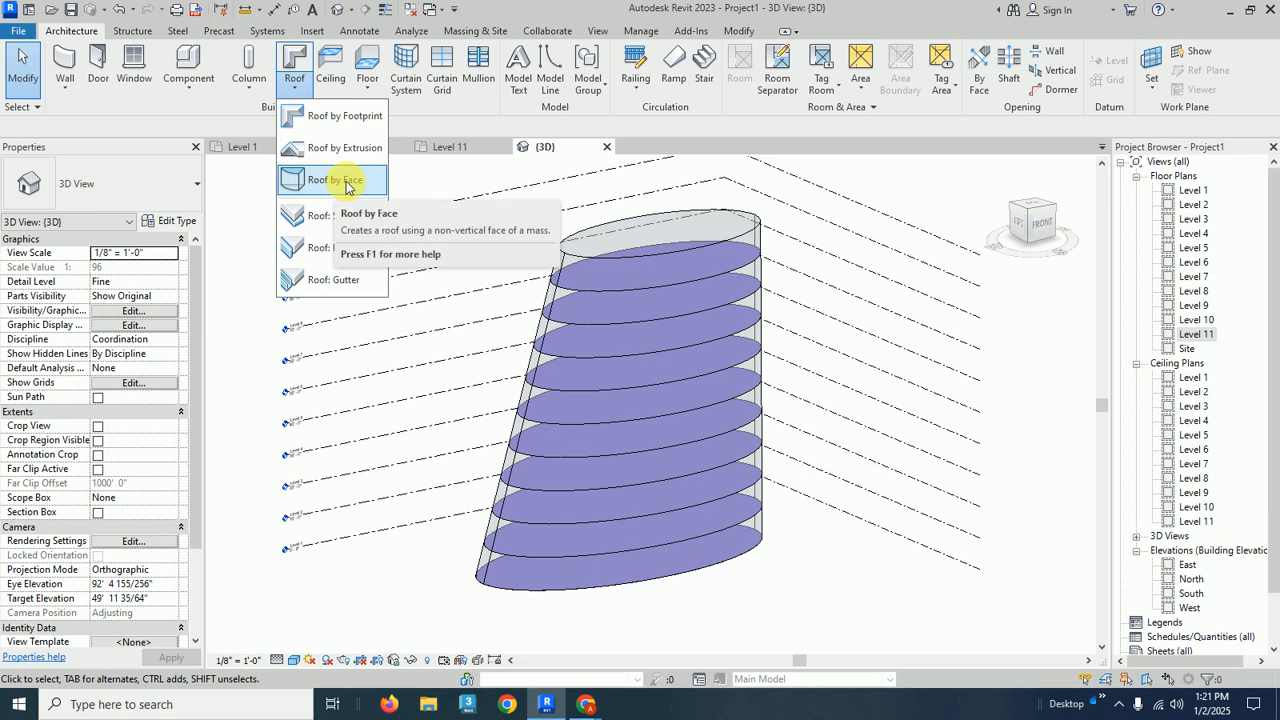
# Step: Start a floor by face and duplicate the Generic - 12" floor type under the name "
pyautogui.click(466, 32)
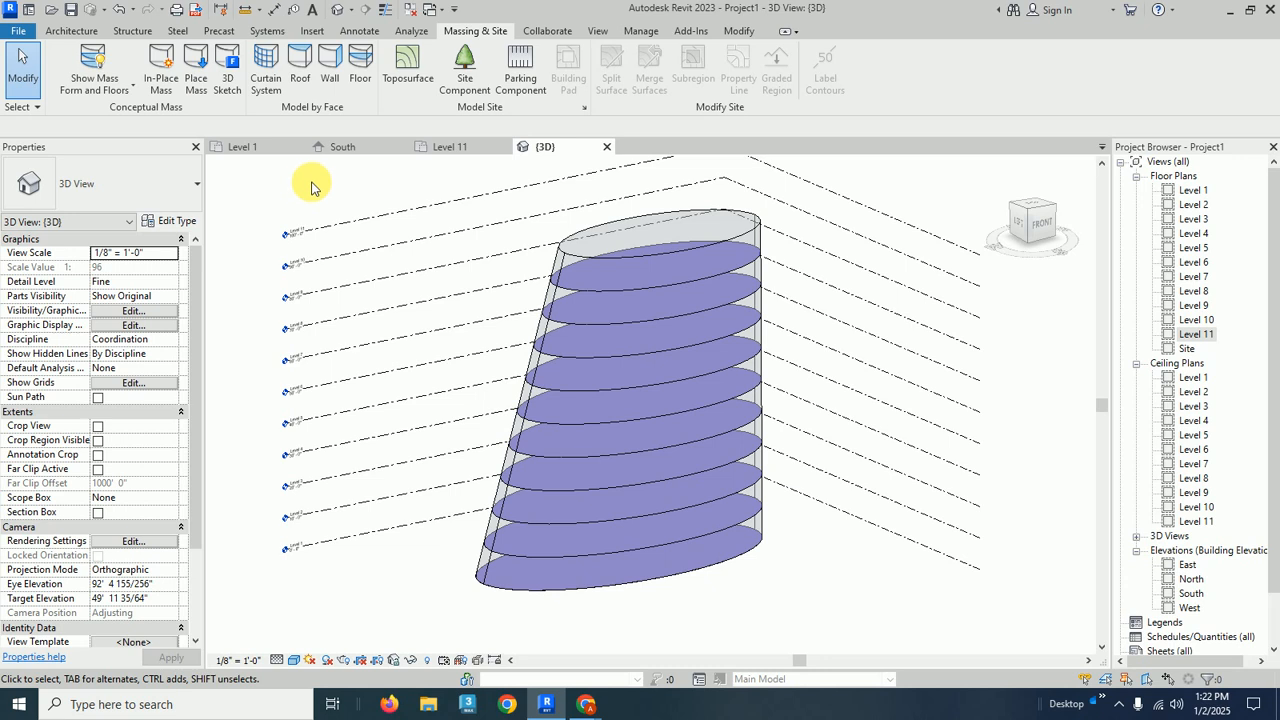
pyautogui.click(356, 68)
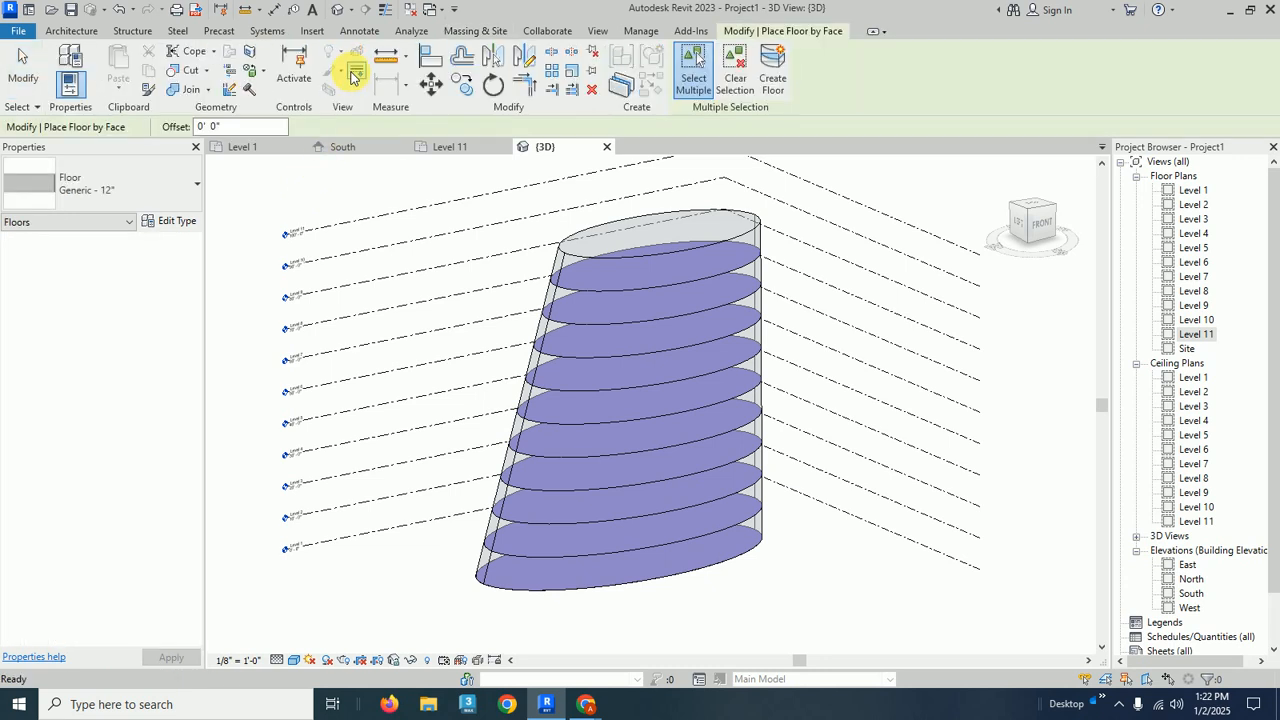
pyautogui.click(108, 188)
pyautogui.click(108, 188)
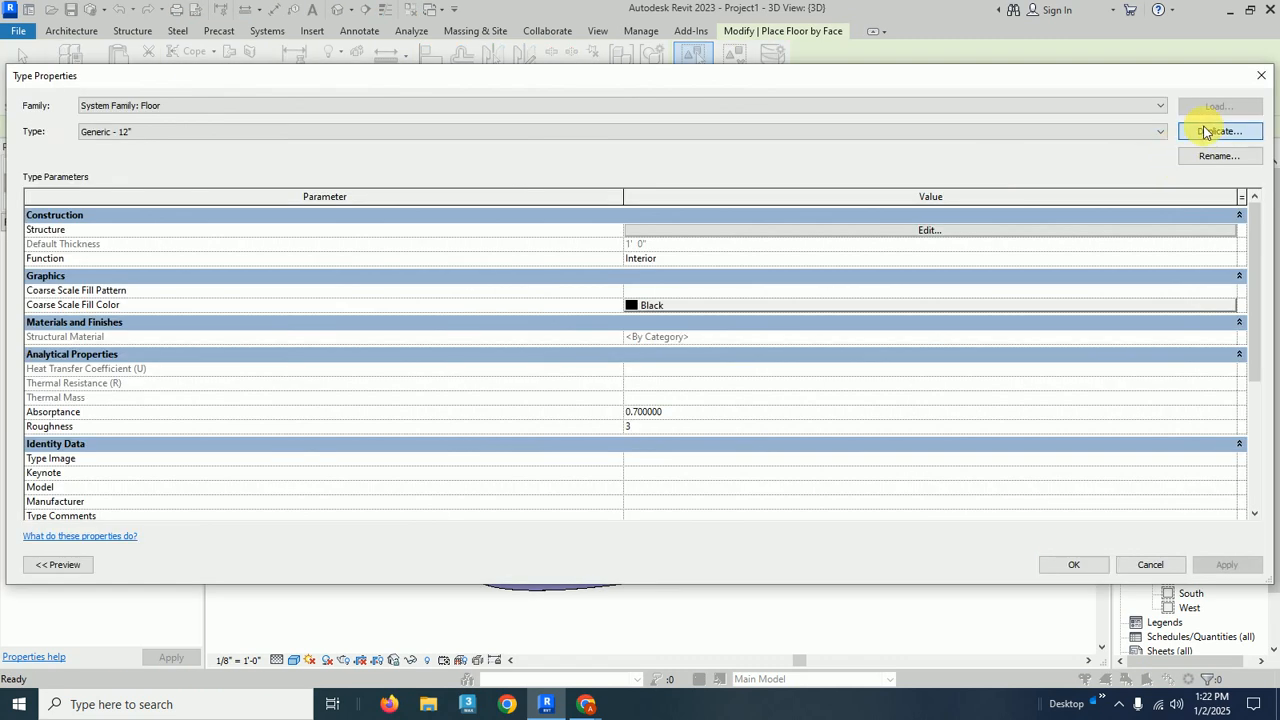
pyautogui.click(1214, 130)
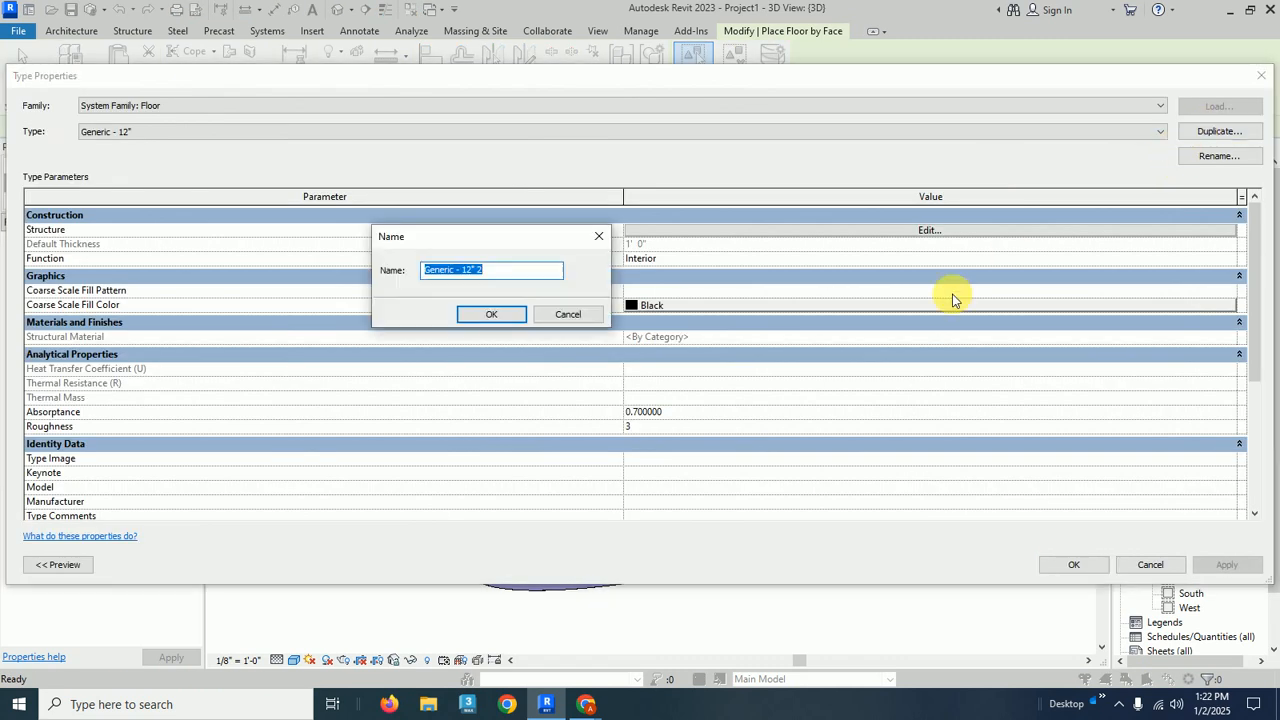
pyautogui.write('"')
pyautogui.press('Return')
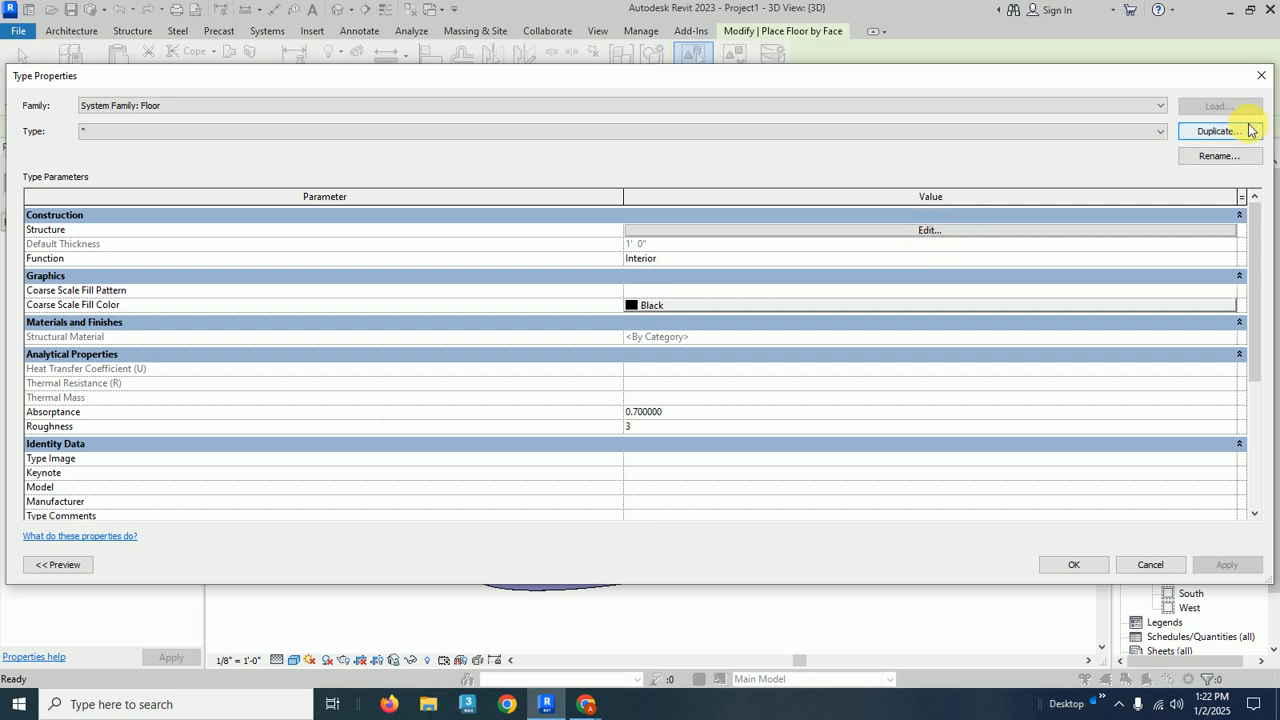
# Step: Set the thickness of the new floor type's structure layer to 5" and accept the type properties
pyautogui.click(978, 234)
pyautogui.click(930, 231)
pyautogui.click(640, 237)
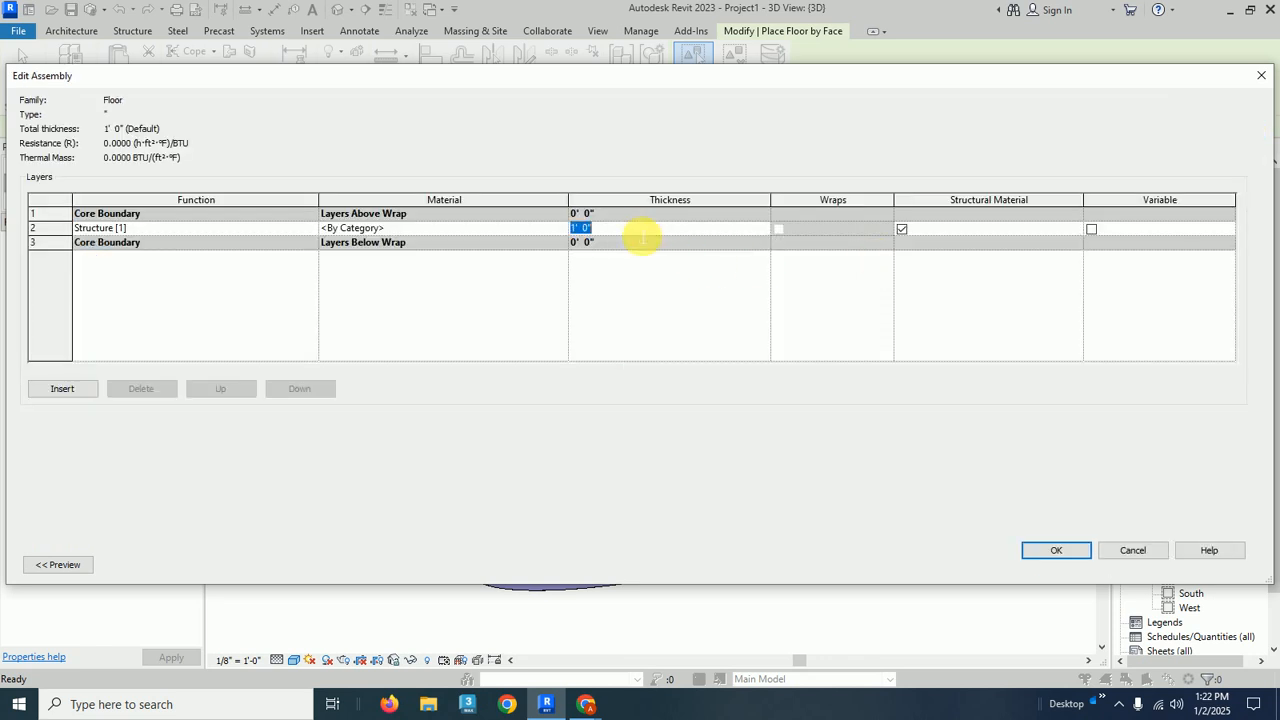
pyautogui.write('5"')
pyautogui.press('Tab')
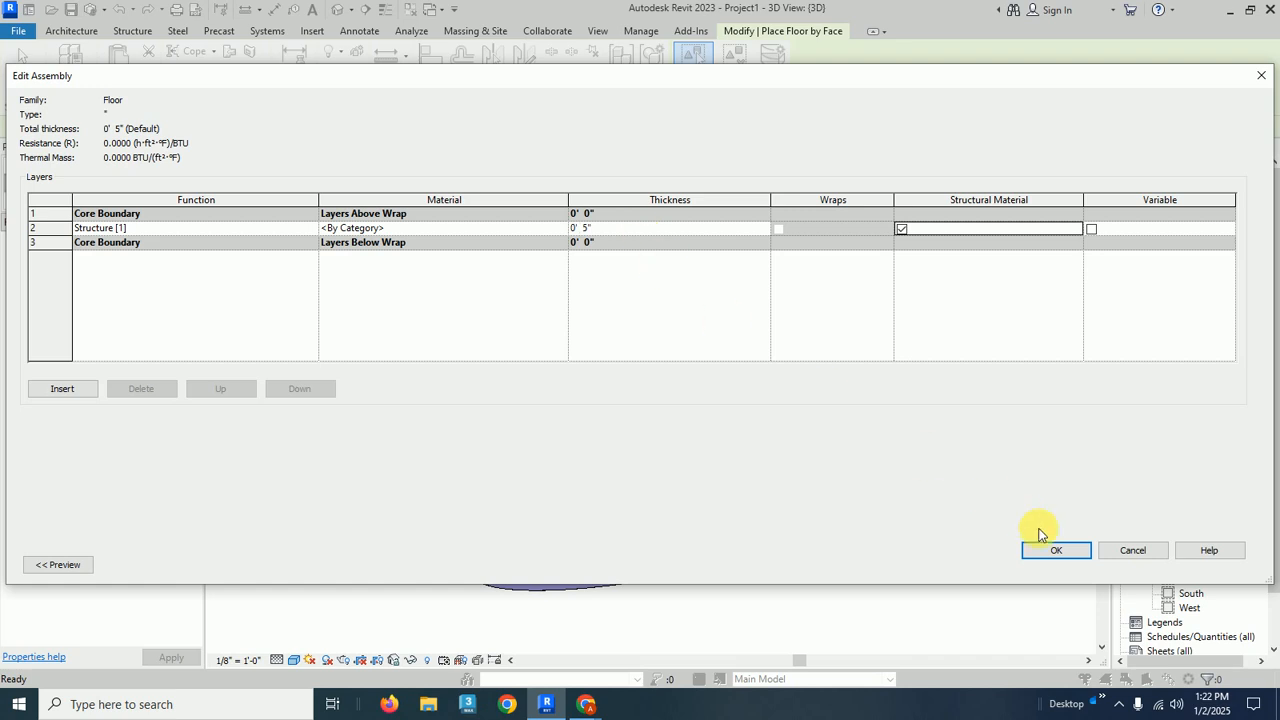
pyautogui.click(1054, 550)
pyautogui.click(1066, 567)
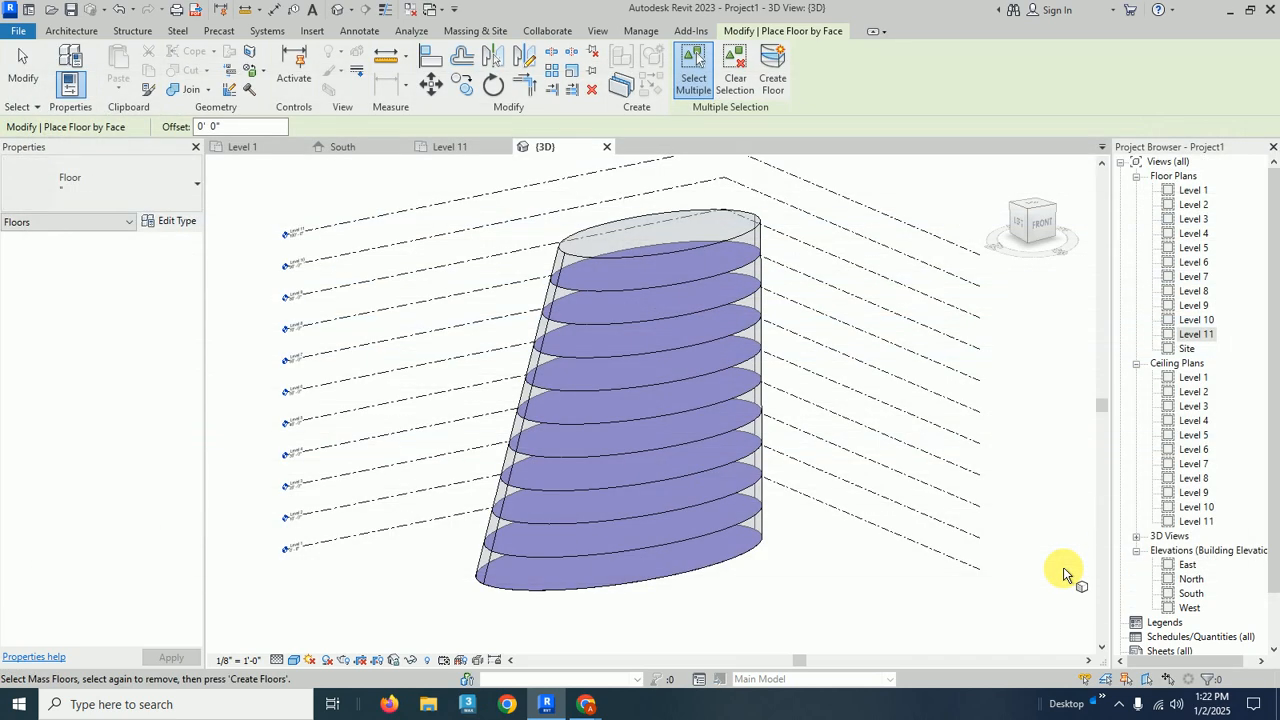
pyautogui.click(690, 76)
pyautogui.click(714, 576)
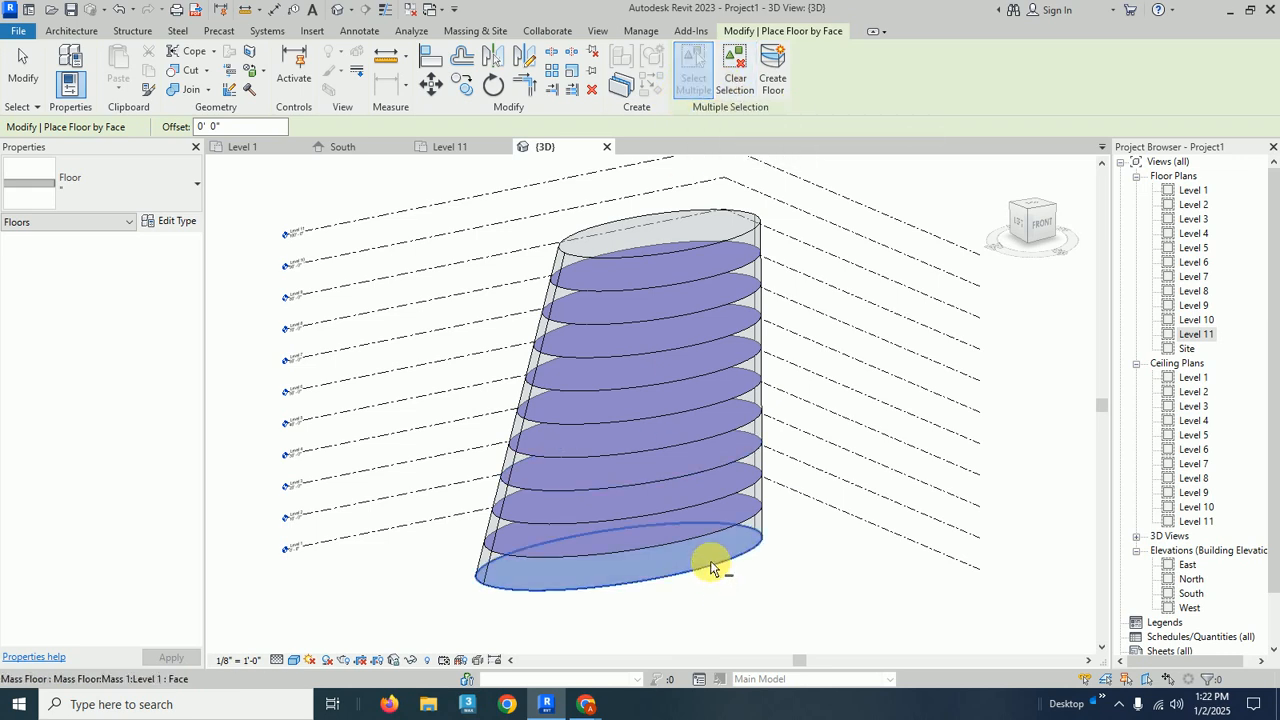
pyautogui.click(758, 510)
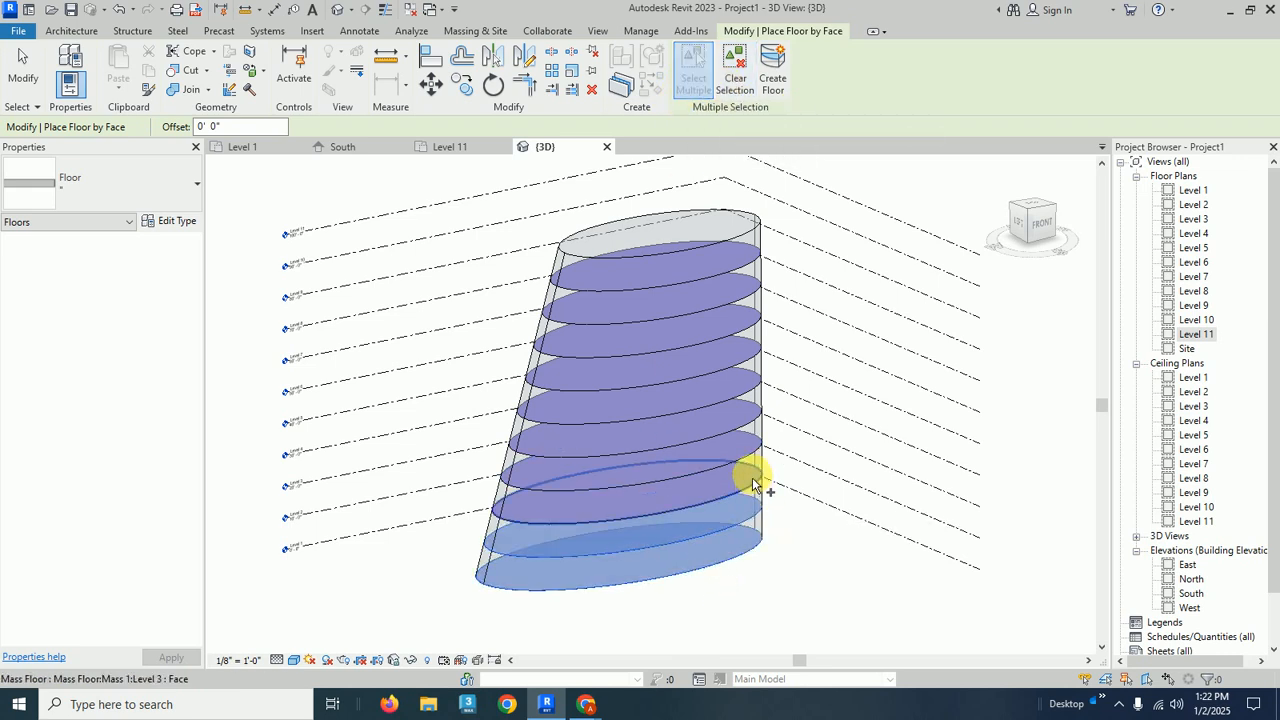
pyautogui.click(752, 478)
pyautogui.click(750, 446)
pyautogui.click(748, 422)
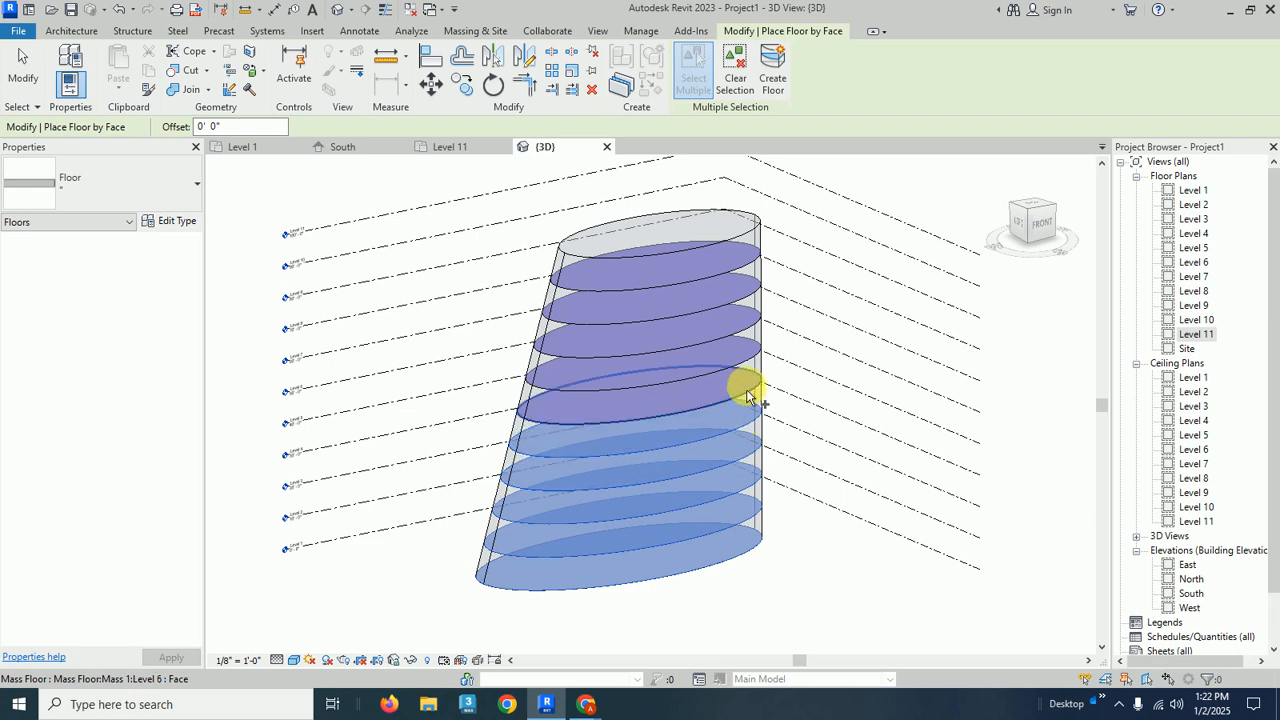
pyautogui.click(749, 388)
pyautogui.click(747, 358)
pyautogui.click(740, 332)
pyautogui.click(731, 292)
pyautogui.click(731, 264)
pyautogui.press('Escape')
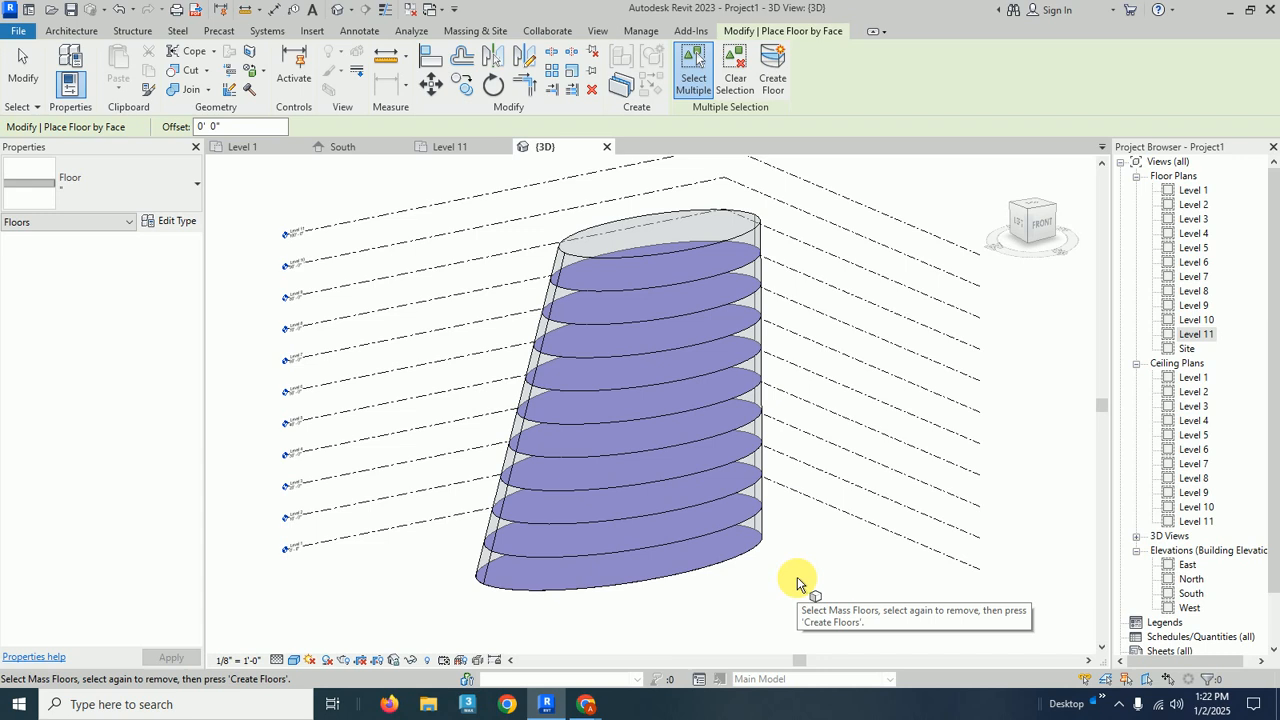
# Step: Select all ten mass floors together, create the building floors from them, and end the floor by face command
pyautogui.scroll(-2, 797, 577)
pyautogui.moveTo(598, 275); pyautogui.dragTo(857, 626)
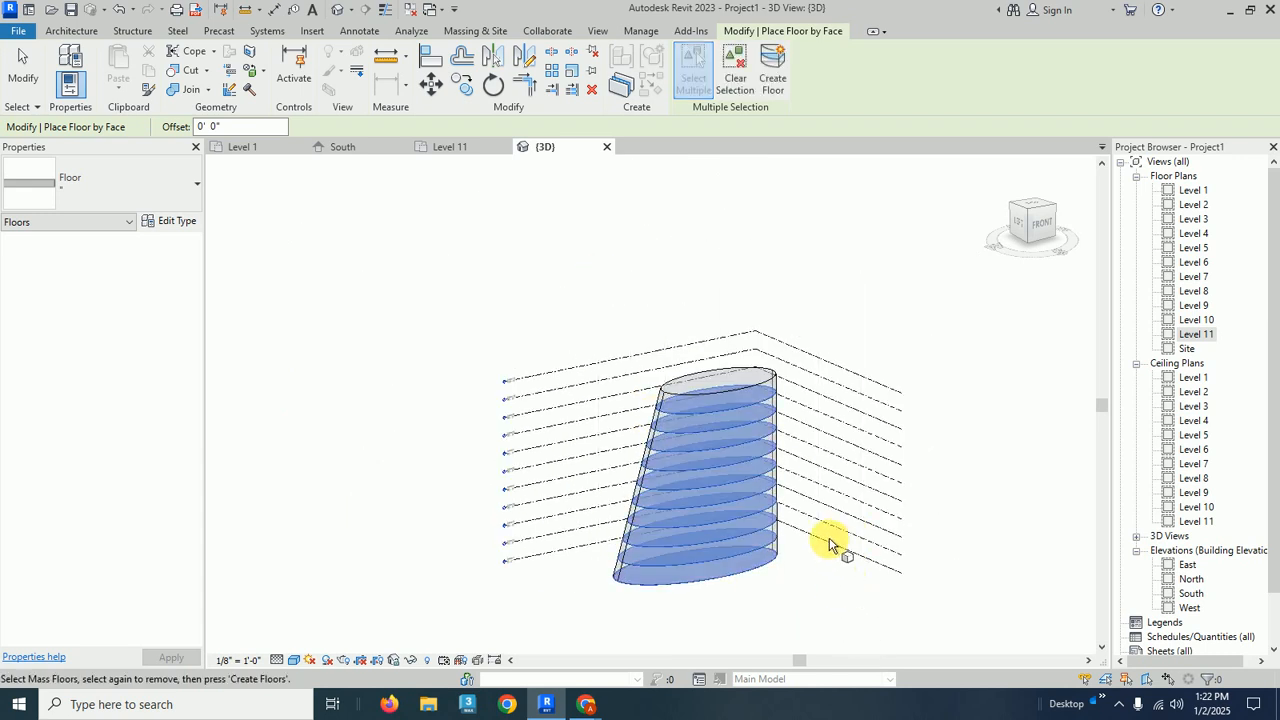
pyautogui.click(774, 80)
pyautogui.rightClick(903, 295)
pyautogui.click(916, 304)
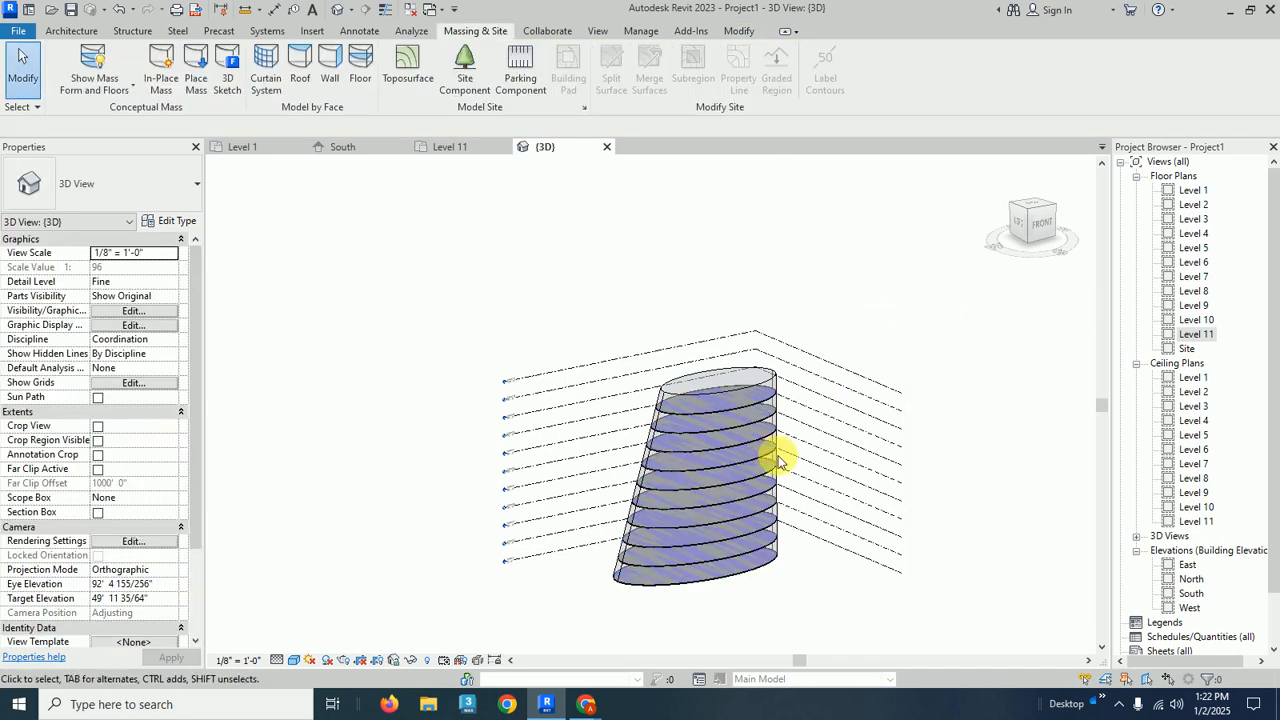
# Step: Start a wall by face using the Generic - 8" basic wall type
pyautogui.scroll(3, 727, 417)
pyautogui.scroll(5, 729, 360)
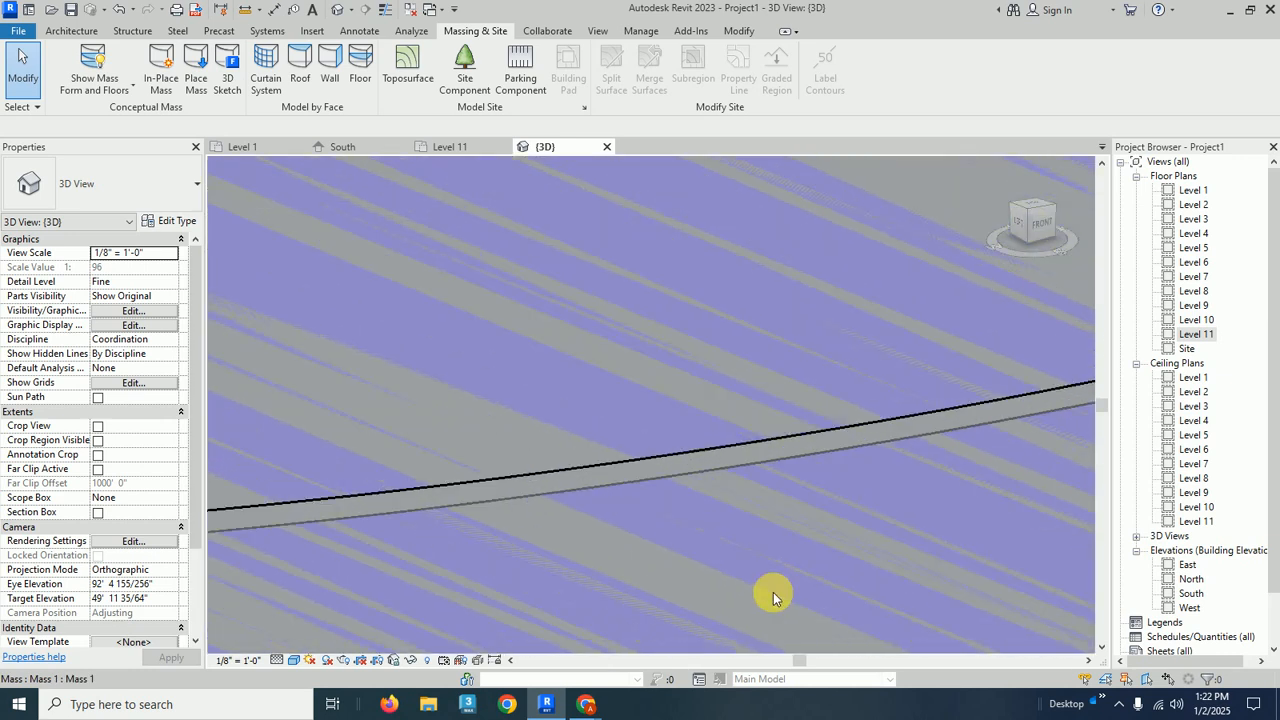
pyautogui.scroll(-4, 773, 593)
pyautogui.scroll(-5, 773, 591)
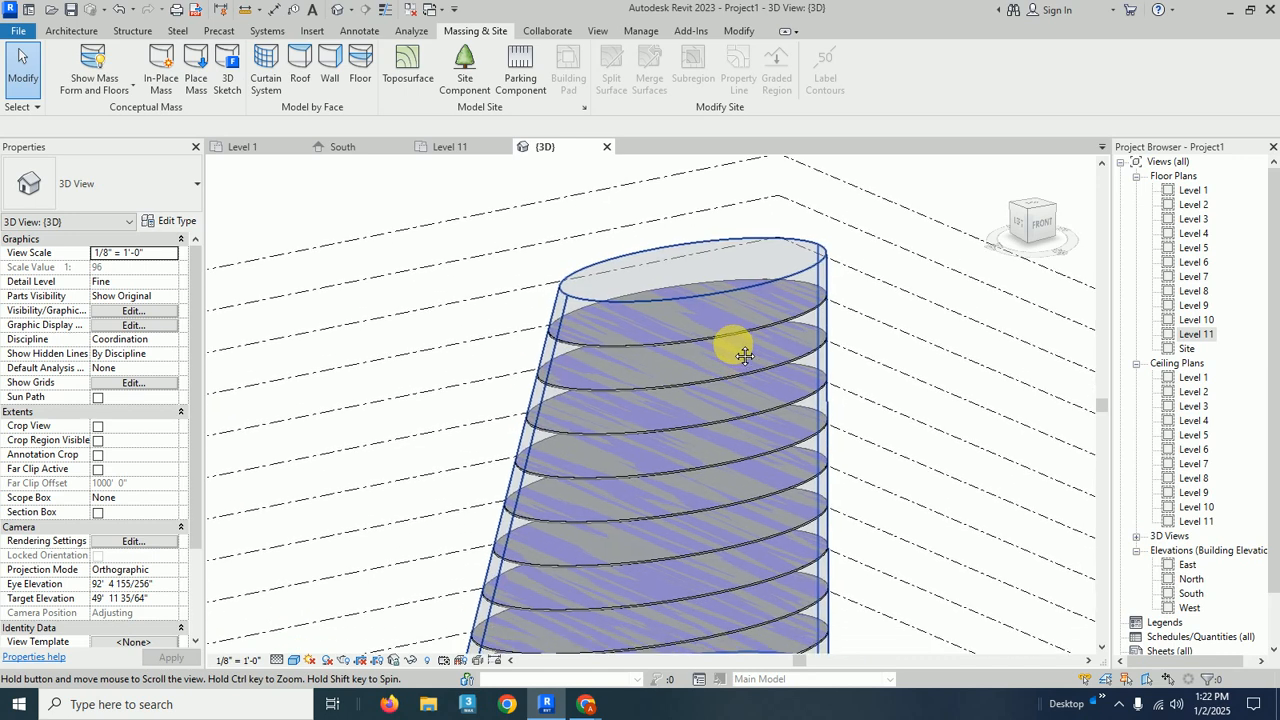
pyautogui.moveTo(745, 343); pyautogui.dragTo(745, 340, button='middle')
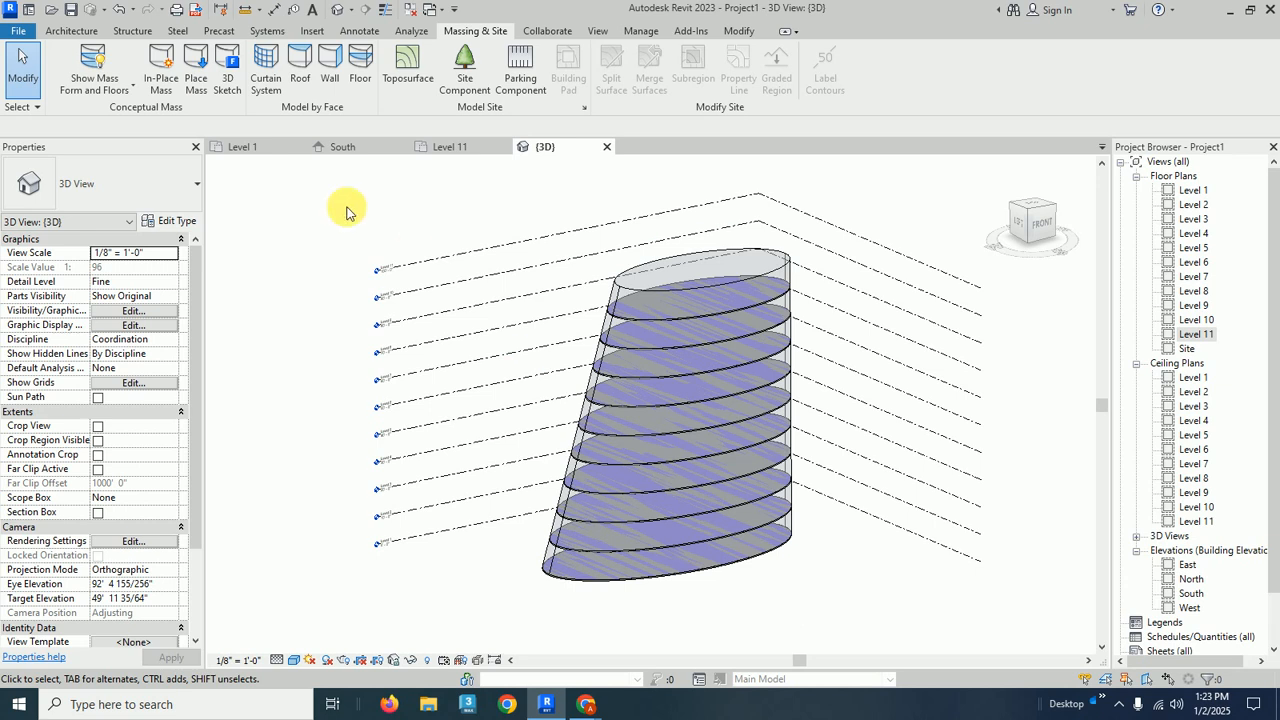
pyautogui.click(330, 62)
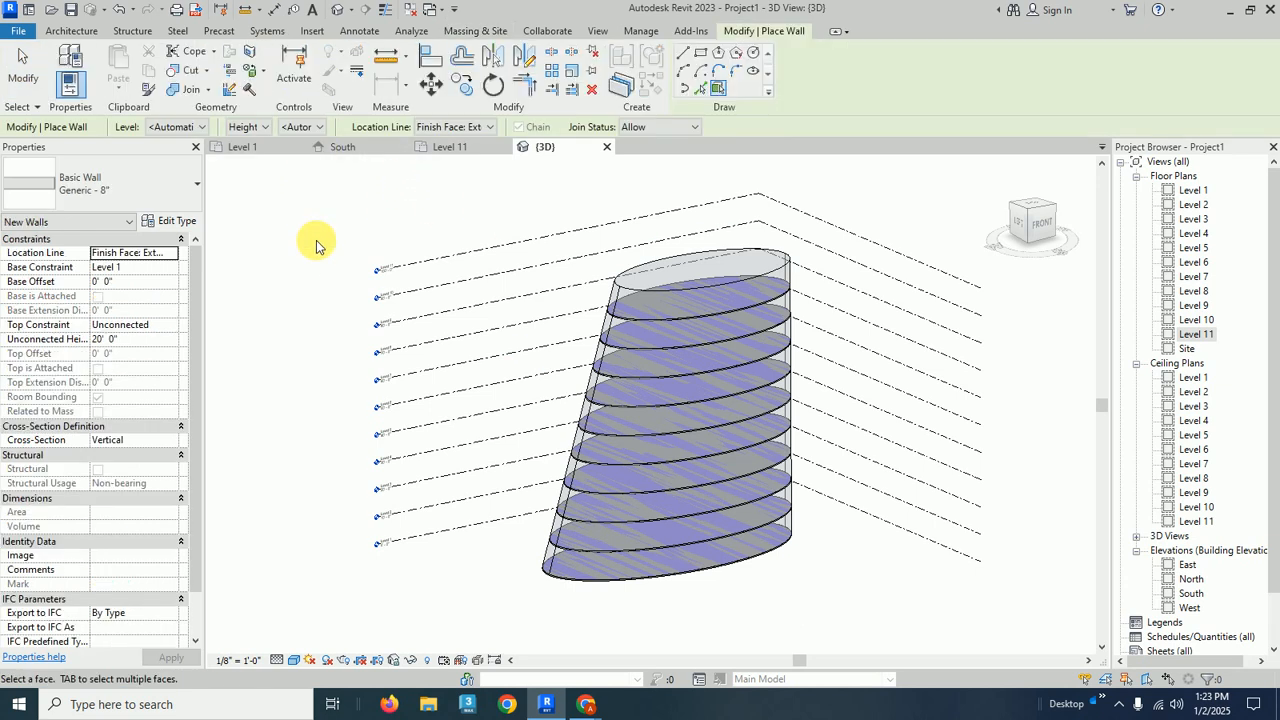
pyautogui.click(178, 190)
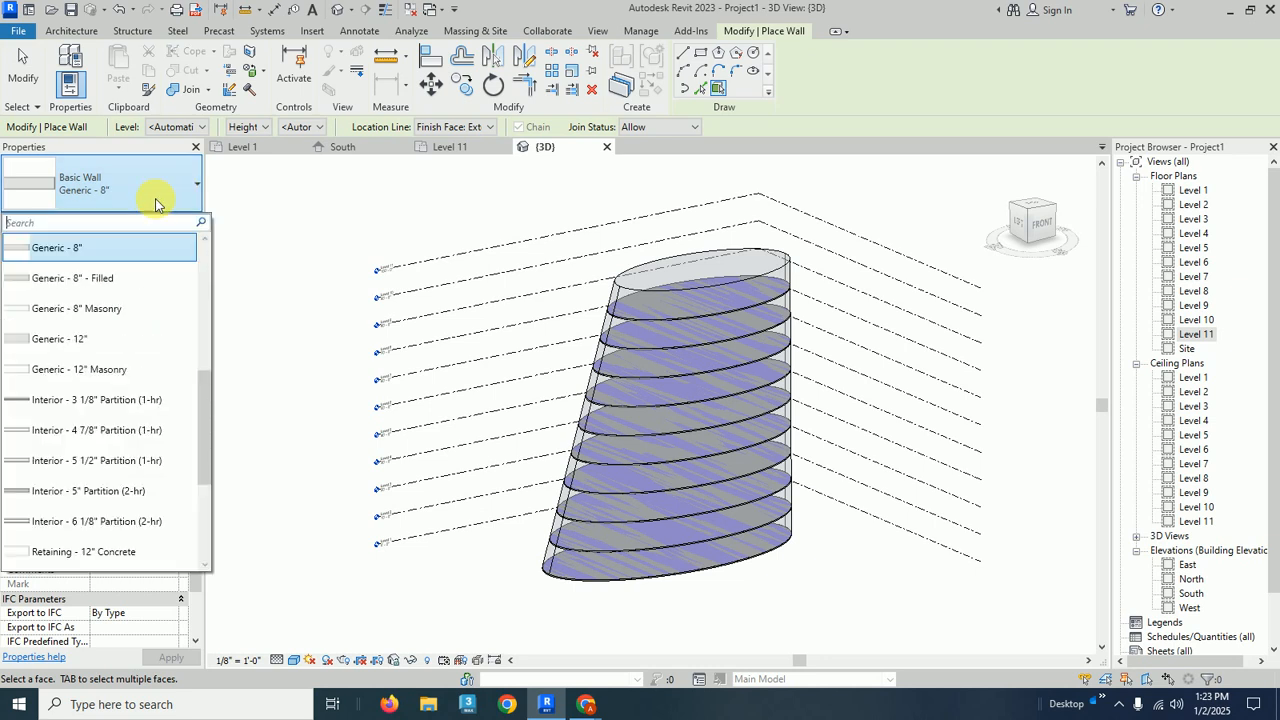
pyautogui.scroll(4, 140, 405)
pyautogui.scroll(-4, 148, 413)
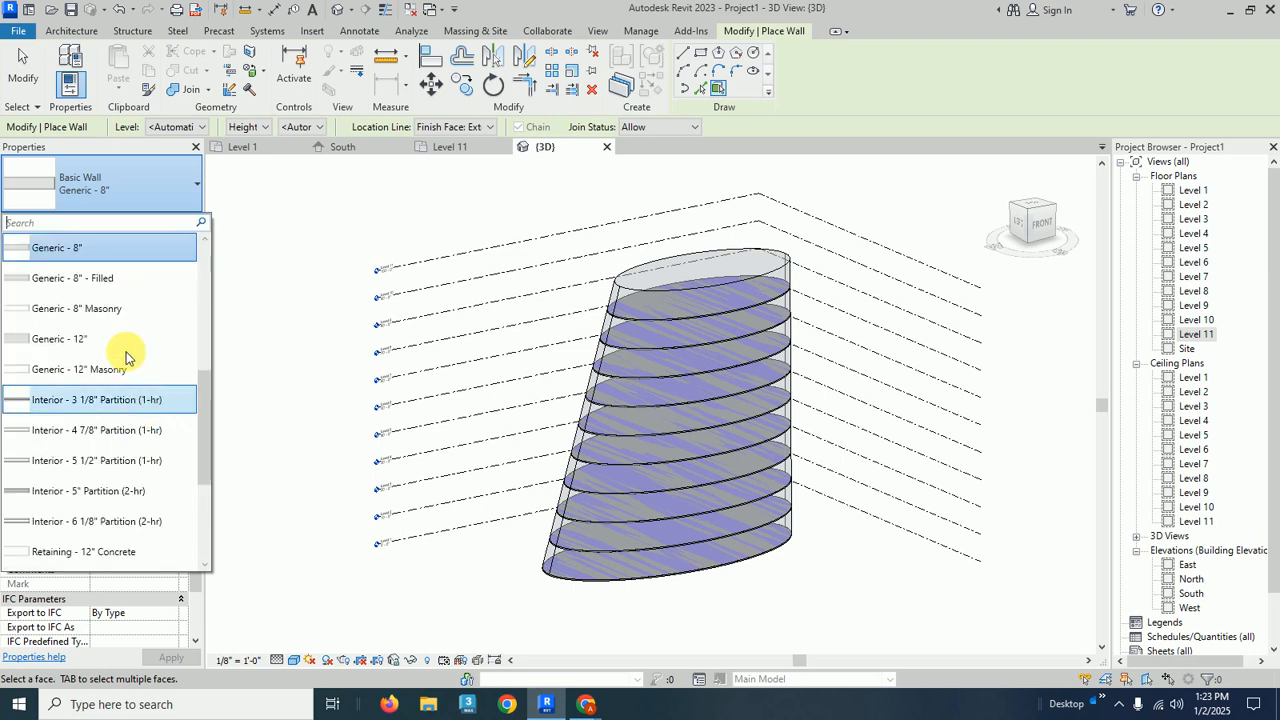
pyautogui.click(113, 257)
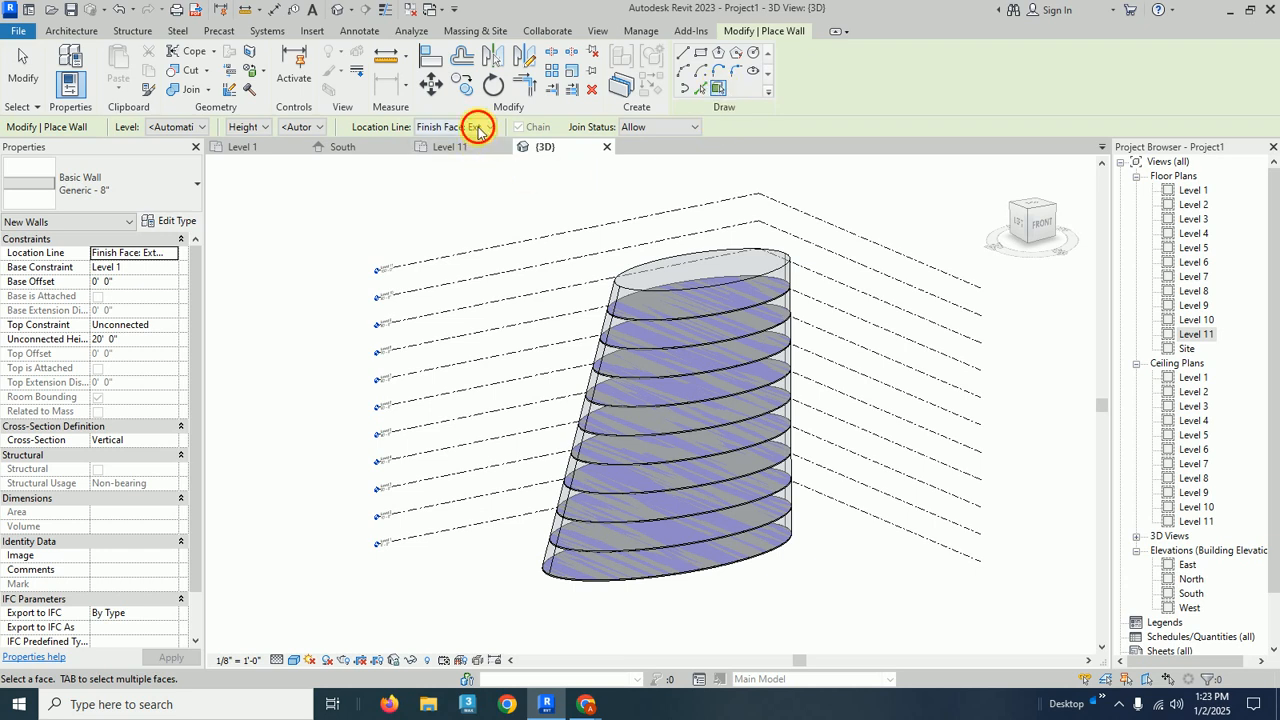
# Step: Set the wall's location line to Finish Face: Interior and place the wall on the rear curved face of the mass
pyautogui.click(480, 126)
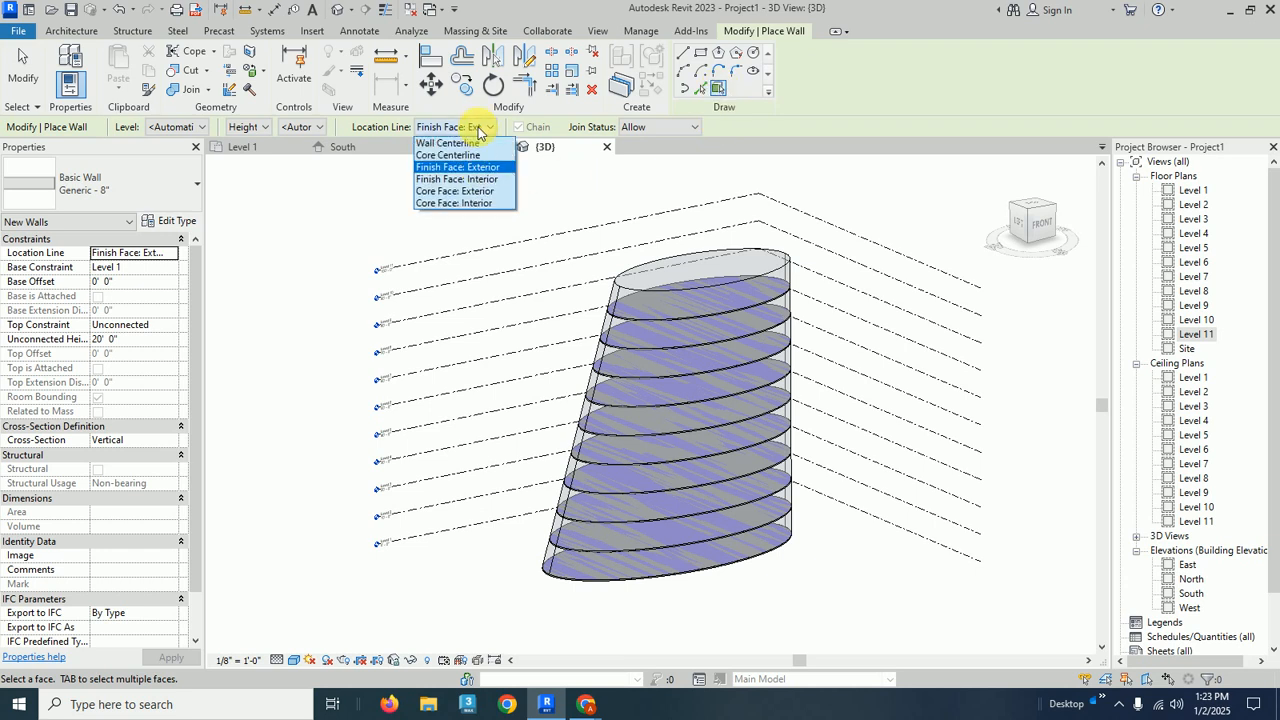
pyautogui.click(495, 180)
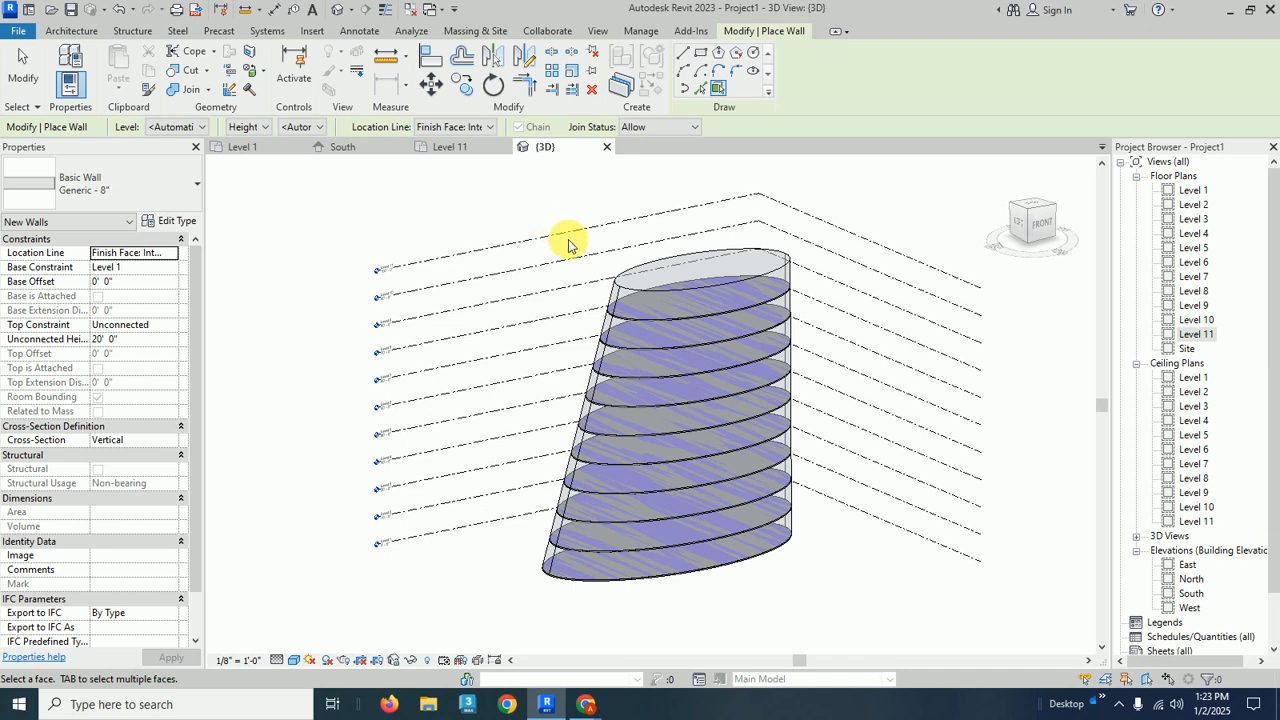
pyautogui.click(612, 300)
pyautogui.scroll(5, 642, 287)
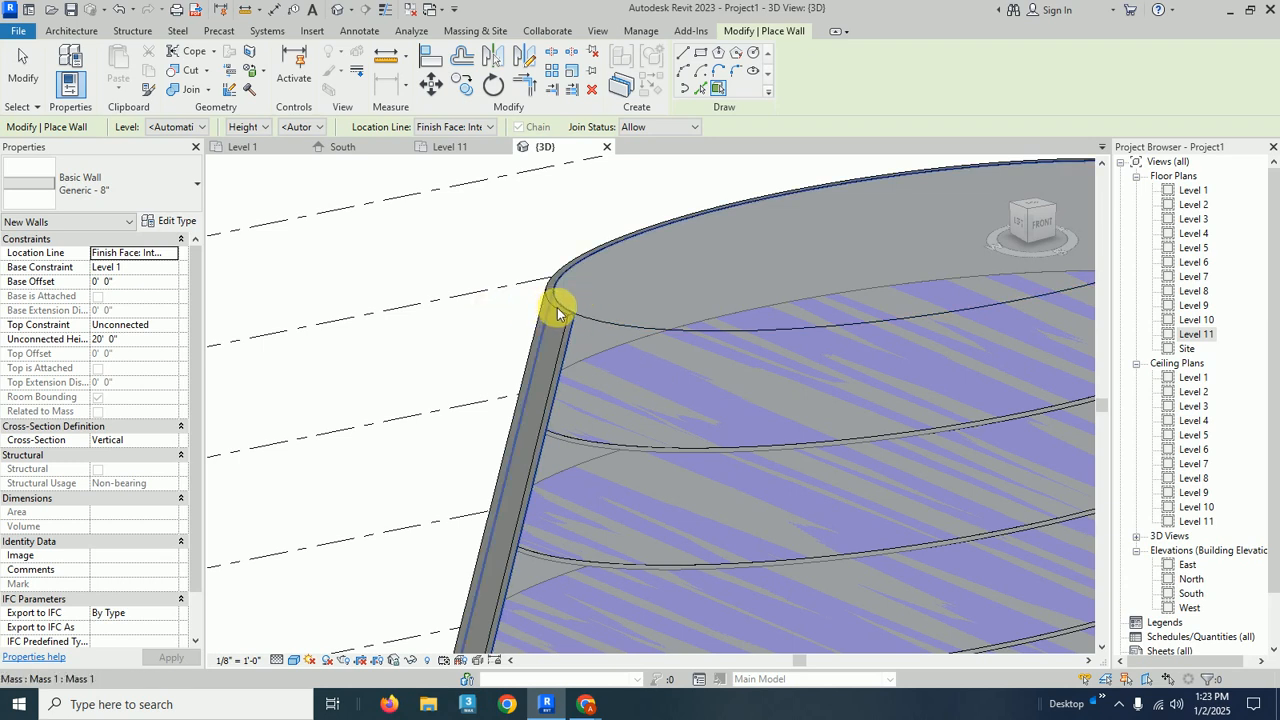
pyautogui.scroll(-5, 461, 322)
pyautogui.scroll(-3, 461, 322)
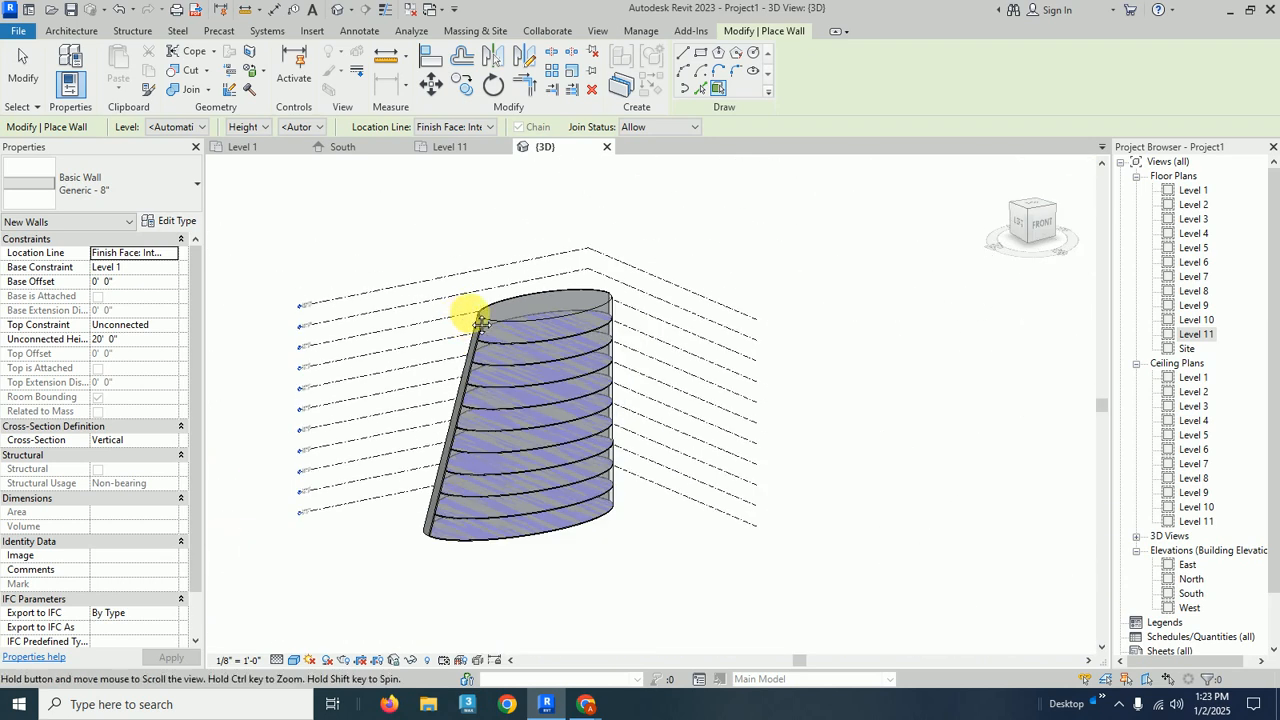
pyautogui.rightClick(793, 190)
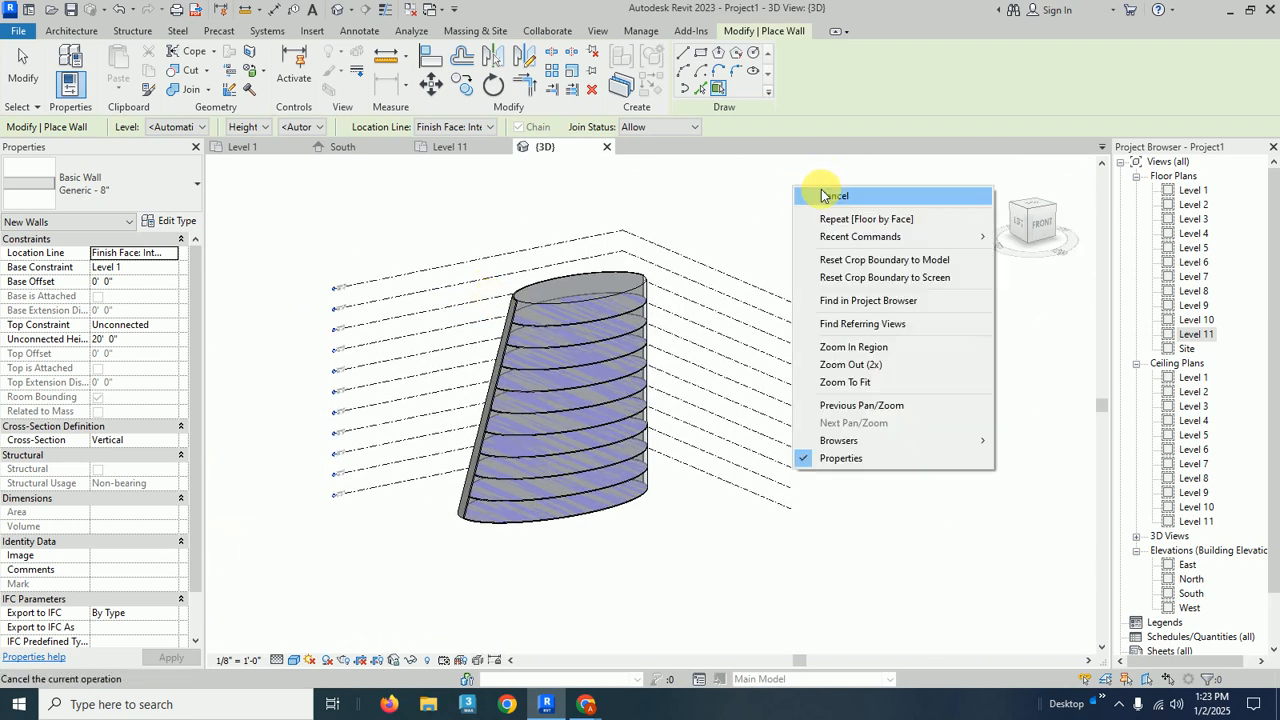
pyautogui.click(806, 196)
pyautogui.rightClick(829, 189)
pyautogui.click(835, 201)
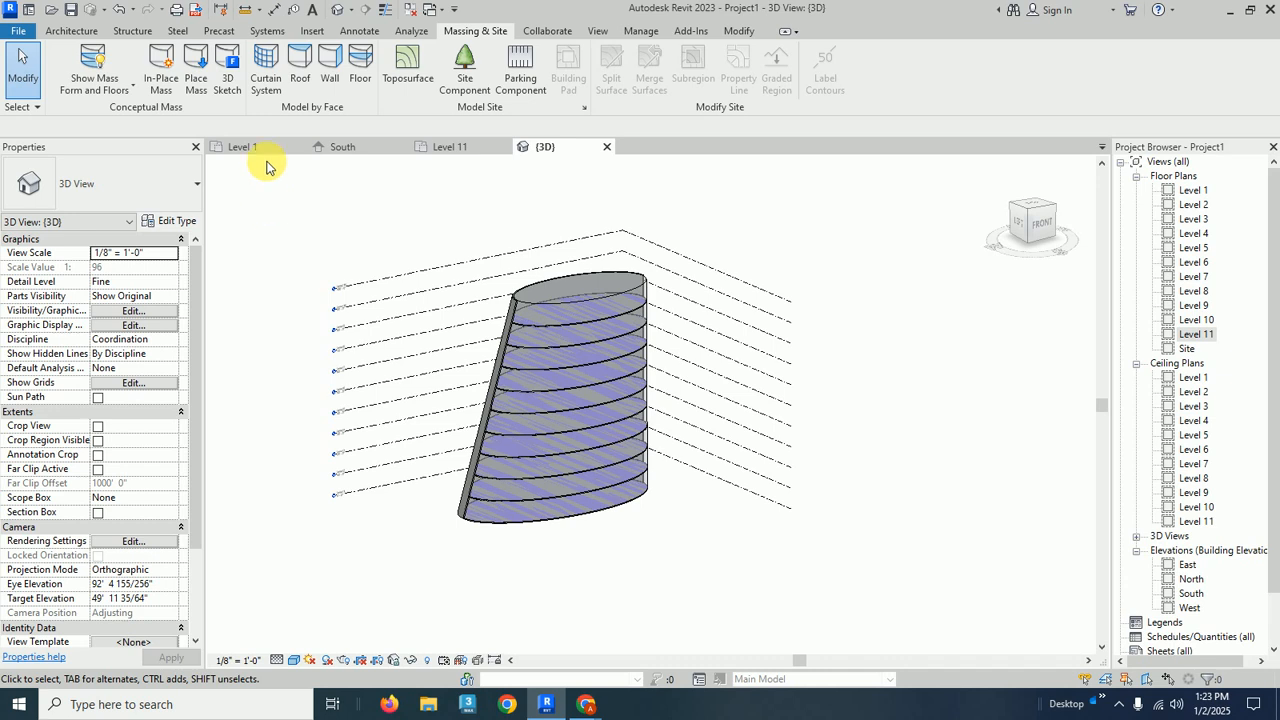
# Step: Create a 5' x 10' curtain system on the front curved face of the mass and end the command
pyautogui.click(266, 72)
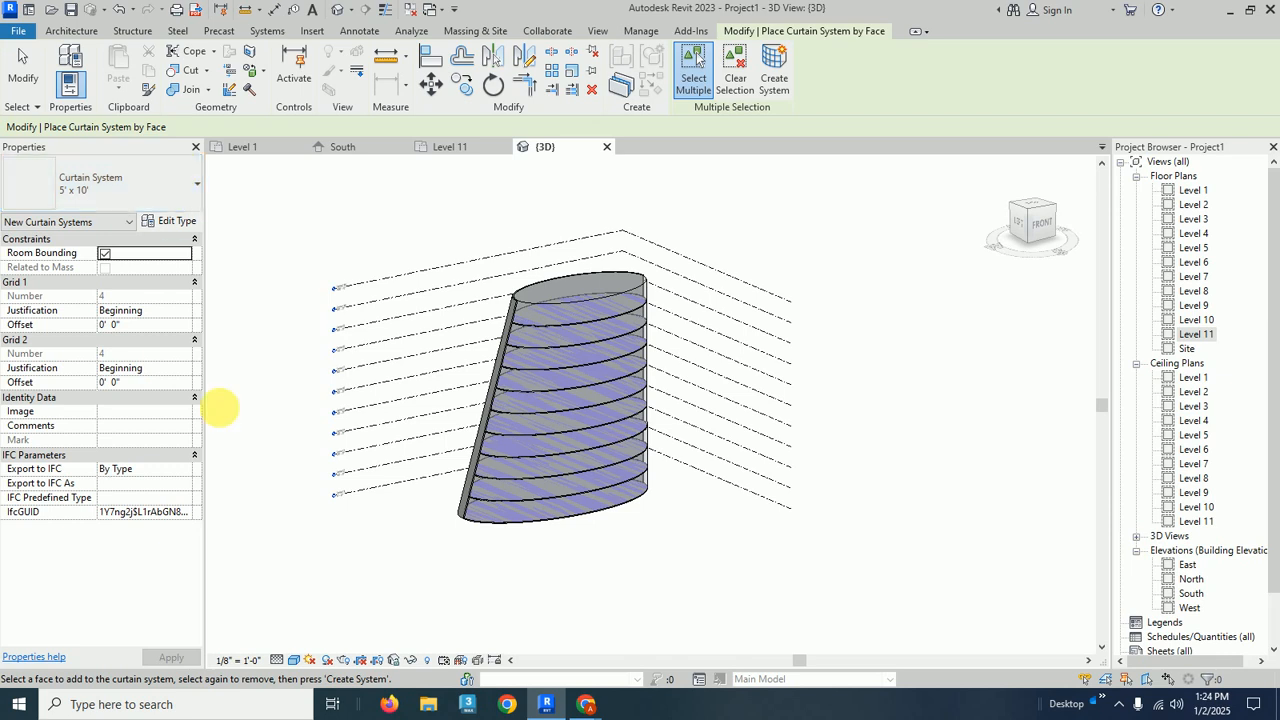
pyautogui.click(613, 472)
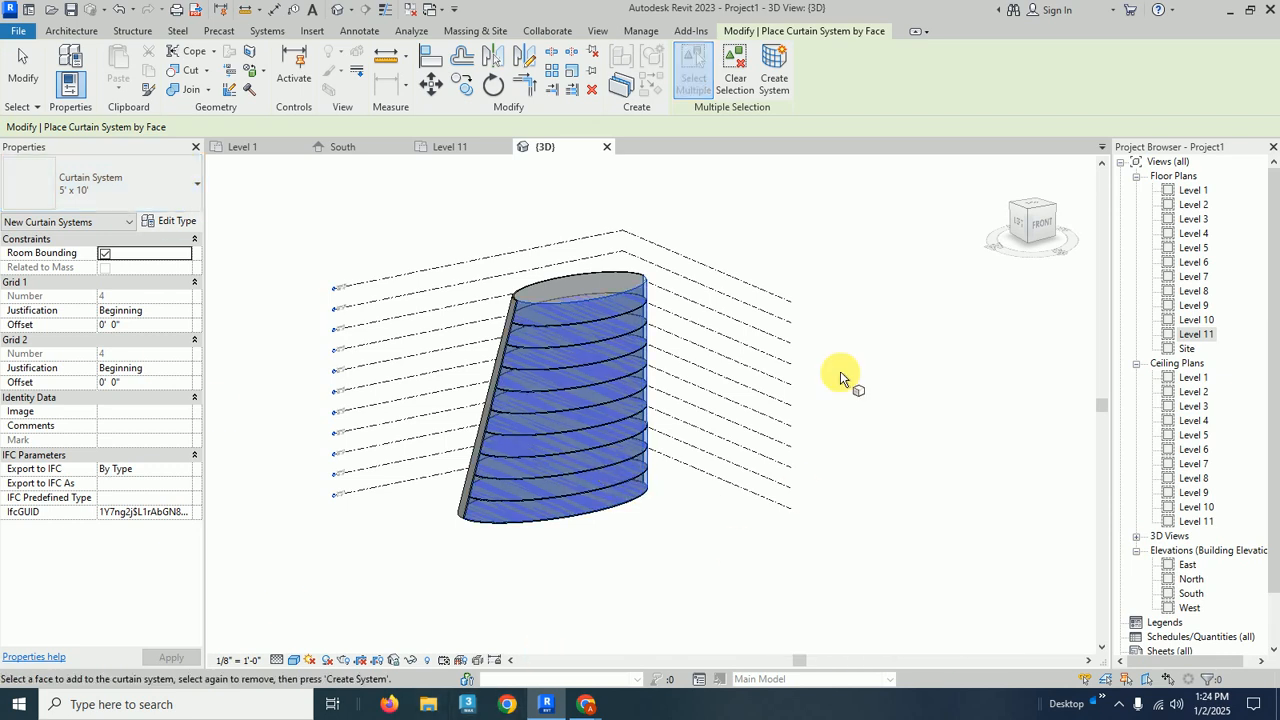
pyautogui.click(776, 68)
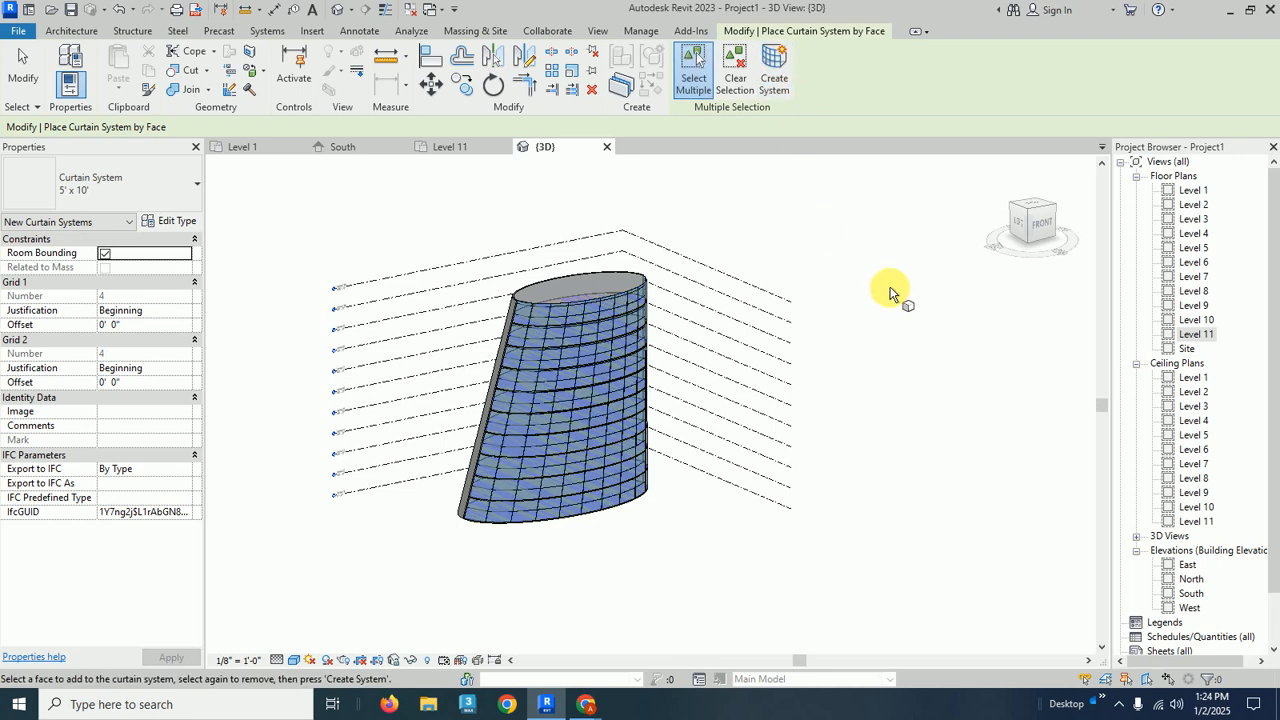
pyautogui.rightClick(870, 262)
pyautogui.click(880, 259)
pyautogui.rightClick(880, 259)
pyautogui.click(880, 258)
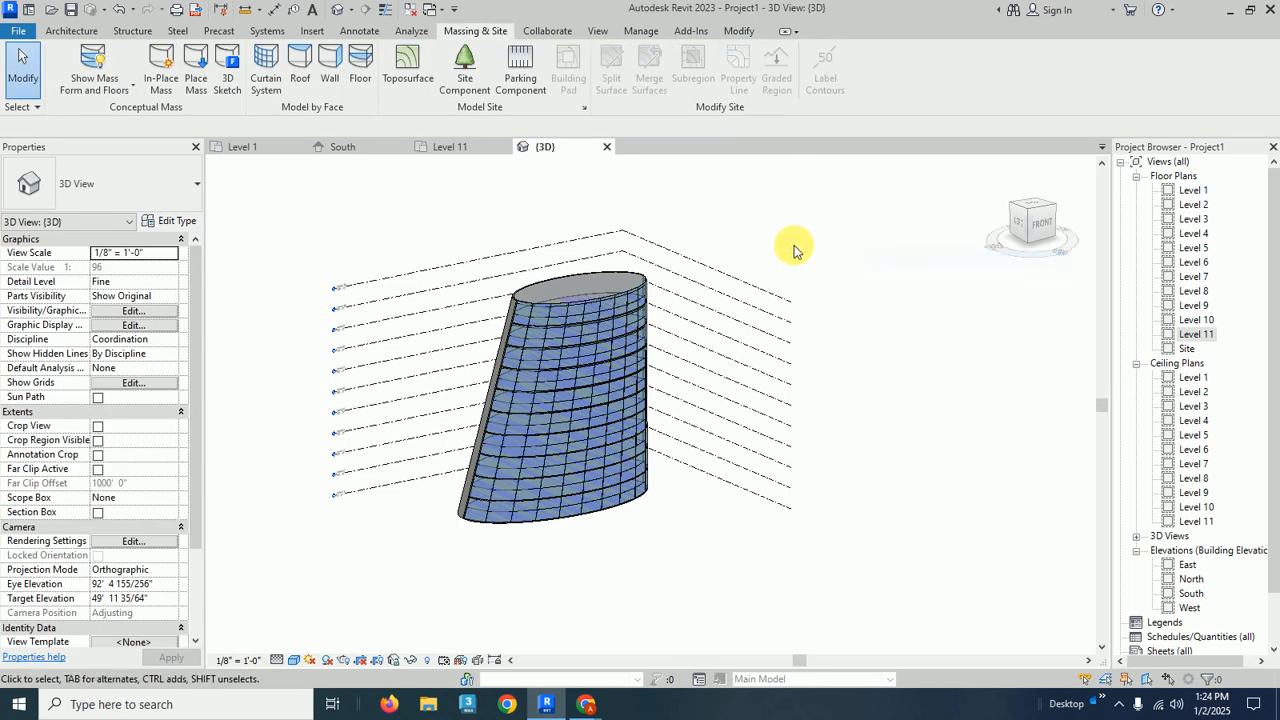
# Step: Start a roof by face on Level 11 and duplicate the Generic - 12" roof type under the name 5"
pyautogui.scroll(2, 790, 245)
pyautogui.moveTo(788, 245); pyautogui.dragTo(814, 249, button='middle')
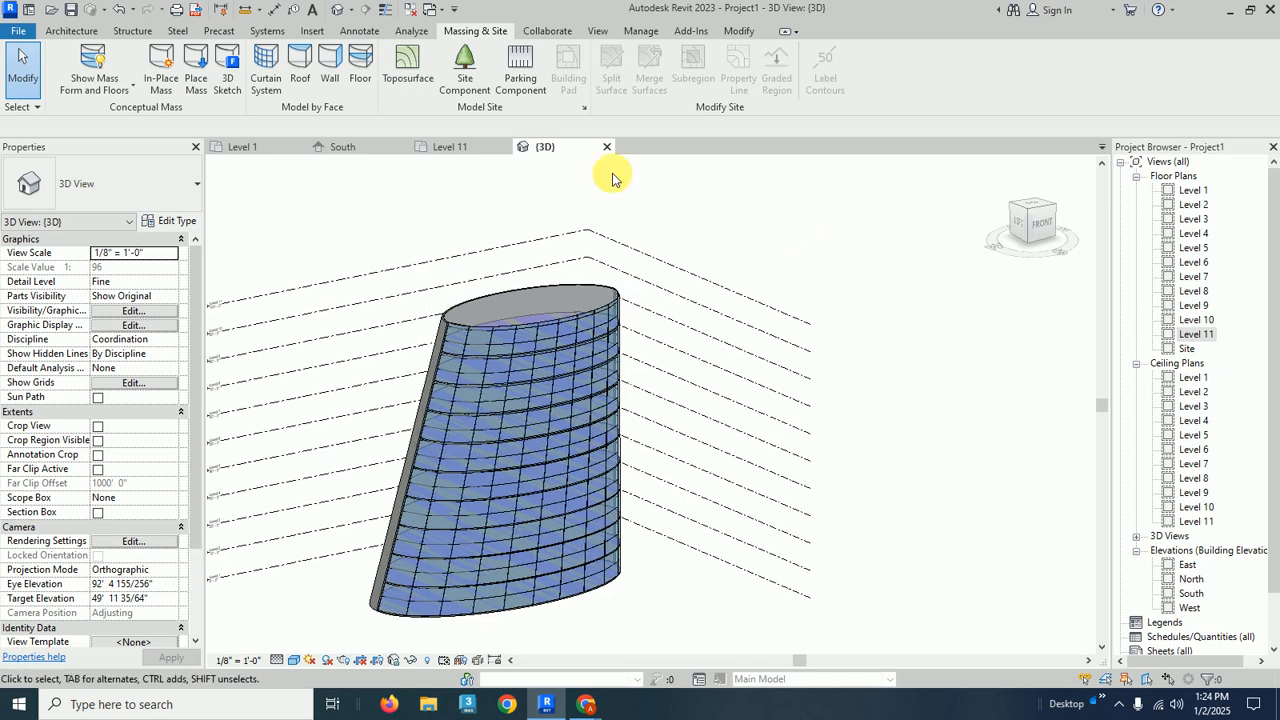
pyautogui.click(304, 56)
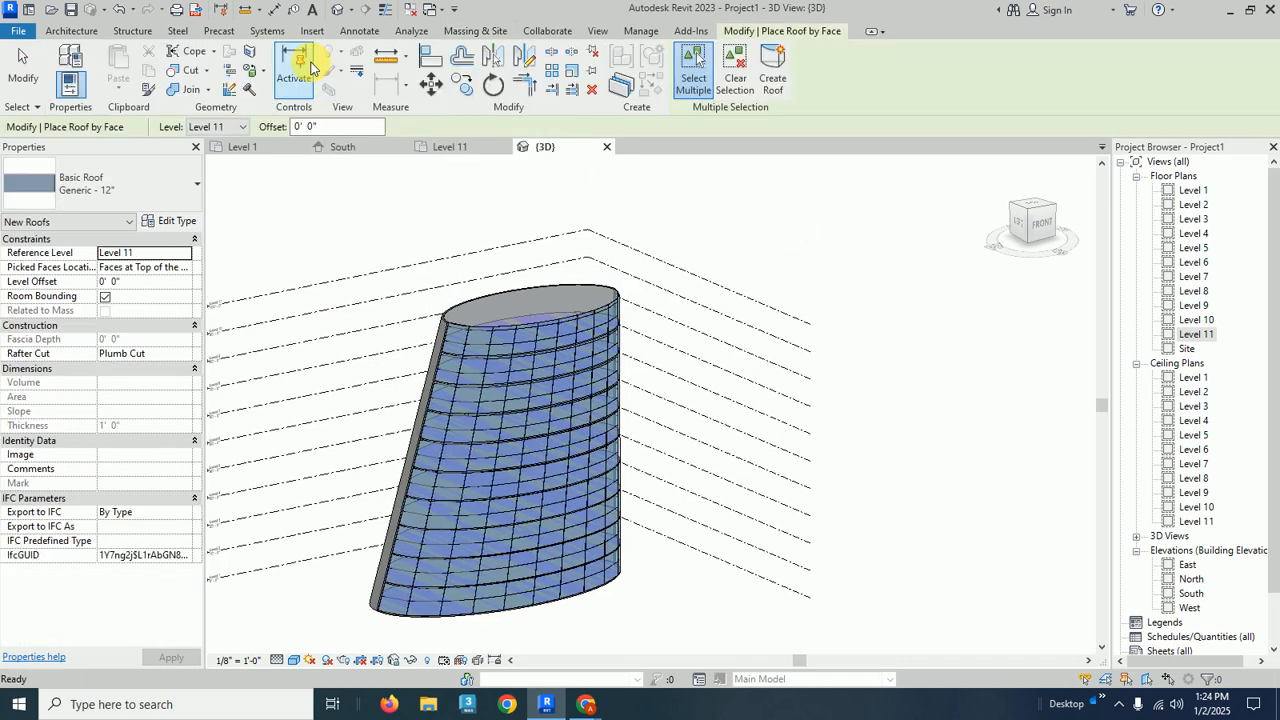
pyautogui.click(120, 194)
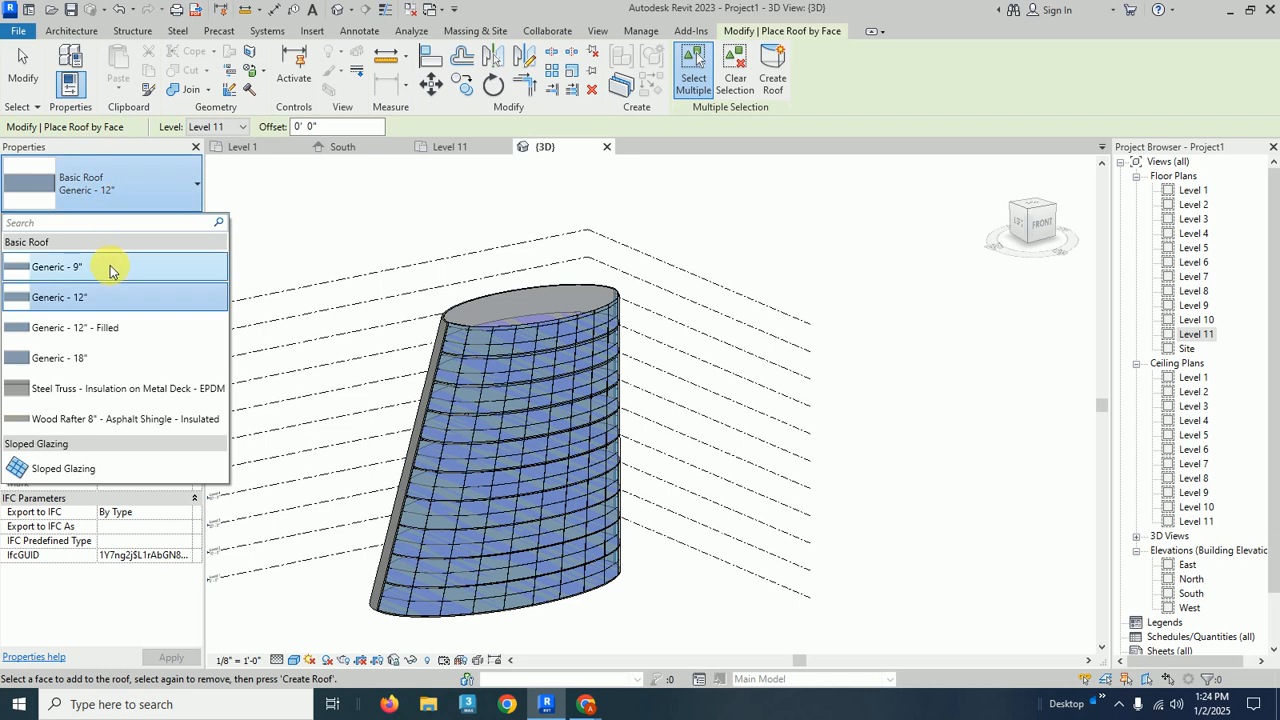
pyautogui.click(163, 193)
pyautogui.click(175, 219)
pyautogui.click(1190, 134)
pyautogui.write('5"')
pyautogui.press('Return')
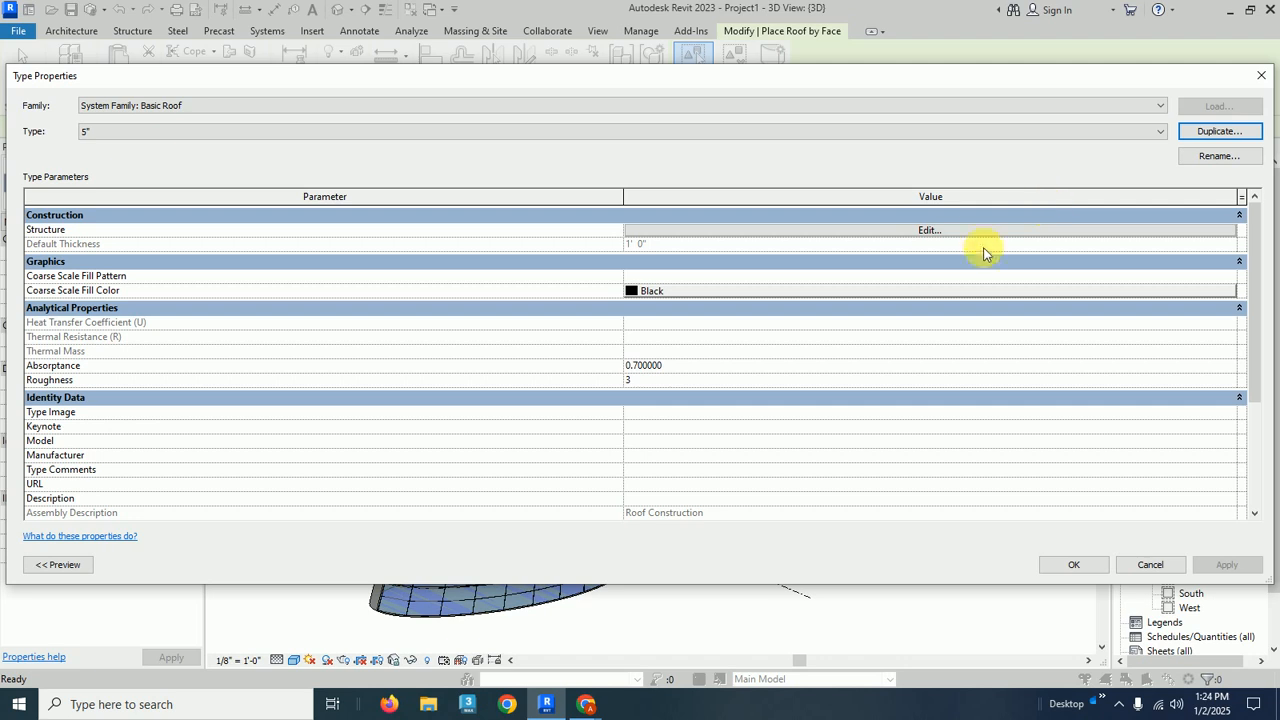
# Step: Set the thickness of the new roof type's structure layer to 5"
pyautogui.click(960, 231)
pyautogui.click(778, 229)
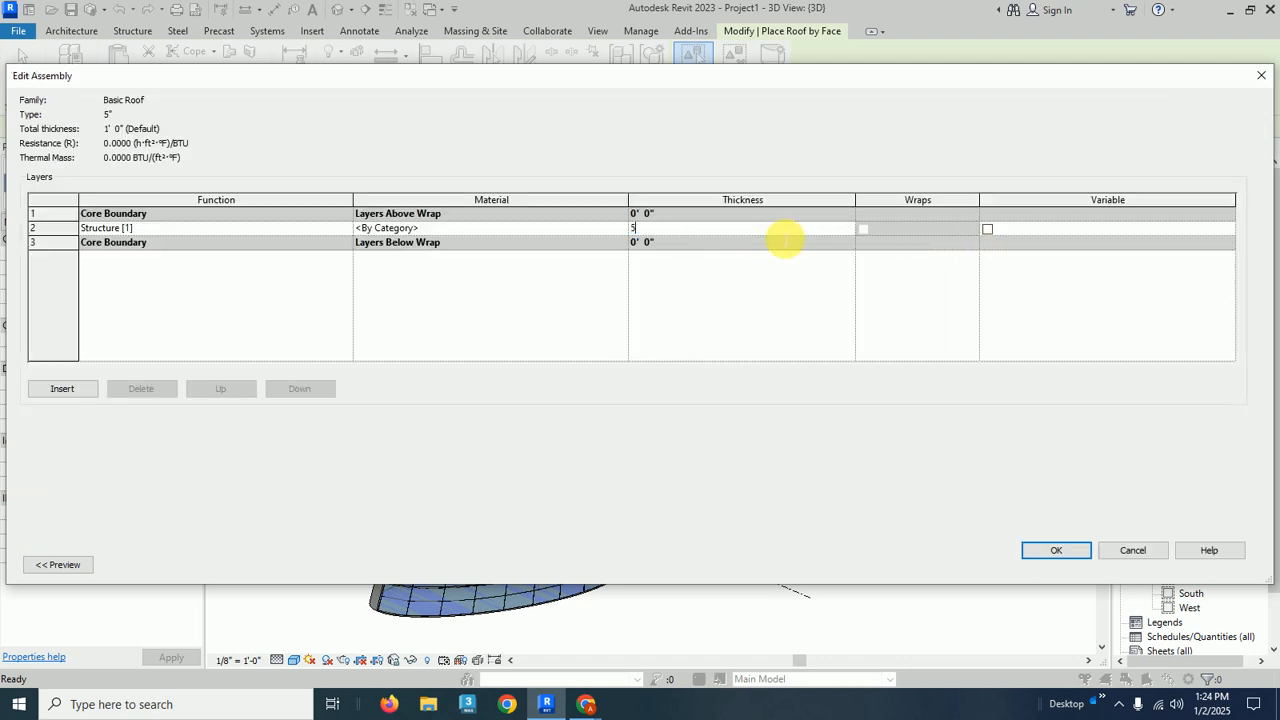
pyautogui.write('5"')
pyautogui.press('Tab')
# Step: Assign the Default material, shaded with its render appearance, to the roof's structure layer and accept the type properties
pyautogui.click(623, 230)
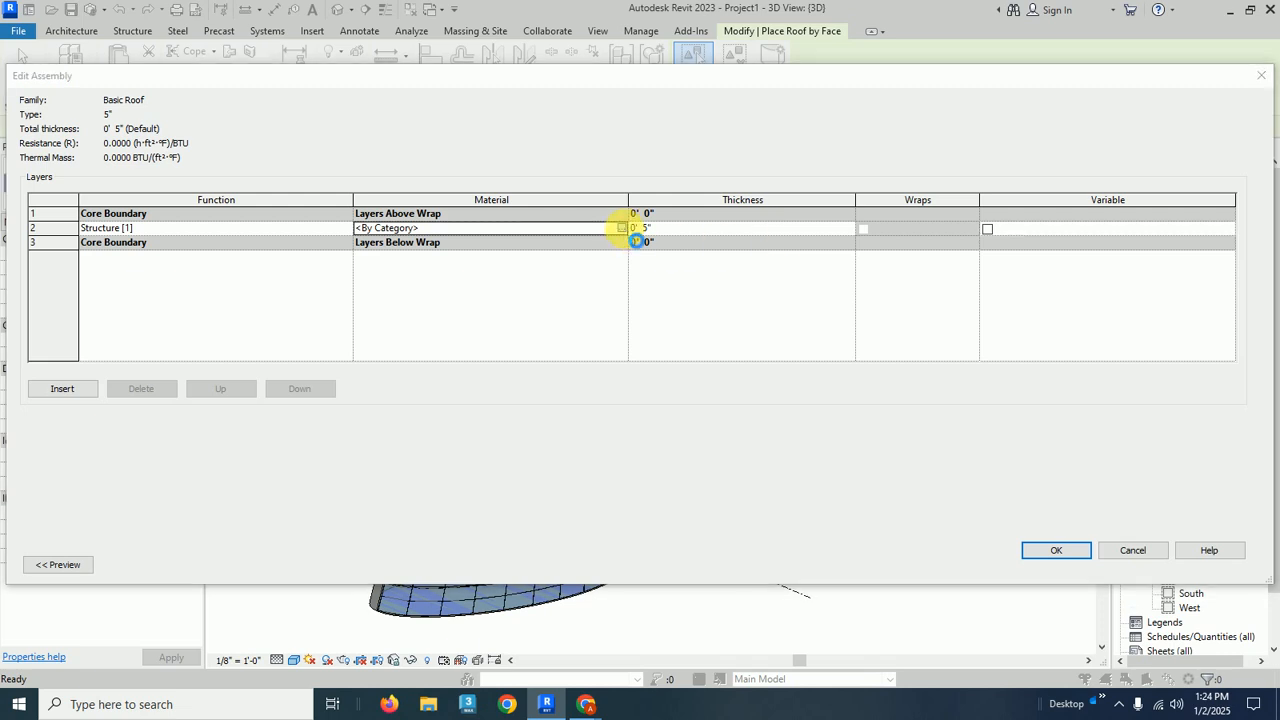
pyautogui.click(621, 228)
pyautogui.moveTo(347, 42); pyautogui.dragTo(439, 54)
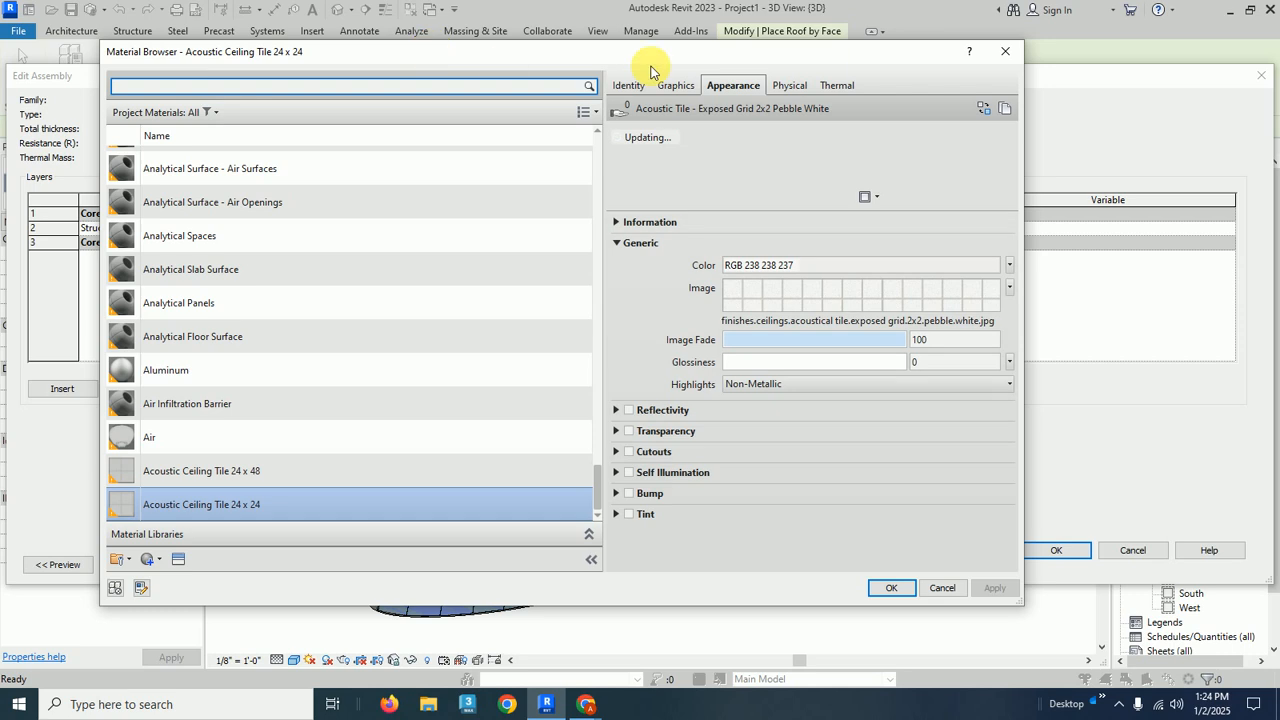
pyautogui.click(676, 85)
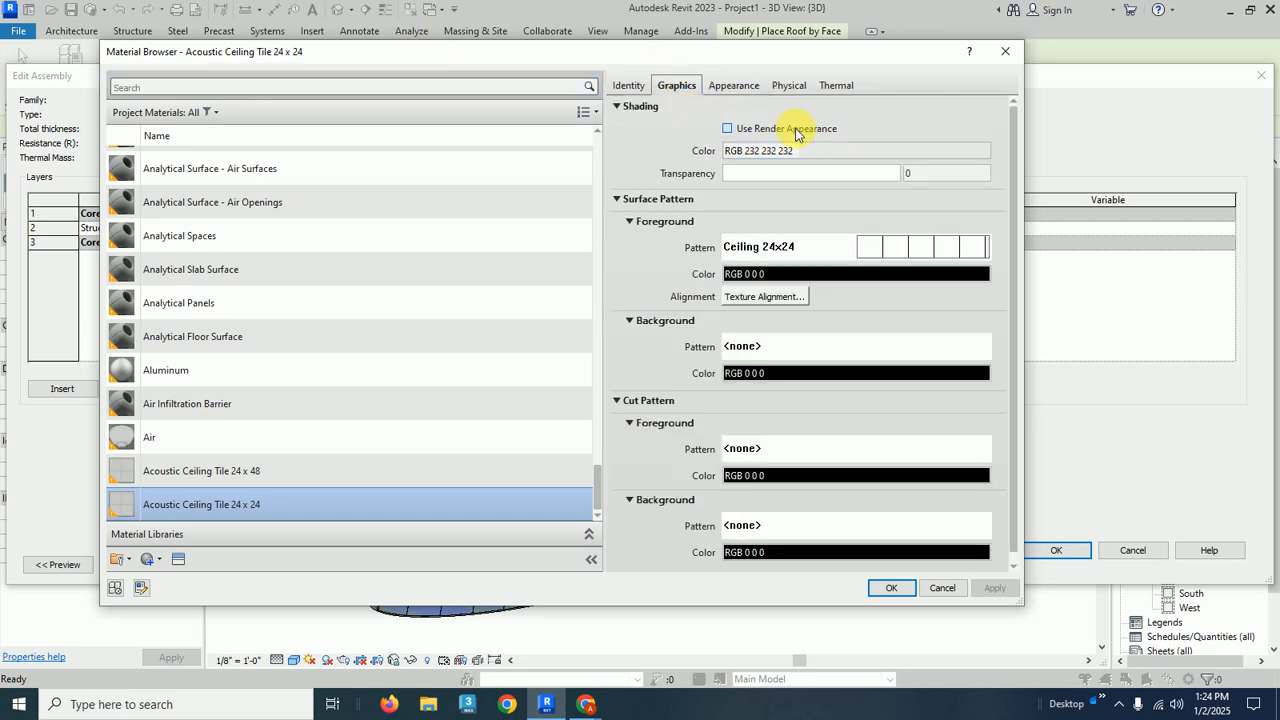
pyautogui.scroll(10, 400, 354)
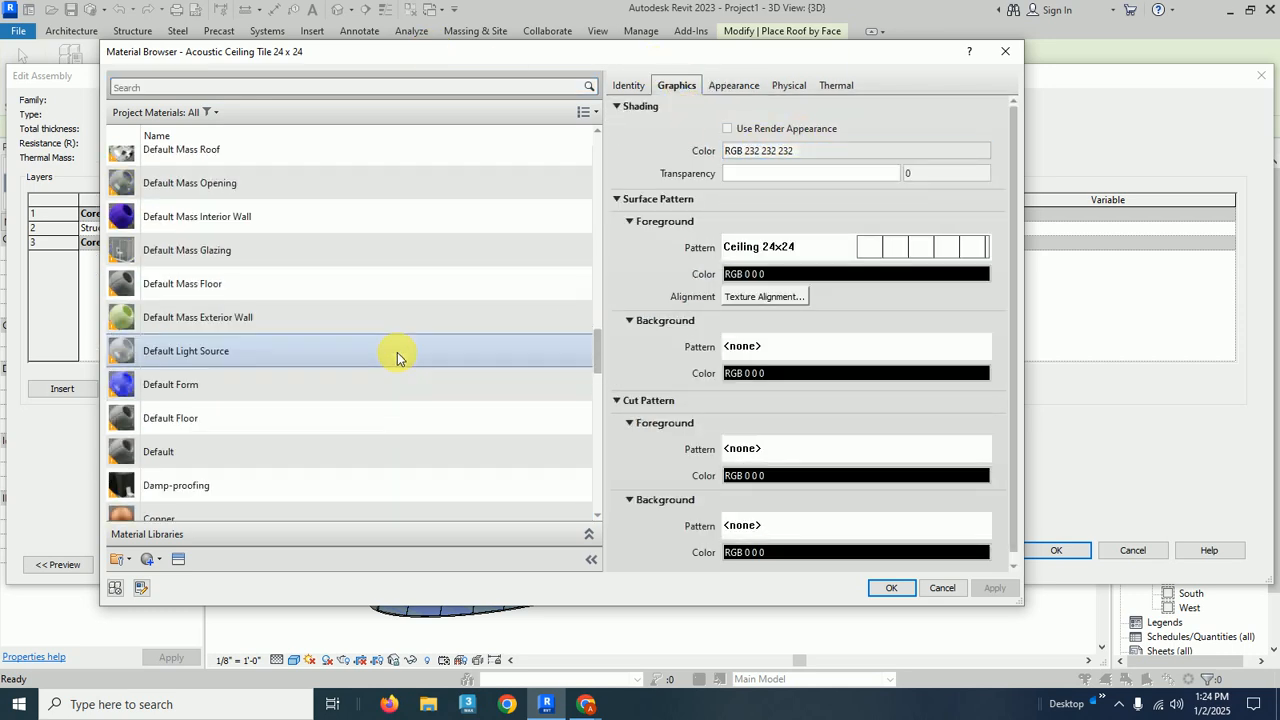
pyautogui.click(266, 450)
pyautogui.click(735, 128)
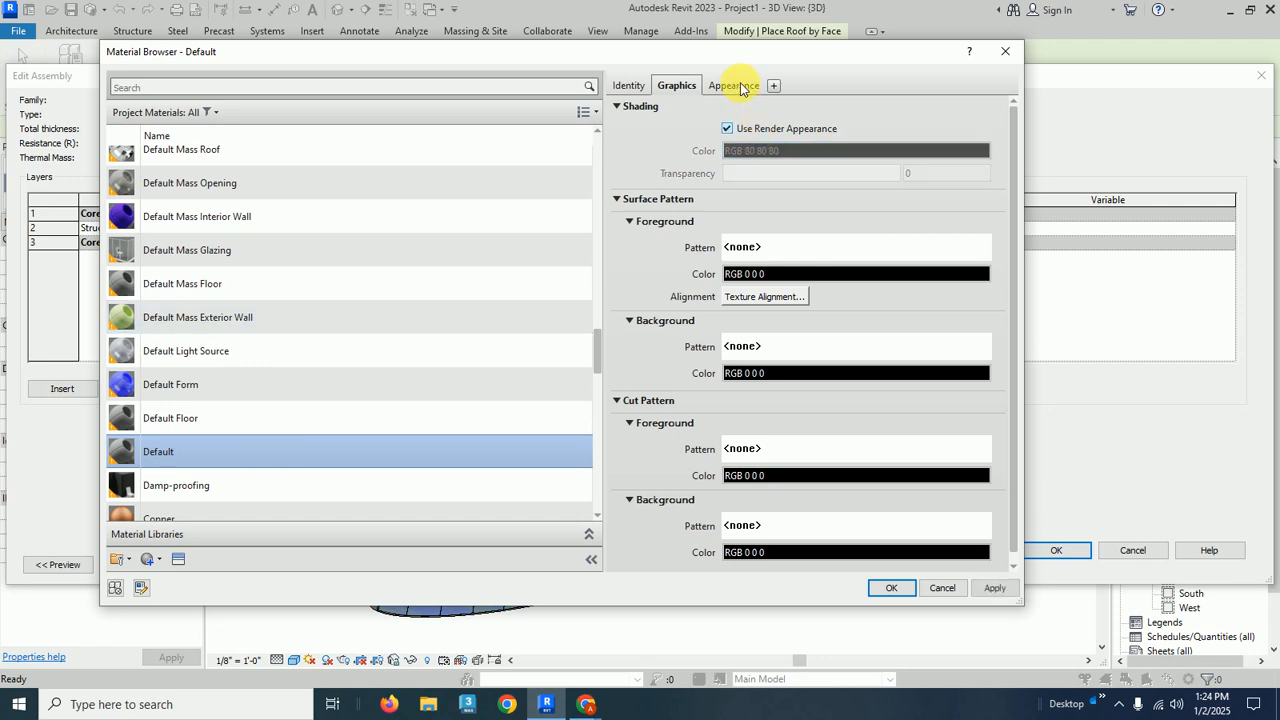
pyautogui.click(891, 587)
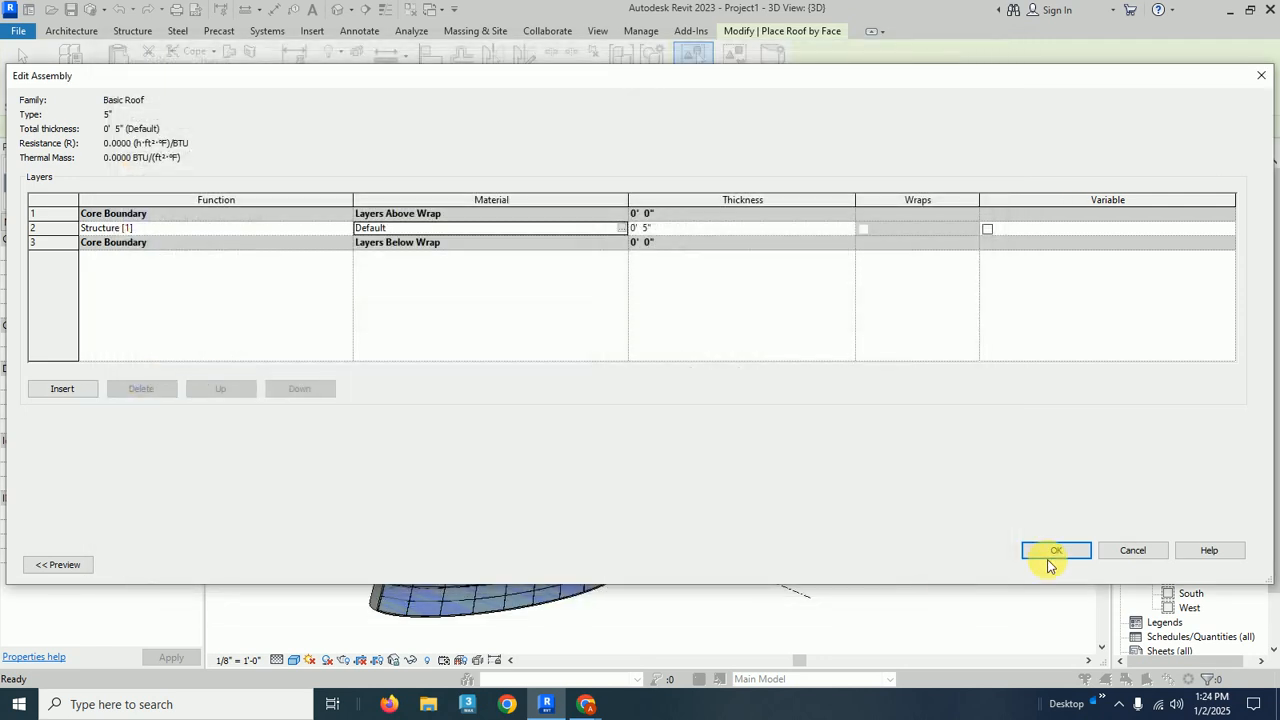
pyautogui.click(1050, 553)
pyautogui.click(1052, 562)
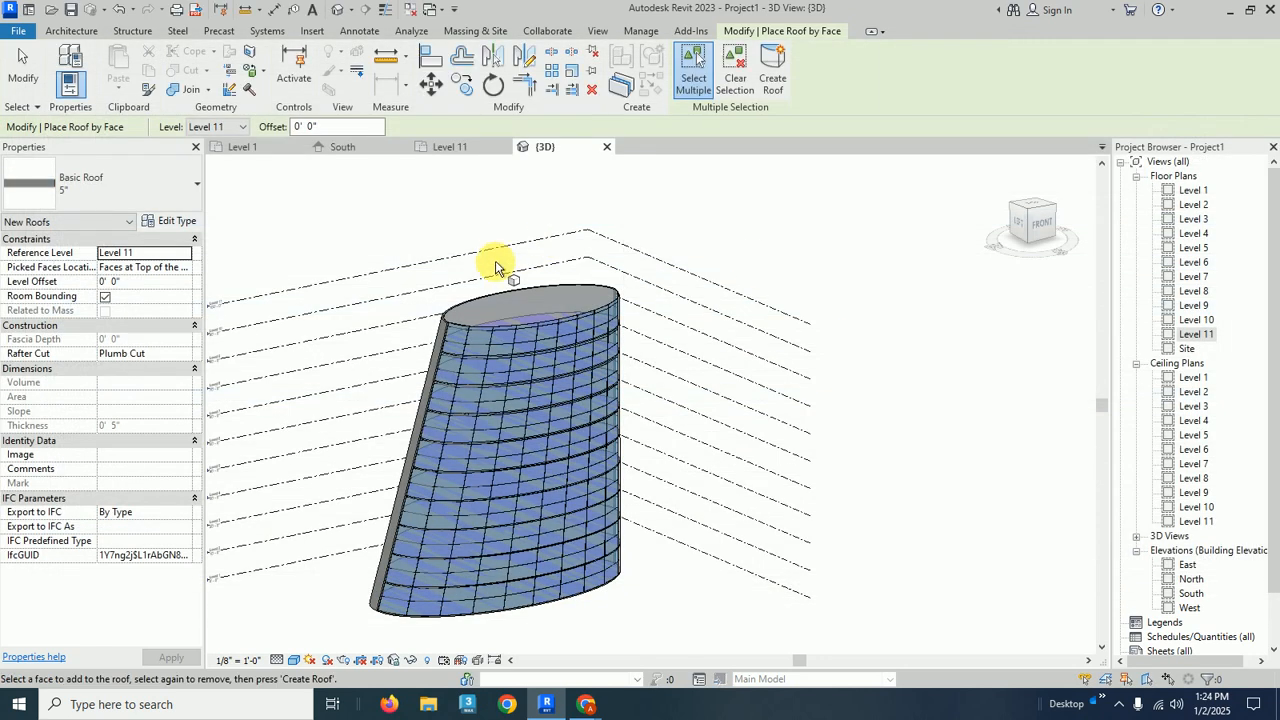
# Step: Create the 5" roof on the elliptical top face of the mass and end the command
pyautogui.click(511, 303)
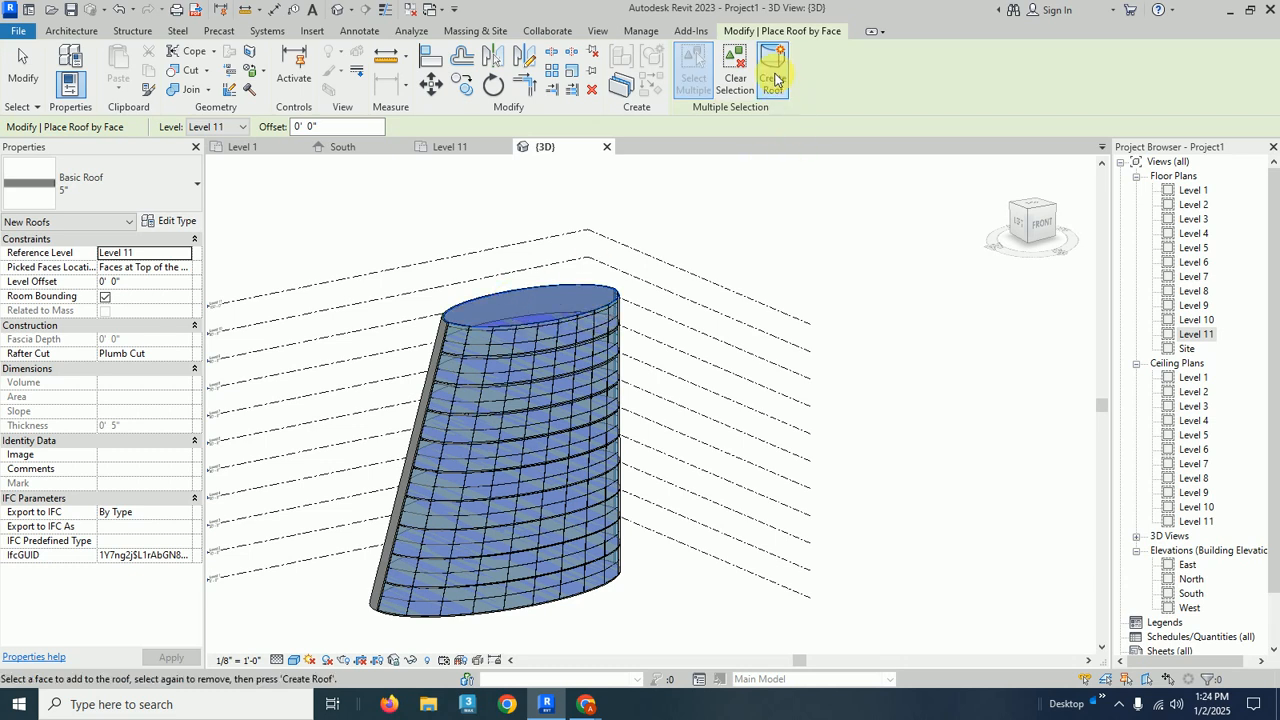
pyautogui.press('Escape')
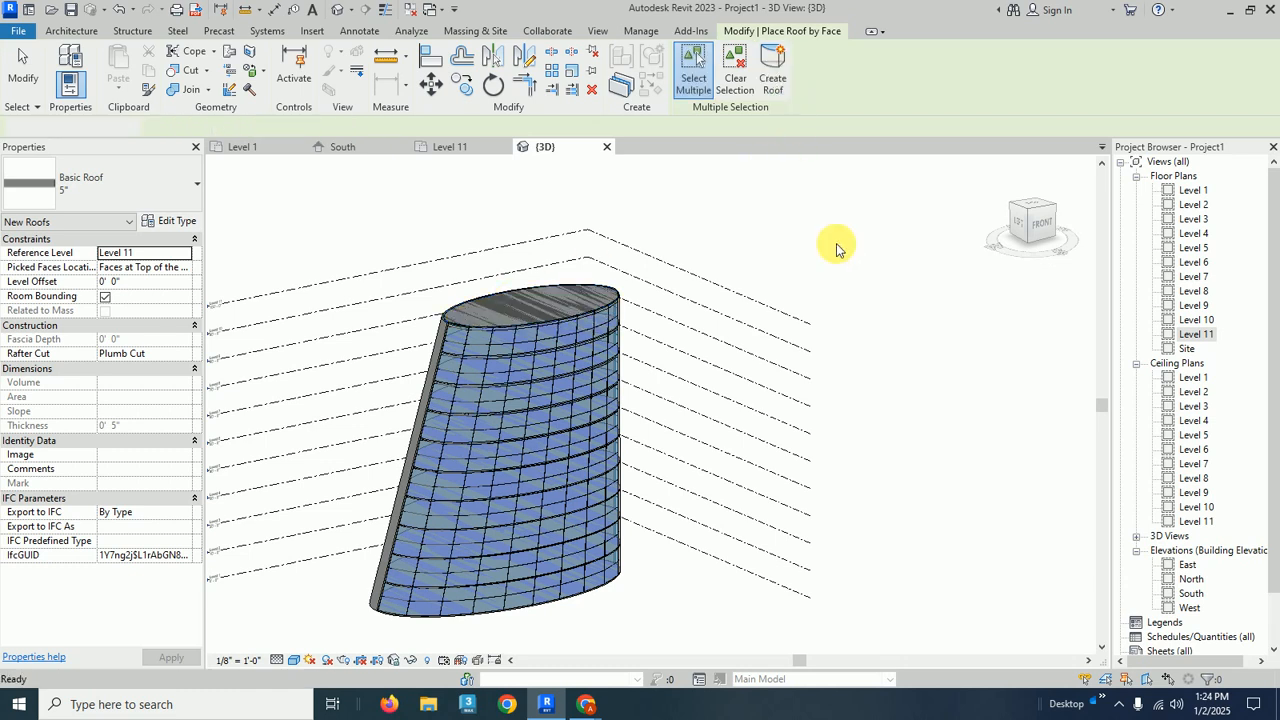
pyautogui.keyDown('shift'); pyautogui.moveTo(838, 249); pyautogui.dragTo(886, 229, button='middle'); pyautogui.keyUp('shift')
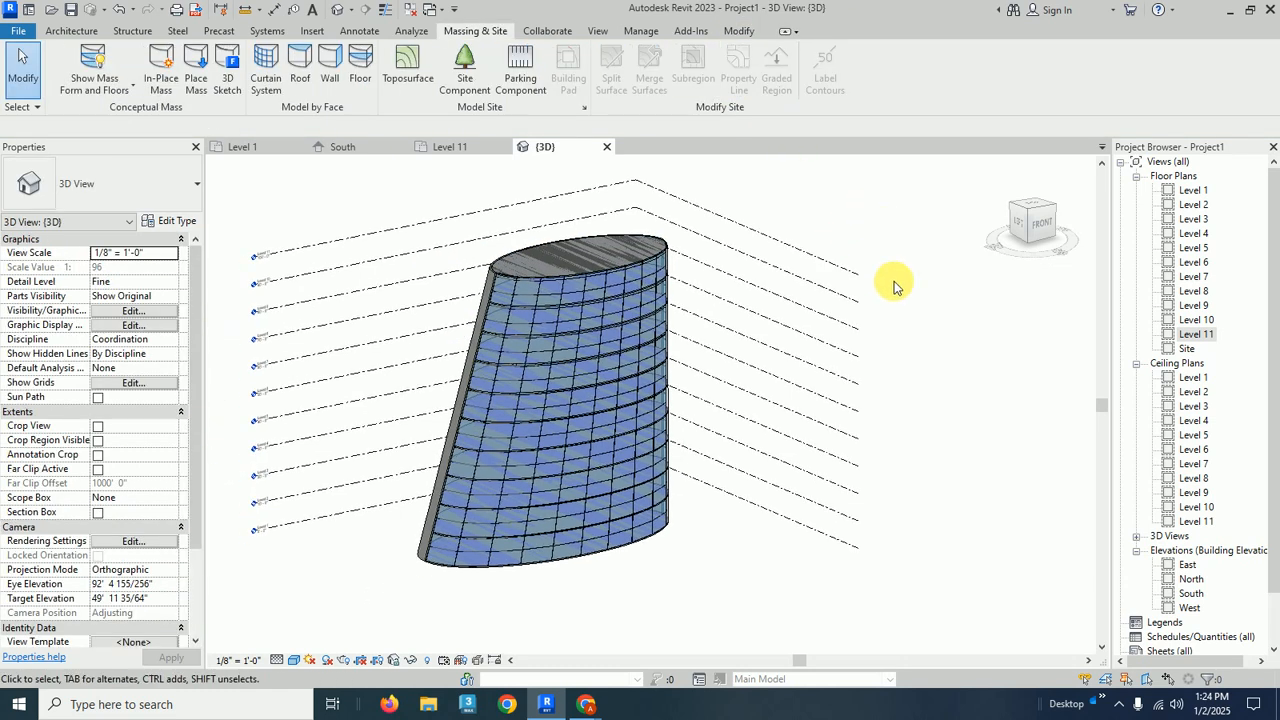
pyautogui.keyDown('shift'); pyautogui.moveTo(902, 528); pyautogui.dragTo(891, 566, button='middle'); pyautogui.keyUp('shift')
pyautogui.scroll(1, 879, 560)
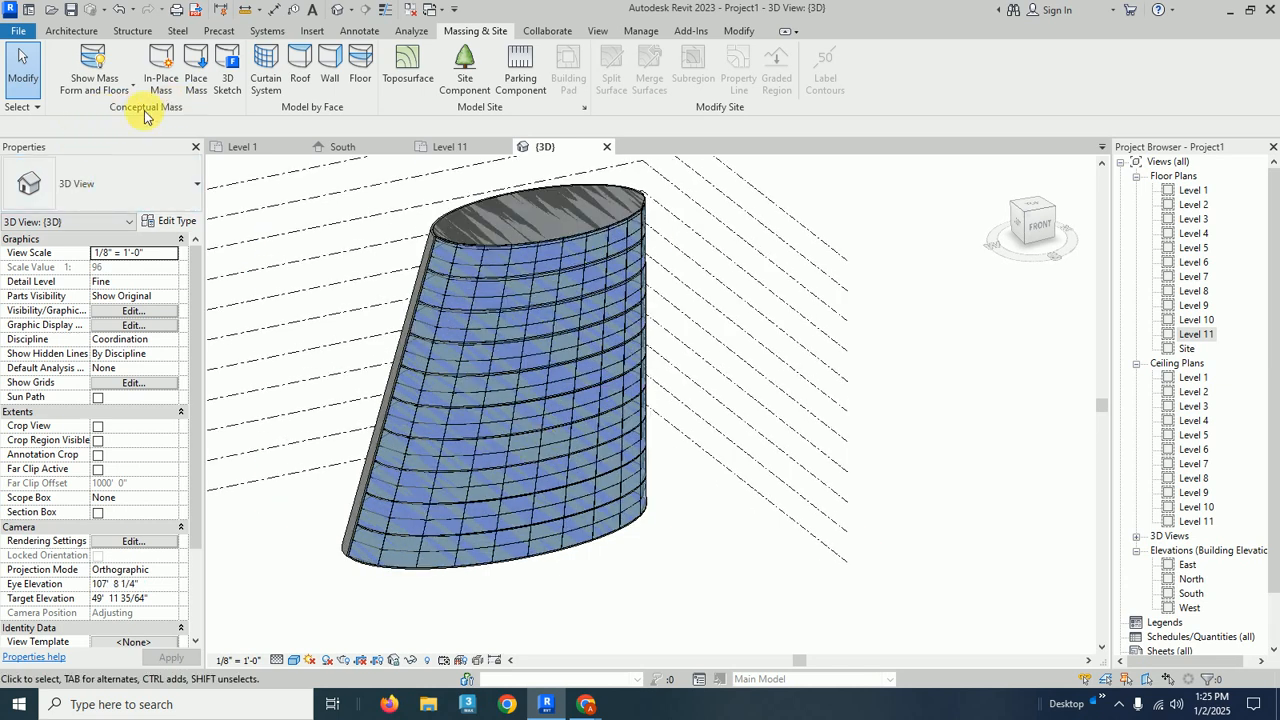
# Step: Switch the mass display from Show Mass Form and Floors to Show Mass by View Settings
pyautogui.click(110, 89)
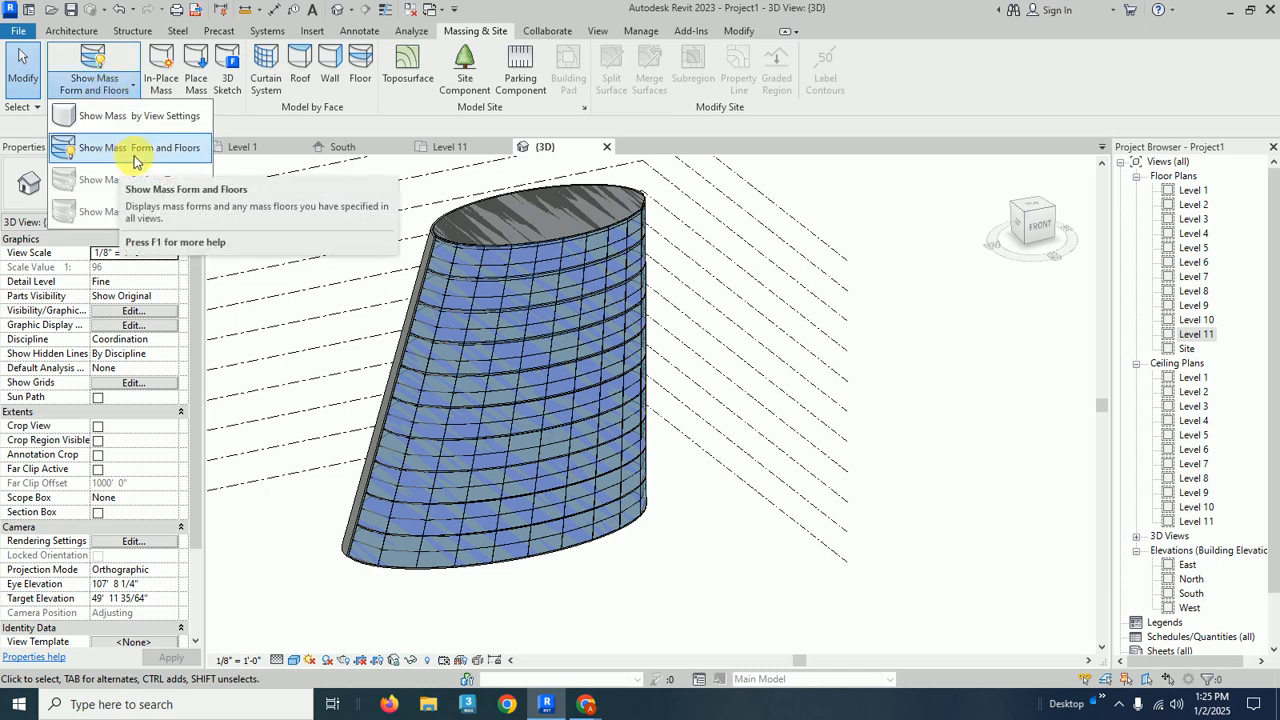
pyautogui.click(140, 116)
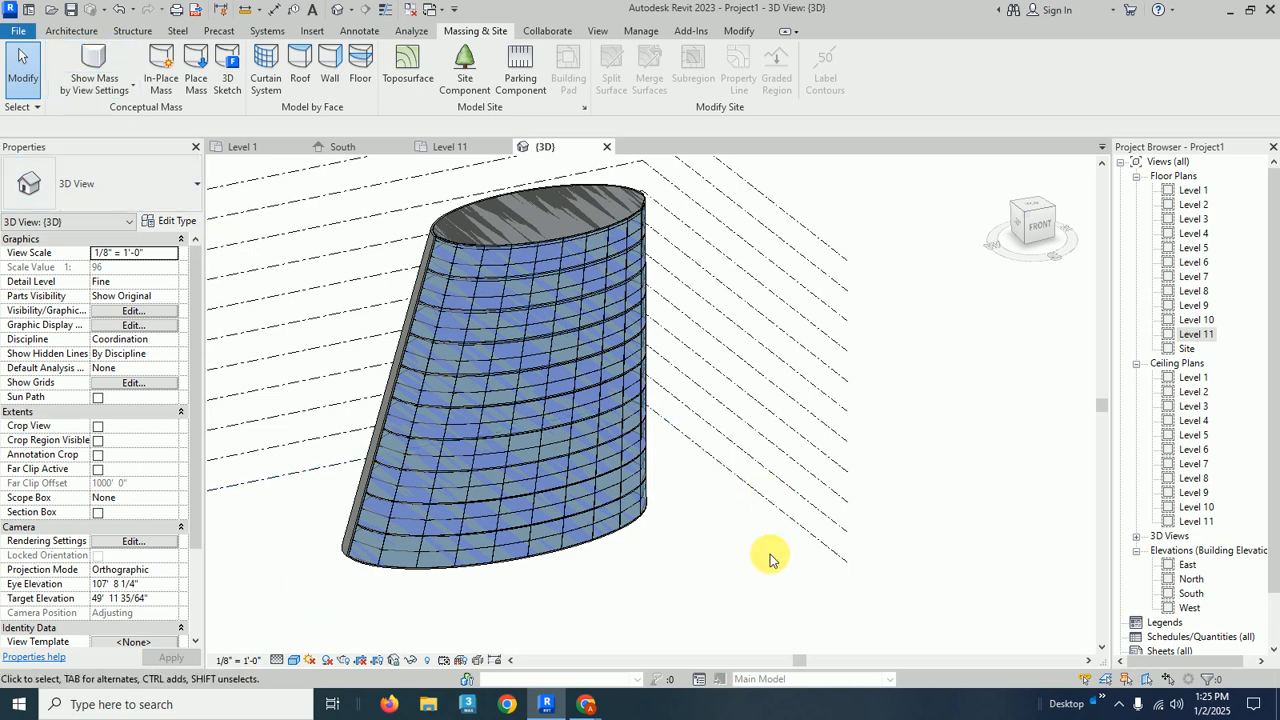
pyautogui.scroll(-3, 723, 533)
pyautogui.scroll(2, 723, 533)
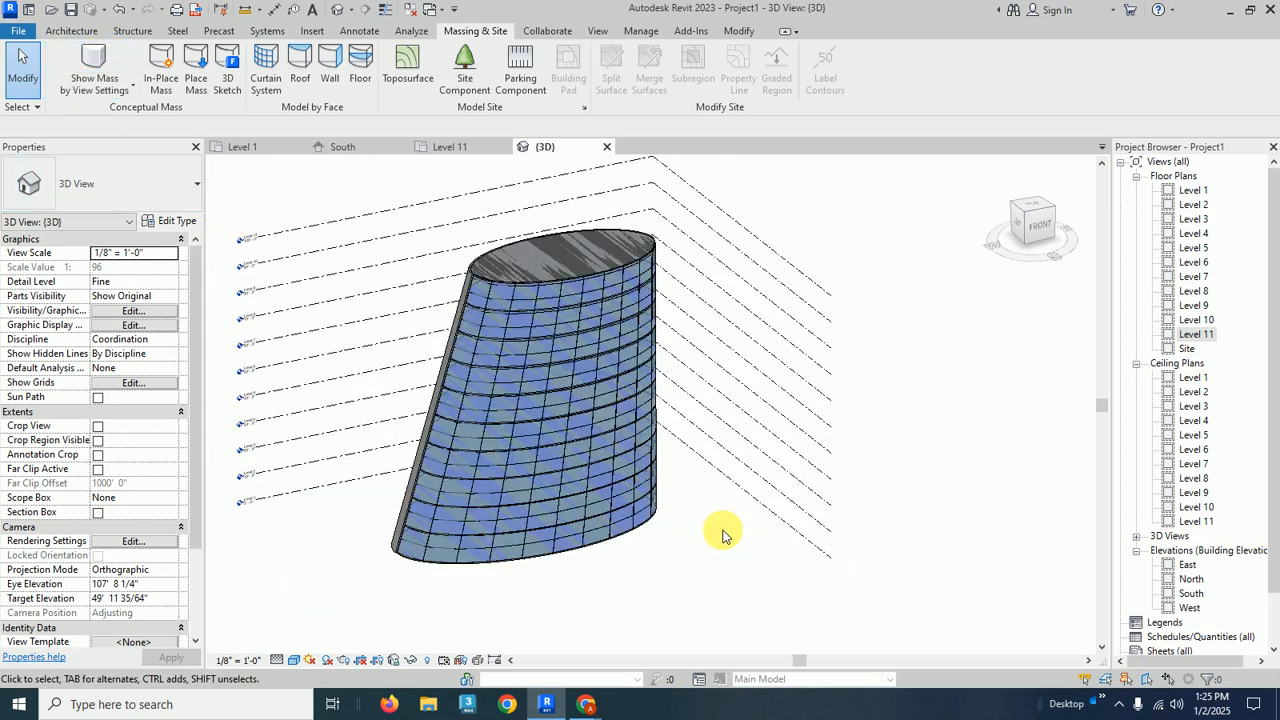
pyautogui.click(98, 84)
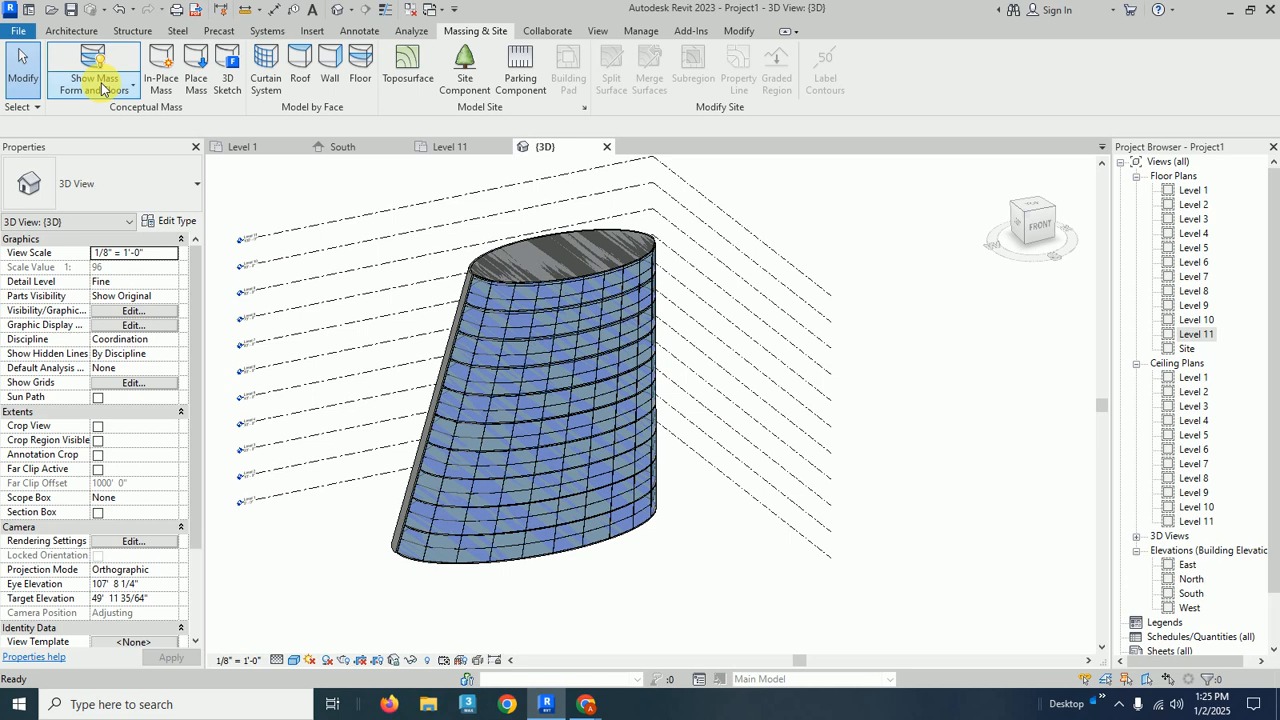
pyautogui.click(89, 54)
pyautogui.click(91, 55)
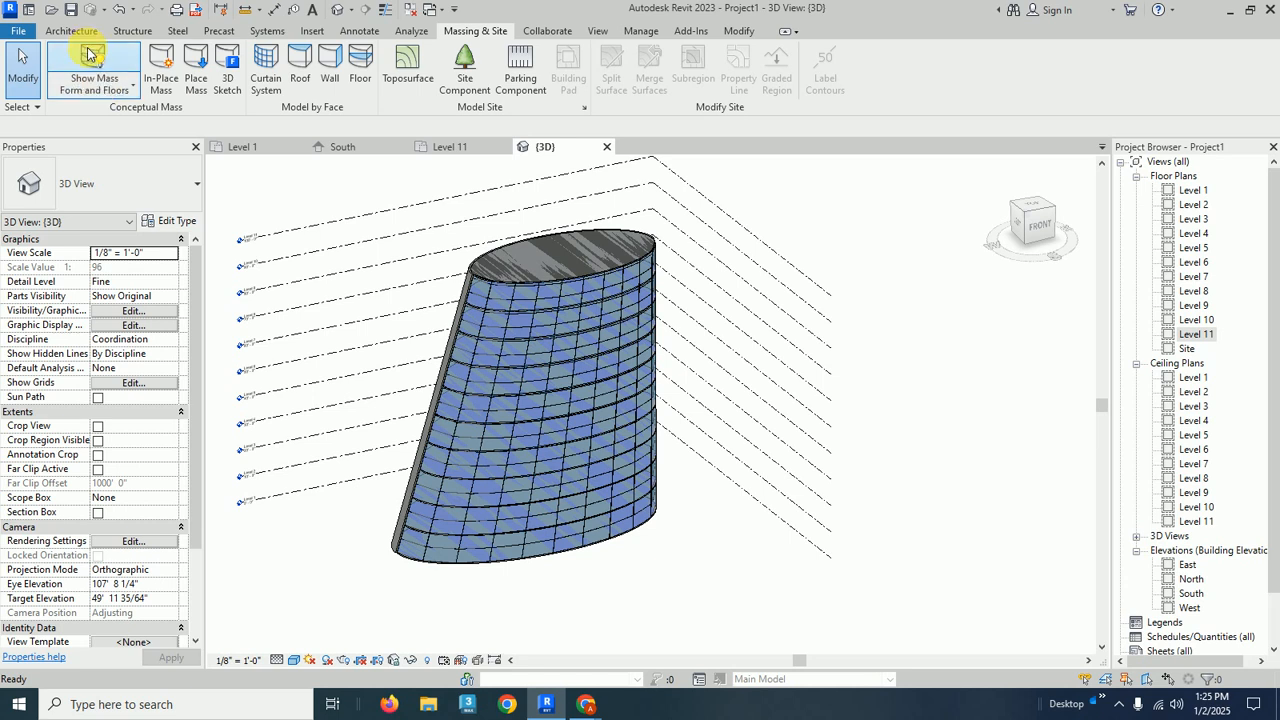
# Step: Select the whole building and filter the selection to the Mass and Mass Floor categories only
pyautogui.scroll(-4, 380, 223)
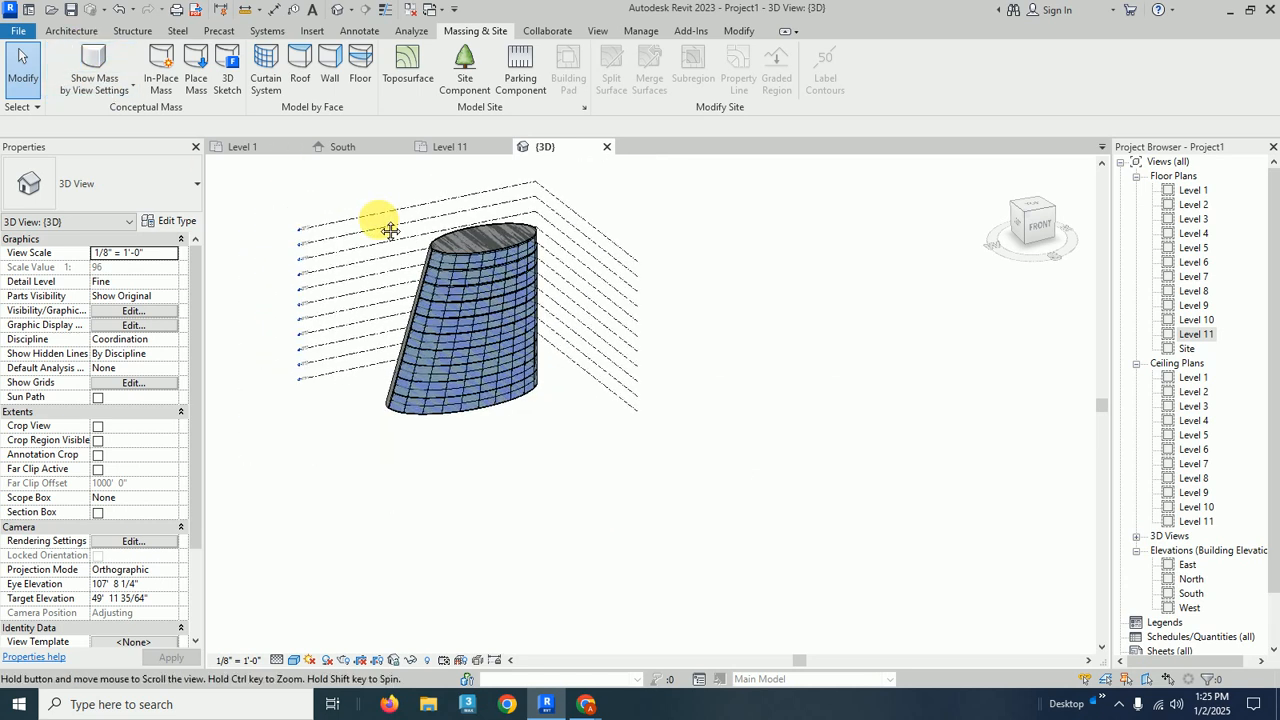
pyautogui.moveTo(387, 214); pyautogui.dragTo(678, 598)
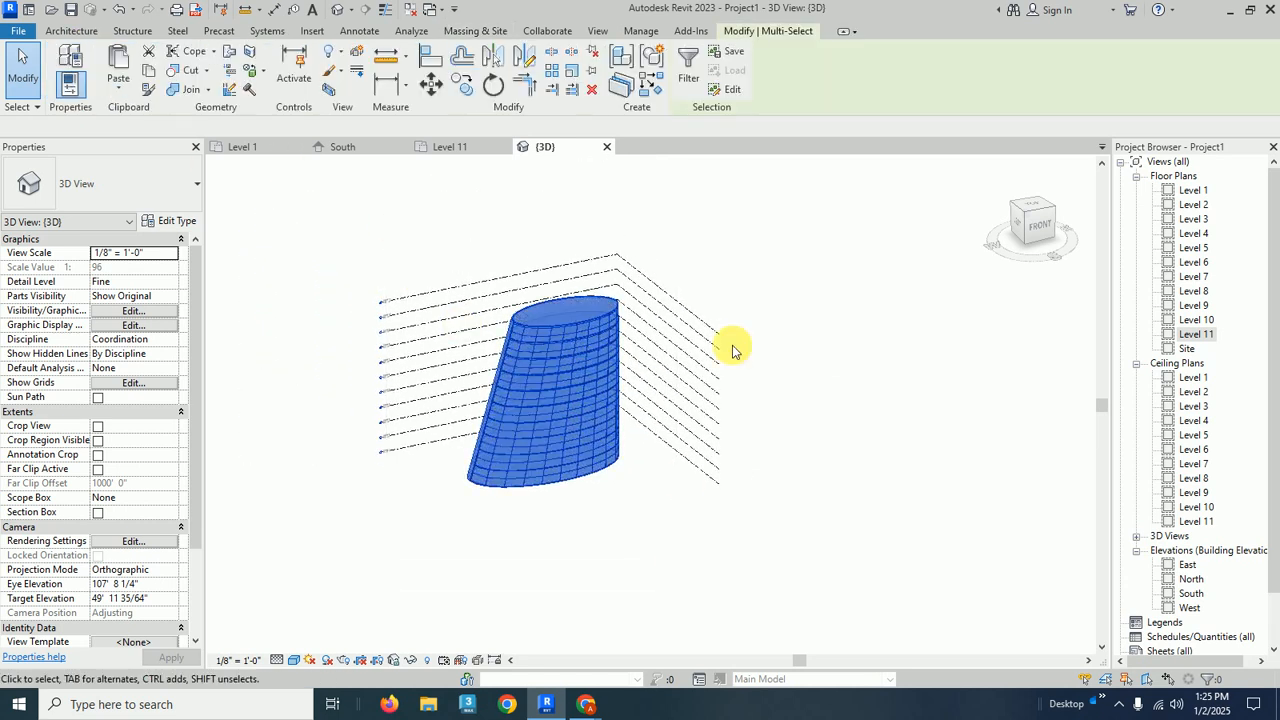
pyautogui.click(688, 62)
pyautogui.click(742, 273)
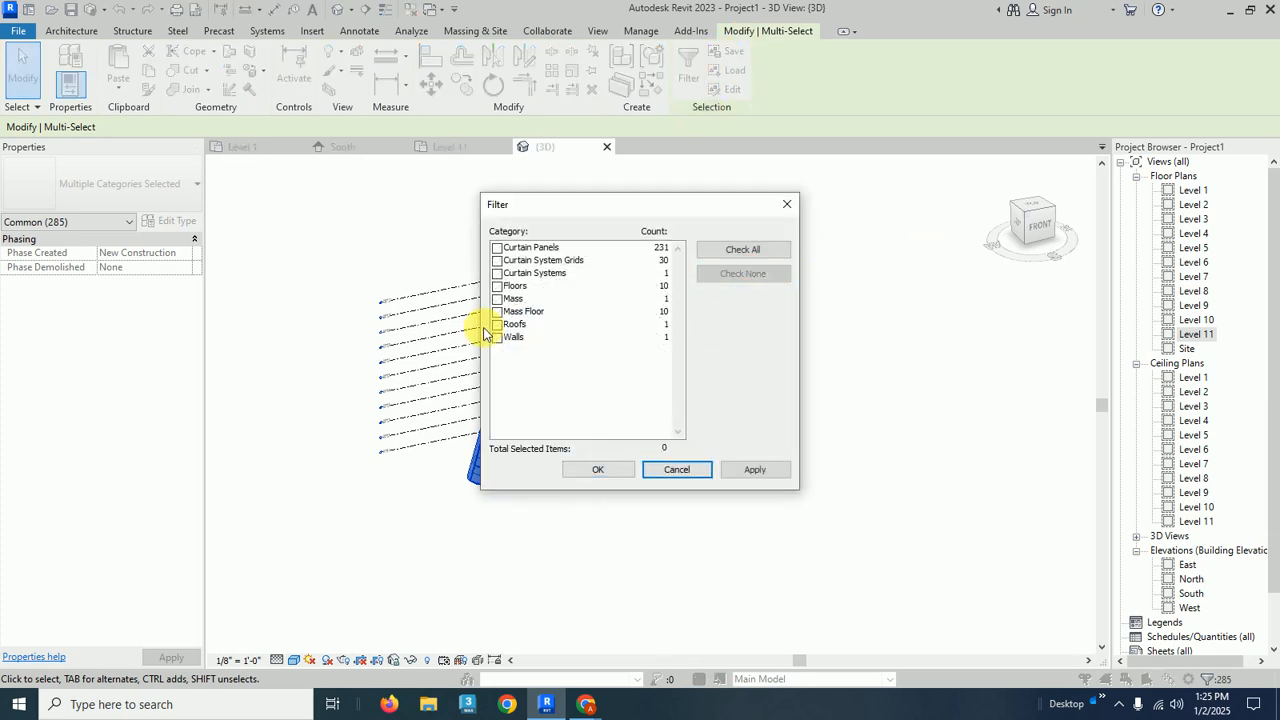
pyautogui.click(497, 298)
pyautogui.click(497, 312)
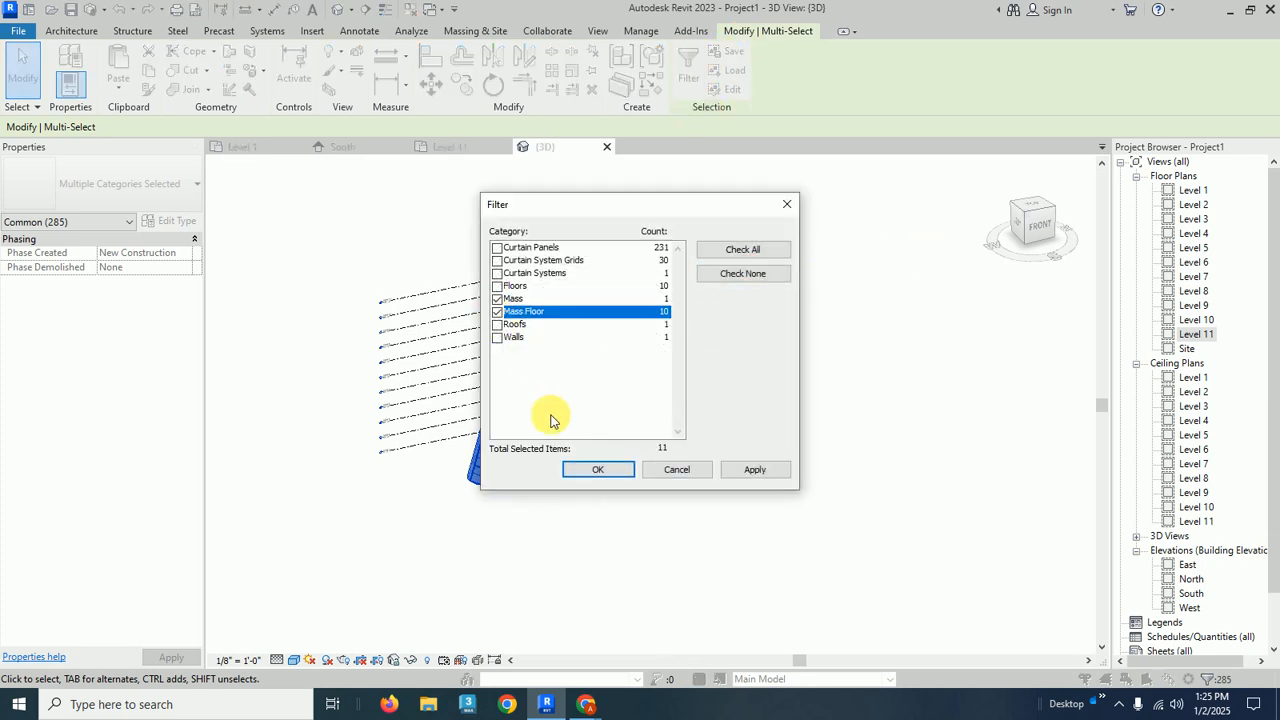
pyautogui.click(597, 469)
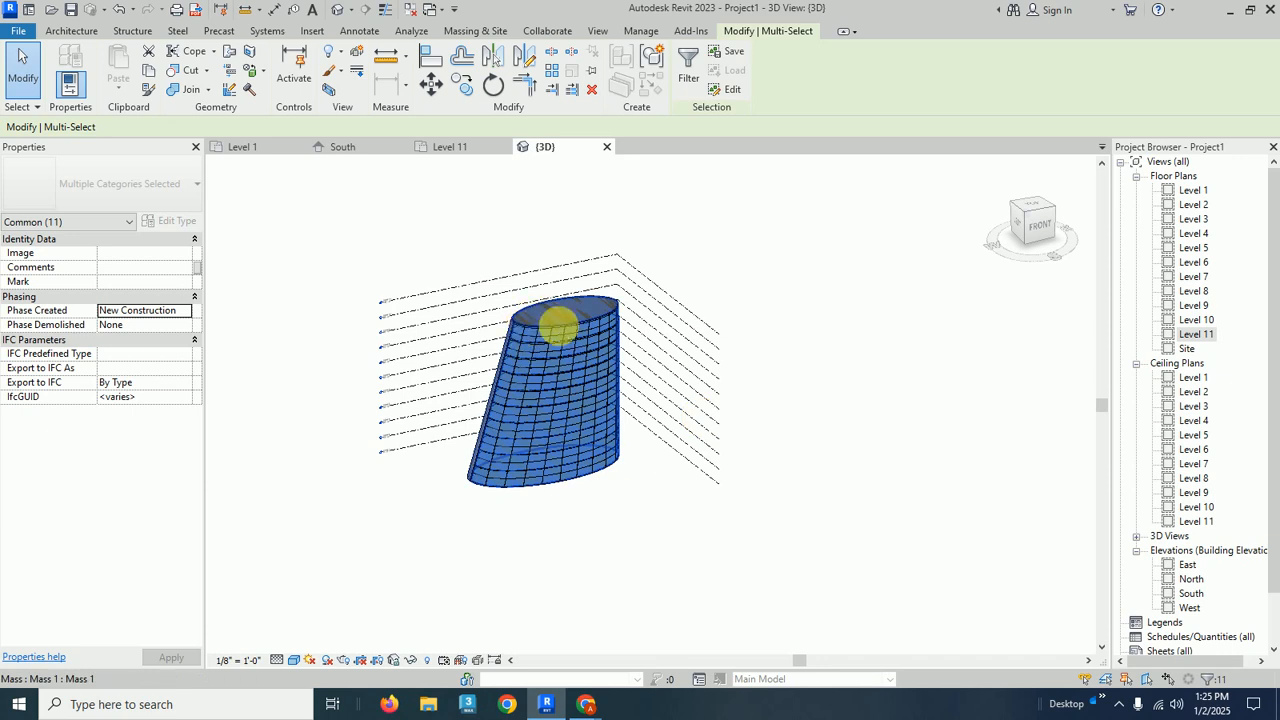
# Step: Try hiding the selected mass and mass floor elements in the 3D view, and undo the hiding
pyautogui.rightClick(560, 323)
pyautogui.moveTo(712, 347)
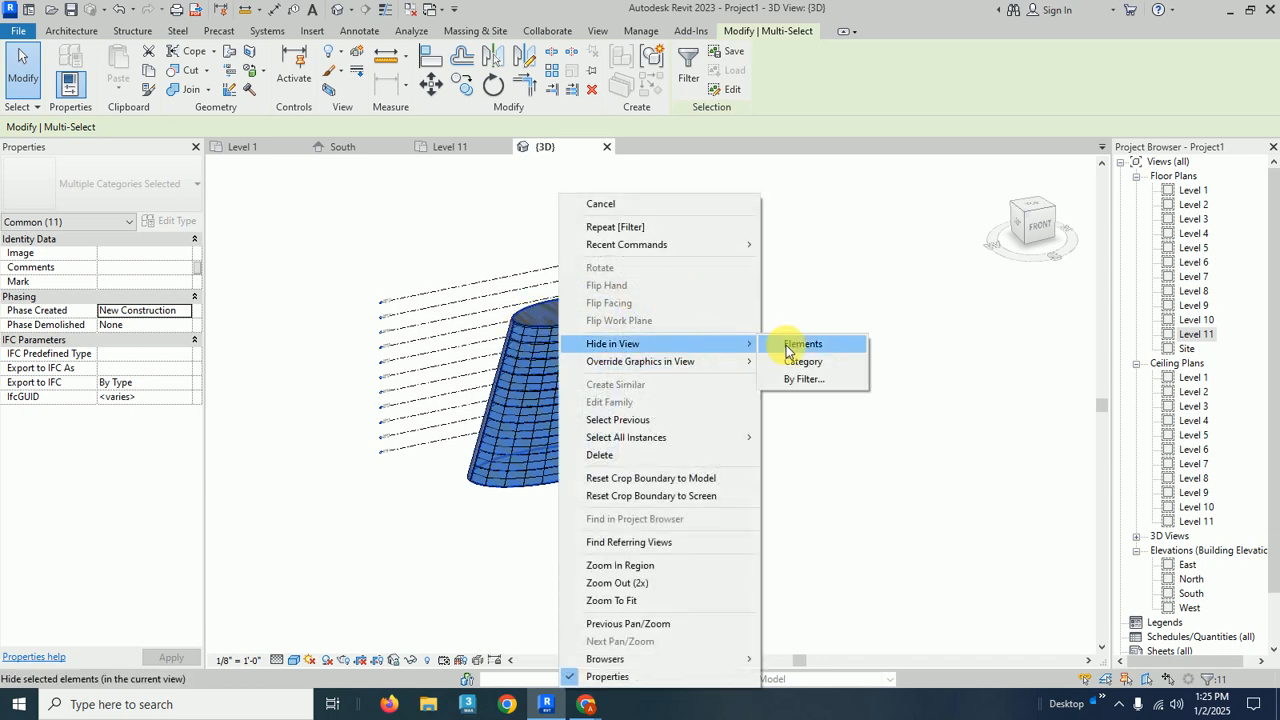
pyautogui.click(788, 350)
pyautogui.scroll(2, 708, 335)
pyautogui.keyDown('shift'); pyautogui.moveTo(708, 335); pyautogui.dragTo(892, 216, button='middle'); pyautogui.keyUp('shift')
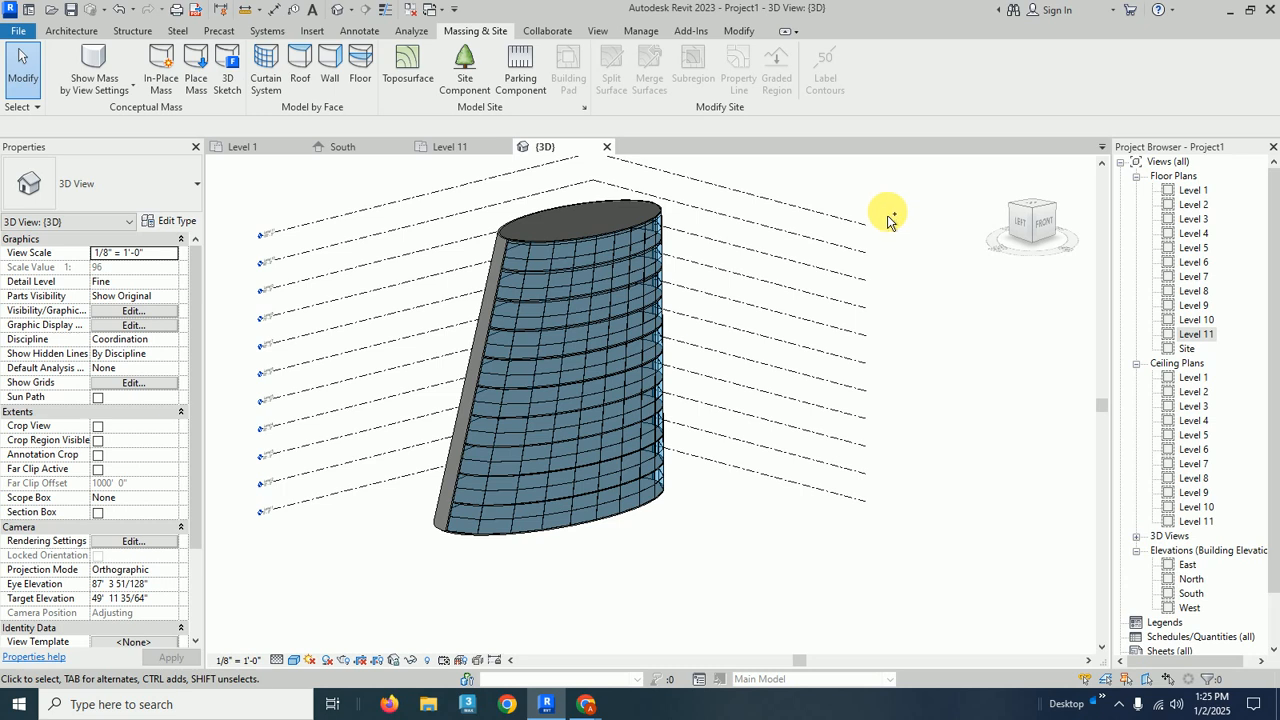
pyautogui.hotkey('ctrl', 'z')
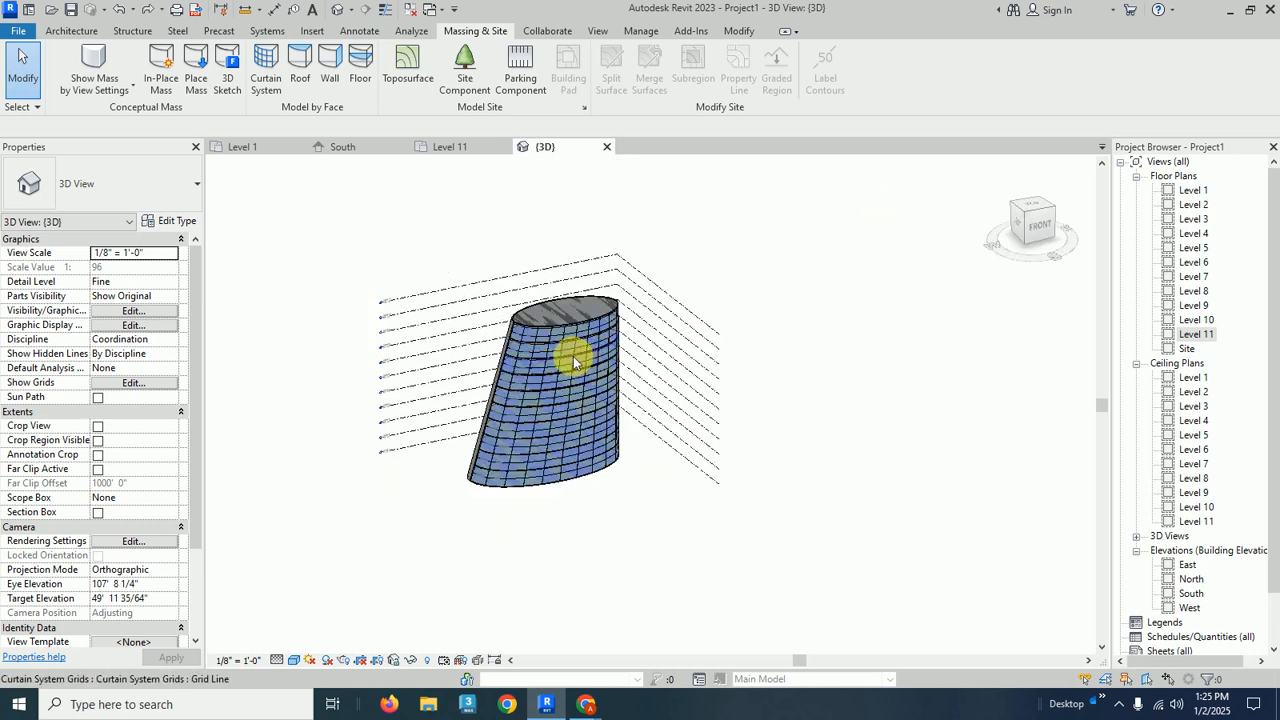
# Step: Delete the Generic - 8" wall from the rear curved face of the mass
pyautogui.scroll(4, 573, 362)
pyautogui.click(447, 326)
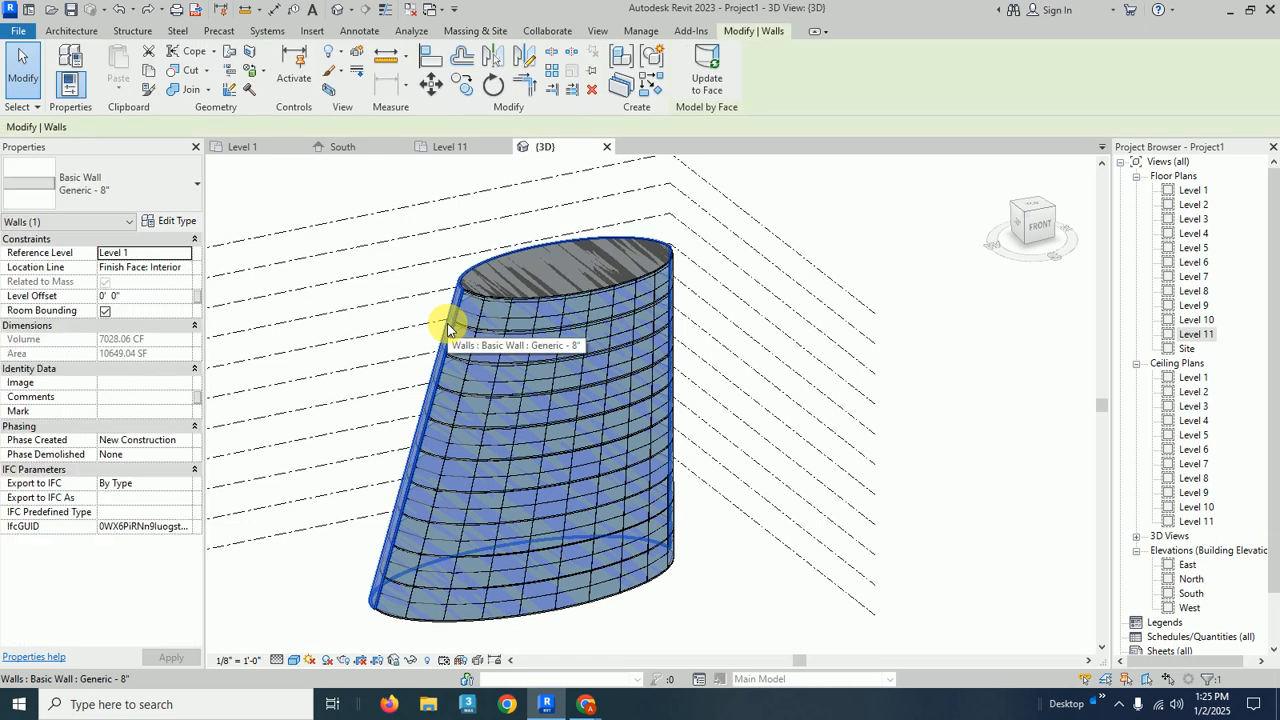
pyautogui.press('Escape')
# Step: Create a 5' x 10' curtain system on the rear curved face of the mass and end the command
pyautogui.click(263, 63)
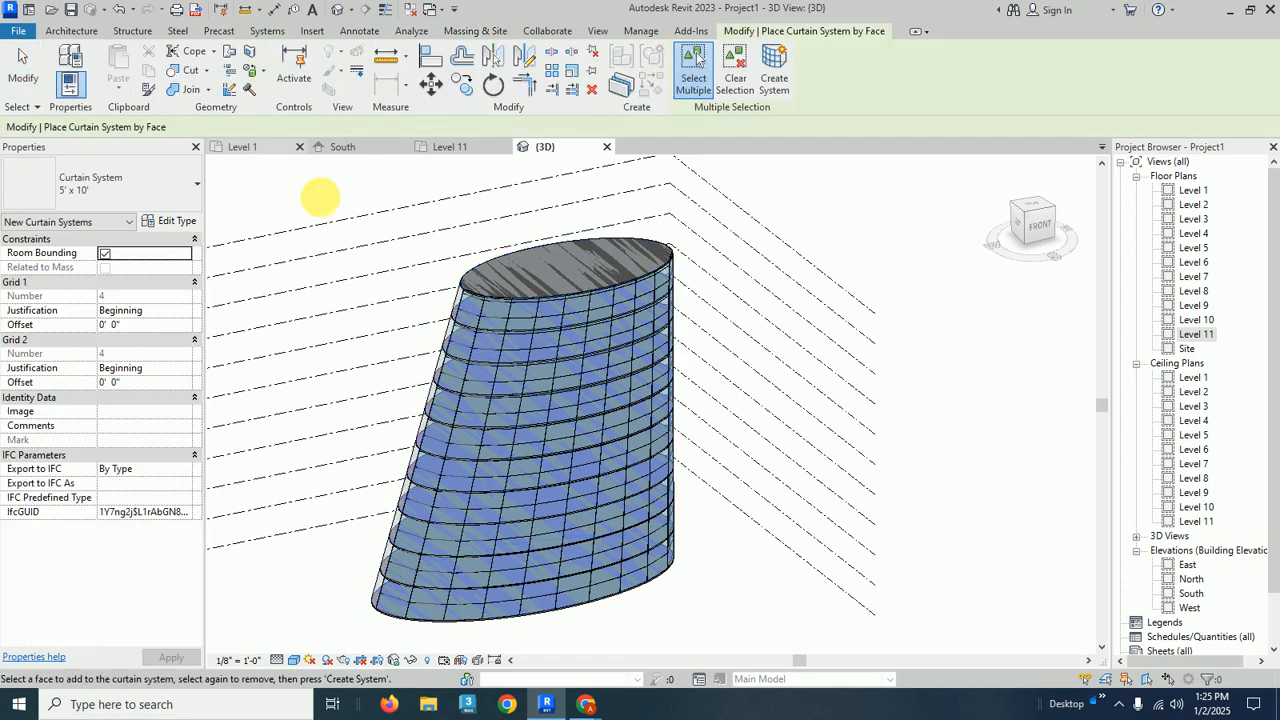
pyautogui.click(451, 294)
pyautogui.click(770, 85)
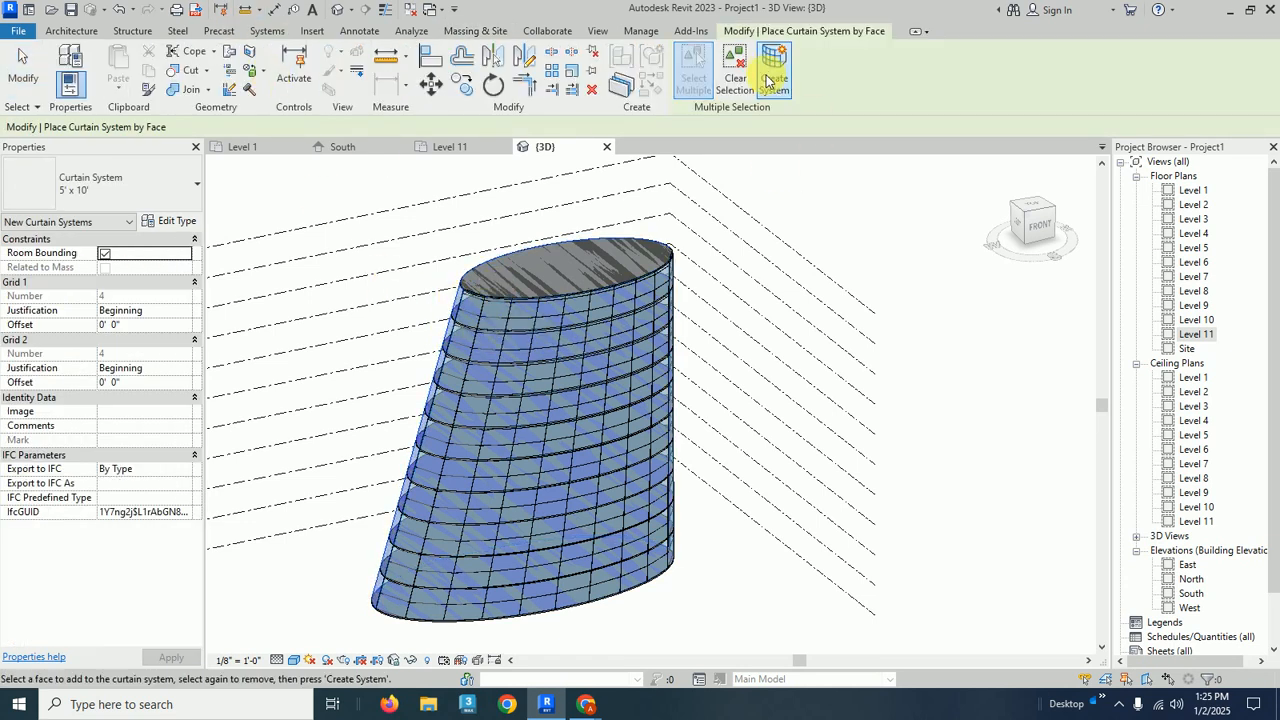
pyautogui.rightClick(878, 216)
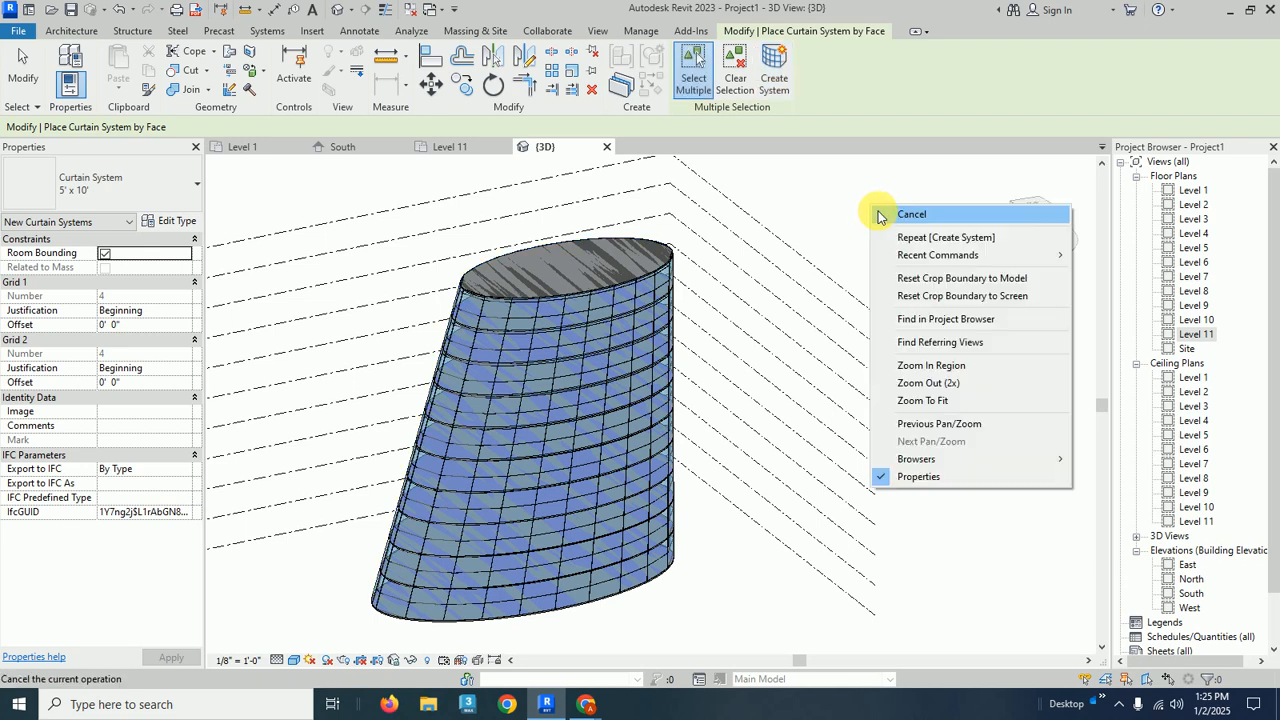
pyautogui.click(880, 215)
pyautogui.rightClick(882, 214)
pyautogui.click(886, 216)
pyautogui.keyDown('shift'); pyautogui.moveTo(851, 277); pyautogui.dragTo(902, 343, button='middle'); pyautogui.keyUp('shift')
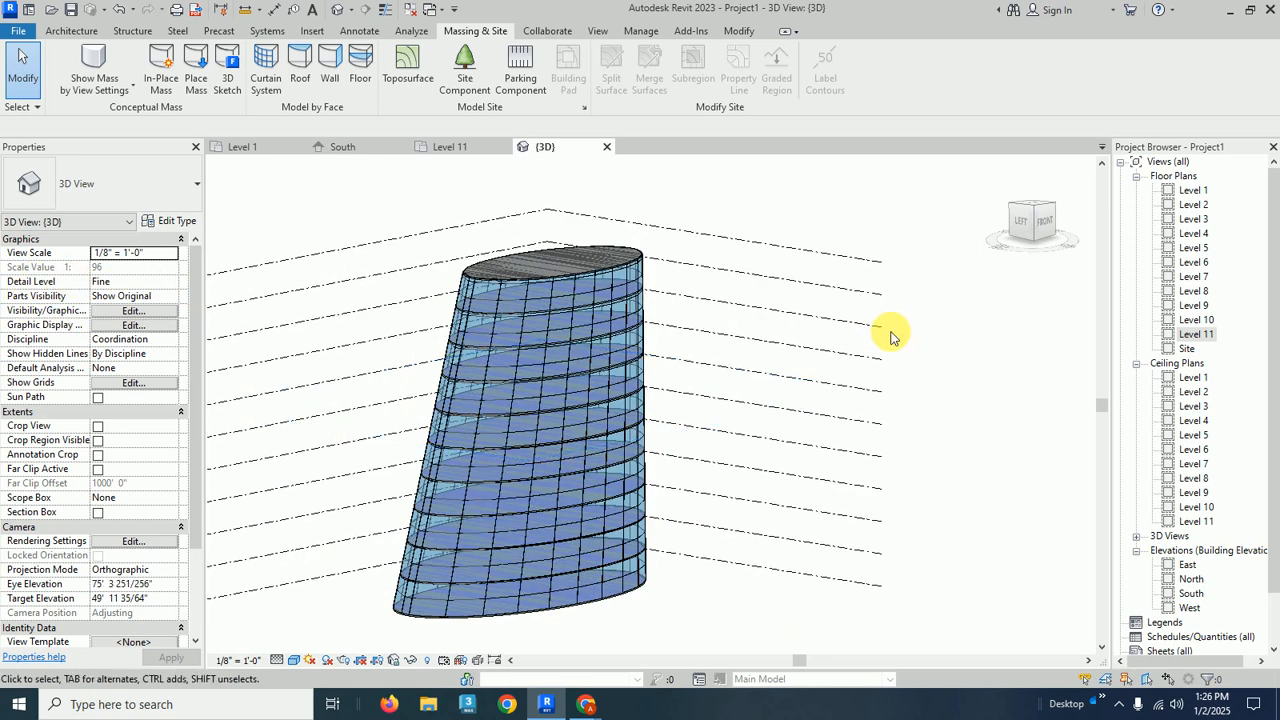
# Step: Filter a selection of the whole building to Mass and Mass Floor and hide those elements in the 3D view
pyautogui.moveTo(457, 206); pyautogui.dragTo(851, 594)
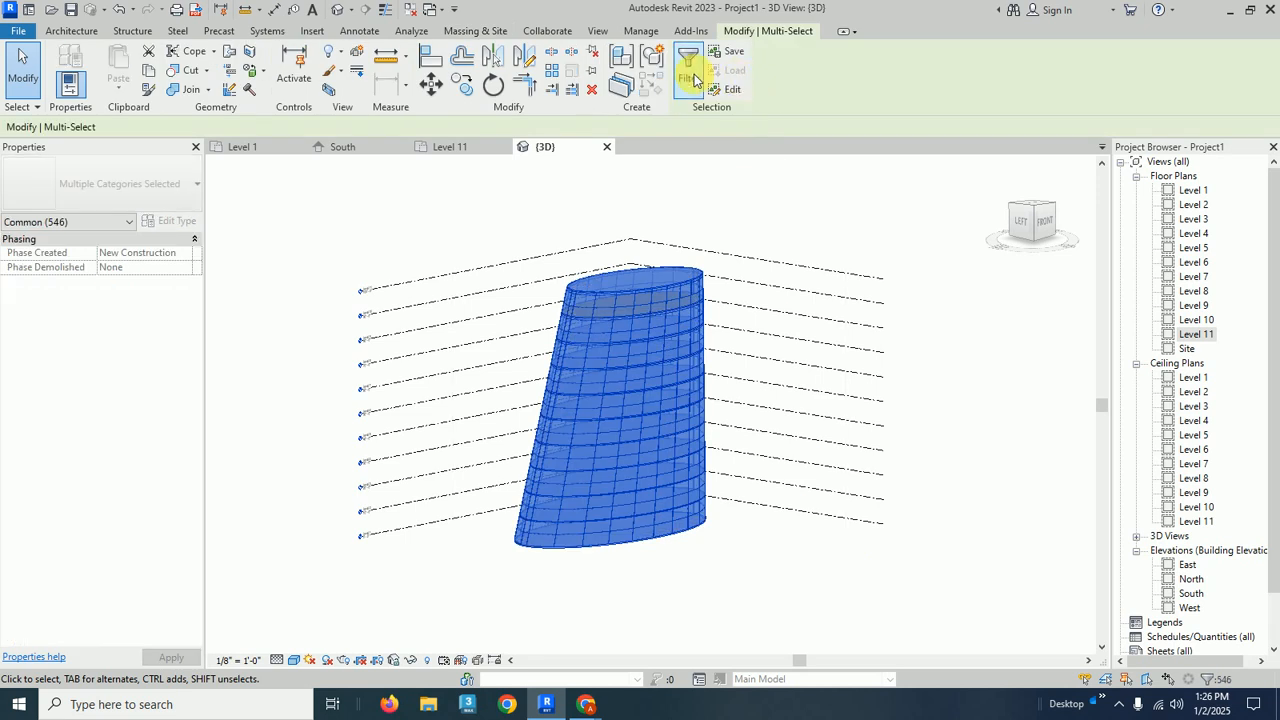
pyautogui.click(692, 70)
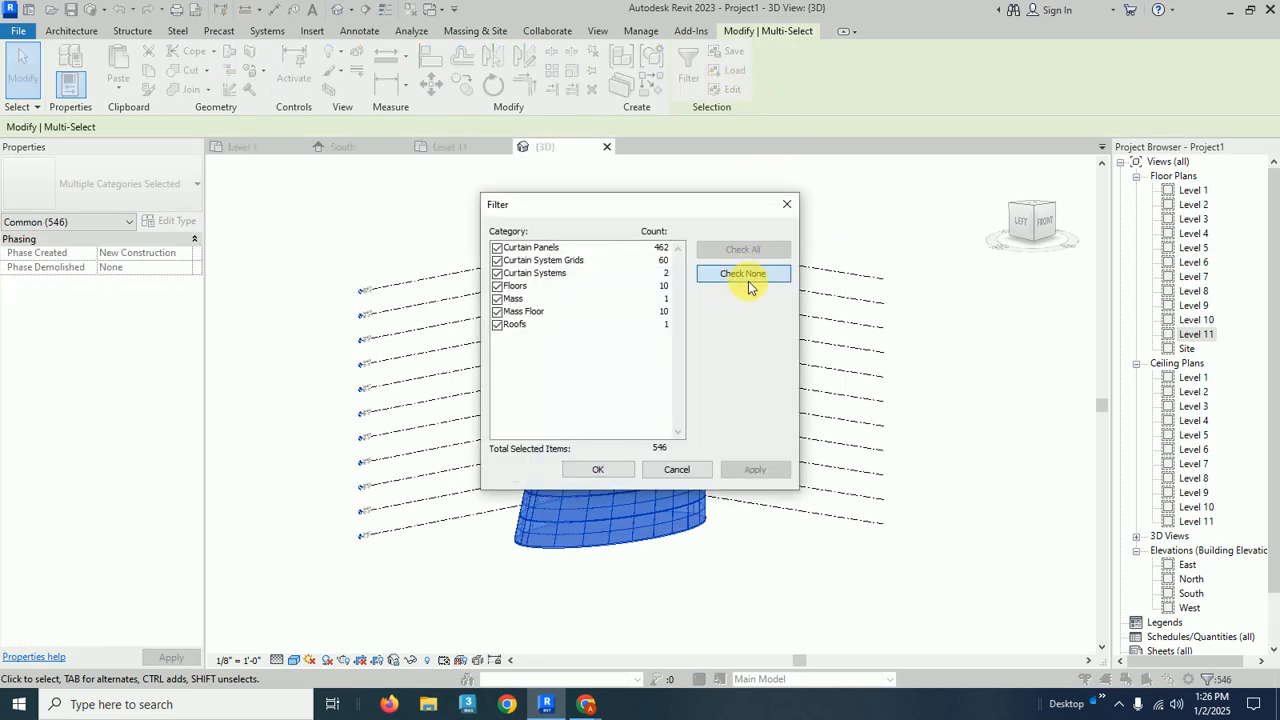
pyautogui.click(748, 280)
pyautogui.click(497, 298)
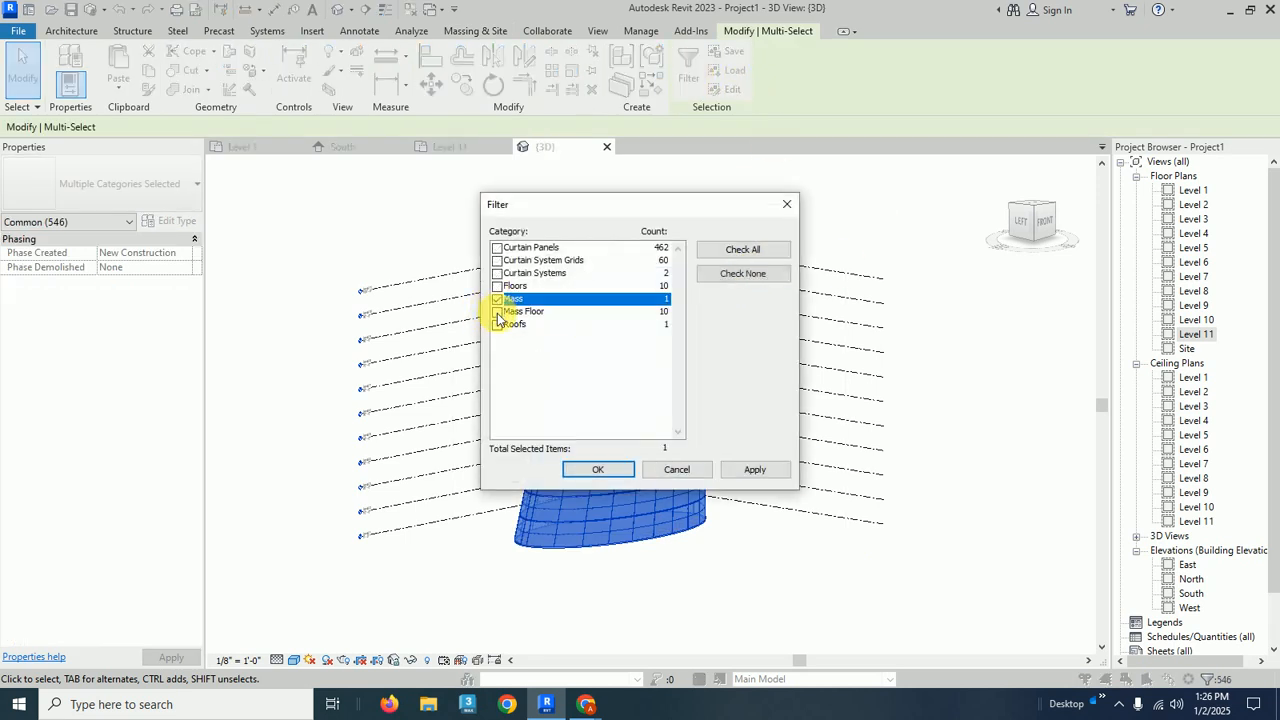
pyautogui.click(497, 311)
pyautogui.click(597, 469)
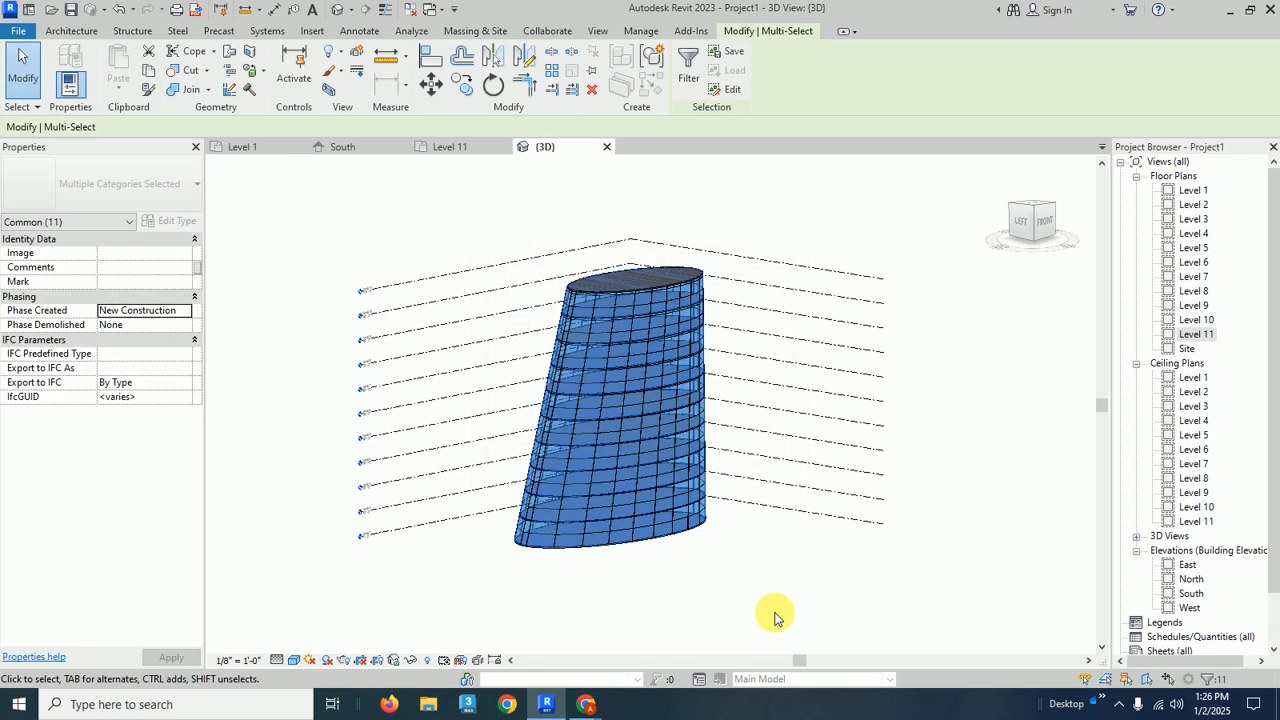
pyautogui.click(775, 617)
pyautogui.keyDown('shift'); pyautogui.moveTo(700, 373); pyautogui.dragTo(808, 426, button='middle'); pyautogui.keyUp('shift')
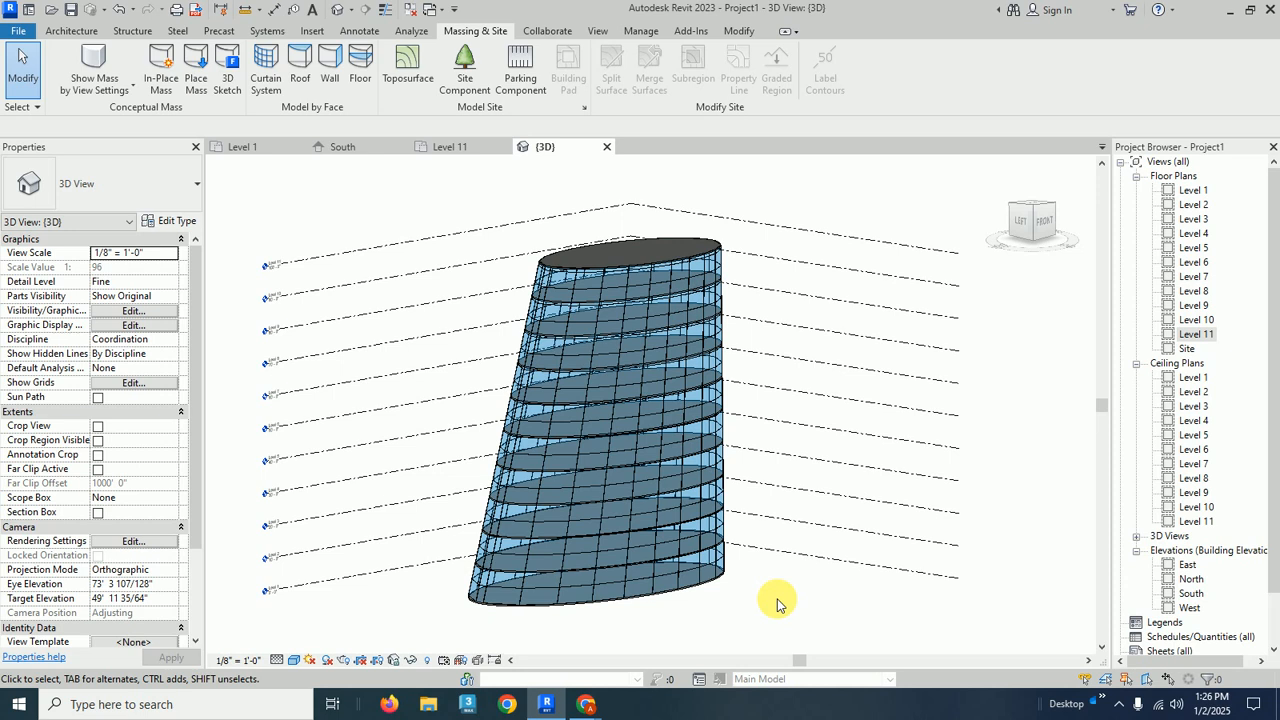
# Step: Open the Level 1 floor plan and start a 24" x 24" rectangular architectural column with its height set to Level 11
pyautogui.doubleClick(1193, 190)
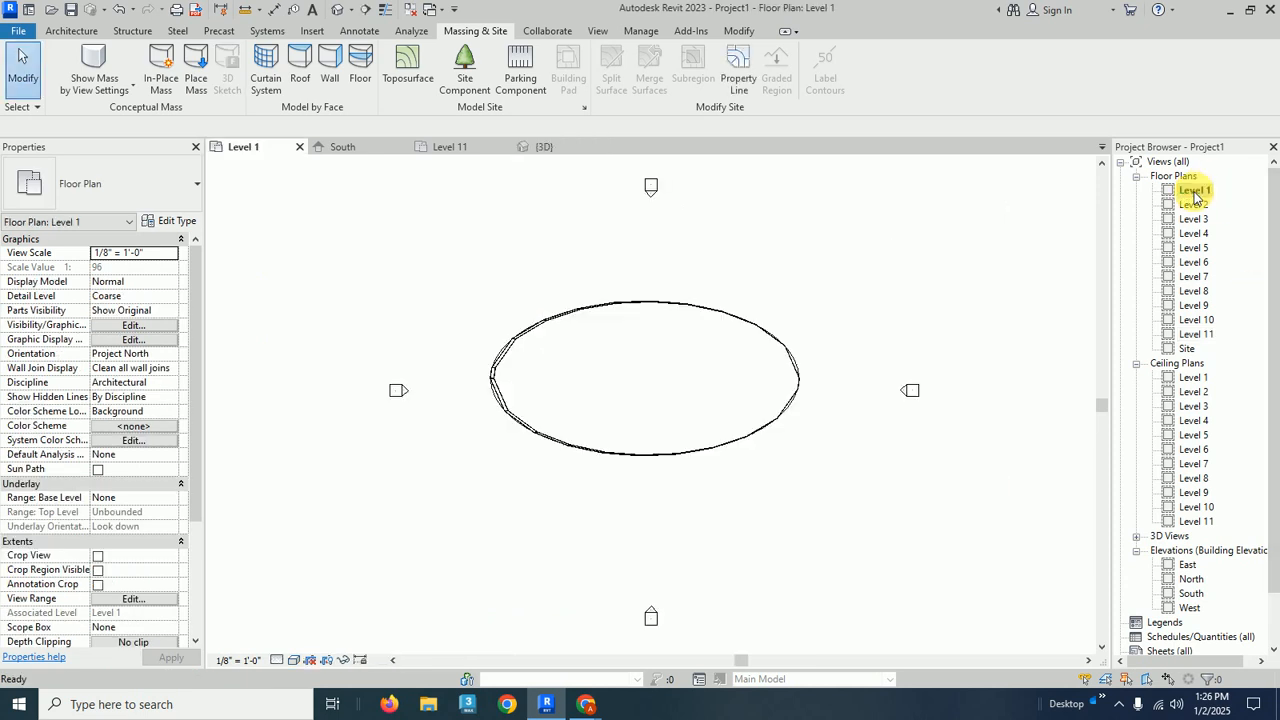
pyautogui.scroll(3, 700, 368)
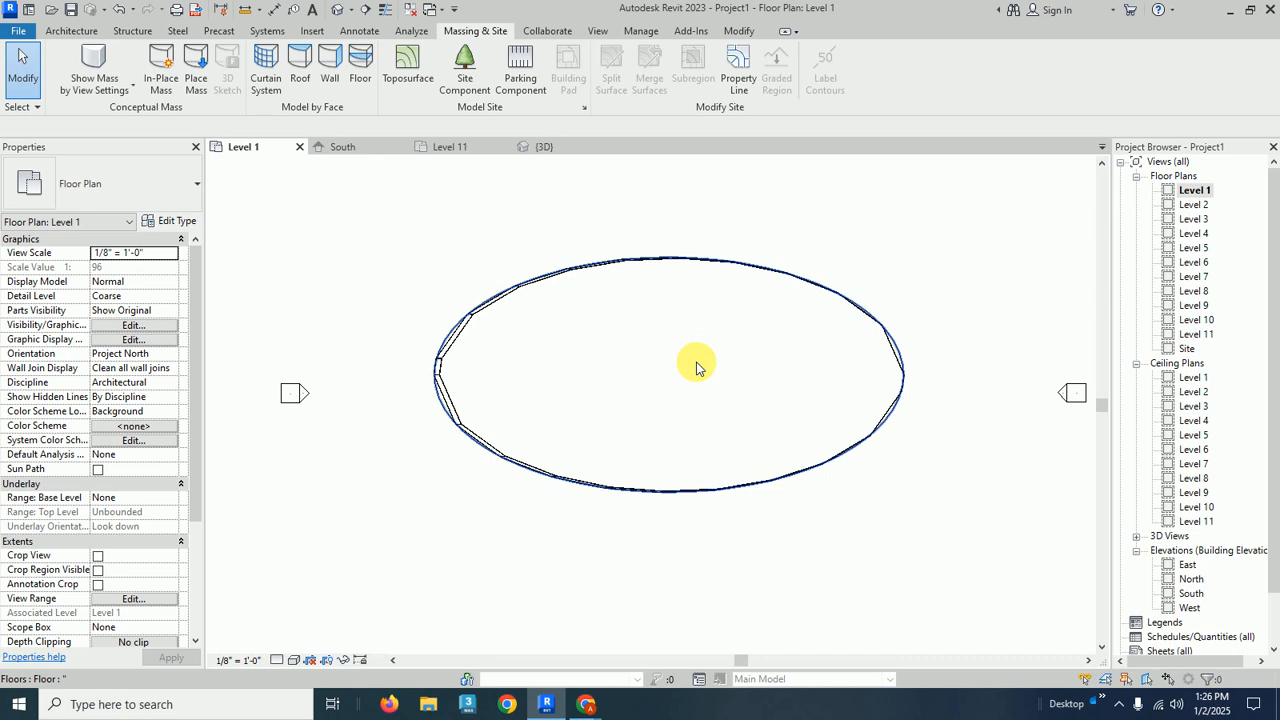
pyautogui.click(71, 30)
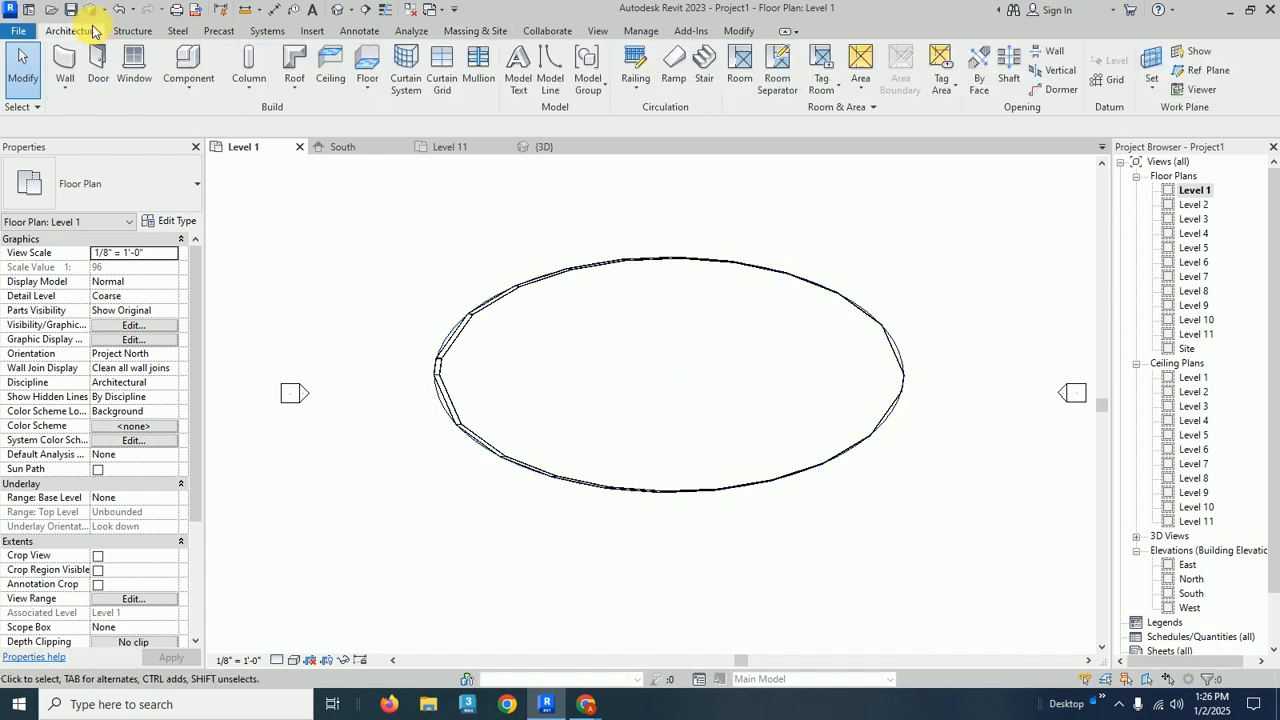
pyautogui.click(248, 93)
pyautogui.click(296, 152)
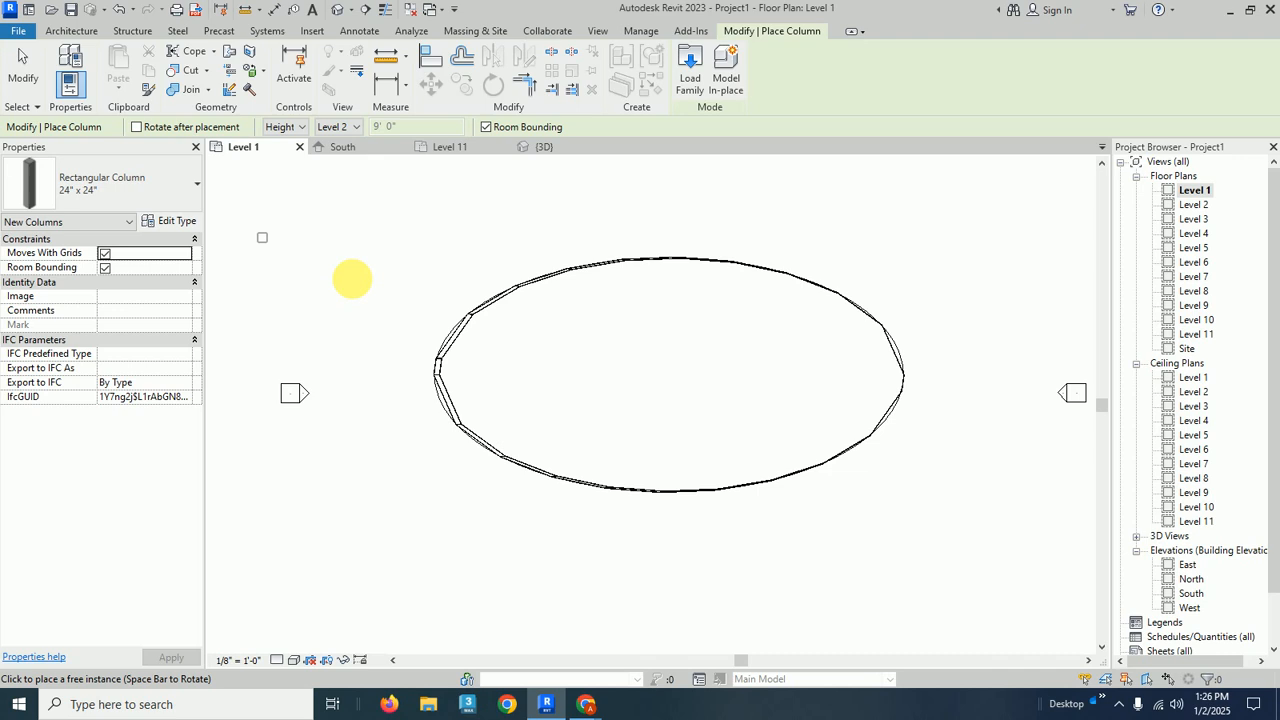
pyautogui.click(341, 133)
pyautogui.click(340, 258)
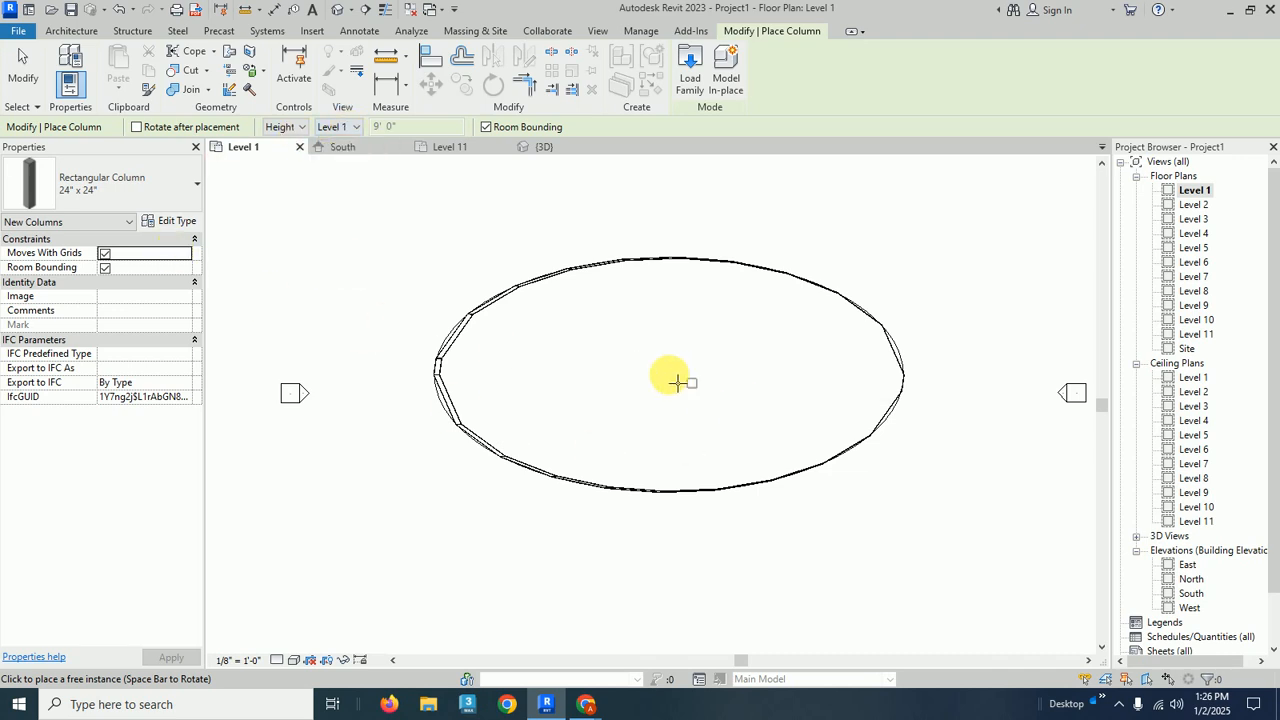
# Step: Place four columns just inside the ellipse at the ends of its two axes, end the command and return to the 3D view
pyautogui.click(678, 287)
pyautogui.click(678, 467)
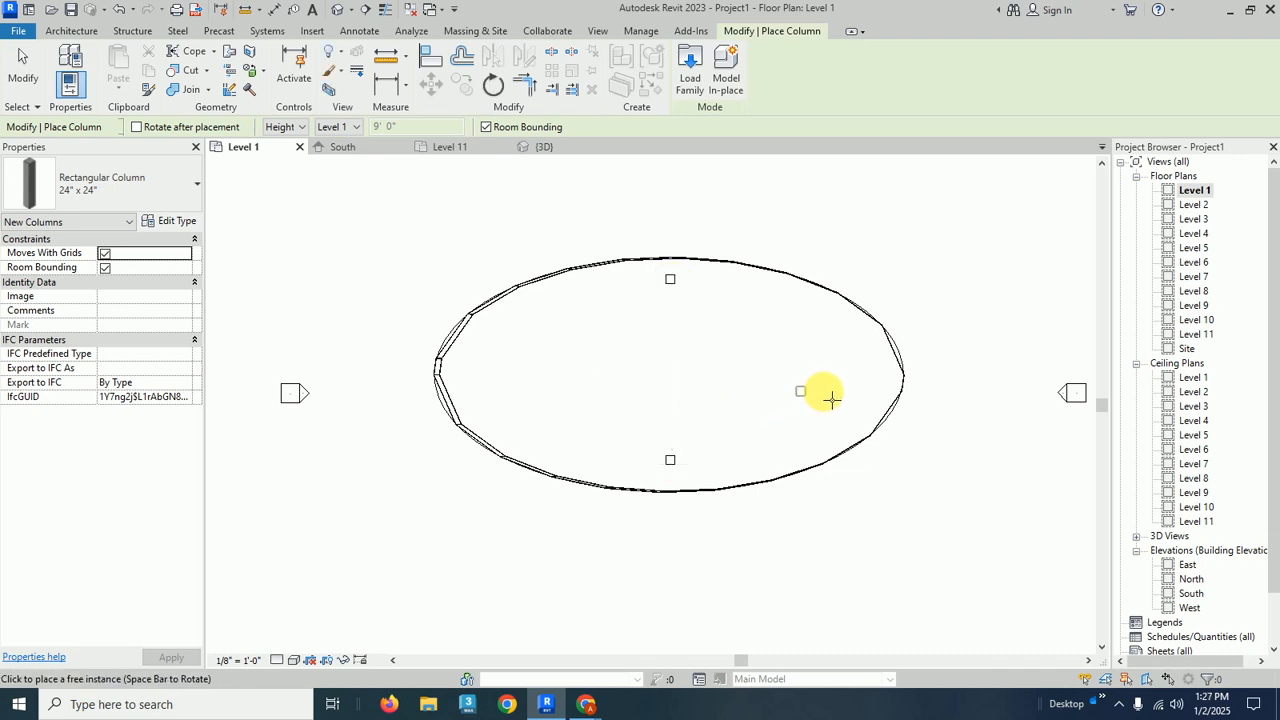
pyautogui.click(860, 378)
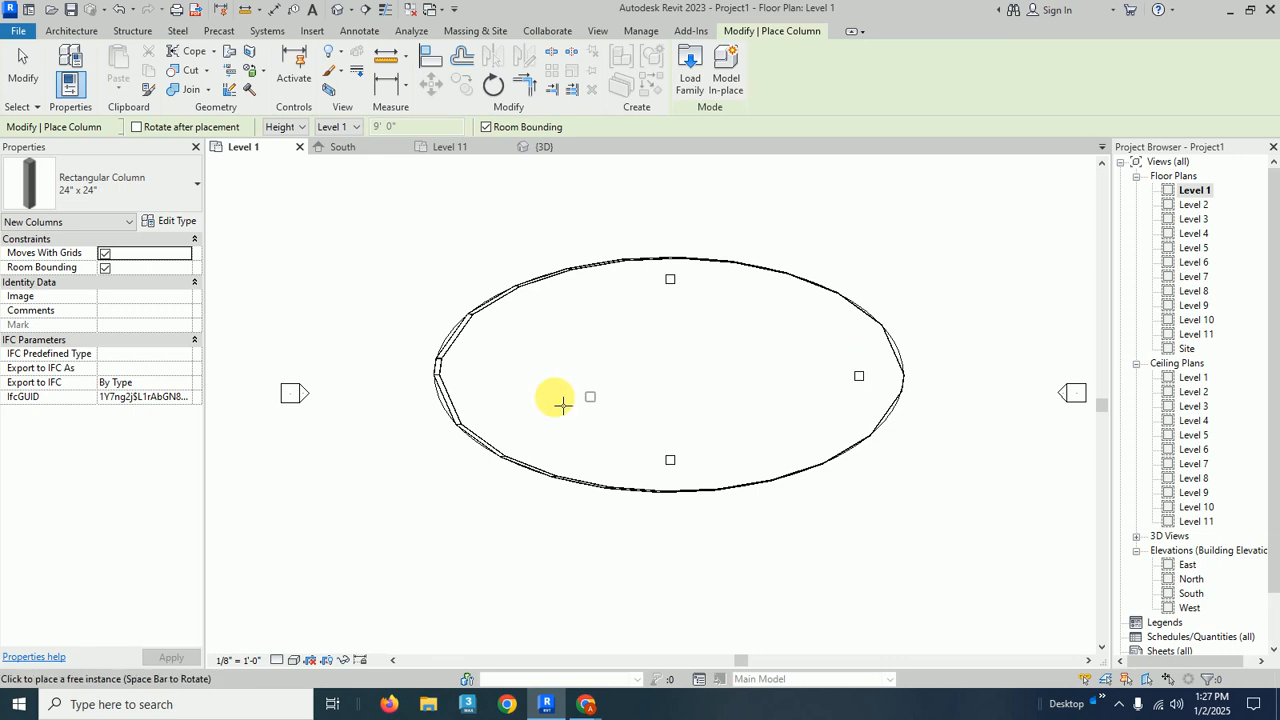
pyautogui.click(505, 377)
pyautogui.rightClick(451, 222)
pyautogui.click(458, 220)
pyautogui.click(541, 146)
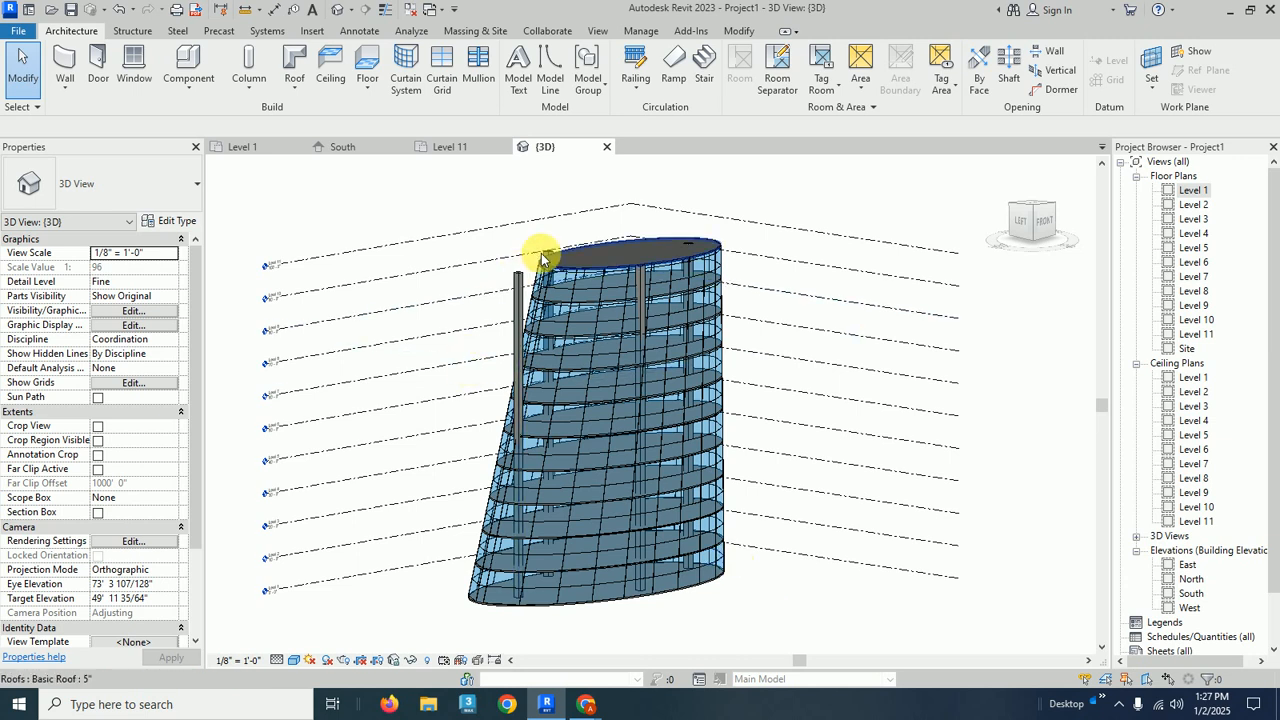
# Step: Move the north, south and west columns inward toward the centre of the ellipse in the Level 1 plan and return to the 3D view
pyautogui.click(243, 148)
pyautogui.click(676, 302)
pyautogui.moveTo(681, 304); pyautogui.dragTo(682, 323)
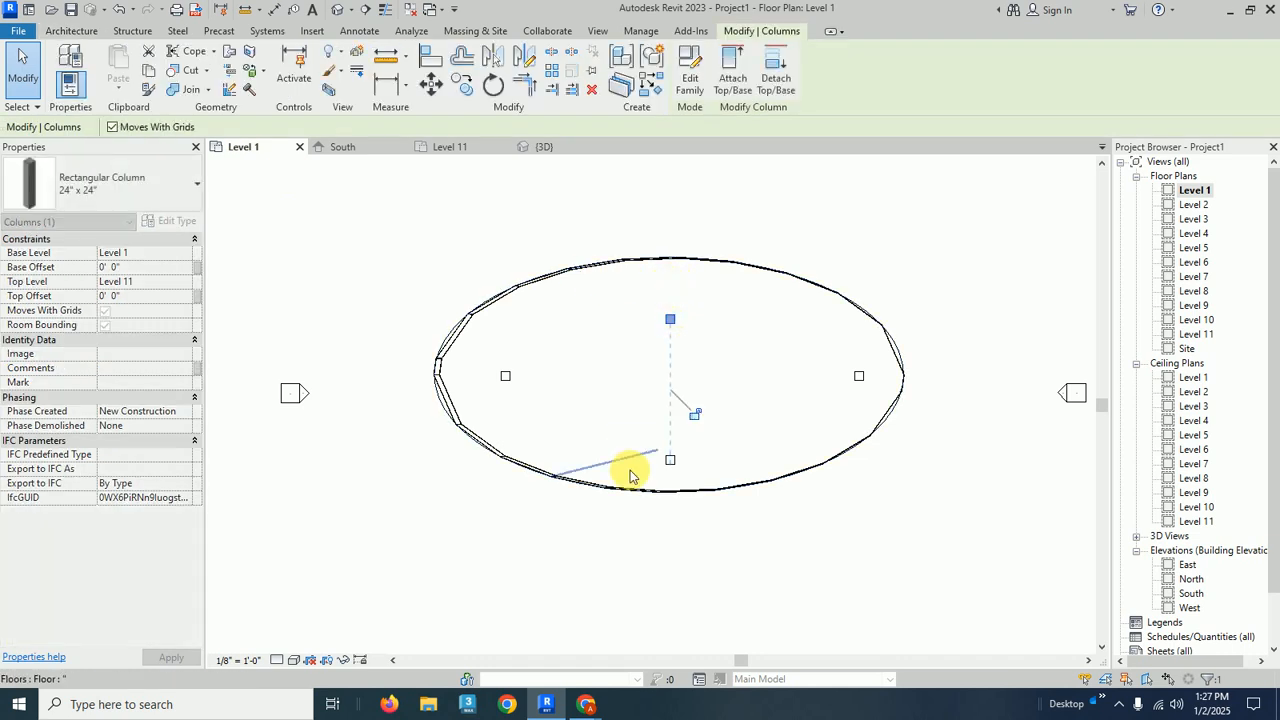
pyautogui.moveTo(670, 460); pyautogui.dragTo(677, 447)
pyautogui.moveTo(500, 375); pyautogui.dragTo(566, 377)
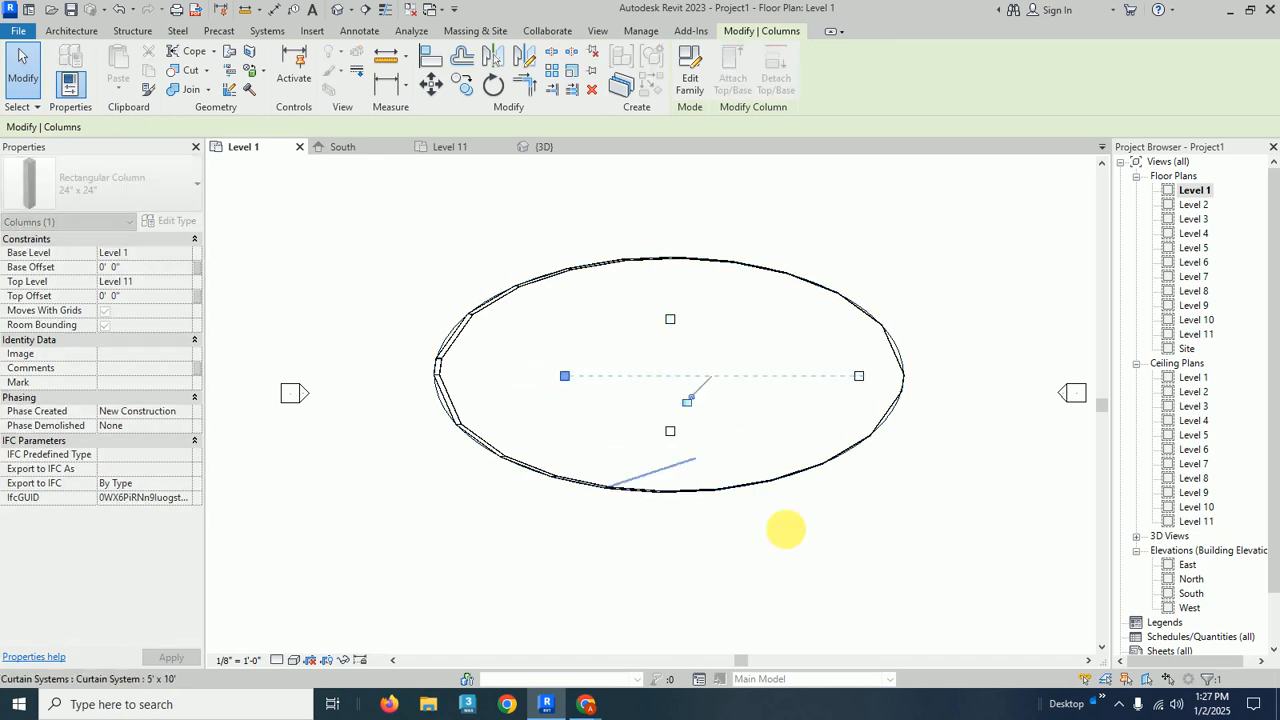
pyautogui.click(786, 526)
pyautogui.click(538, 147)
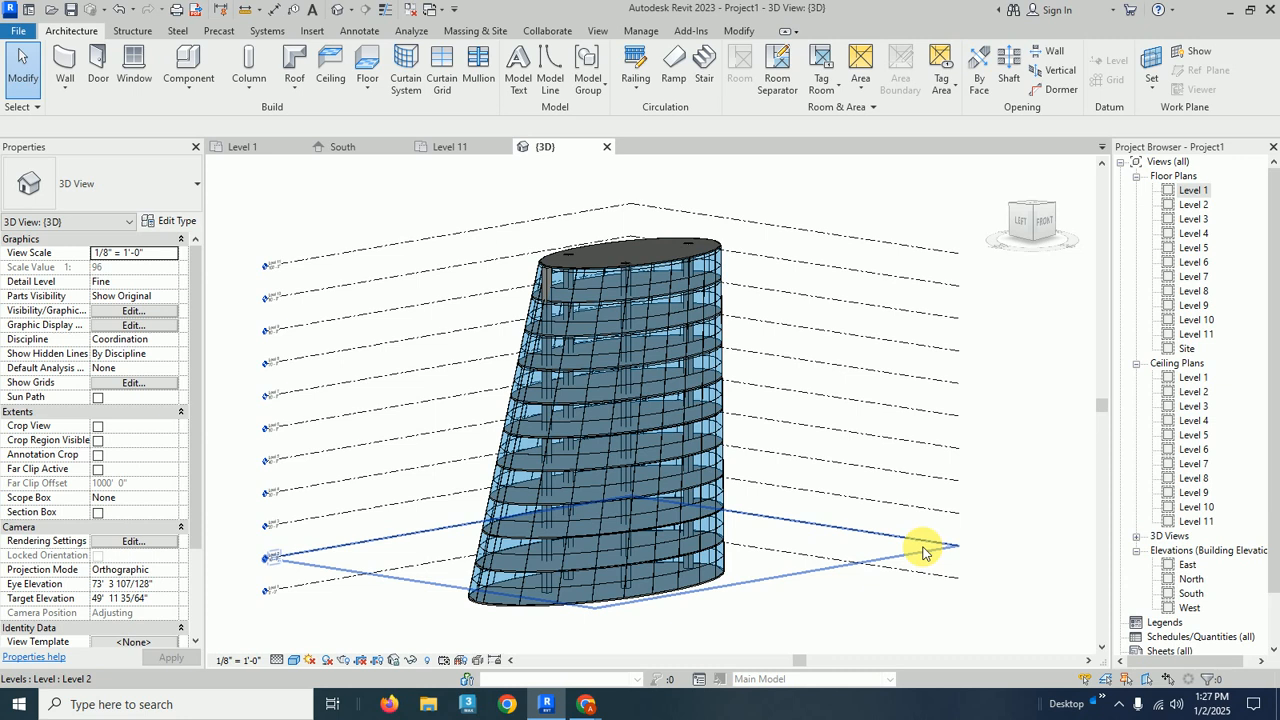
# Step: Shift the west column farther toward the centre in the Level 1 plan and return to the 3D view
pyautogui.scroll(3, 545, 268)
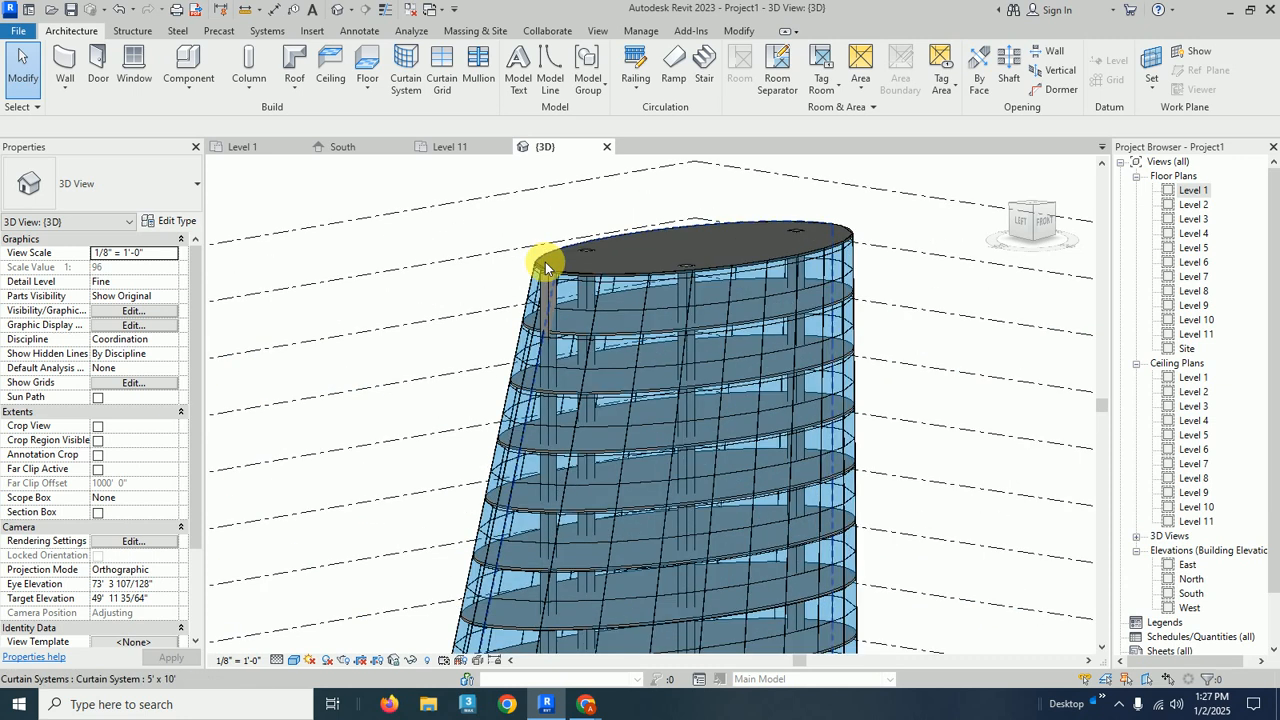
pyautogui.scroll(2, 545, 268)
pyautogui.click(545, 285)
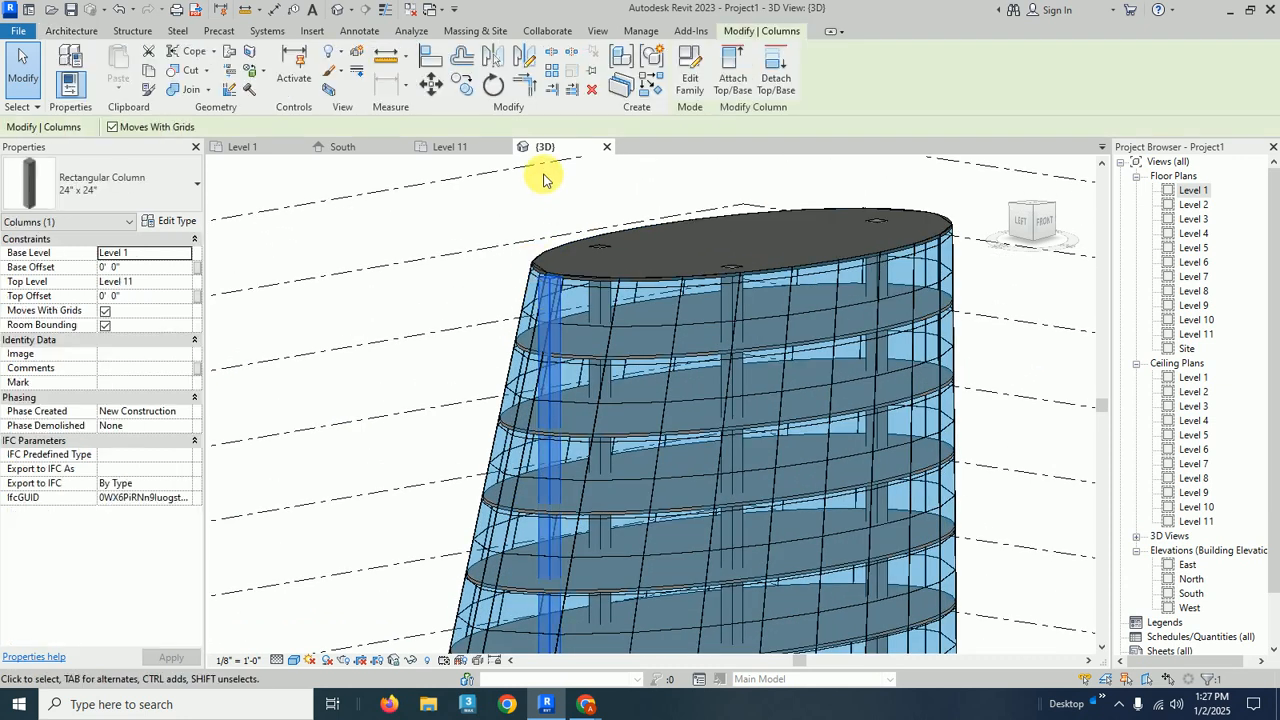
pyautogui.click(243, 147)
pyautogui.moveTo(566, 375); pyautogui.dragTo(610, 376)
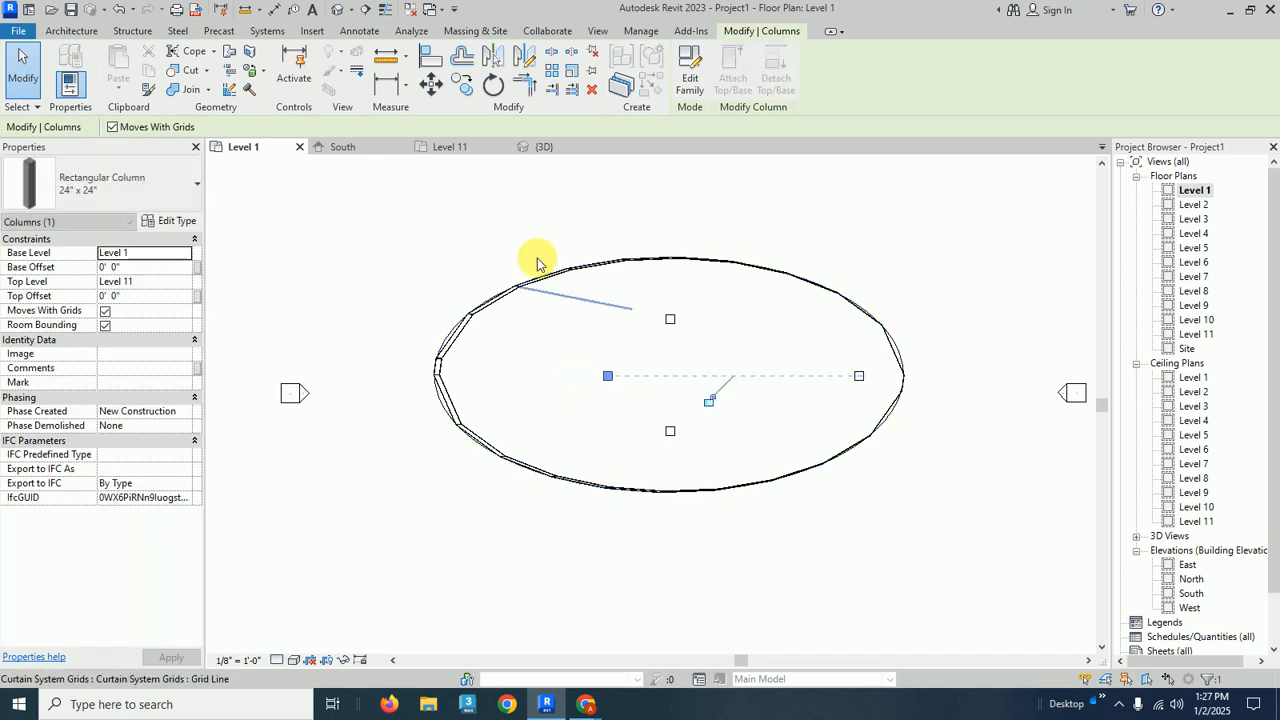
pyautogui.click(540, 147)
pyautogui.click(1035, 430)
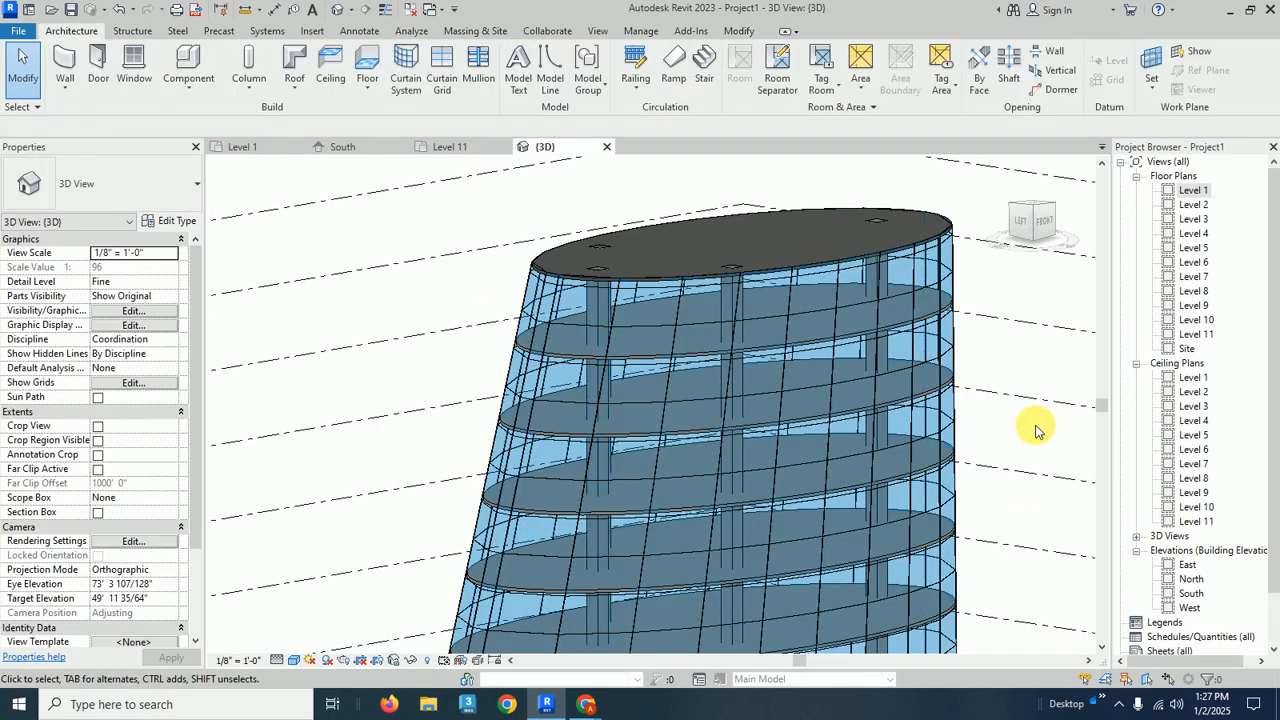
# Step: Select all four columns and attach their tops to the roof
pyautogui.scroll(-2, 1034, 422)
pyautogui.moveTo(1034, 420); pyautogui.dragTo(908, 357, button='middle')
pyautogui.keyDown('shift'); pyautogui.moveTo(963, 549); pyautogui.dragTo(903, 563, button='middle'); pyautogui.keyUp('shift')
pyautogui.click(704, 279)
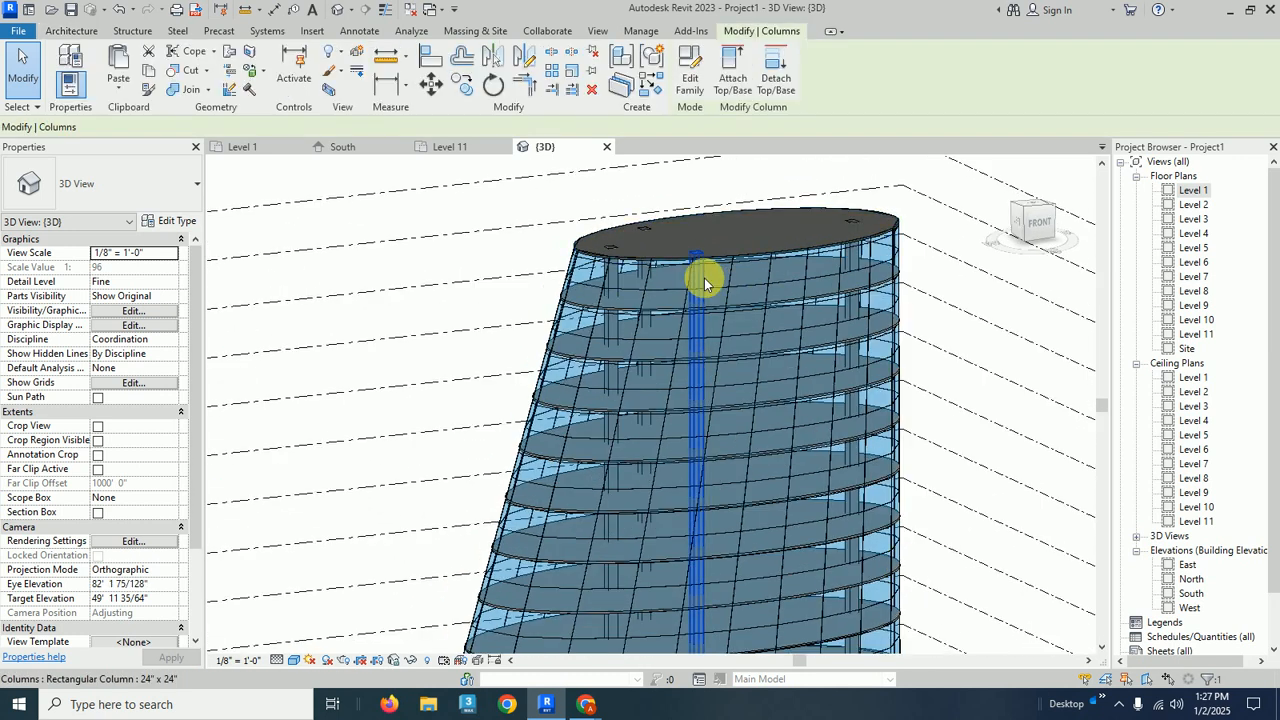
pyautogui.click(735, 64)
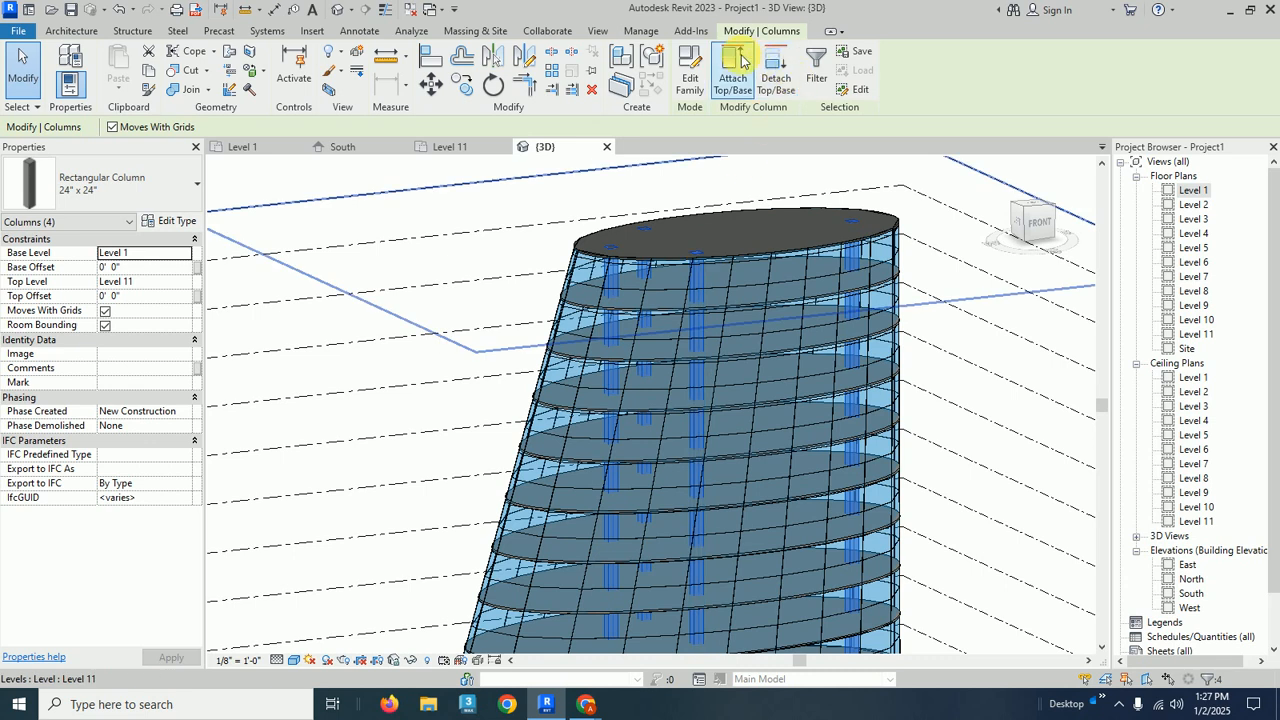
pyautogui.click(744, 236)
pyautogui.click(612, 186)
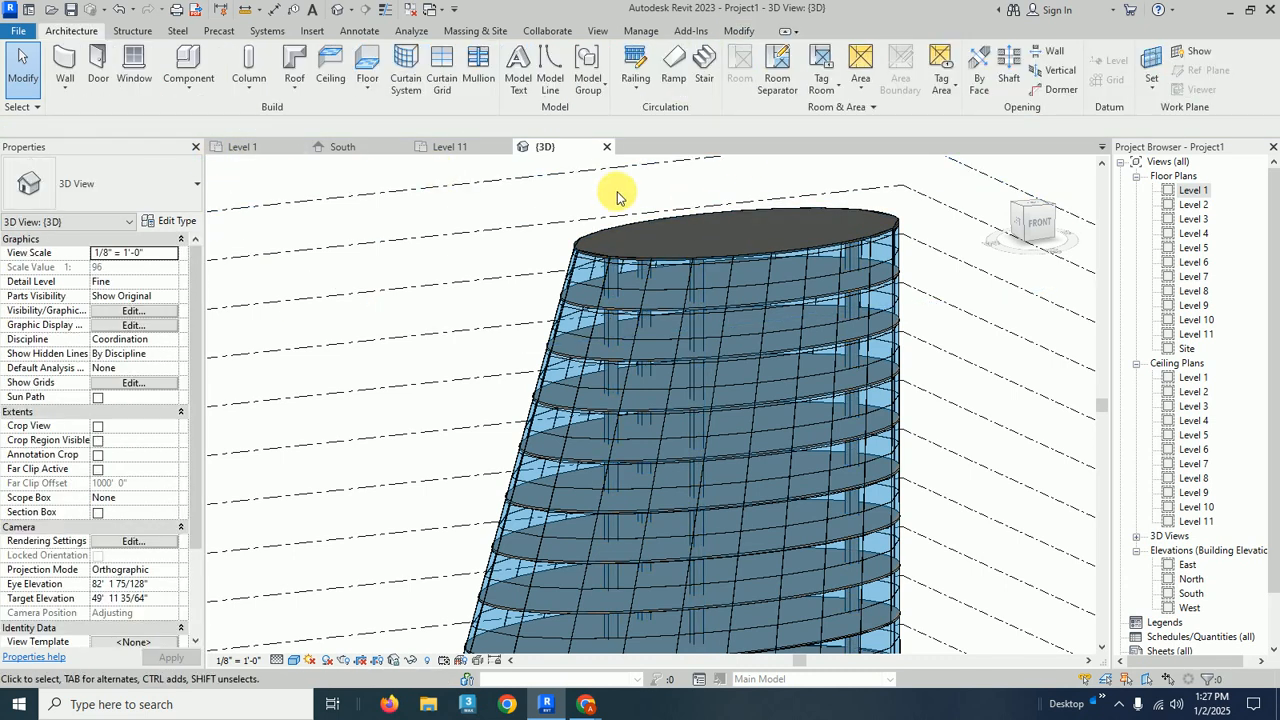
# Step: Open the Level 1 floor plan and start an Exterior Glazing curtain wall with its height set to Level 2
pyautogui.keyDown('shift'); pyautogui.moveTo(943, 286); pyautogui.dragTo(1229, 206, button='middle'); pyautogui.keyUp('shift')
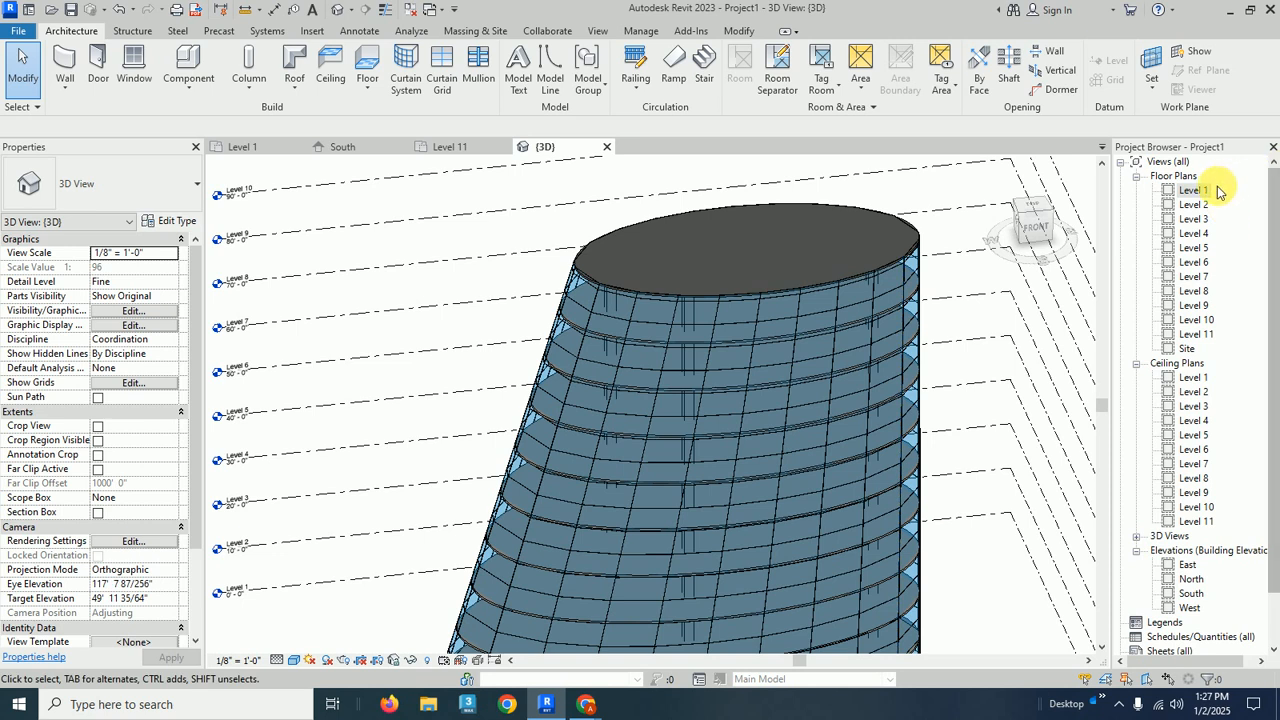
pyautogui.click(1196, 190)
pyautogui.doubleClick(1202, 192)
pyautogui.scroll(2, 799, 395)
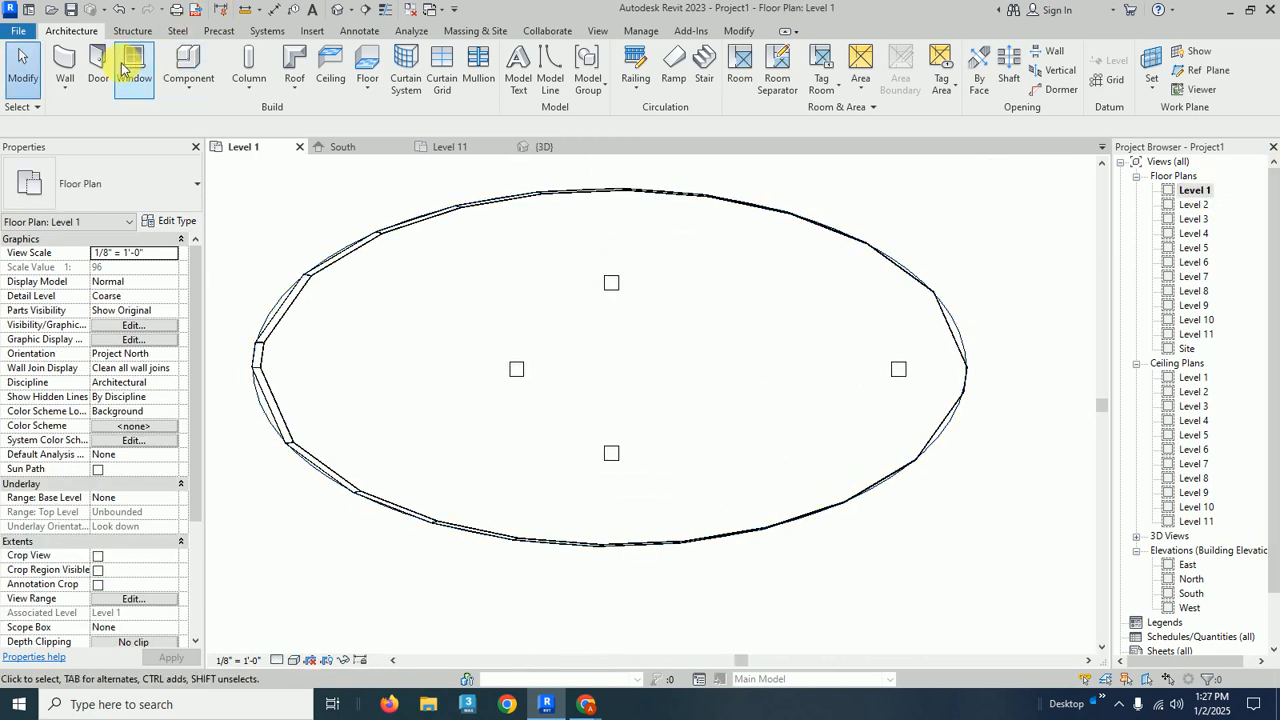
pyautogui.click(64, 85)
pyautogui.click(84, 119)
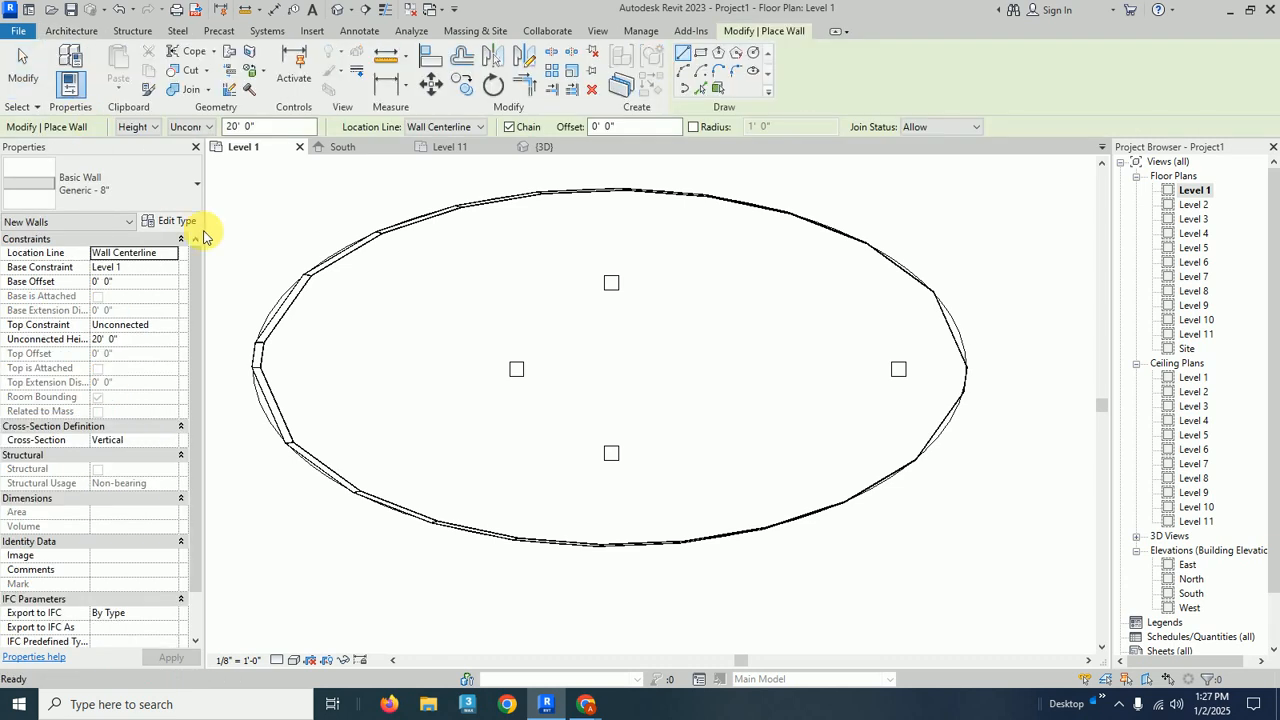
pyautogui.click(118, 182)
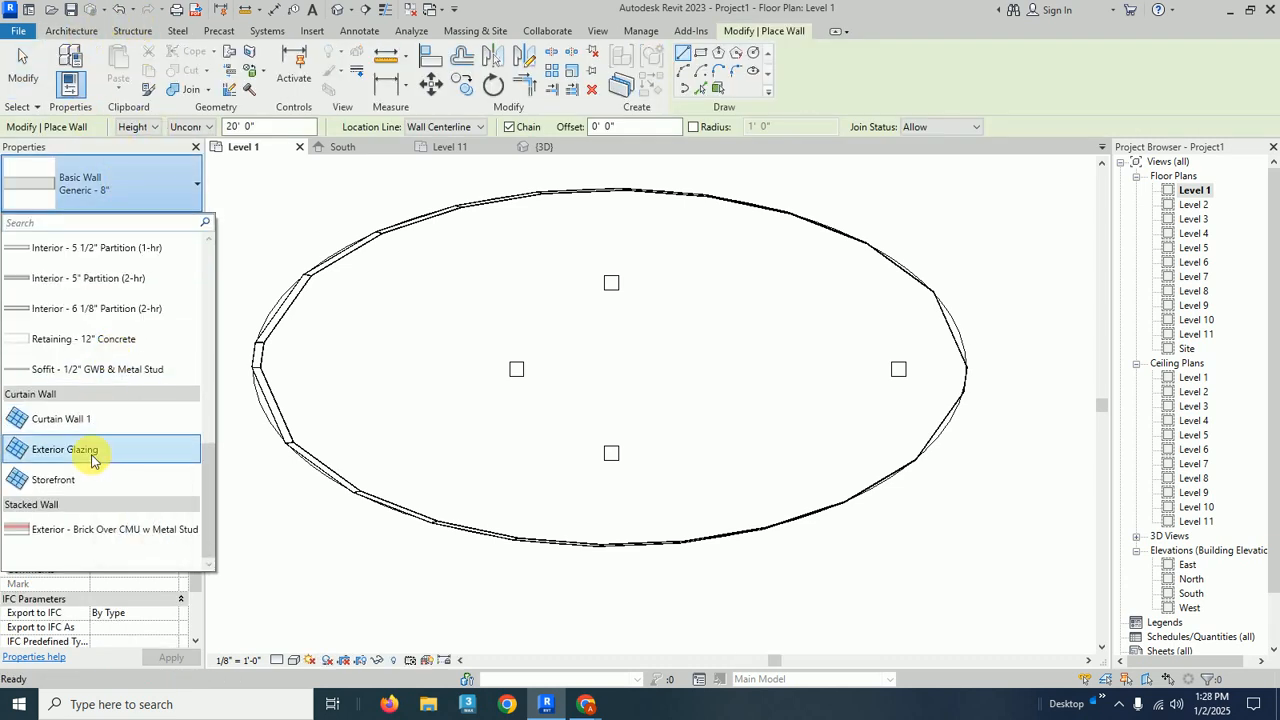
pyautogui.click(84, 450)
pyautogui.click(188, 126)
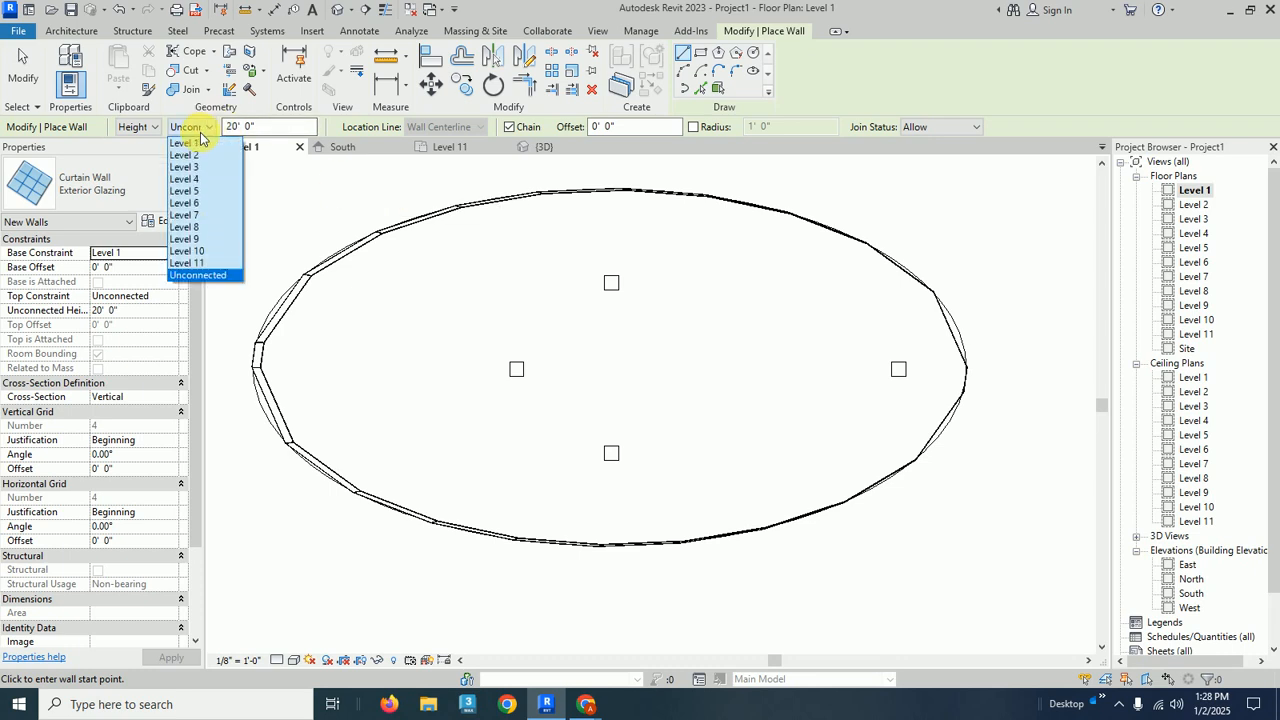
pyautogui.click(190, 157)
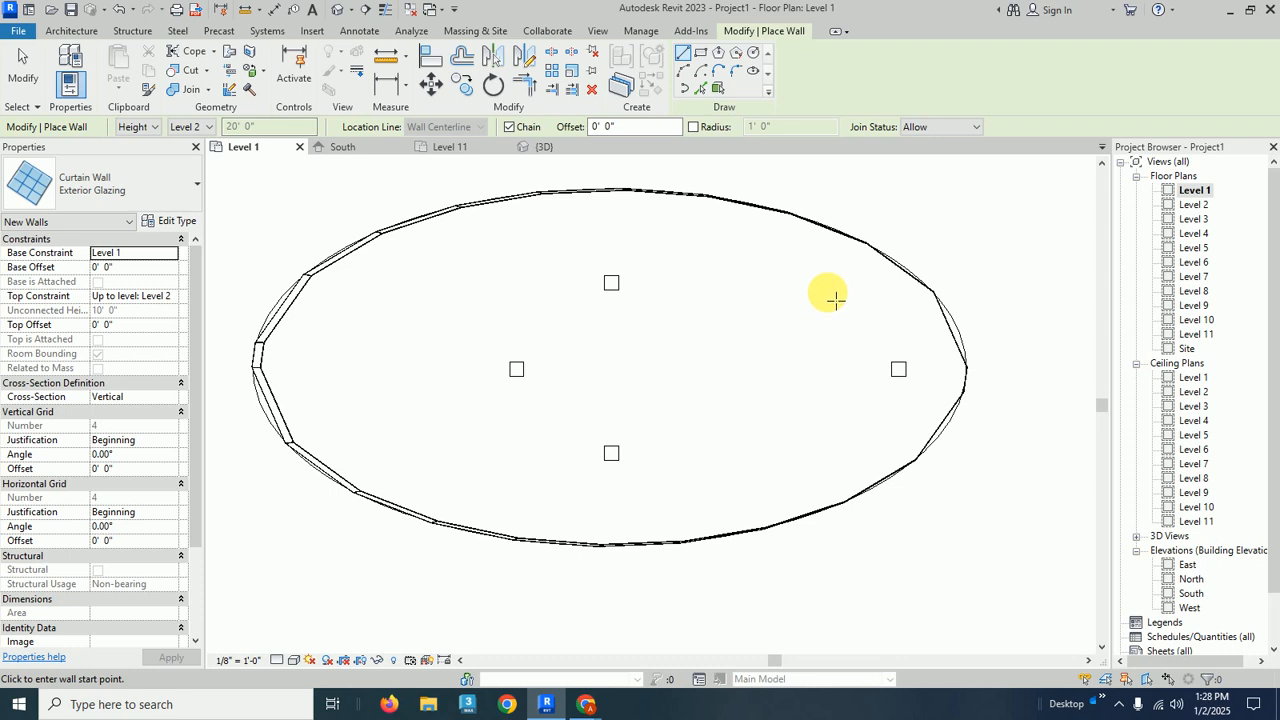
# Step: Draw chained glazing walls forming an L-shaped enclosure inside the ellipse, with its north wall about 64' 5" and west wall about 37' 10" long
pyautogui.click(658, 298)
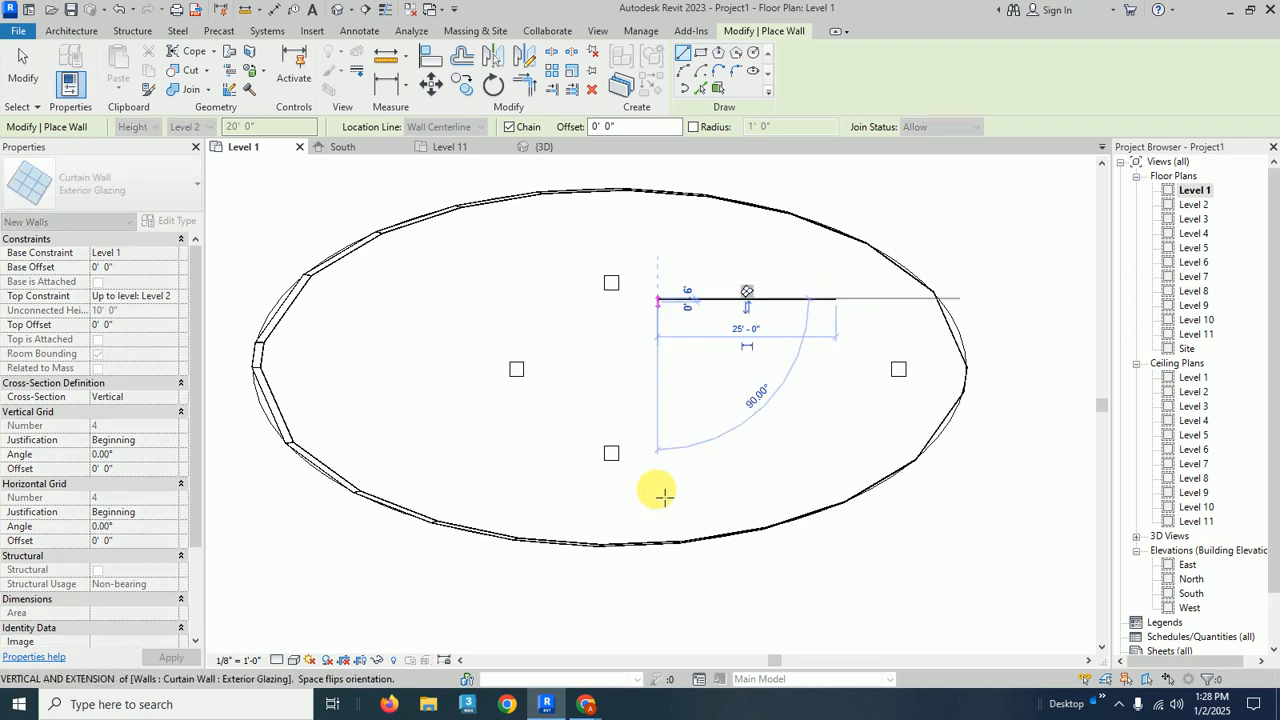
pyautogui.click(659, 542)
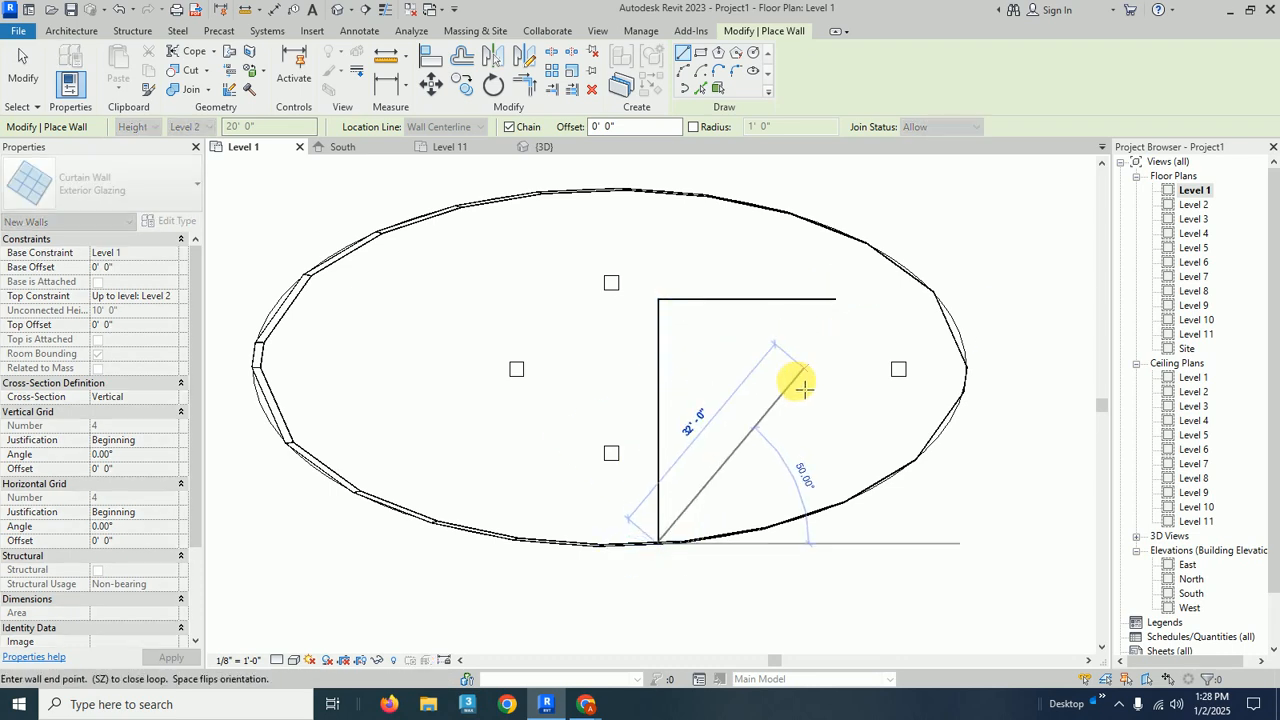
pyautogui.click(837, 299)
pyautogui.click(834, 234)
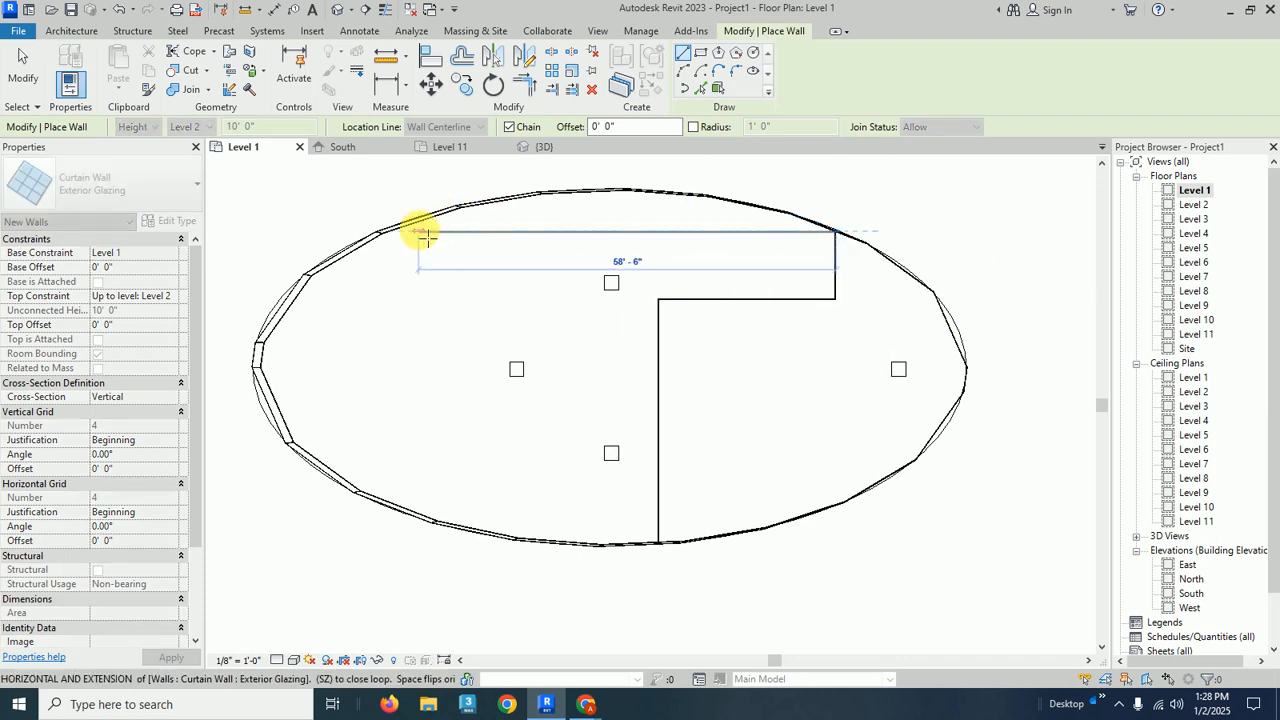
pyautogui.click(375, 234)
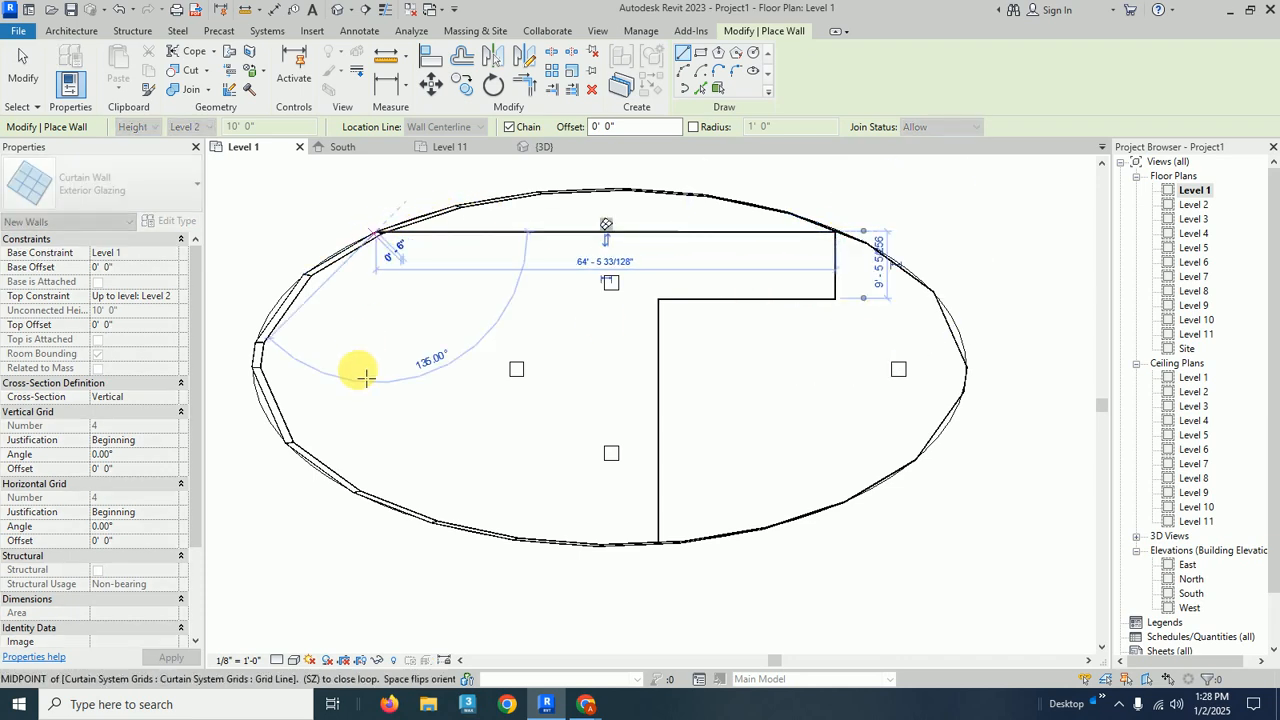
pyautogui.click(377, 502)
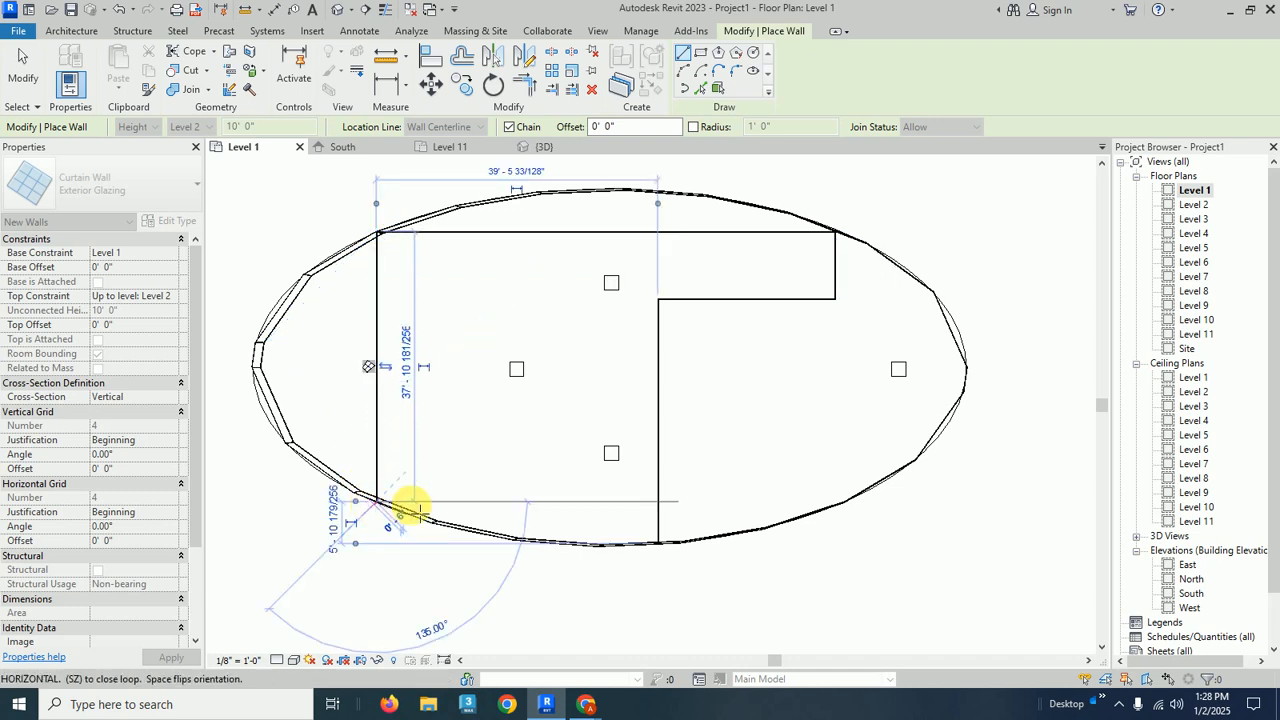
pyautogui.click(659, 502)
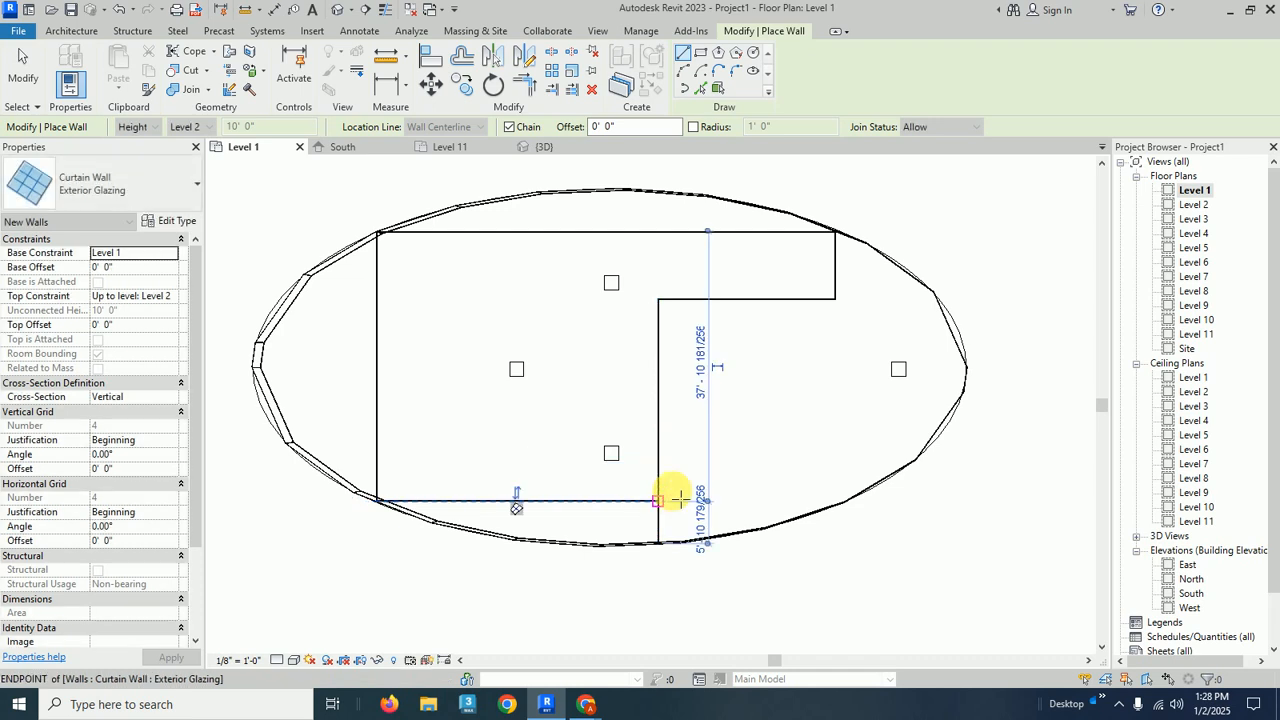
# Step: Add a north-south glazing partition about 19' 6" east of the enclosure's west wall and end the wall command
pyautogui.click(516, 236)
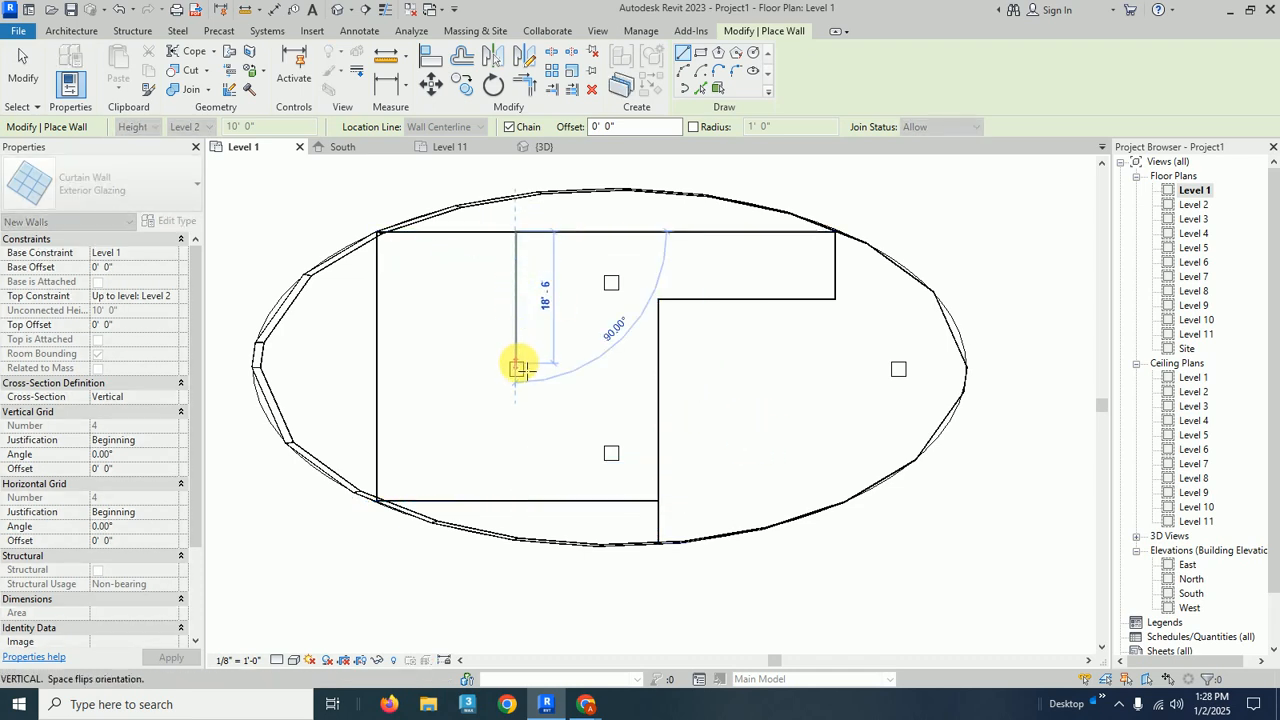
pyautogui.click(516, 501)
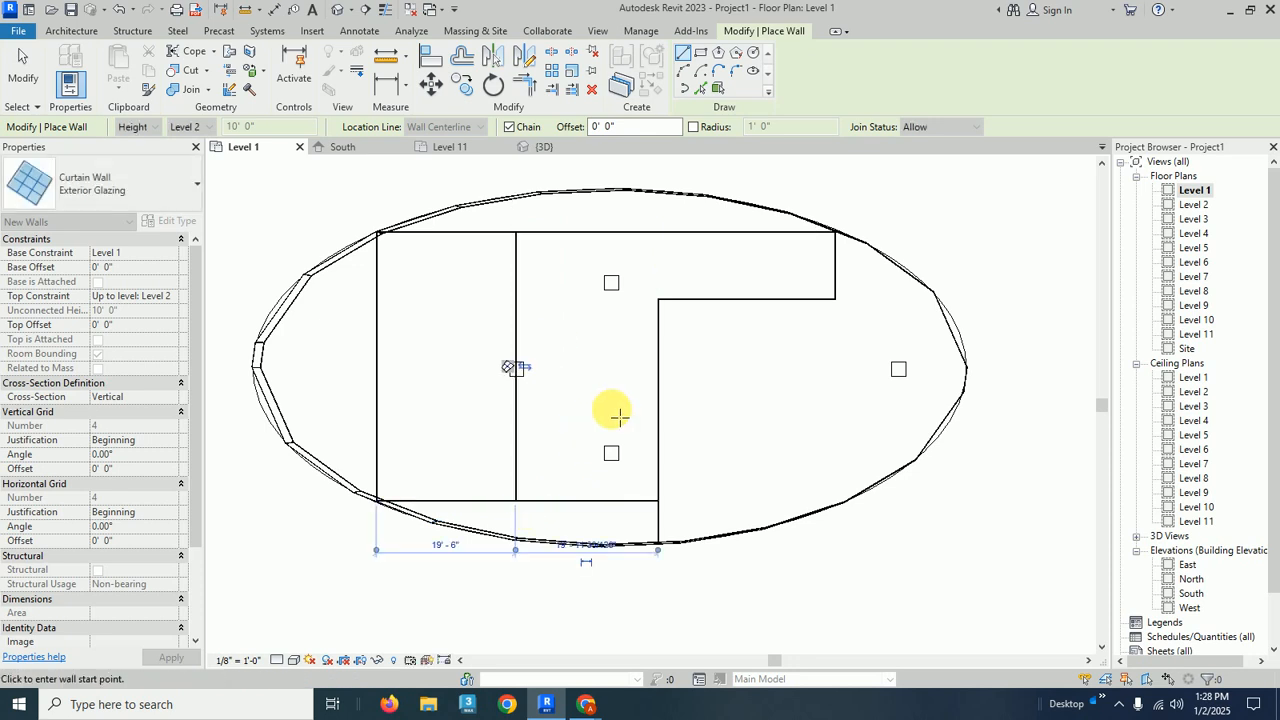
pyautogui.press('Escape')
pyautogui.press('Escape')
# Step: Select the whole chain of ground-floor glazing walls in the 3D view and attach their tops to the Level 2 floor
pyautogui.click(543, 146)
pyautogui.scroll(-1, 893, 490)
pyautogui.scroll(4, 763, 449)
pyautogui.moveTo(643, 386); pyautogui.dragTo(689, 437, button='middle')
pyautogui.click(670, 464)
pyautogui.press('Tab')
pyautogui.click(667, 458)
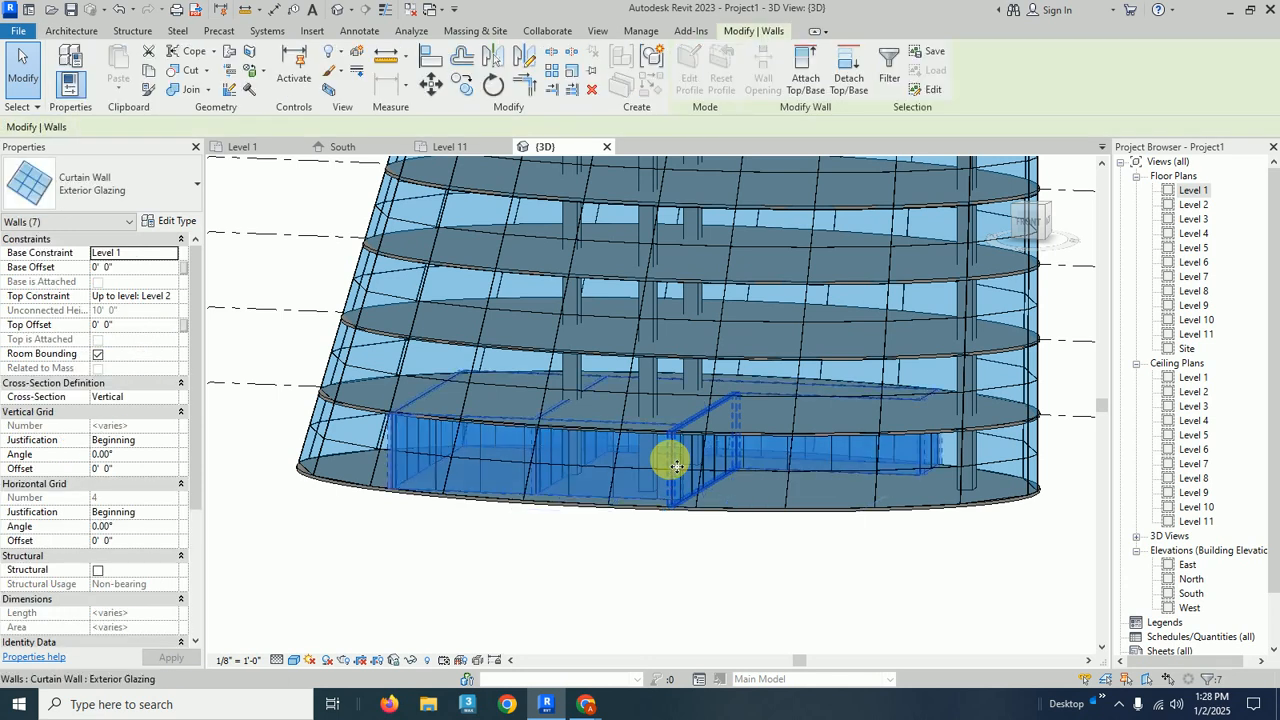
pyautogui.click(806, 62)
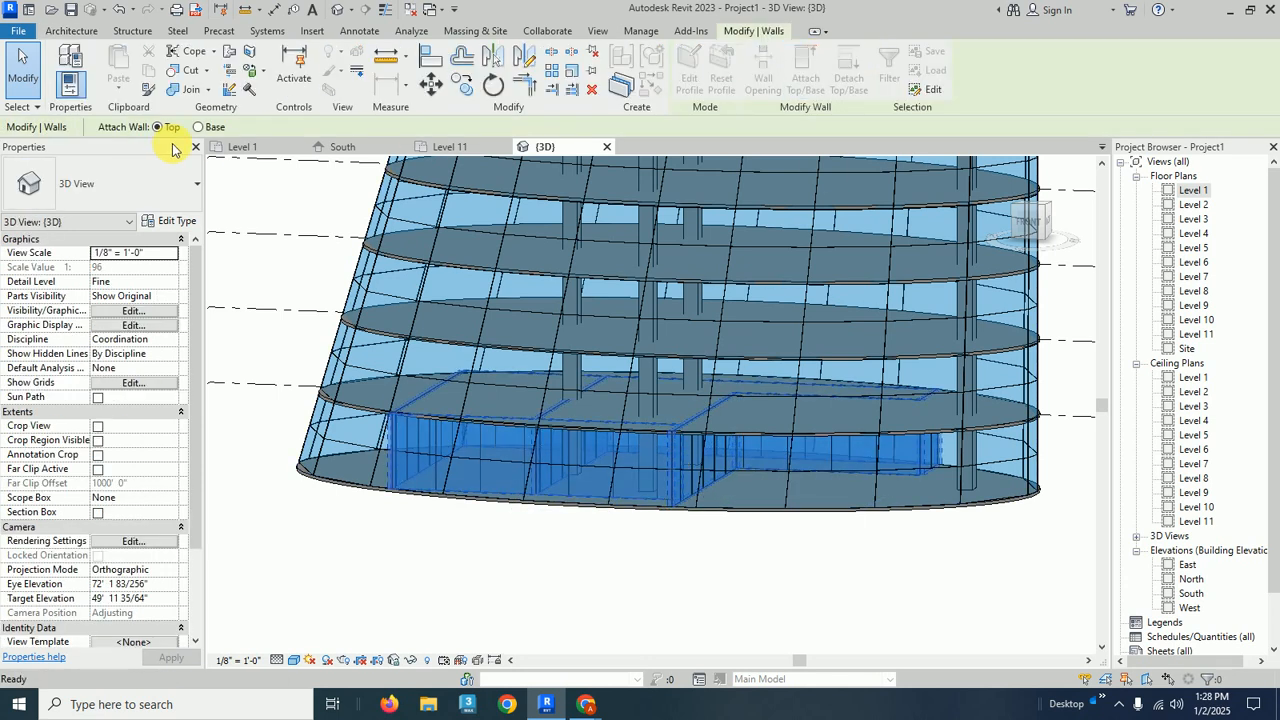
pyautogui.click(367, 399)
pyautogui.press('Escape')
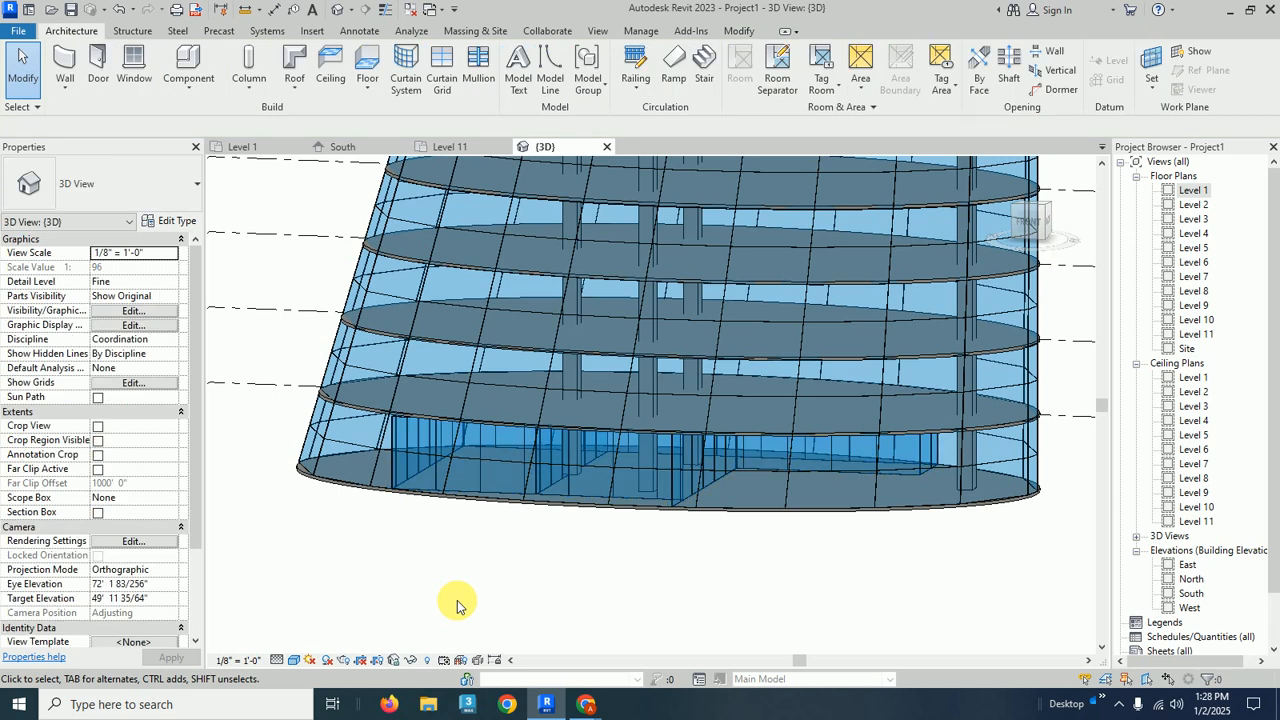
# Step: Select the entire building in the 3D view and delete it, keeping the levels
pyautogui.keyDown('shift'); pyautogui.moveTo(640, 576); pyautogui.dragTo(651, 608, button='middle'); pyautogui.keyUp('shift')
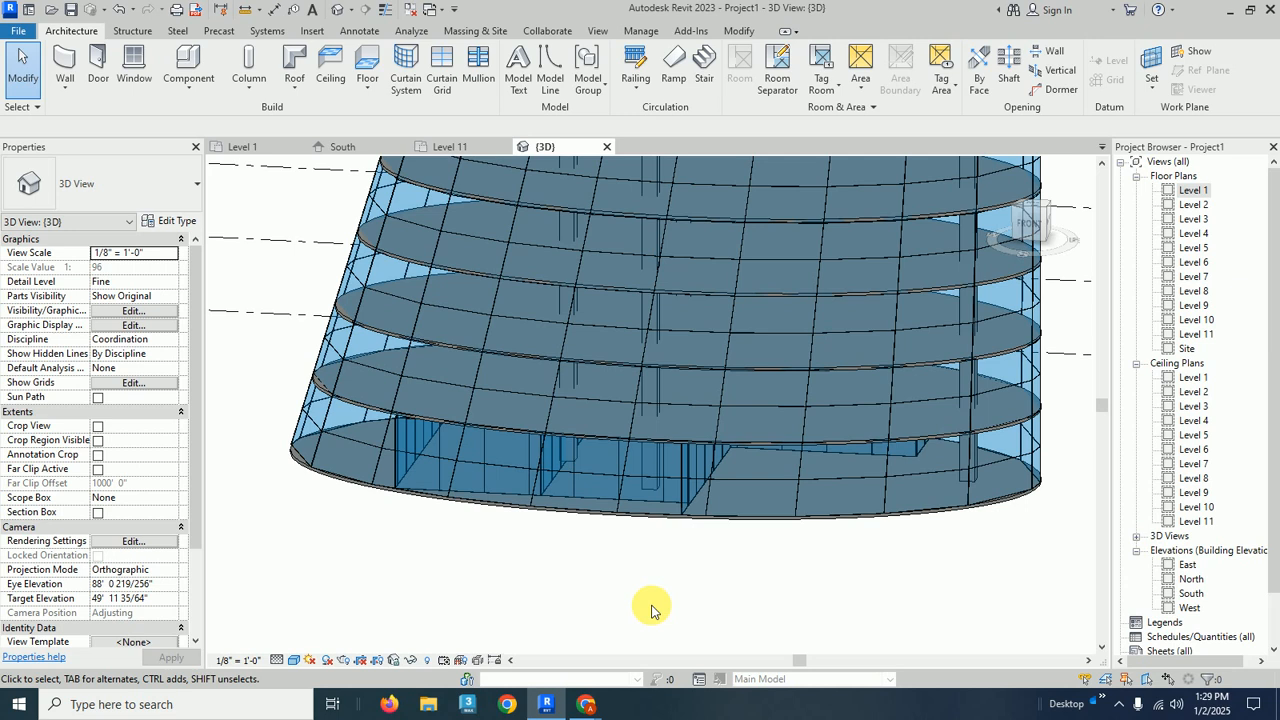
pyautogui.scroll(-5, 643, 557)
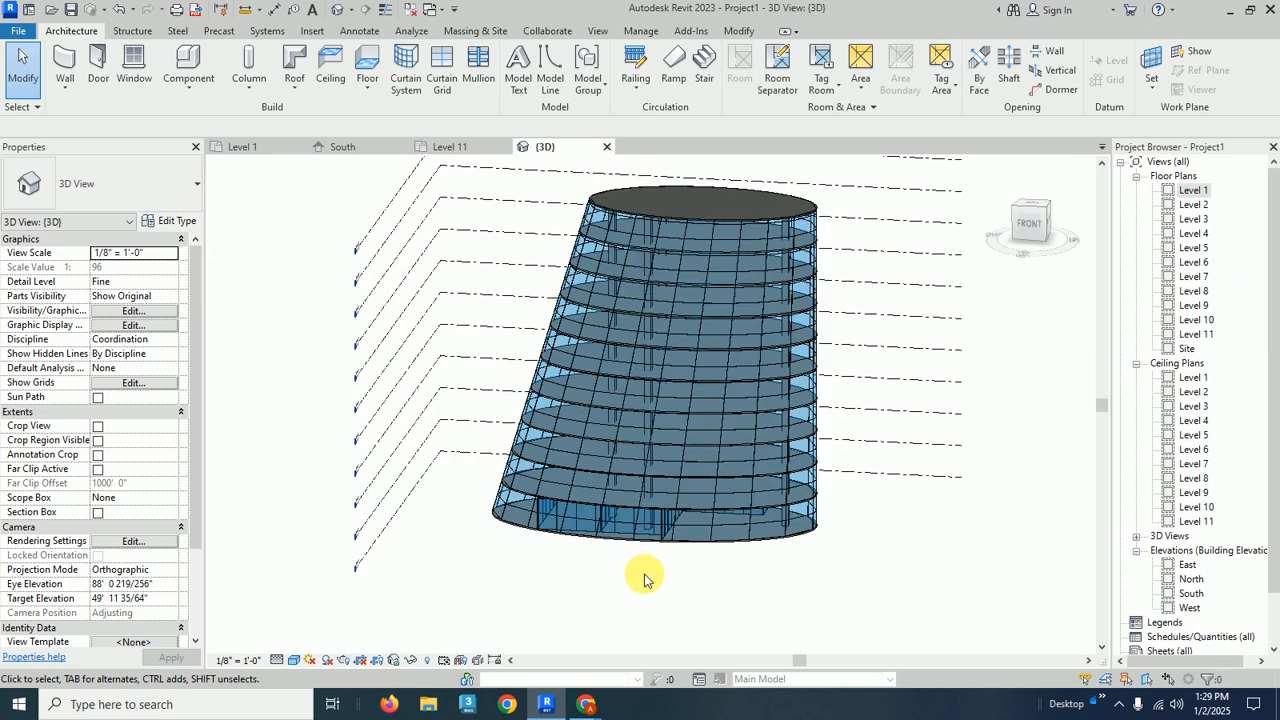
pyautogui.moveTo(518, 199); pyautogui.dragTo(791, 602)
pyautogui.press('Delete')
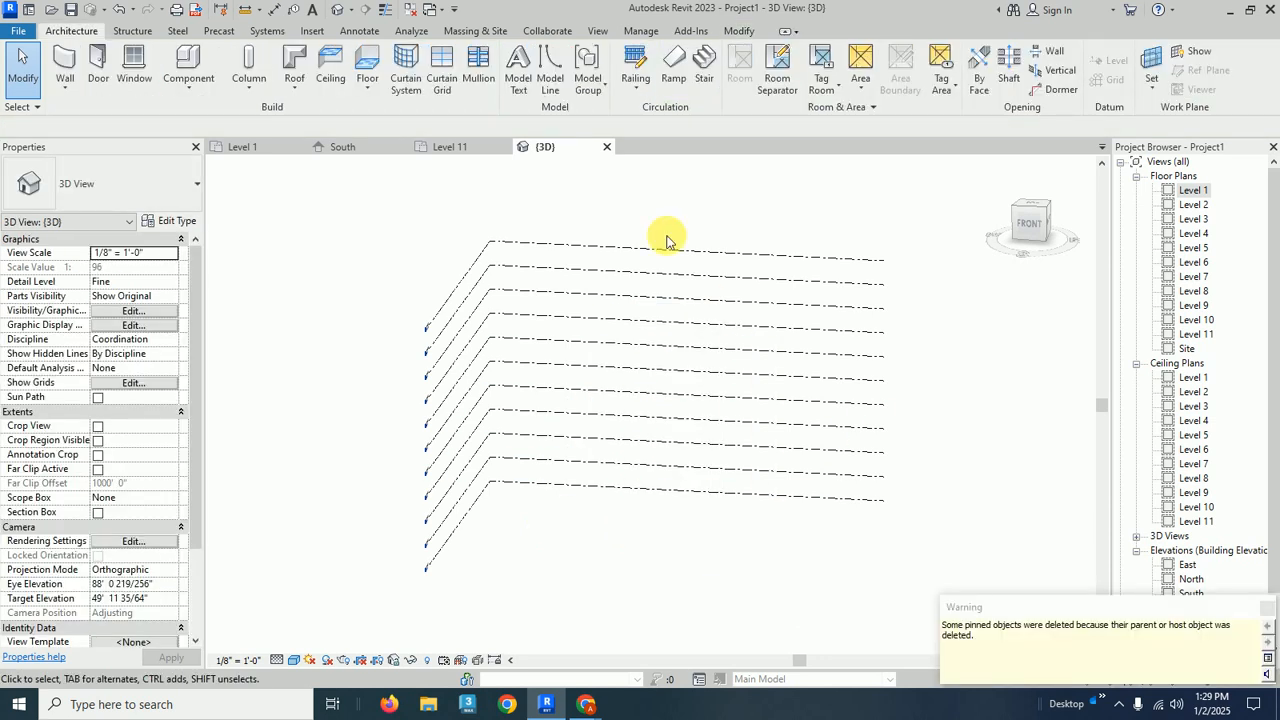
# Step: Open the Level 1 floor plan and start a new in-place mass named Mass 1
pyautogui.doubleClick(1200, 191)
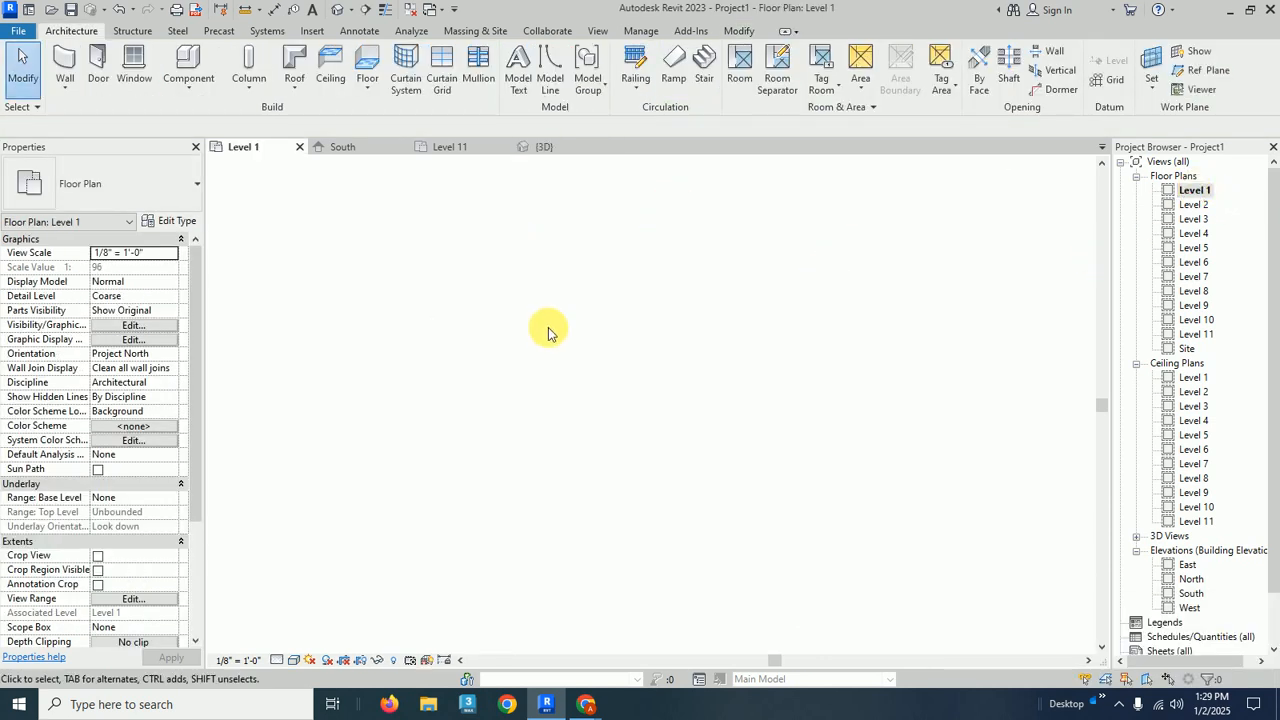
pyautogui.scroll(-2, 616, 361)
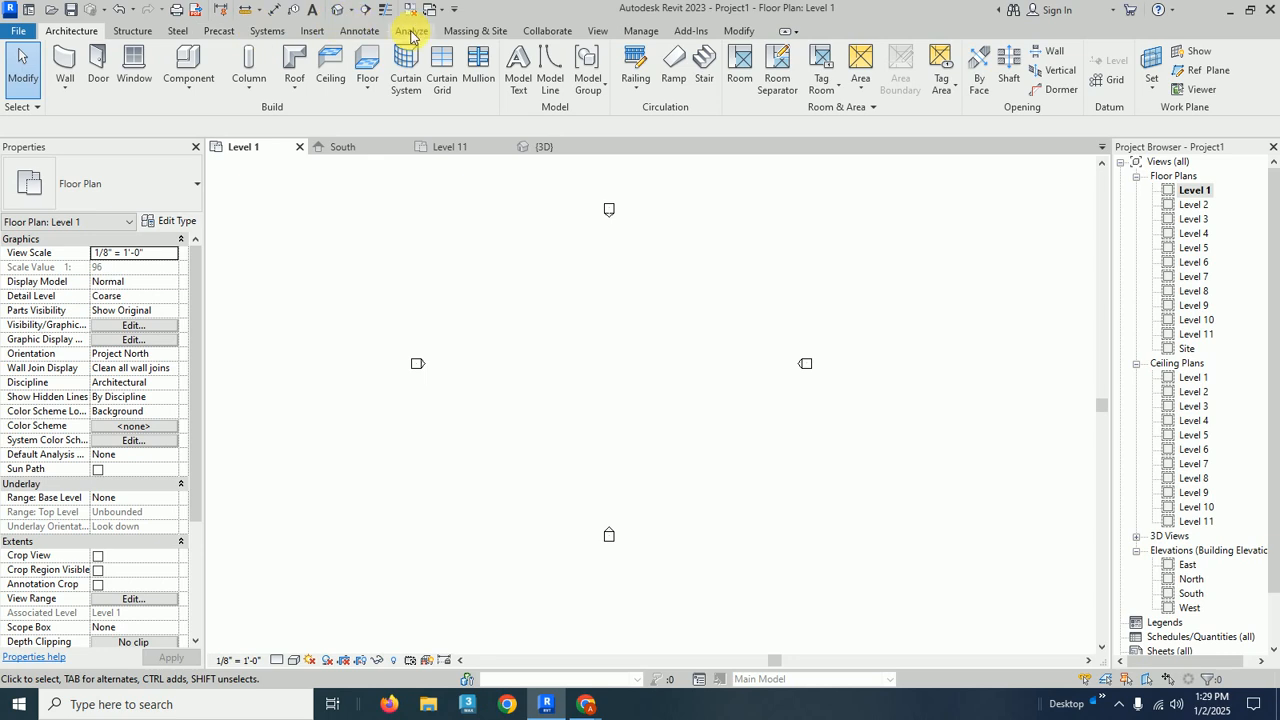
pyautogui.click(470, 30)
pyautogui.click(163, 78)
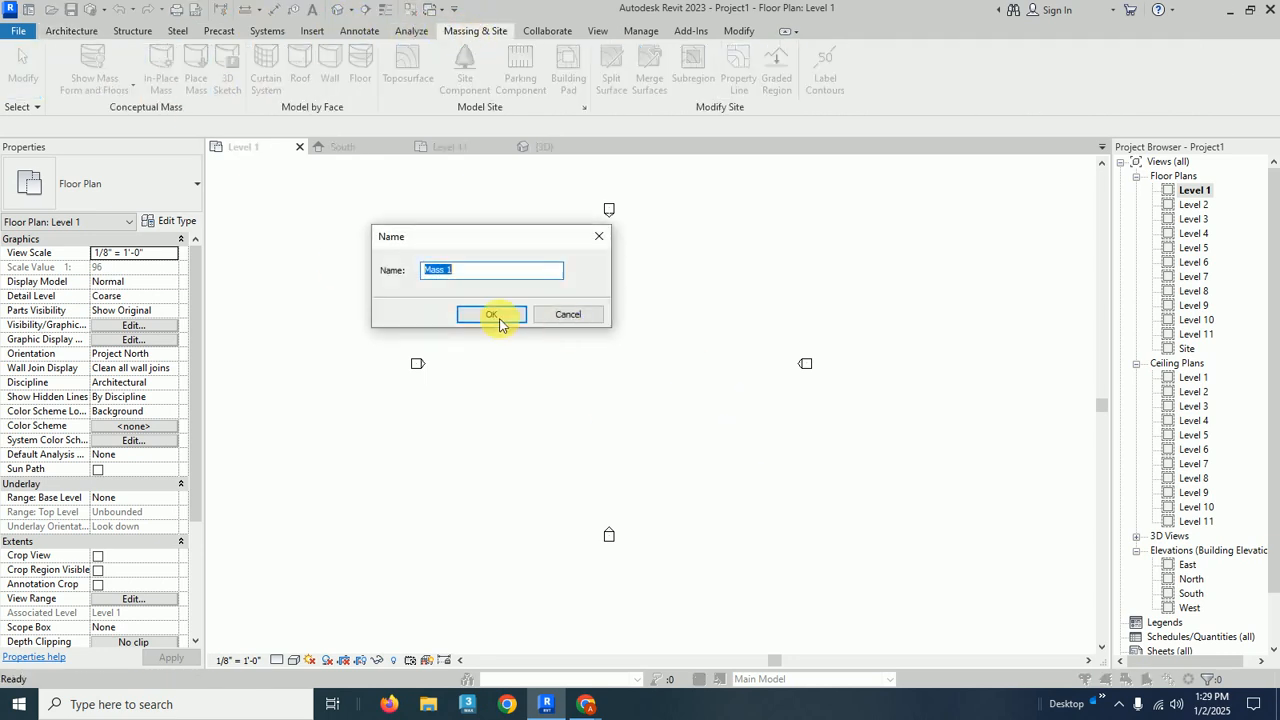
pyautogui.click(497, 316)
# Step: Sketch a rectangle about 112' by 44' in the middle of the Level 1 plan and end the line command
pyautogui.click(206, 52)
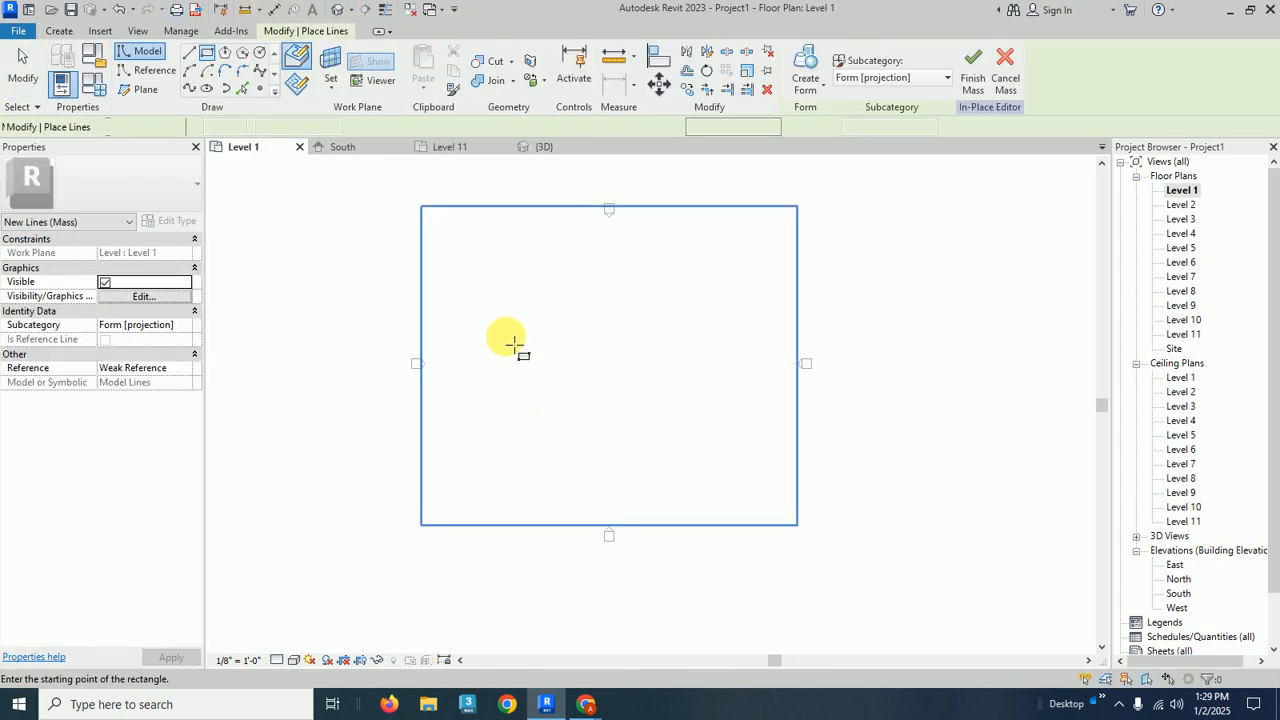
pyautogui.click(490, 326)
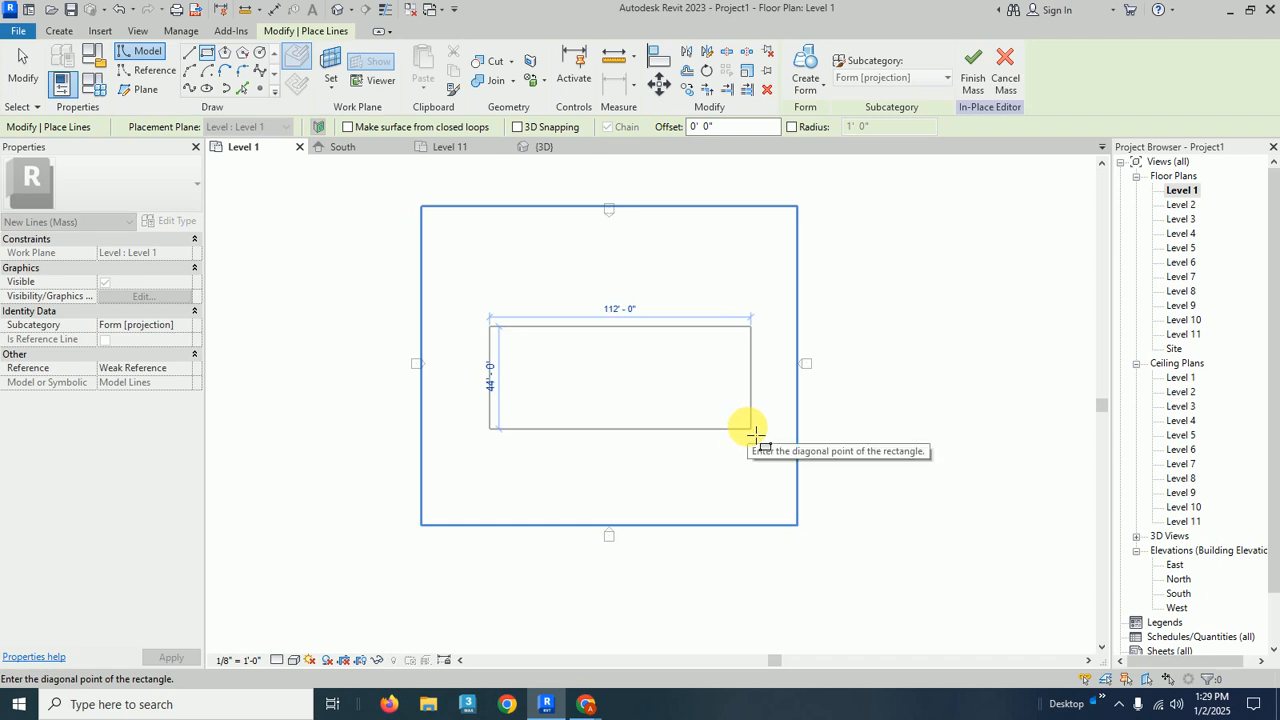
pyautogui.click(752, 430)
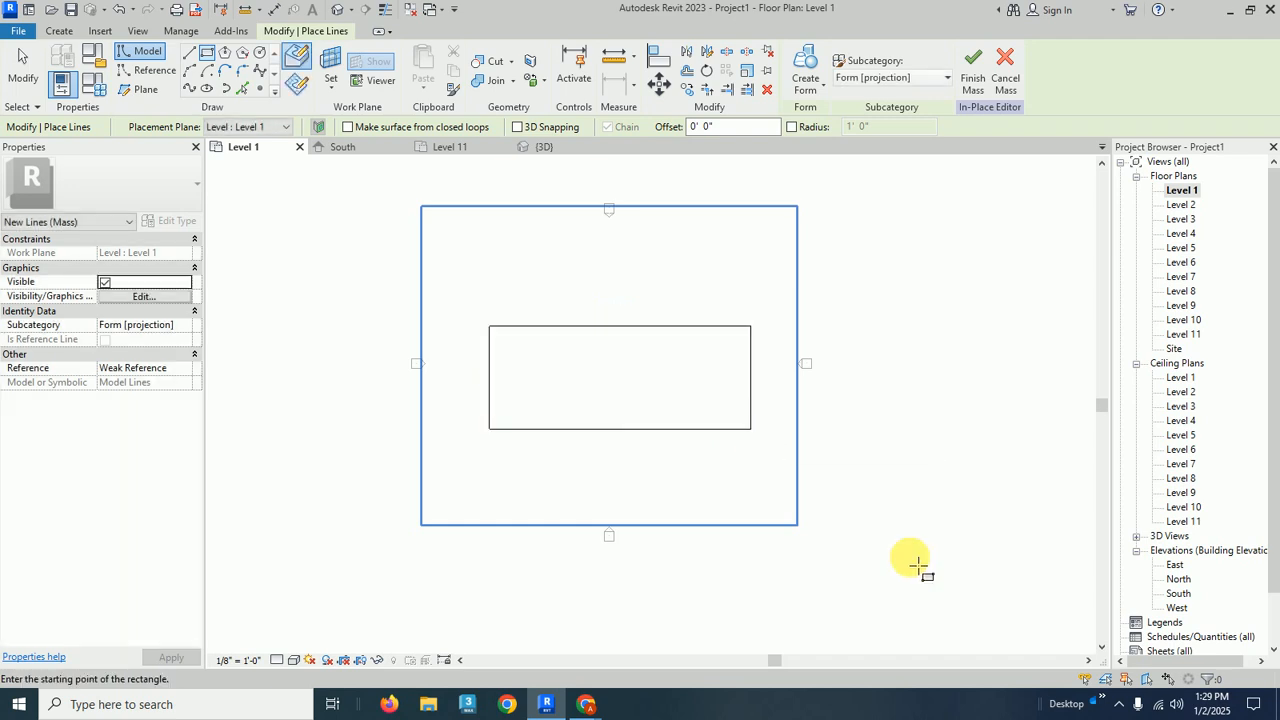
pyautogui.rightClick(892, 345)
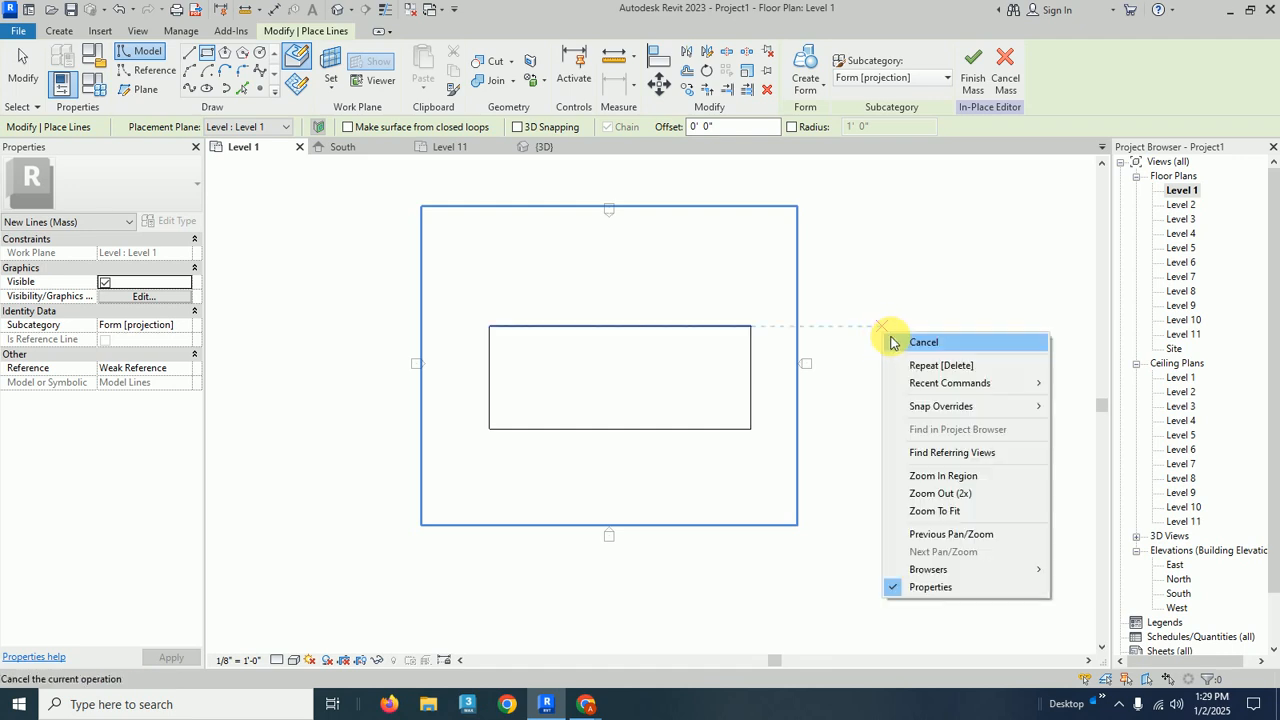
pyautogui.click(904, 342)
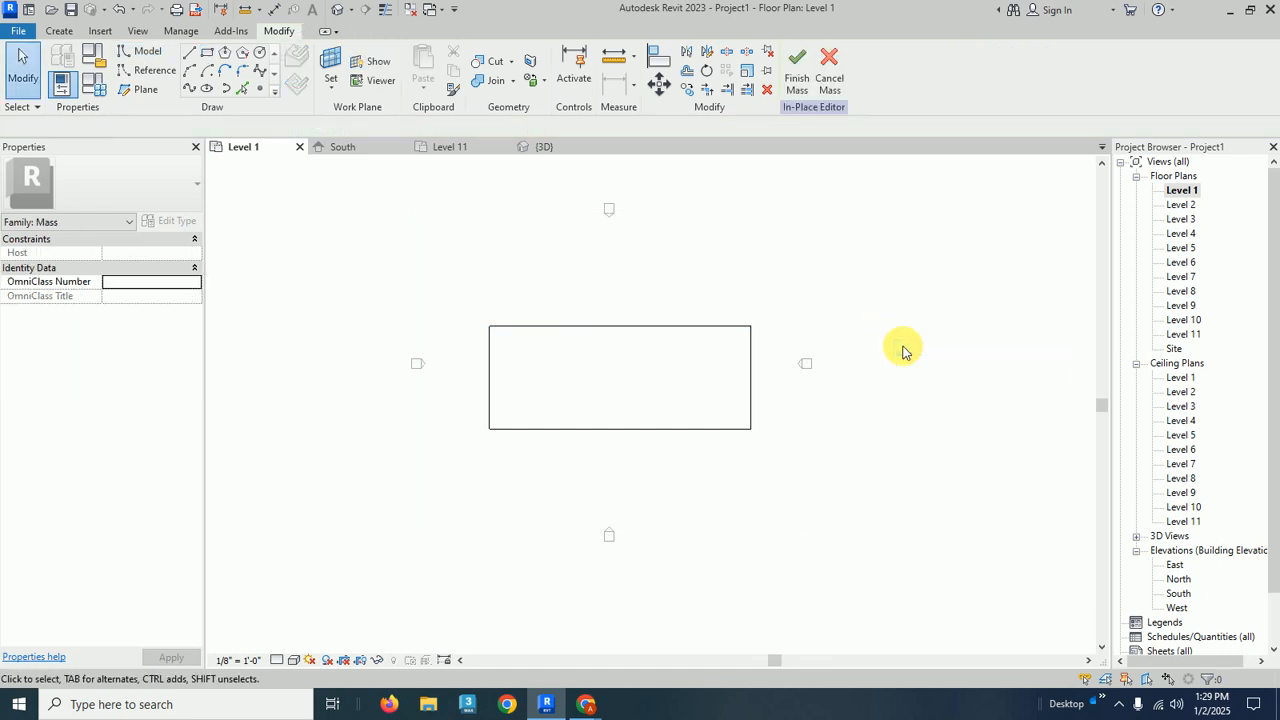
# Step: Create a solid form from the whole rectangle in the 3D view and raise its top face to Level 9
pyautogui.click(570, 146)
pyautogui.press('Tab')
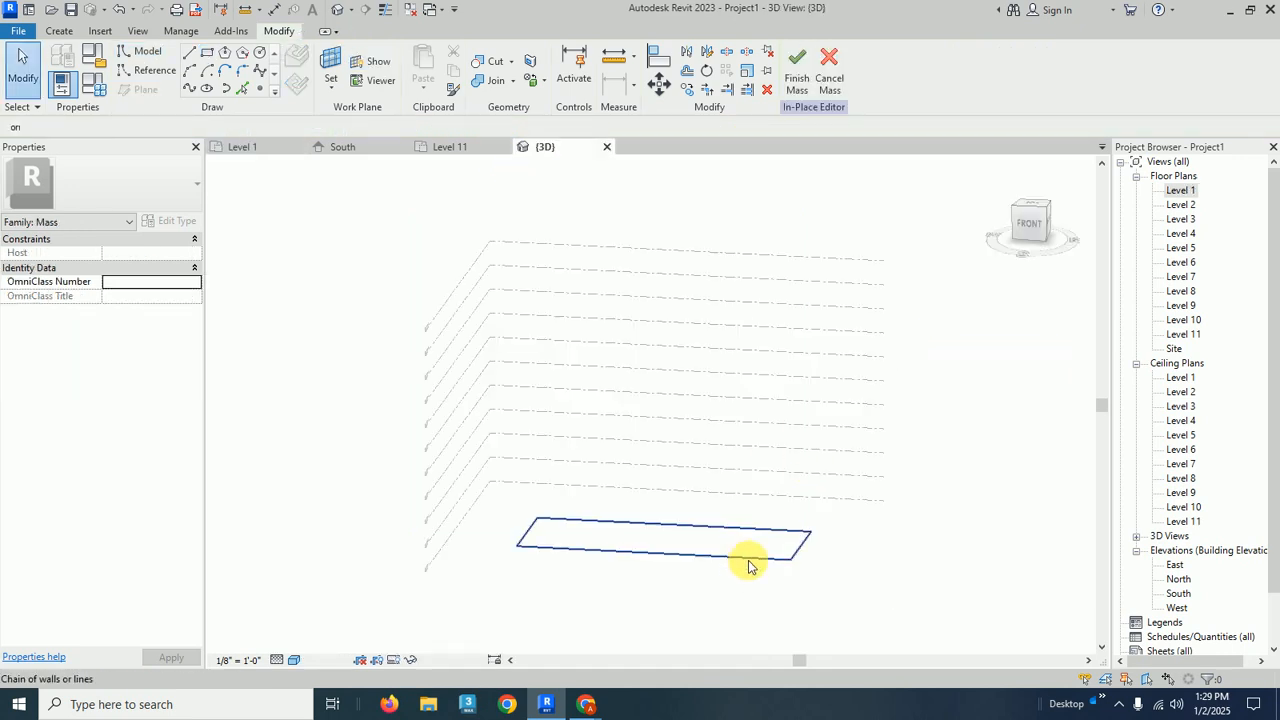
pyautogui.click(748, 563)
pyautogui.click(795, 95)
pyautogui.click(817, 120)
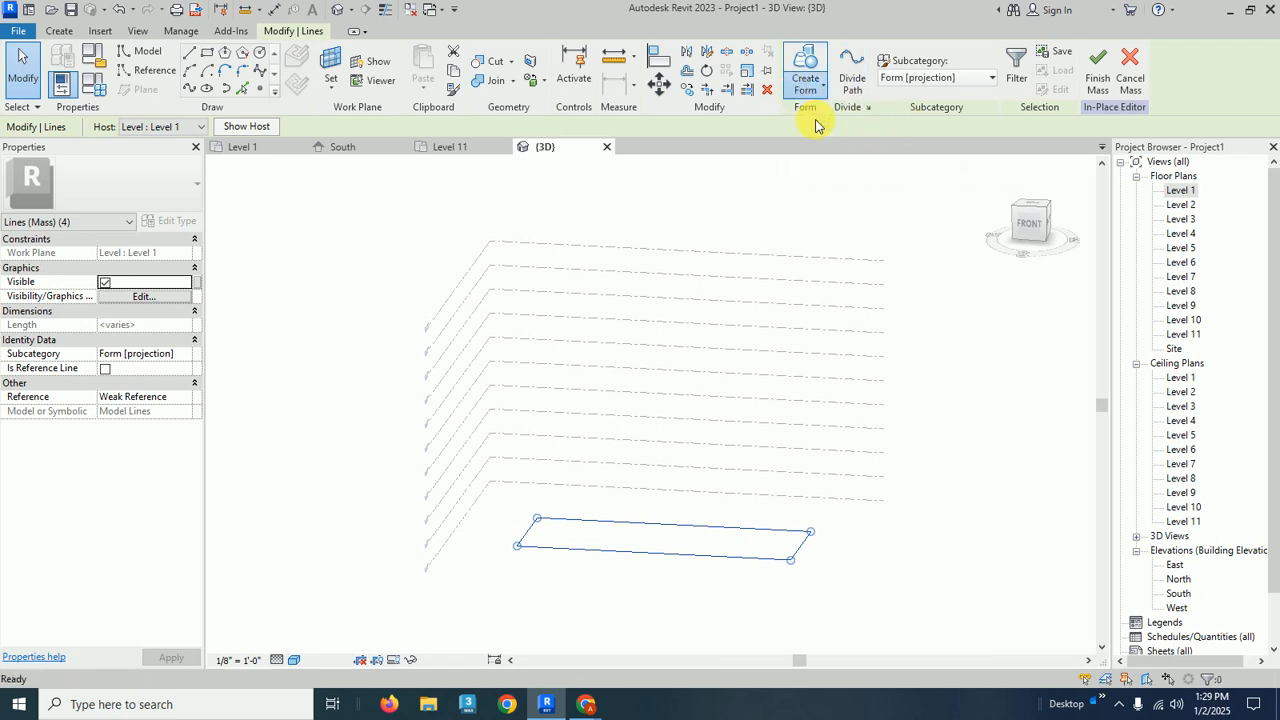
pyautogui.keyDown('shift'); pyautogui.moveTo(880, 512); pyautogui.dragTo(655, 405, button='middle'); pyautogui.keyUp('shift')
pyautogui.moveTo(663, 408); pyautogui.dragTo(662, 308)
pyautogui.click(870, 230)
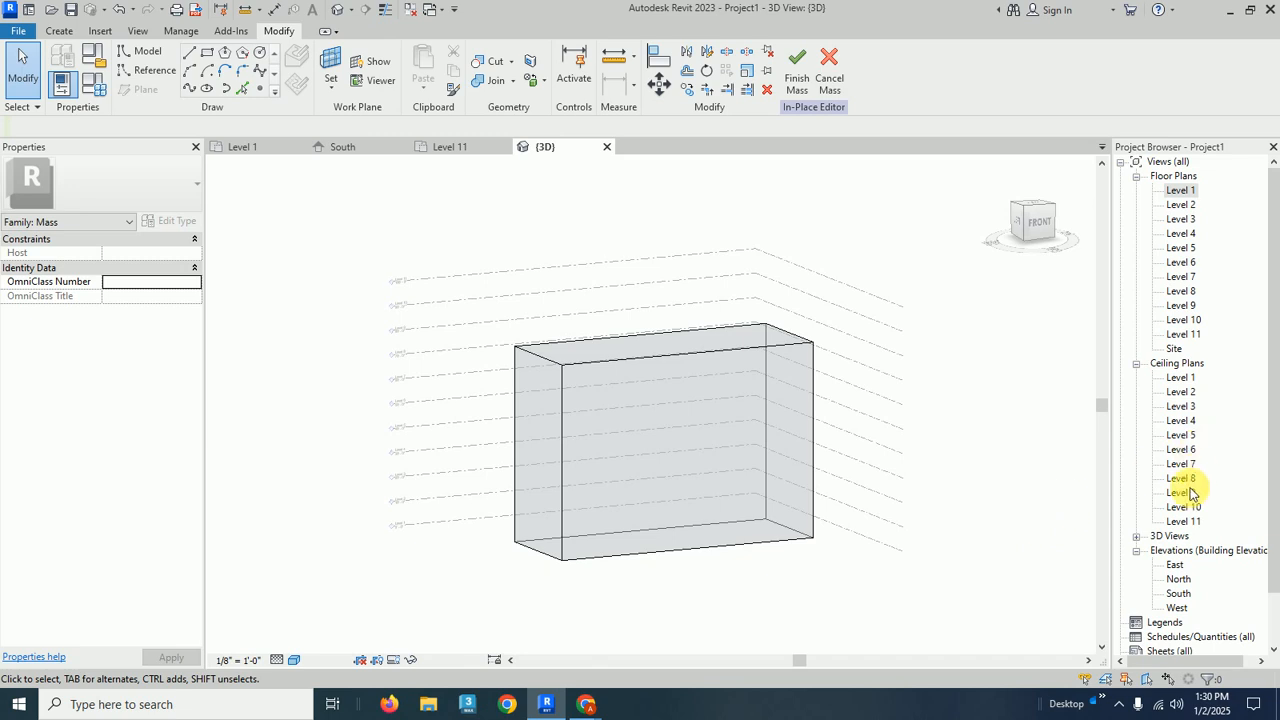
# Step: Open the South elevation and set the work plane to the south face of the box
pyautogui.click(1137, 365)
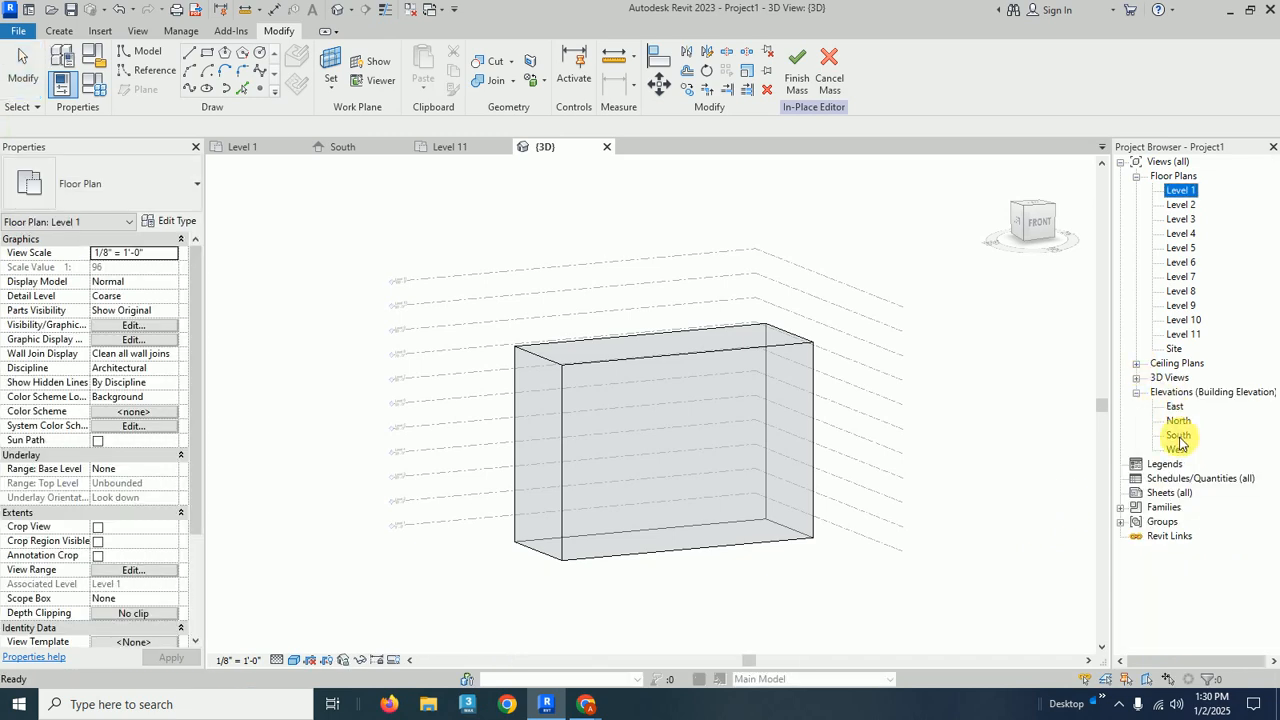
pyautogui.doubleClick(1179, 437)
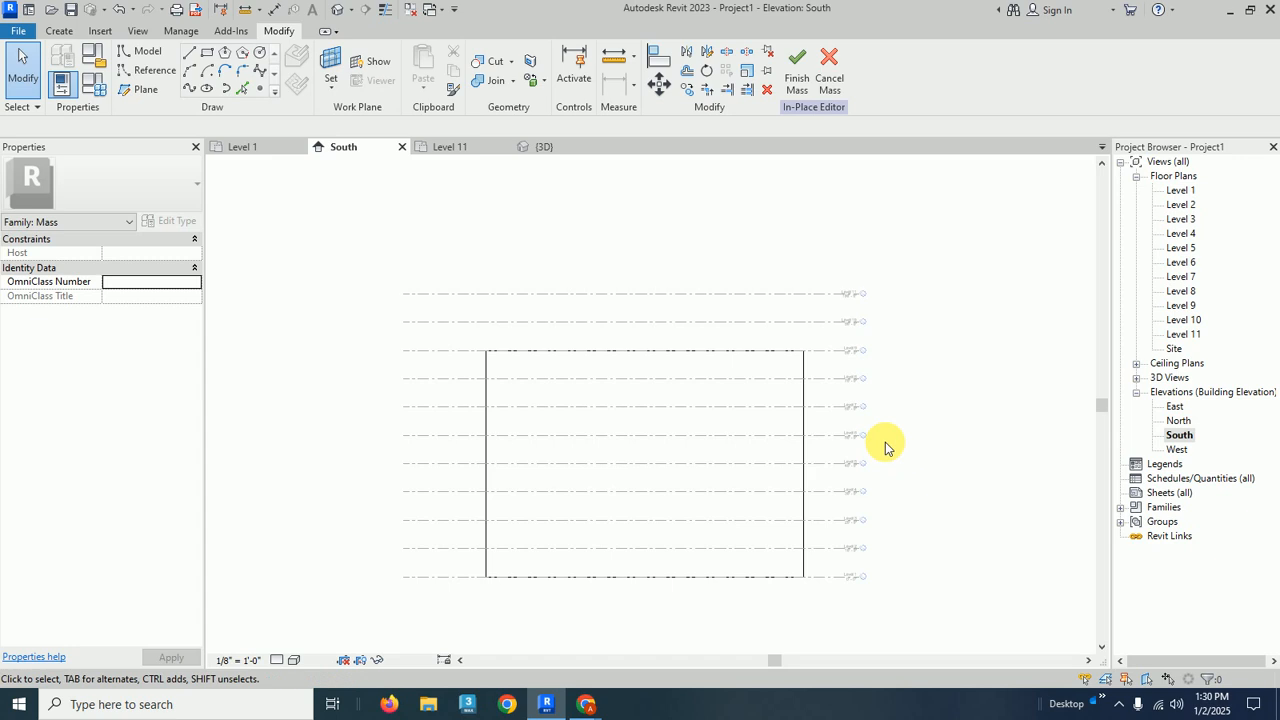
pyautogui.click(329, 62)
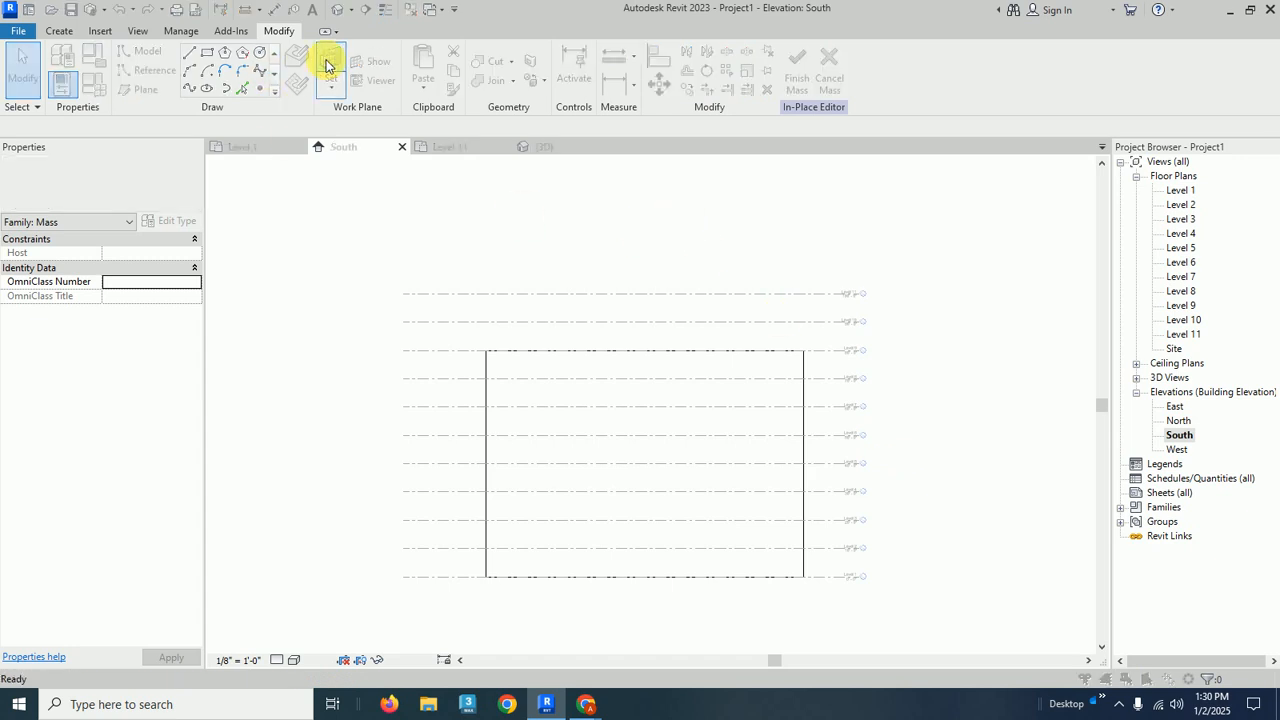
pyautogui.click(600, 446)
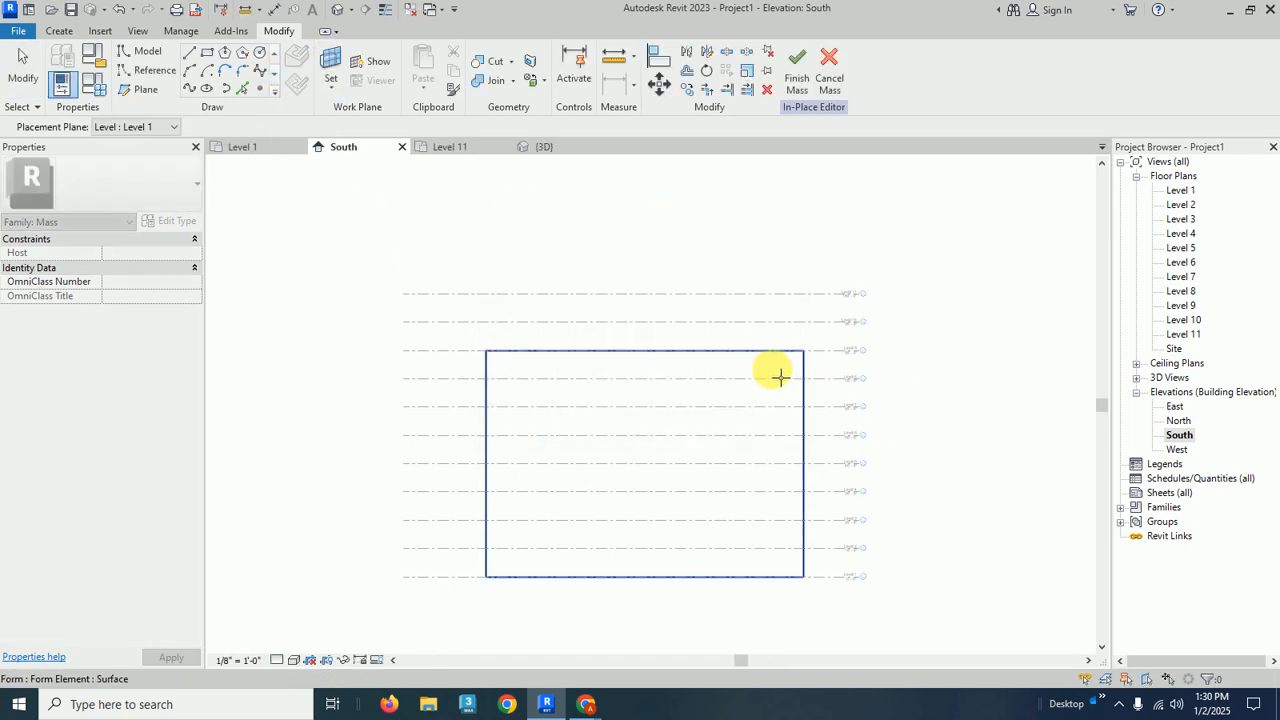
pyautogui.click(779, 376)
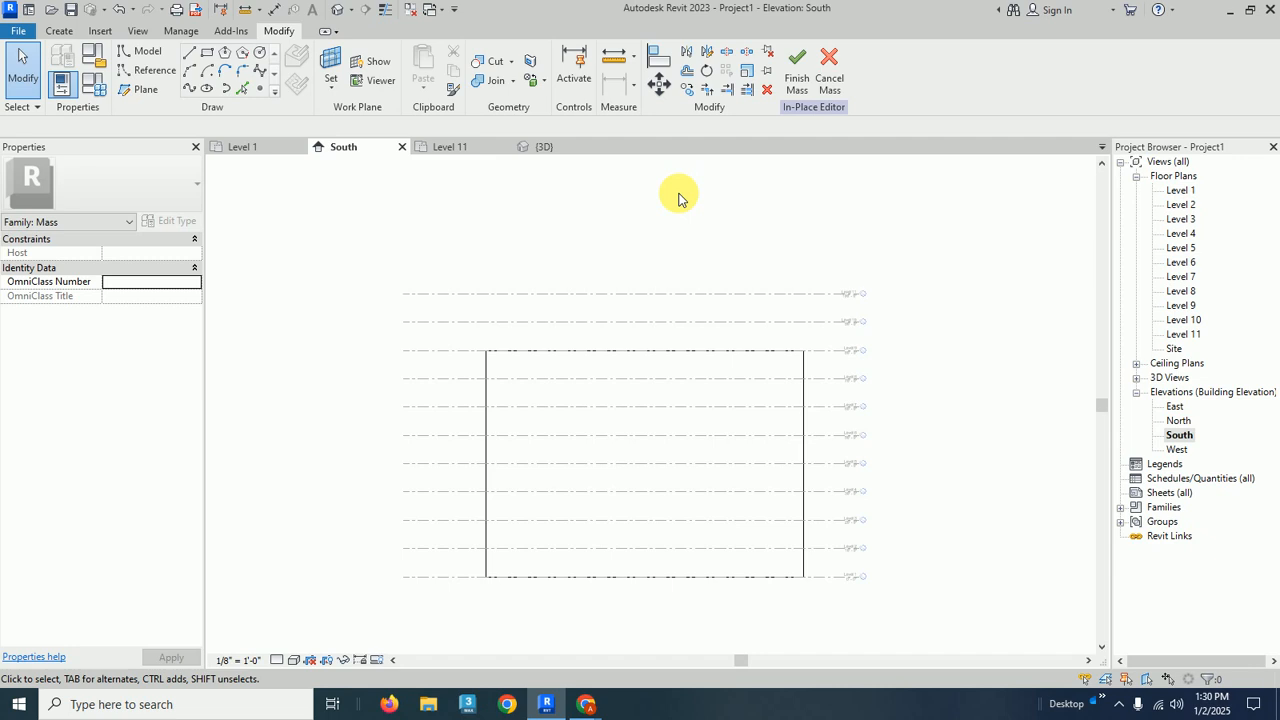
# Step: Sketch a closed half-round profile: a line along the box's full 112' top edge and a semicircular arc of 56' radius above it
pyautogui.click(192, 56)
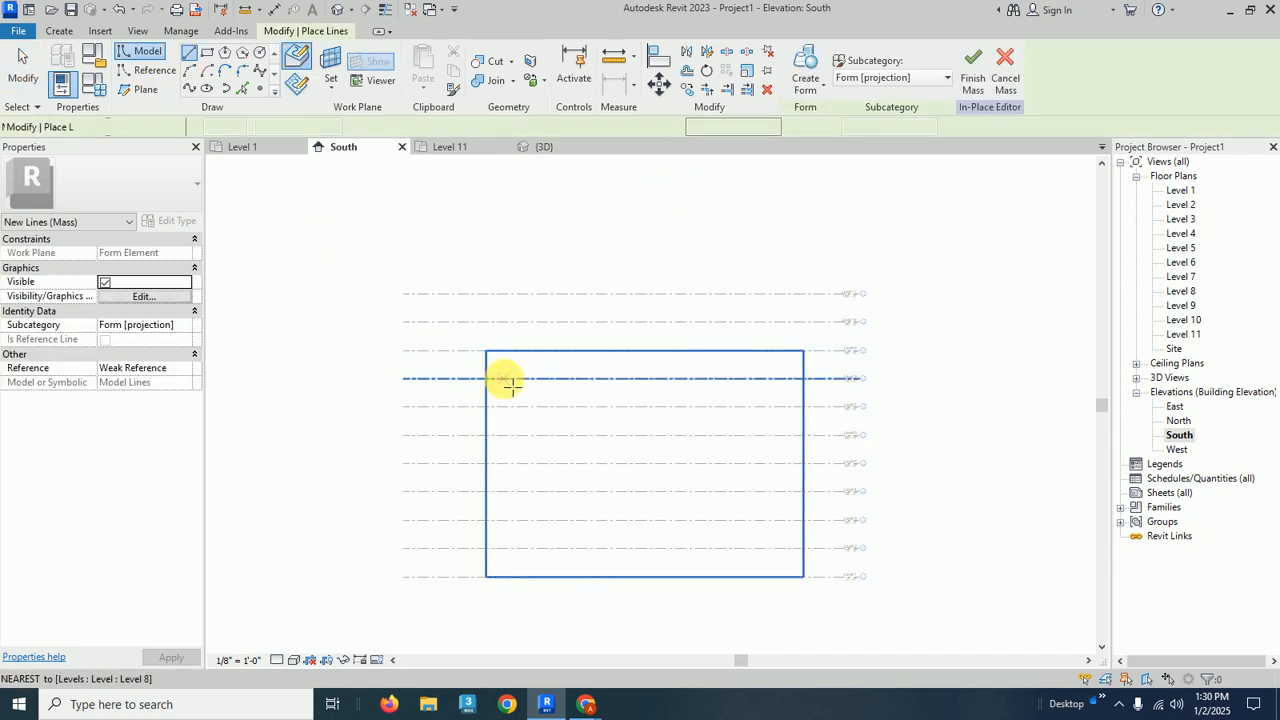
pyautogui.click(488, 351)
pyautogui.click(803, 351)
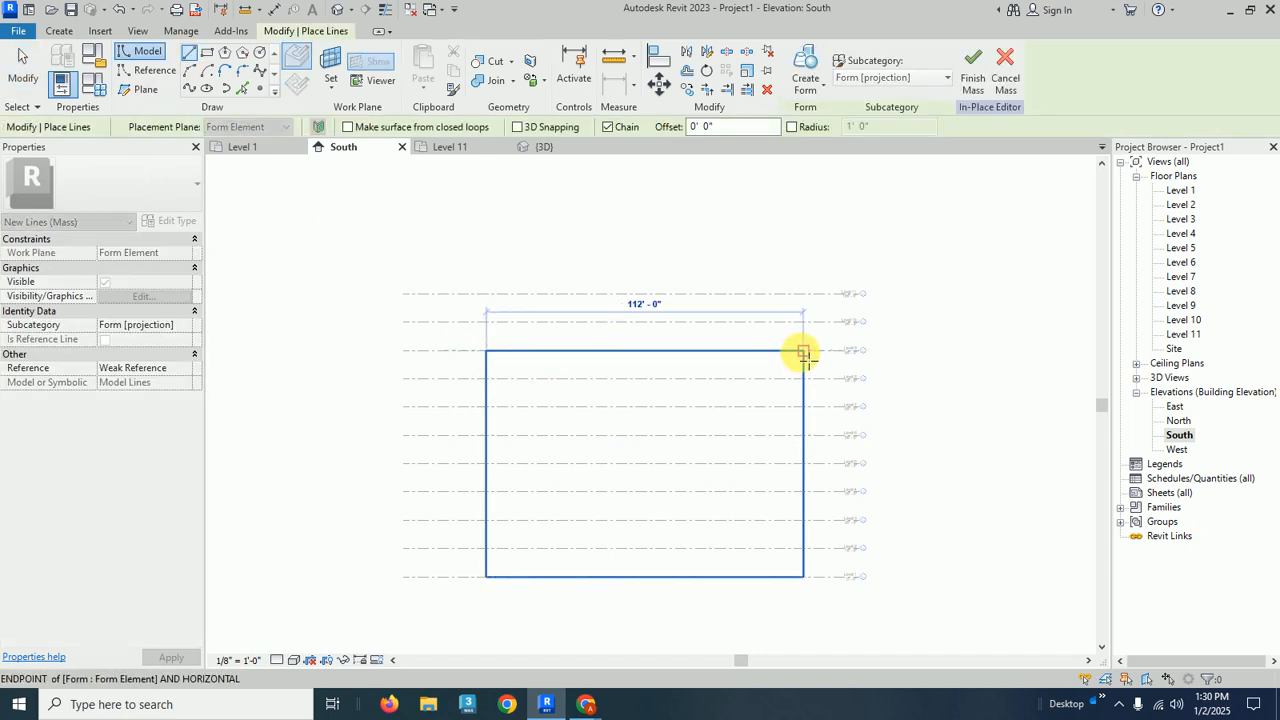
pyautogui.press('Escape')
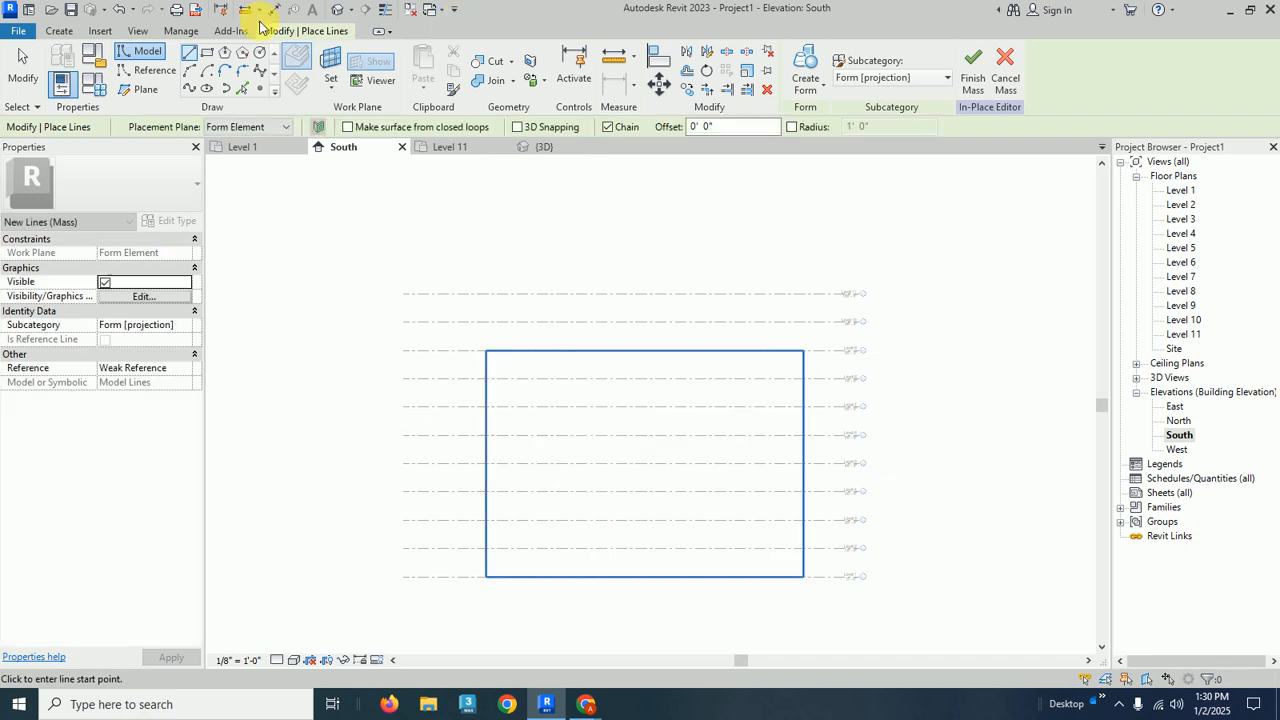
pyautogui.click(193, 77)
pyautogui.click(486, 351)
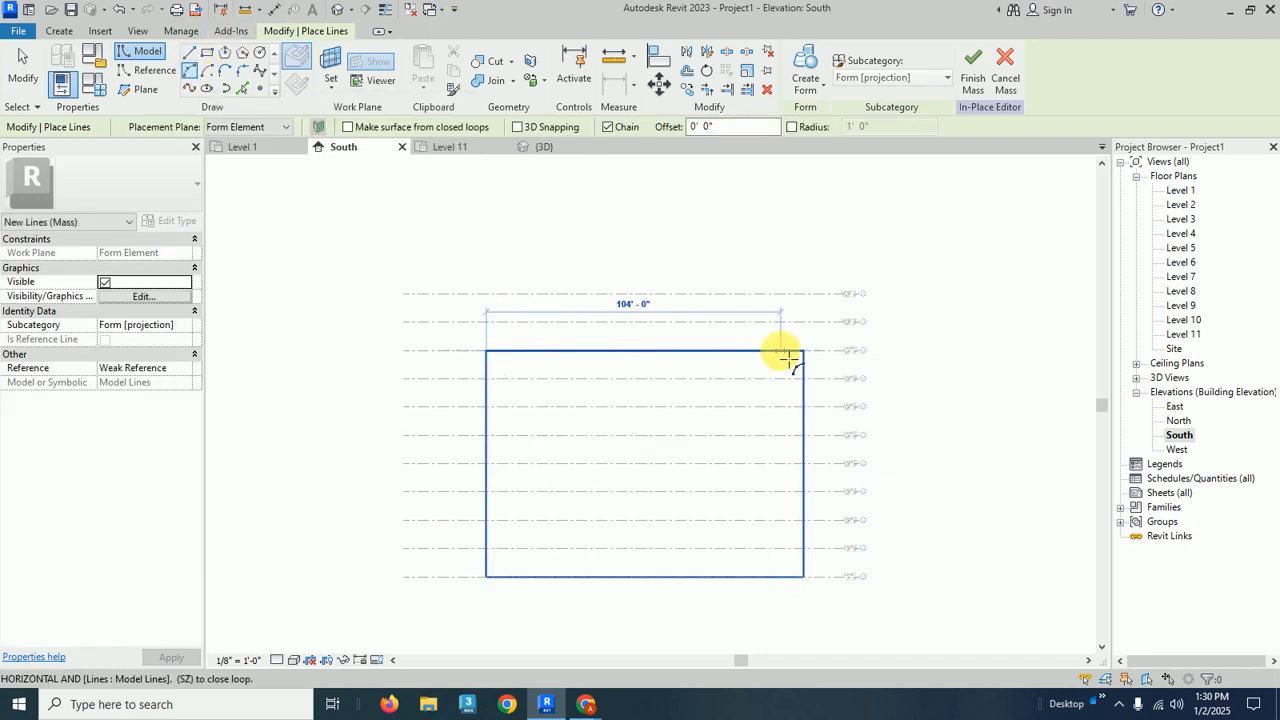
pyautogui.click(803, 351)
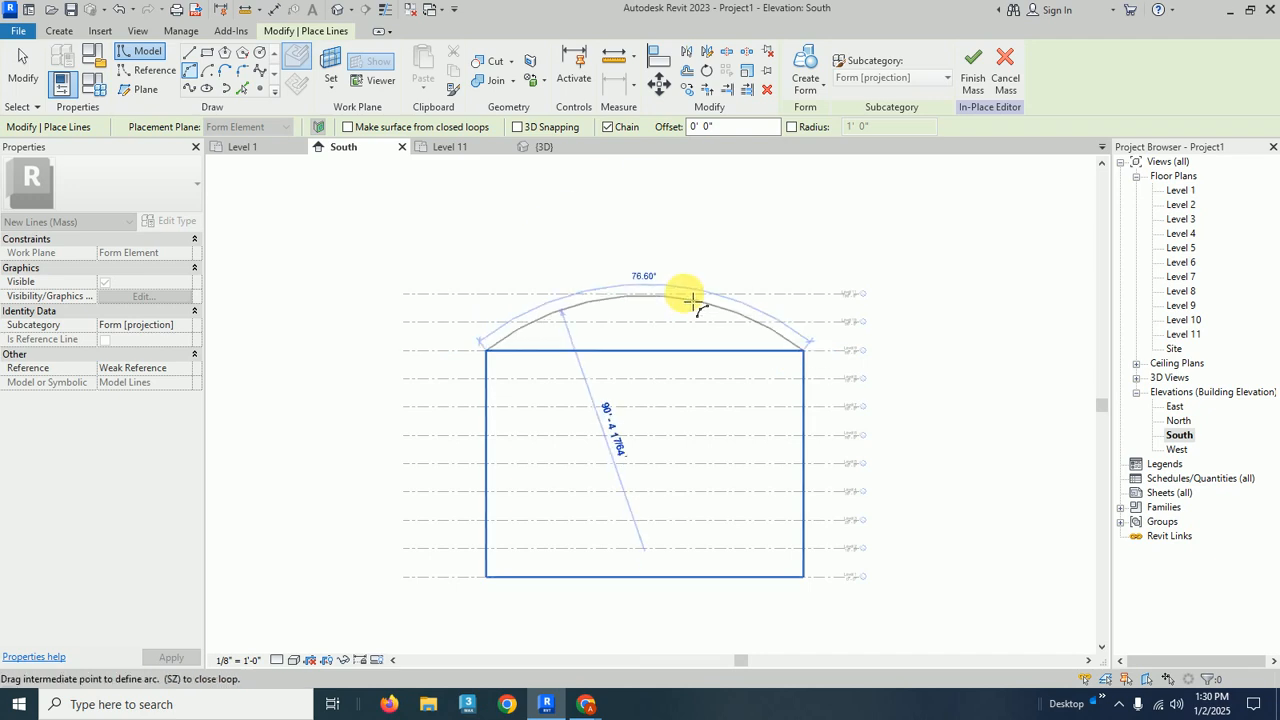
pyautogui.click(655, 250)
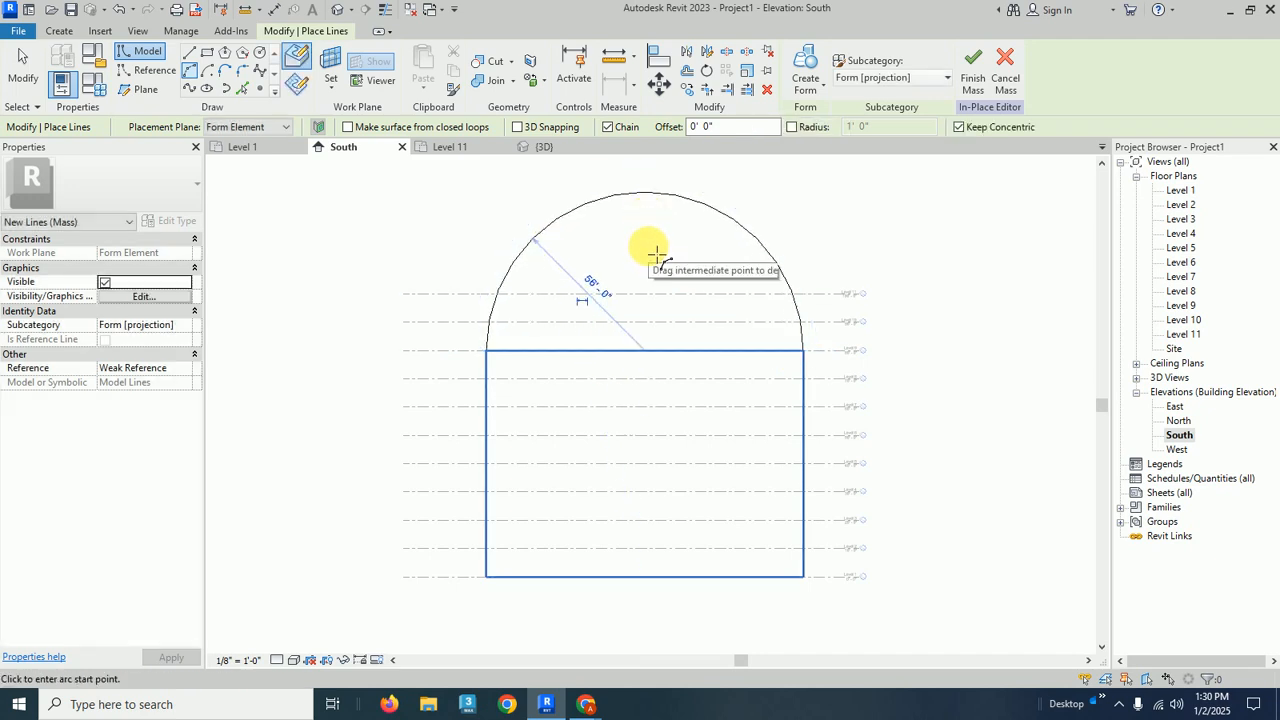
pyautogui.press('Escape')
pyautogui.press('Escape')
# Step: Create a solid form from the half-round profile in the 3D view and pull its outer face back over the box to its rear edge
pyautogui.click(556, 147)
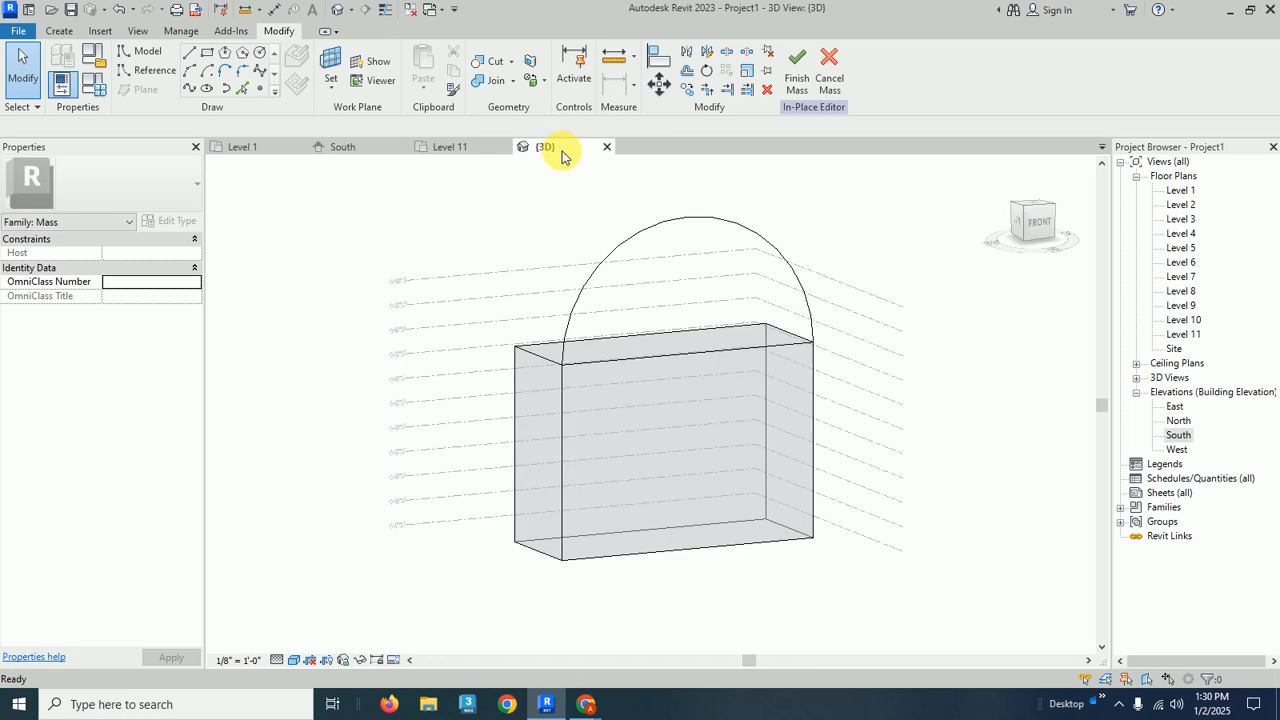
pyautogui.click(648, 235)
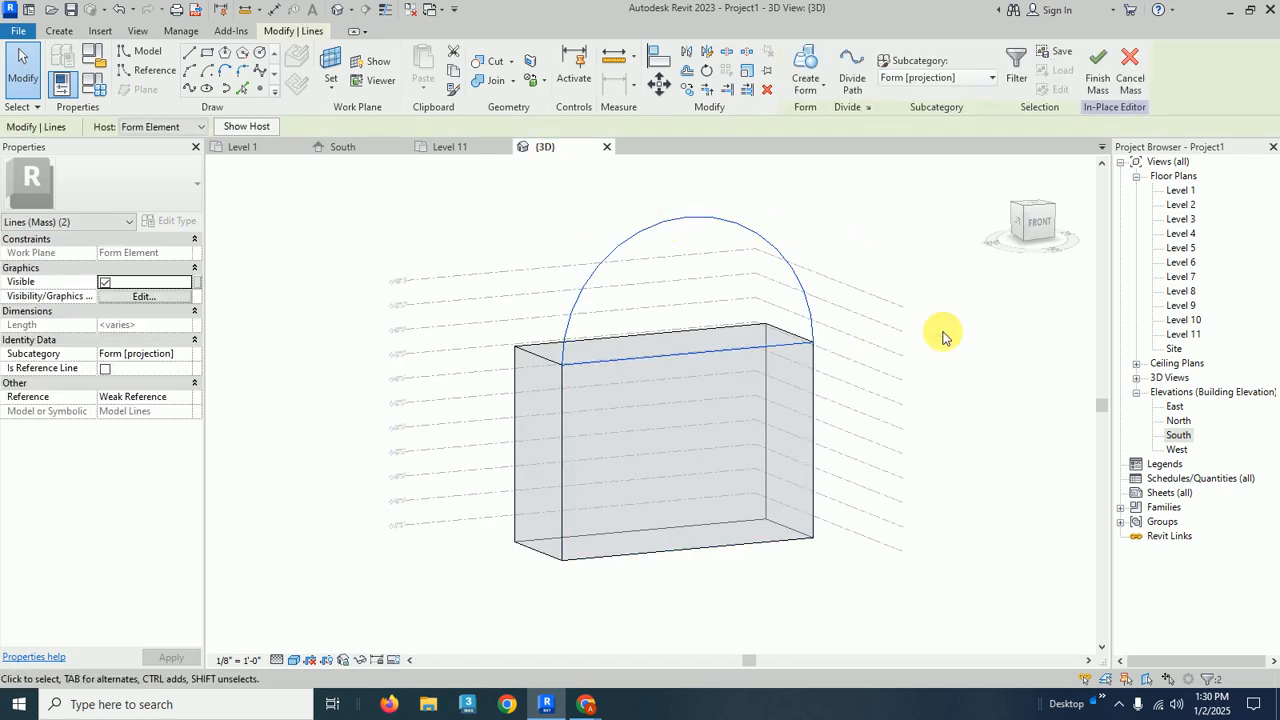
pyautogui.click(795, 88)
pyautogui.click(820, 119)
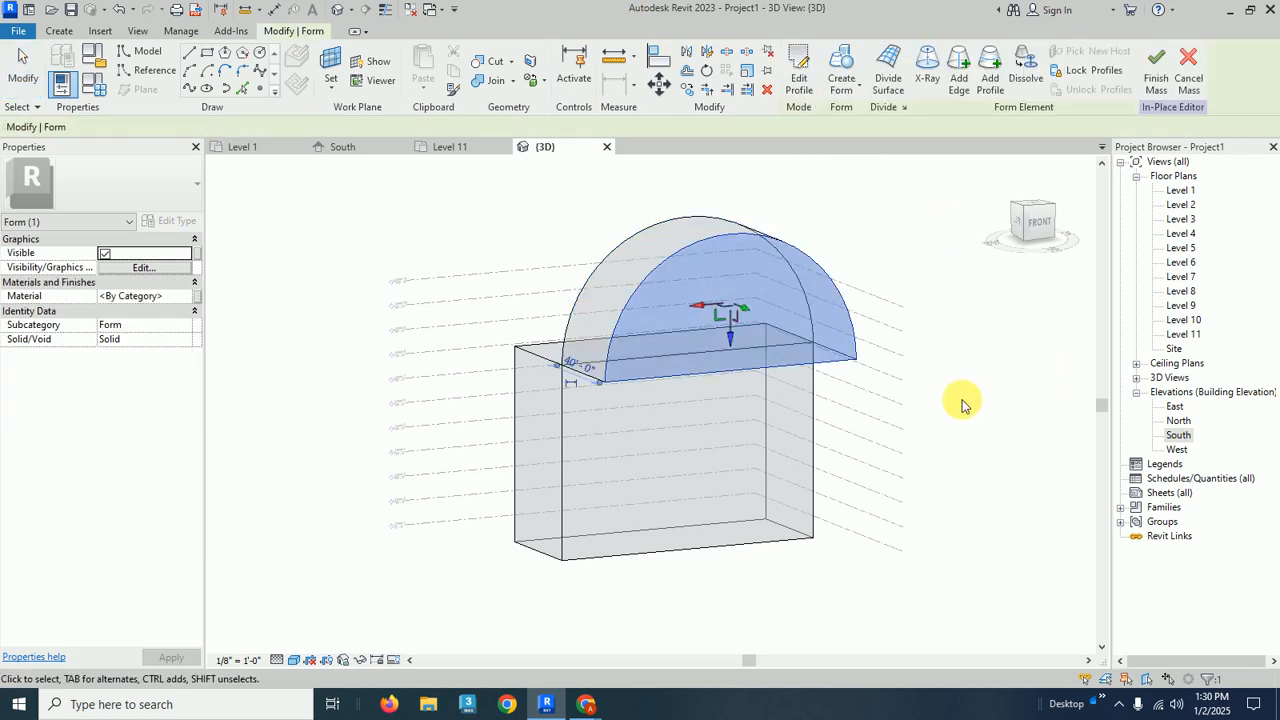
pyautogui.keyDown('shift'); pyautogui.moveTo(843, 462); pyautogui.dragTo(809, 503, button='middle'); pyautogui.keyUp('shift')
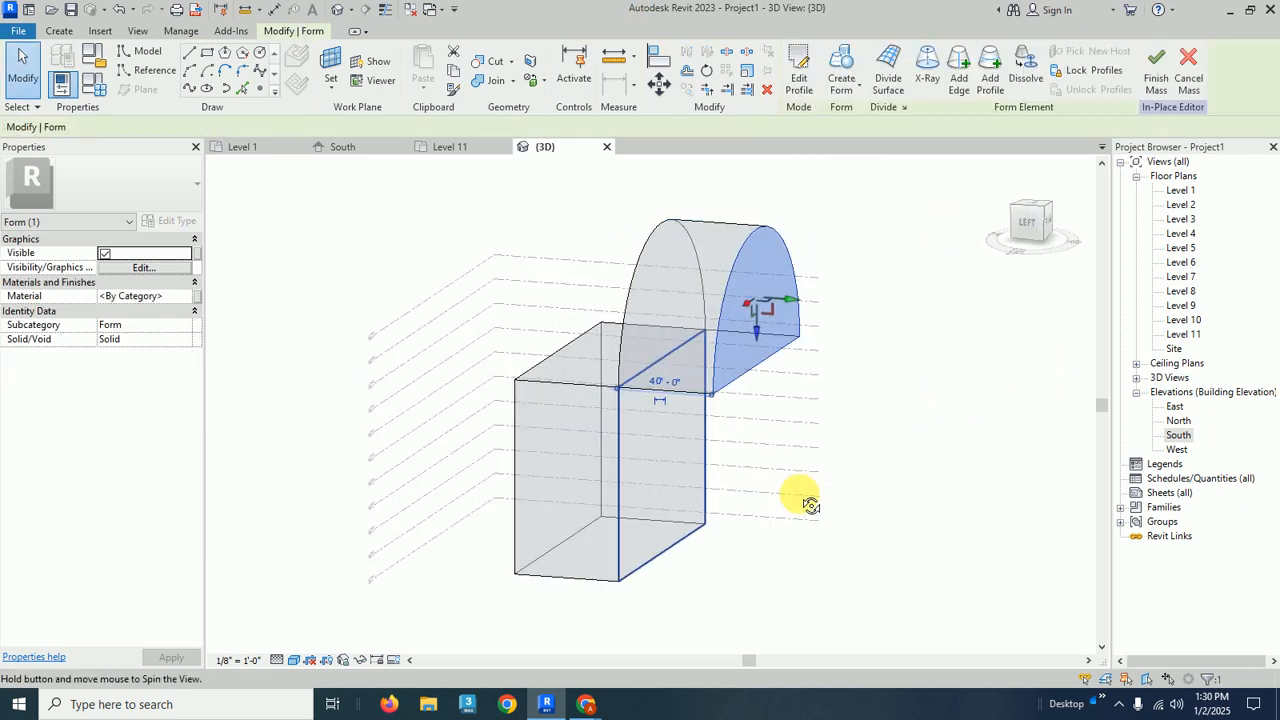
pyautogui.moveTo(797, 305); pyautogui.dragTo(606, 300)
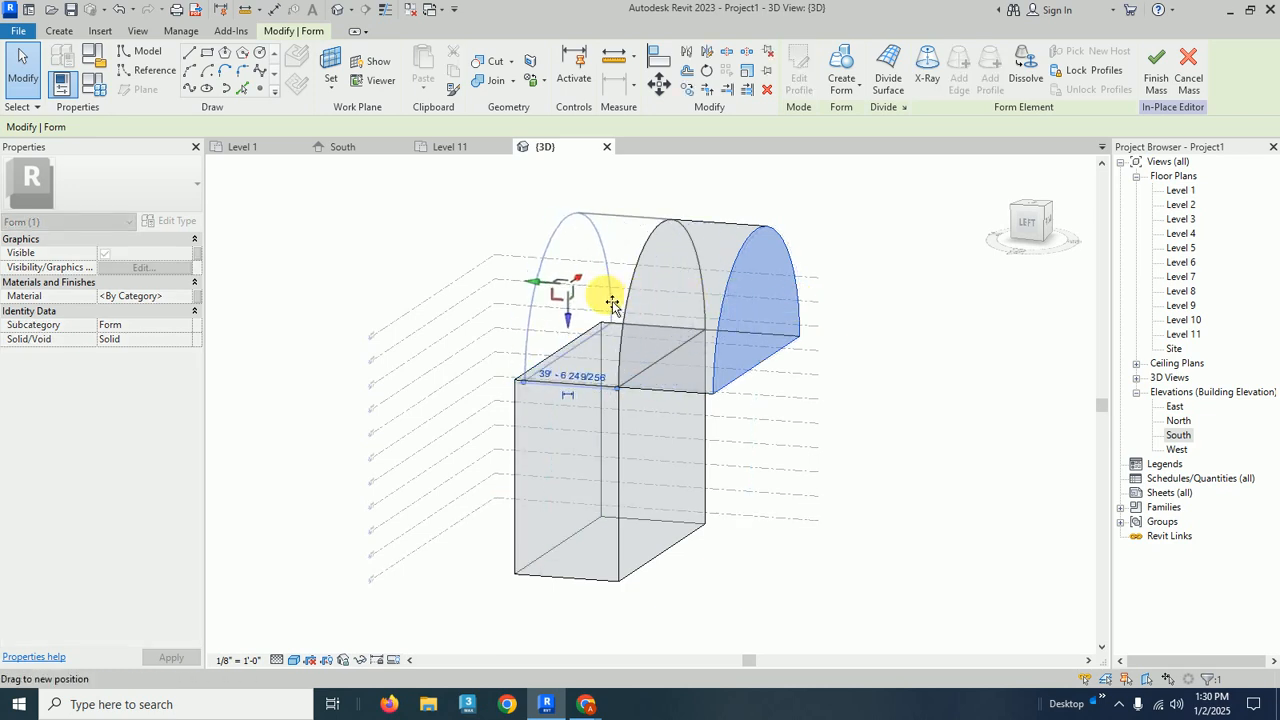
pyautogui.click(960, 363)
pyautogui.keyDown('shift'); pyautogui.moveTo(960, 380); pyautogui.dragTo(851, 387, button='middle'); pyautogui.keyUp('shift')
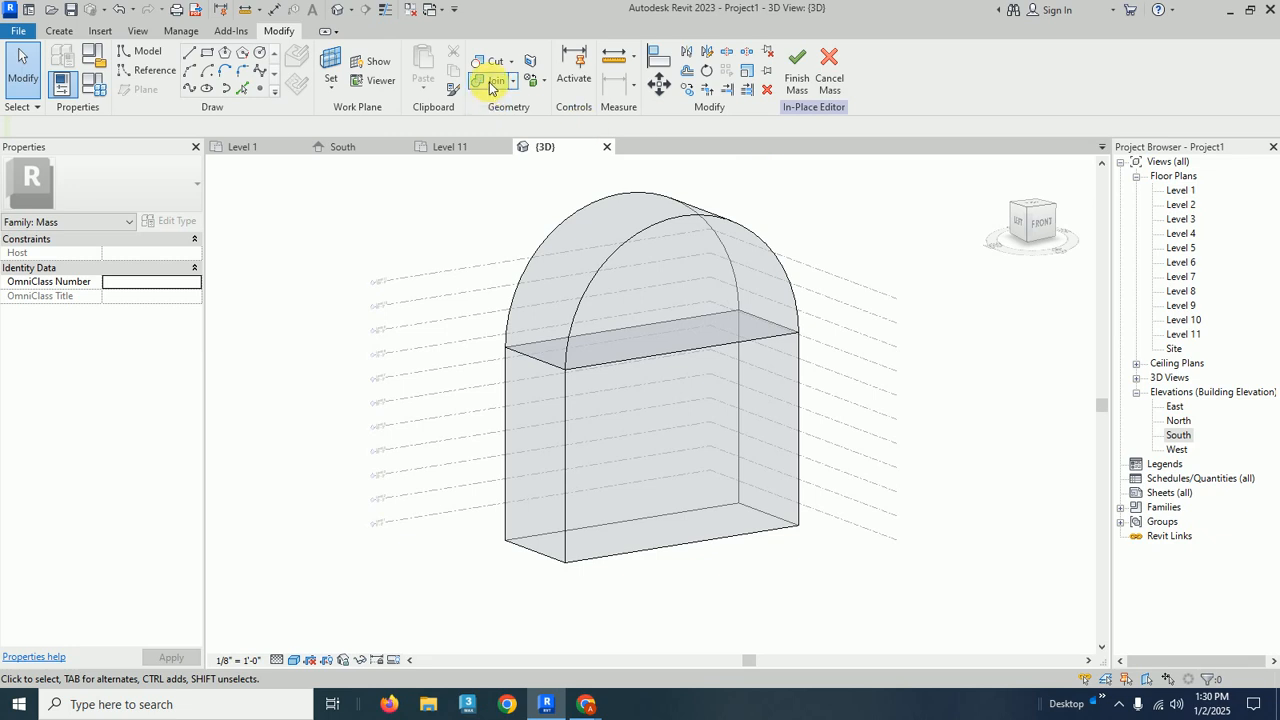
# Step: Try to join the half-round form with the box below it
pyautogui.click(488, 85)
pyautogui.click(743, 223)
pyautogui.click(797, 372)
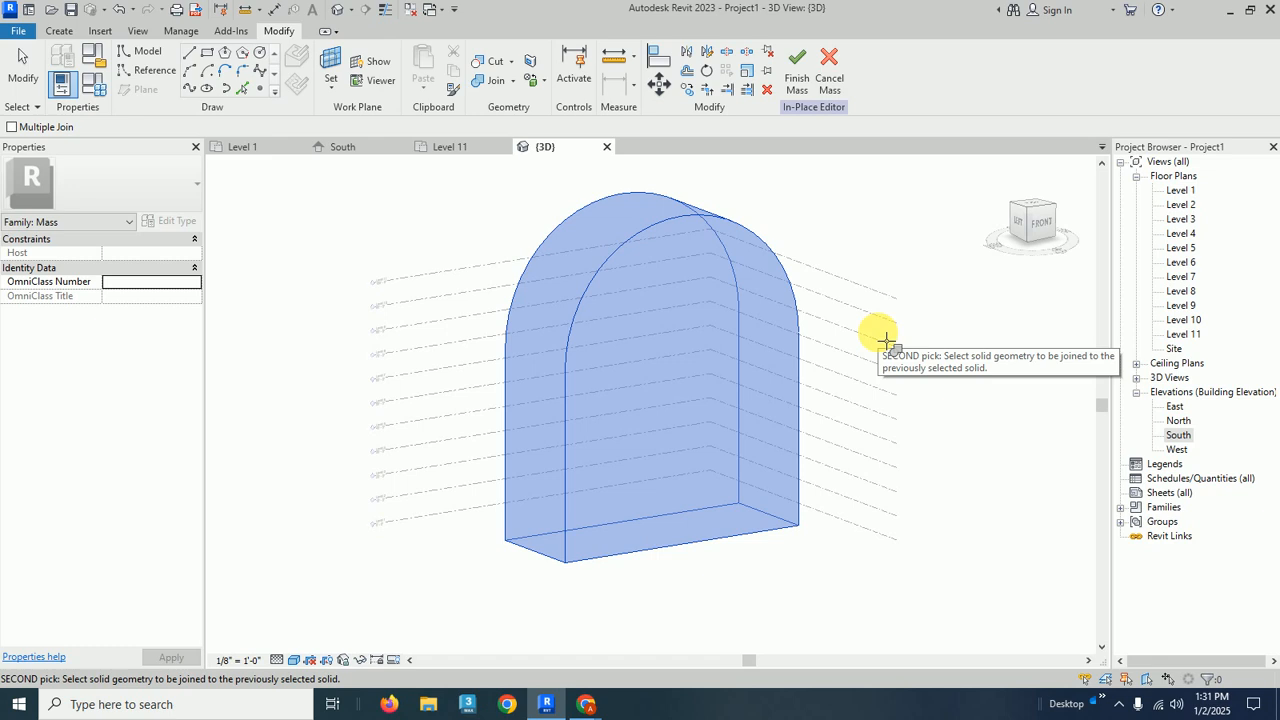
pyautogui.press('Escape')
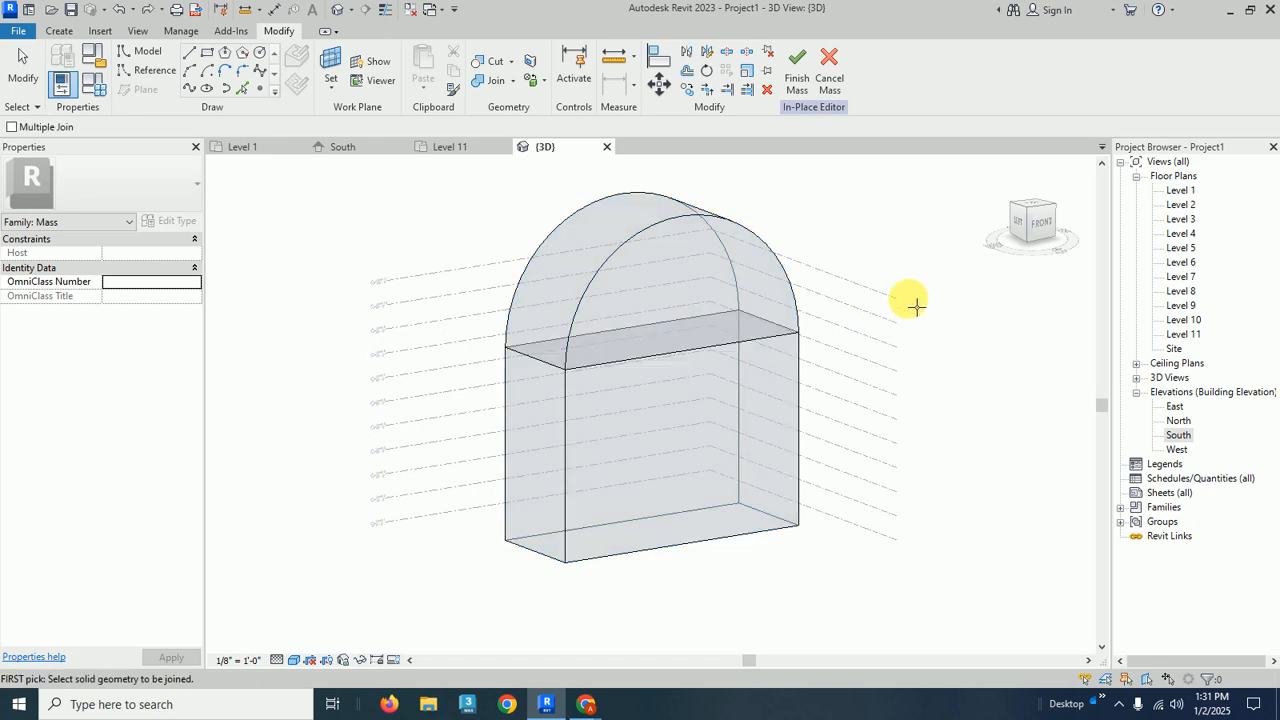
pyautogui.press('Escape')
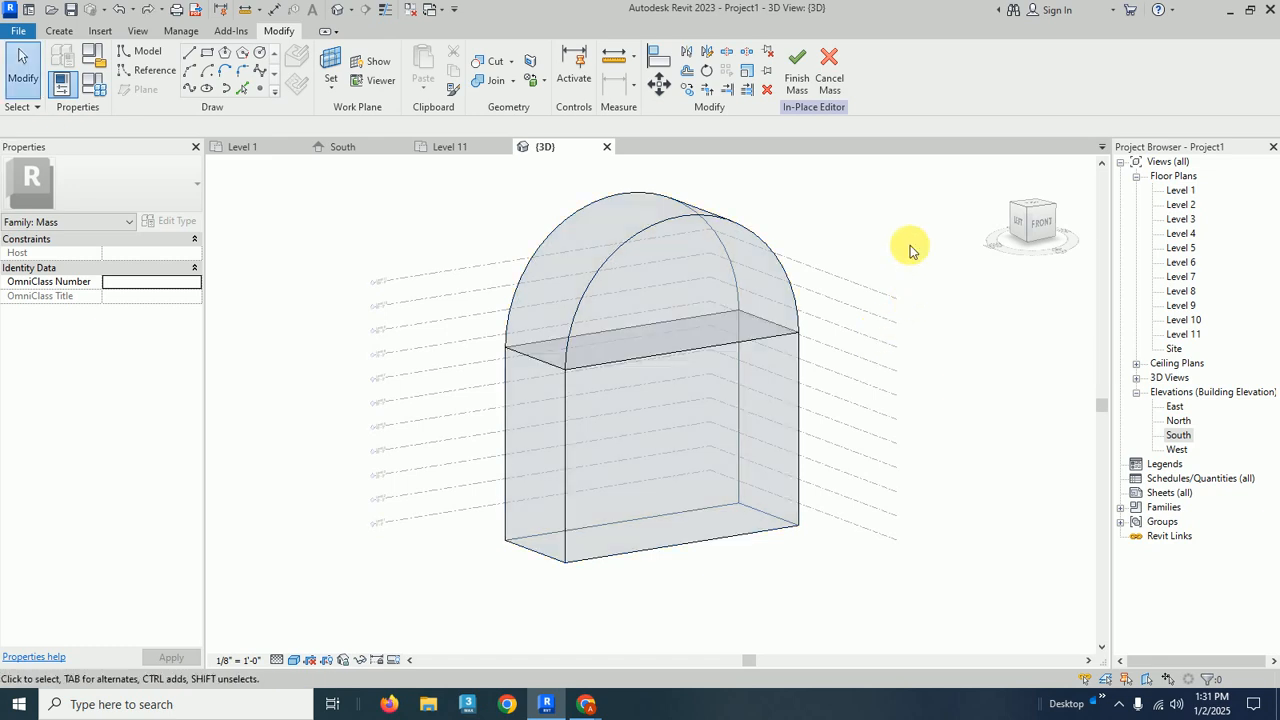
# Step: Sketch a circle of about 20' radius in the South elevation, centred on the midpoint of the box's top edge
pyautogui.doubleClick(1193, 438)
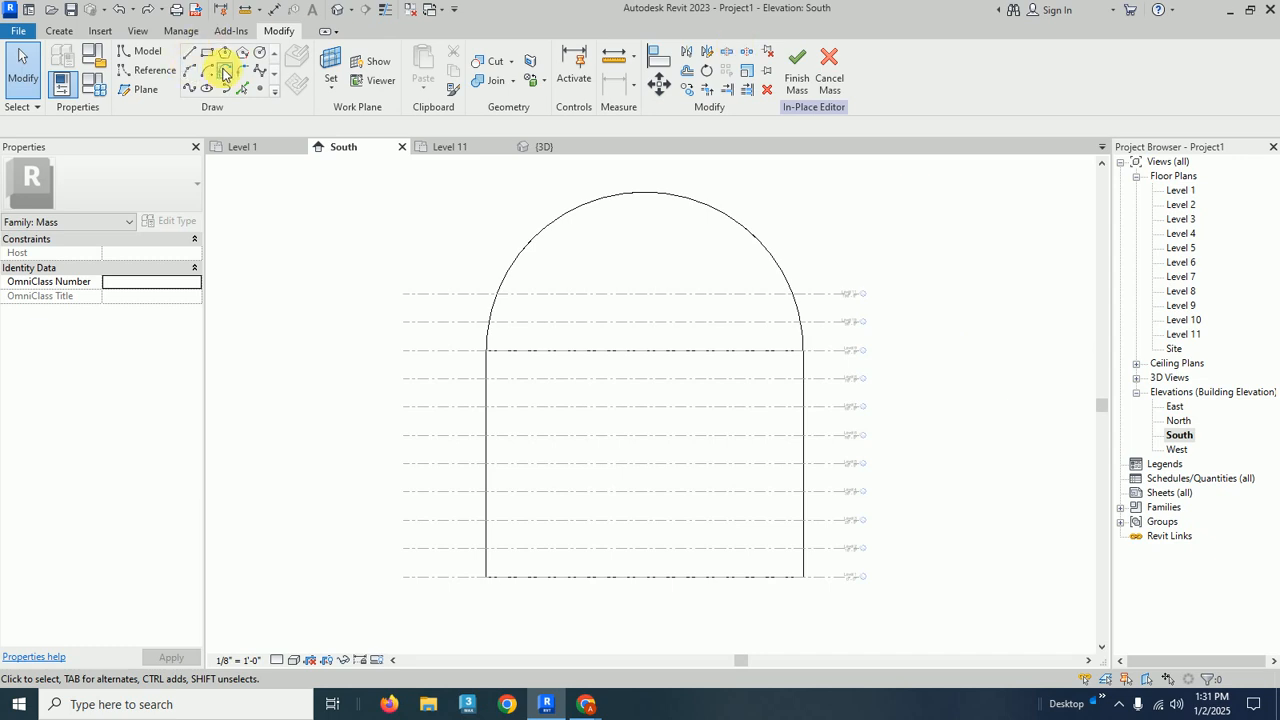
pyautogui.click(258, 55)
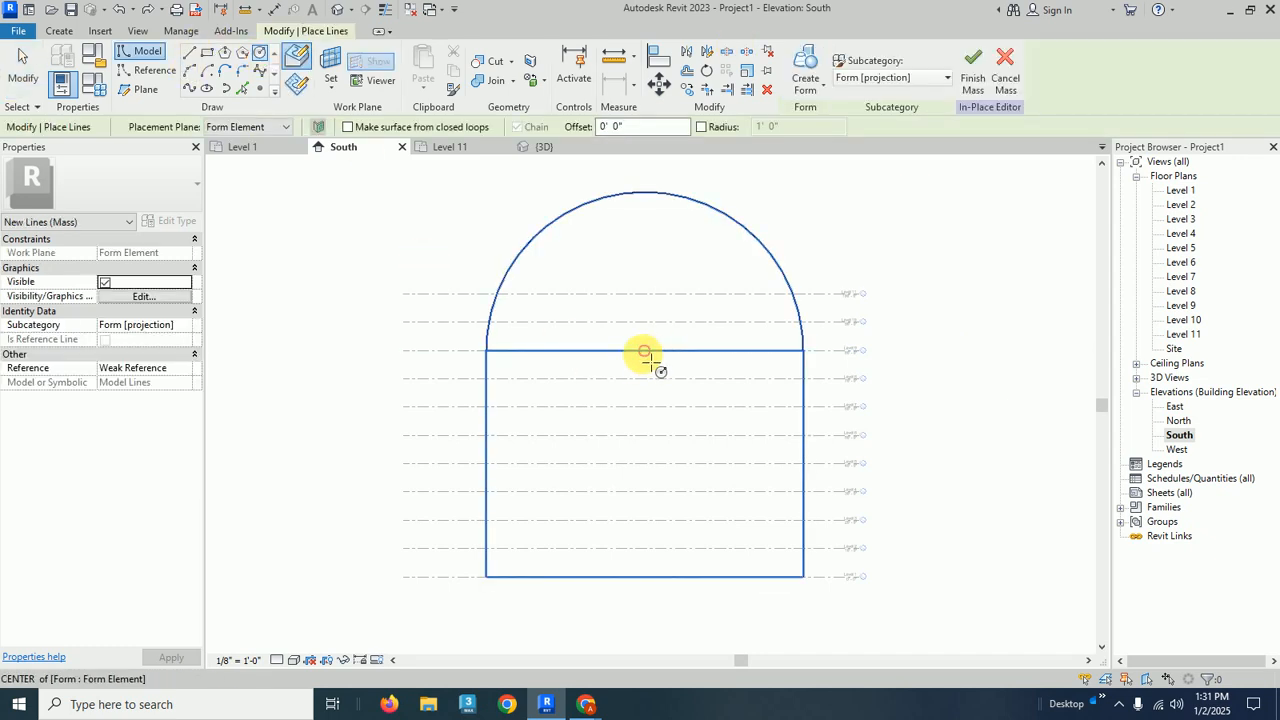
pyautogui.click(644, 350)
pyautogui.click(690, 318)
pyautogui.press('Escape')
pyautogui.press('Escape')
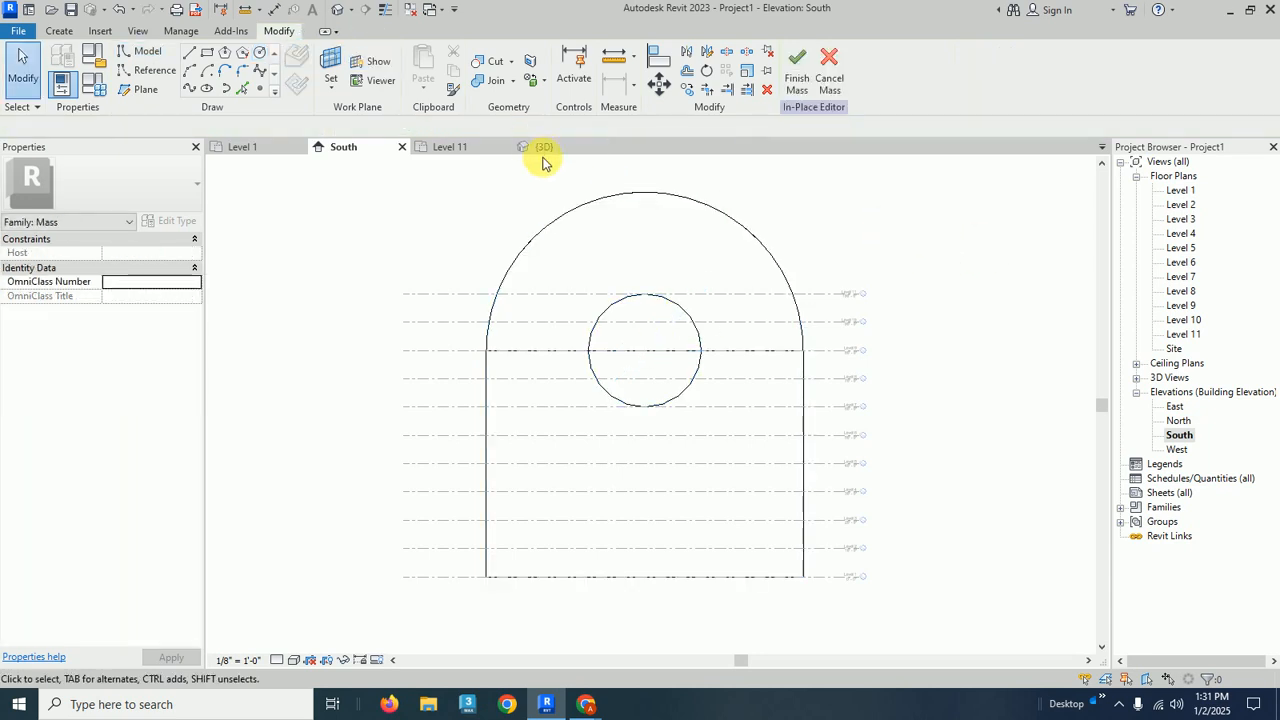
# Step: Join the half-round form and the box into one solid in the 3D view and end the command
pyautogui.click(543, 147)
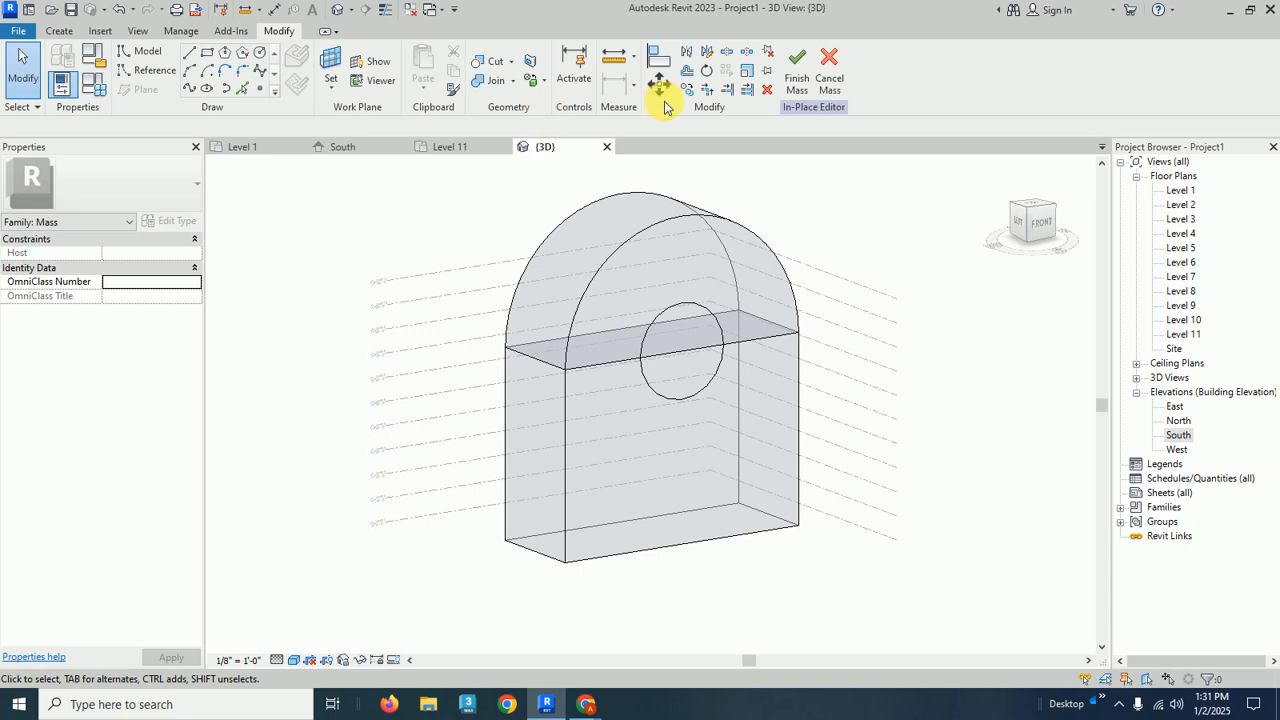
pyautogui.click(494, 80)
pyautogui.click(732, 239)
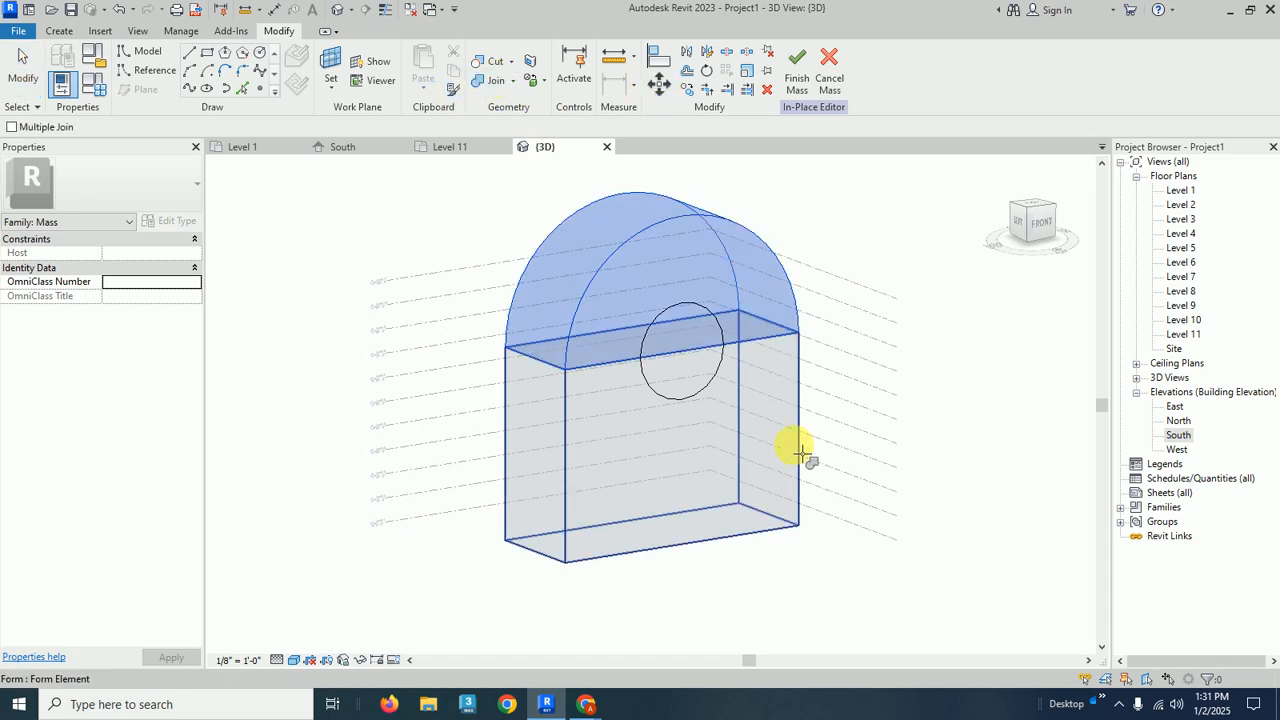
pyautogui.click(799, 448)
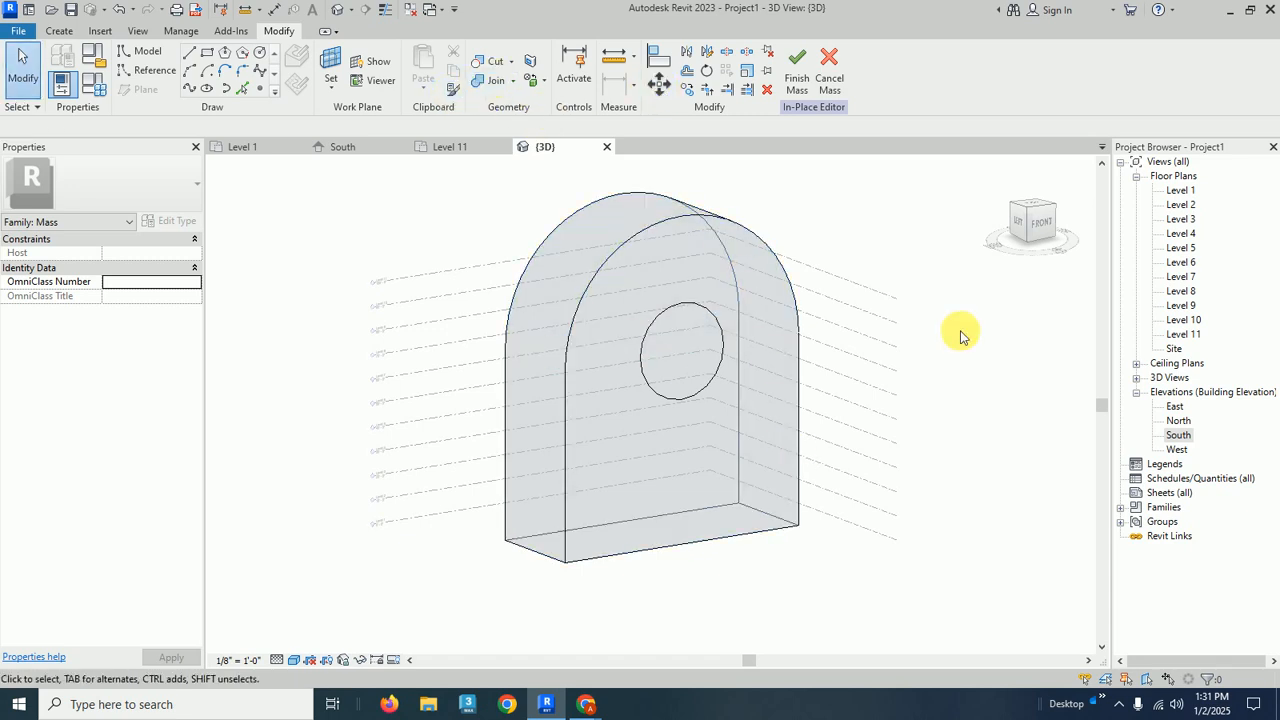
# Step: Try to create a void form from the circle on the south face using the second form option
pyautogui.click(708, 308)
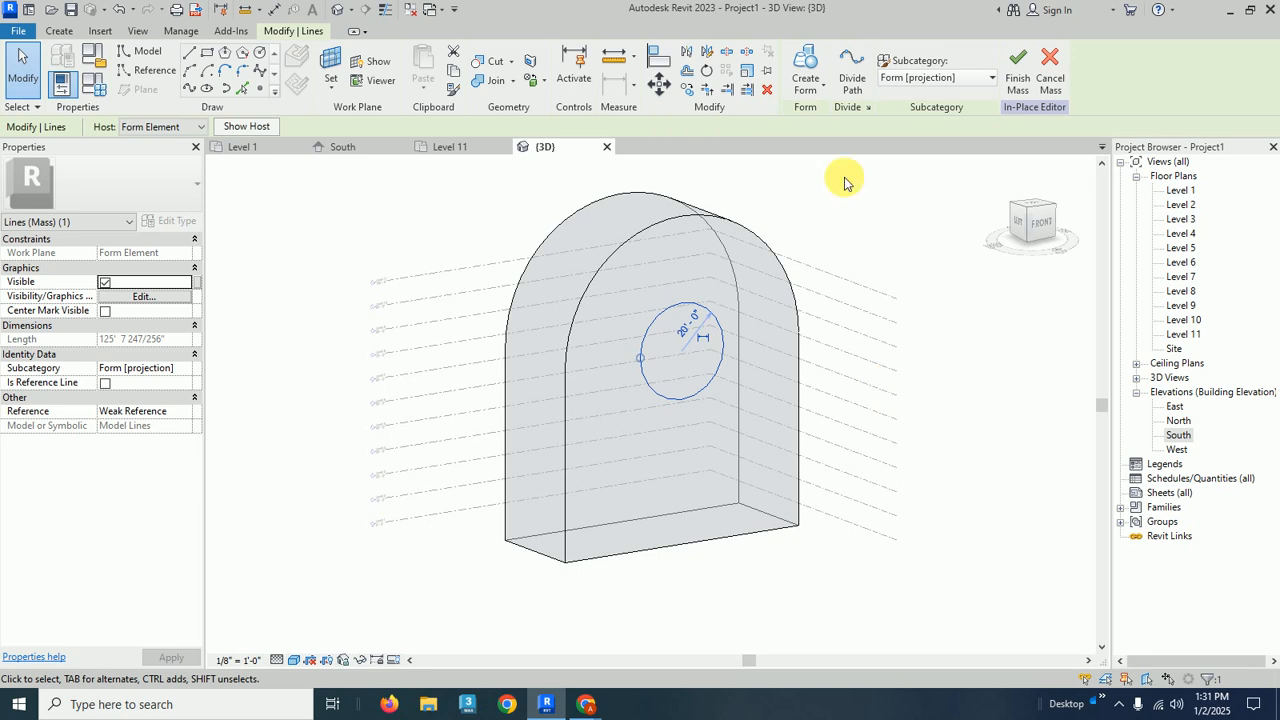
pyautogui.click(806, 82)
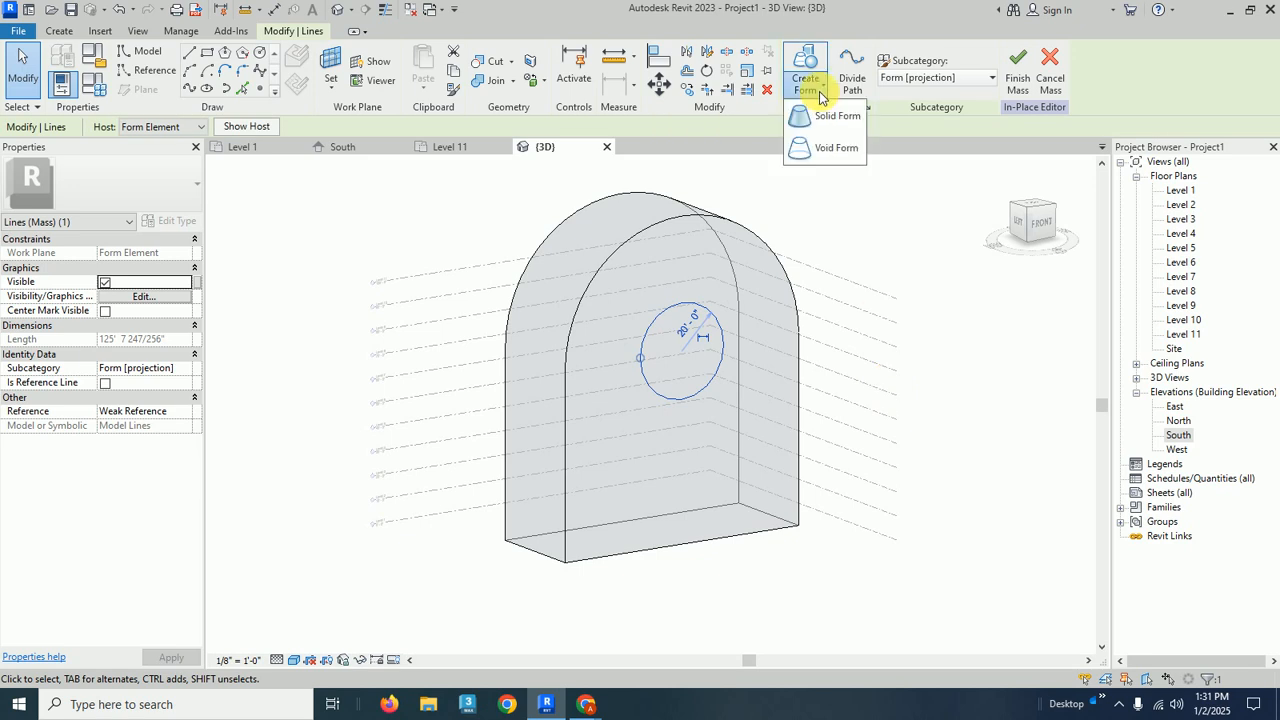
pyautogui.click(836, 148)
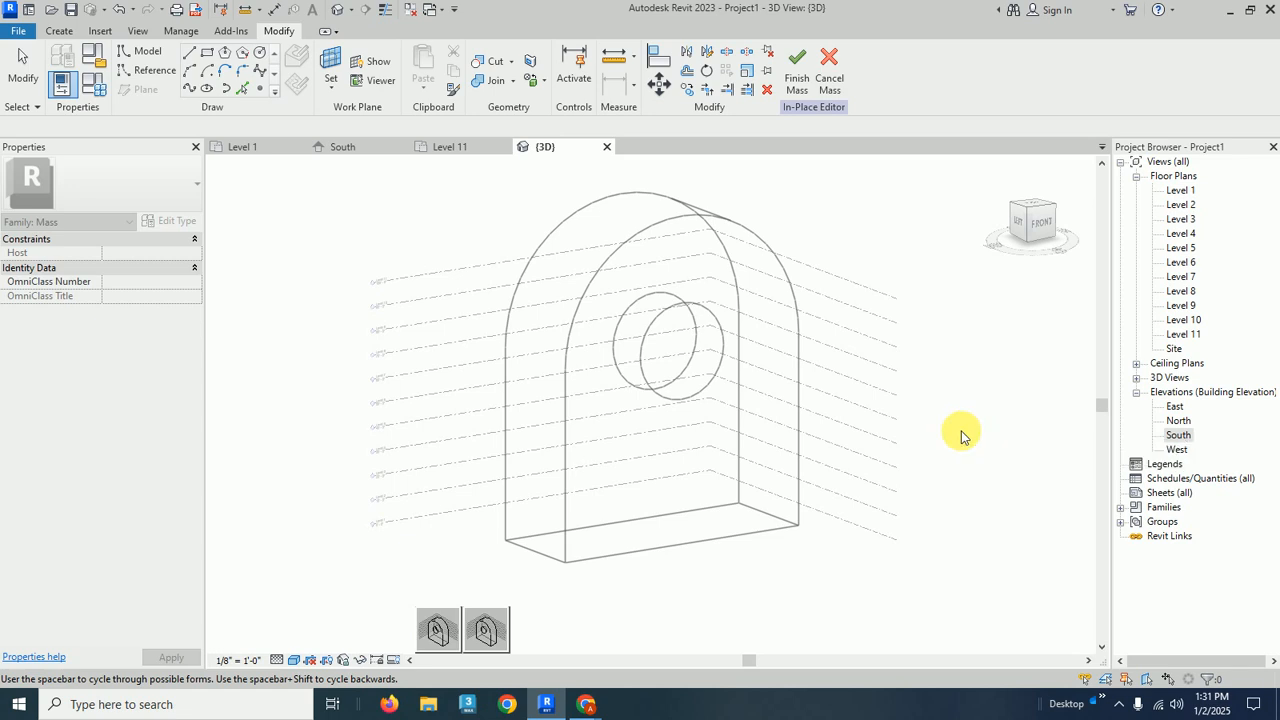
pyautogui.click(487, 630)
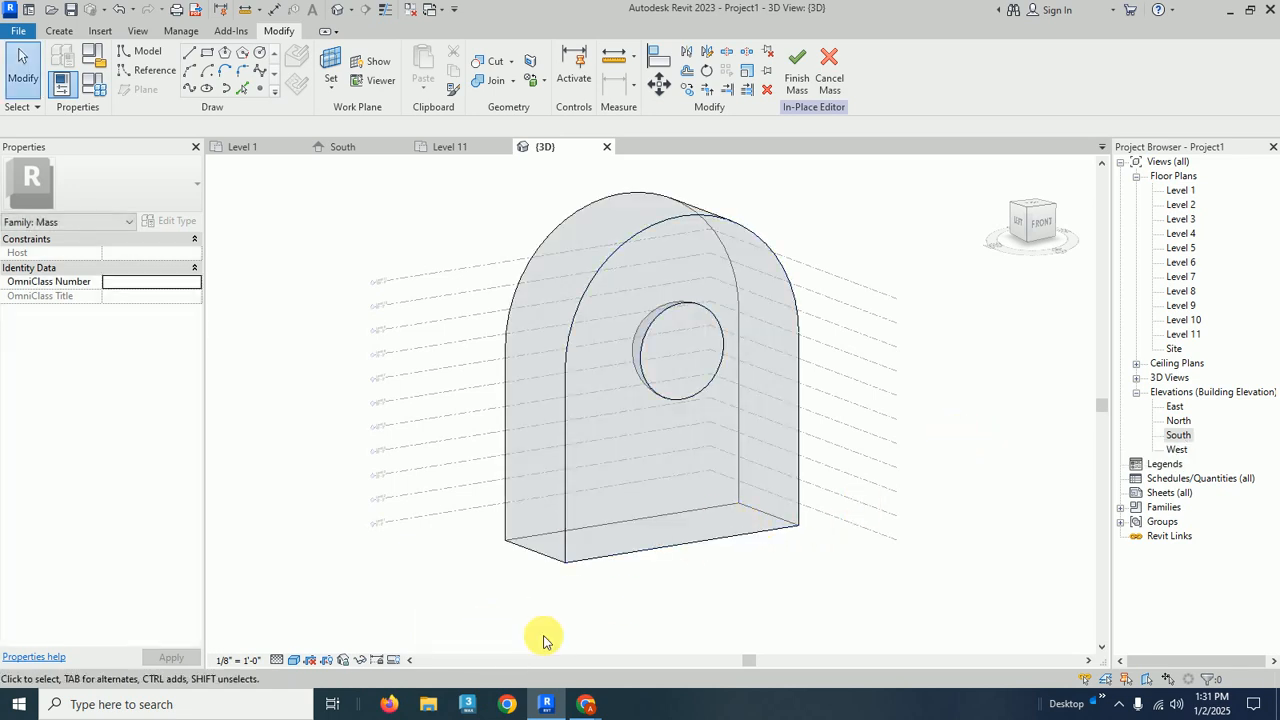
pyautogui.click(697, 313)
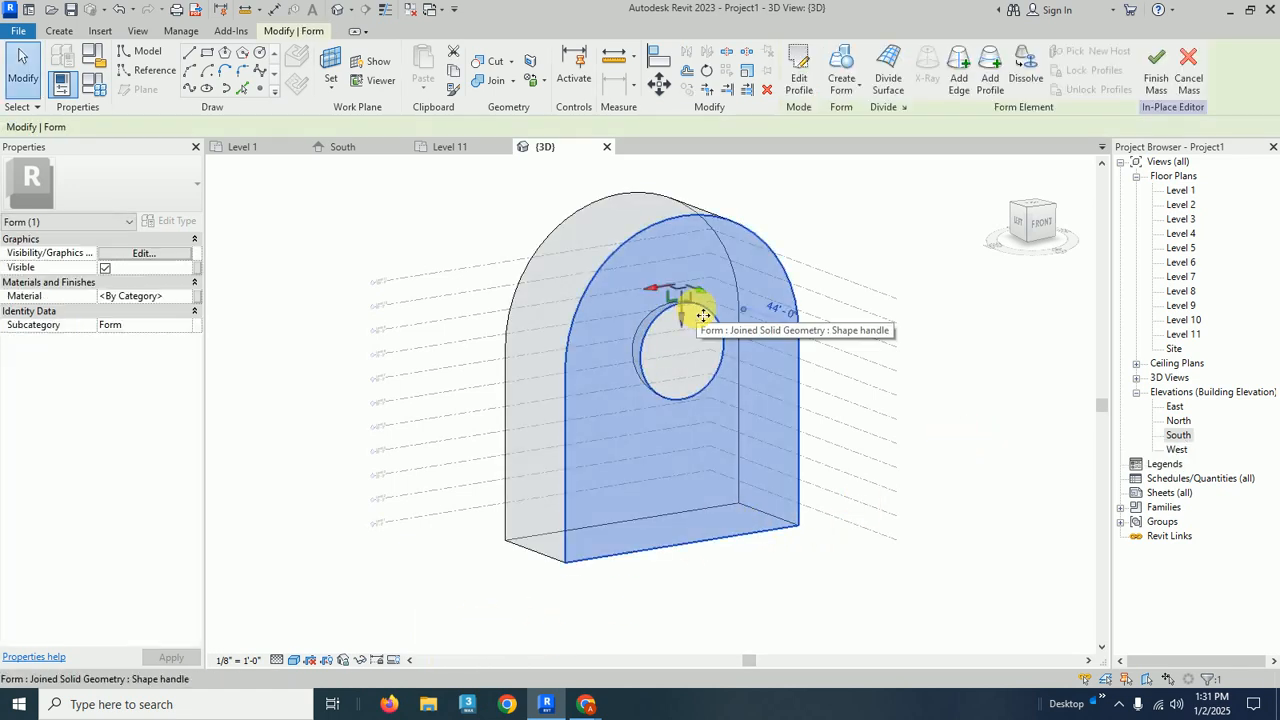
pyautogui.click(695, 308)
pyautogui.click(804, 93)
pyautogui.click(804, 122)
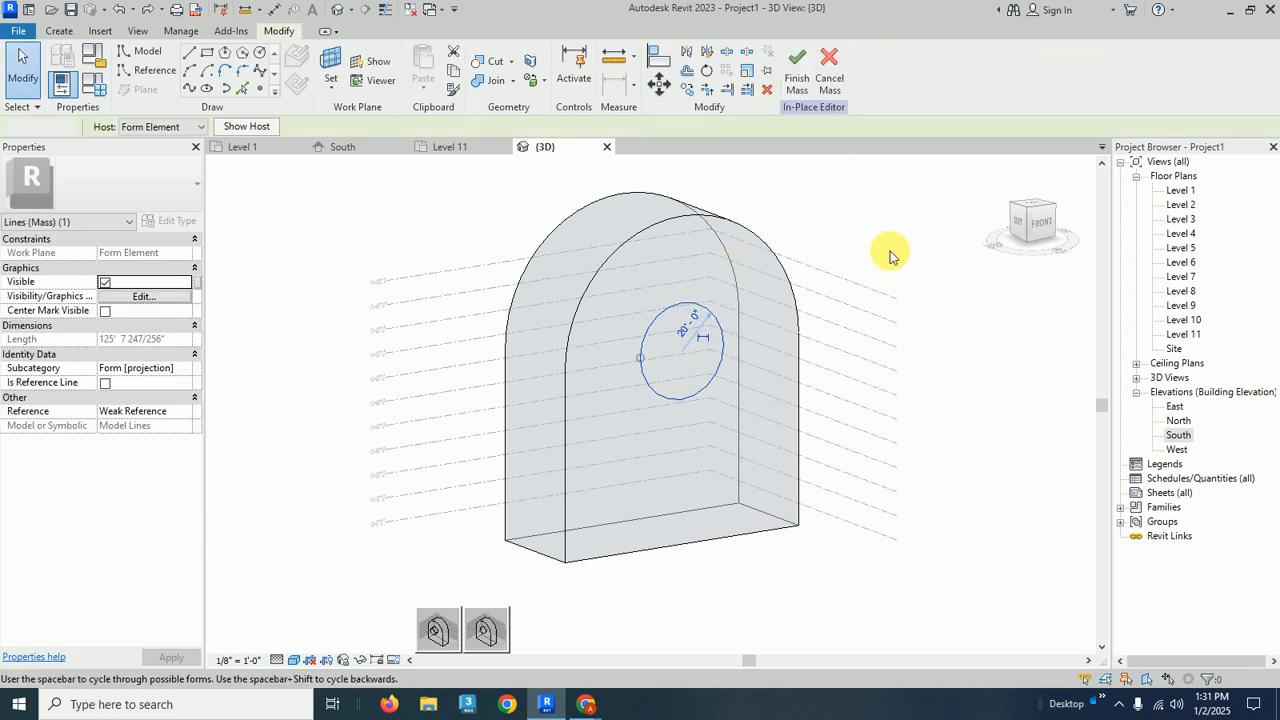
pyautogui.click(892, 257)
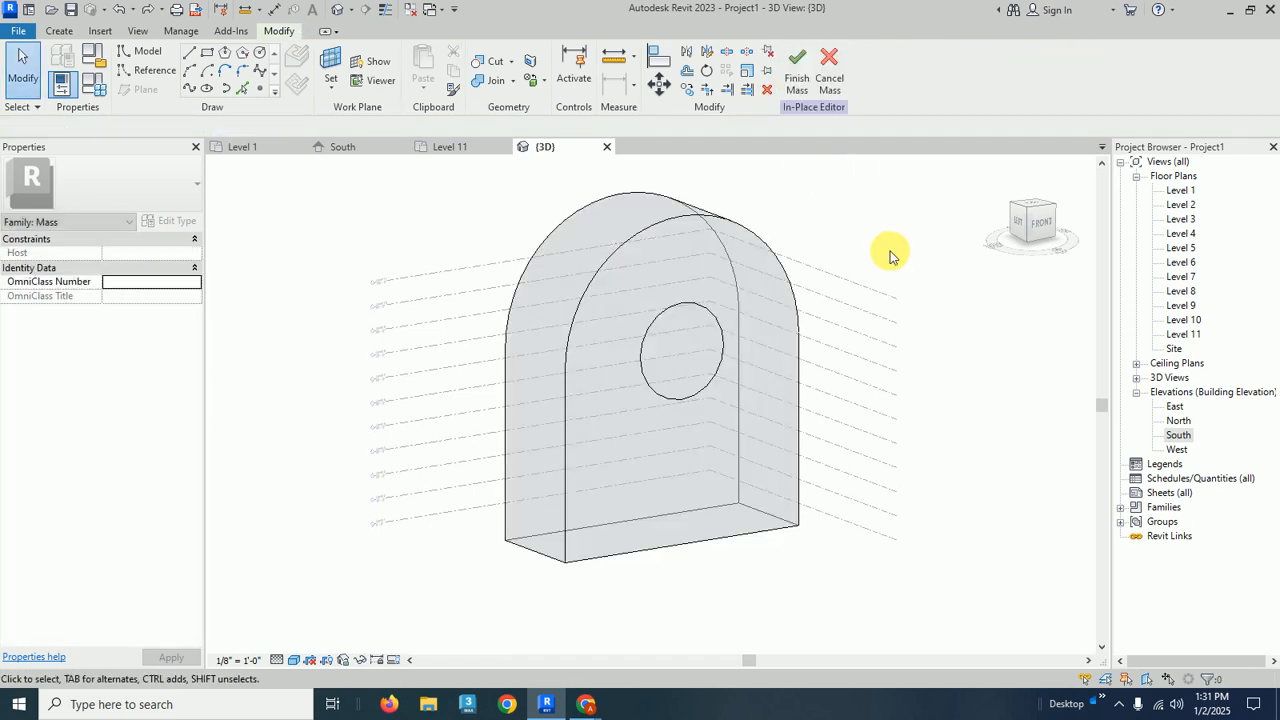
# Step: Create a void form from the circle on the south face, choosing the cylindrical extrusion option
pyautogui.click(706, 306)
pyautogui.click(805, 86)
pyautogui.click(823, 122)
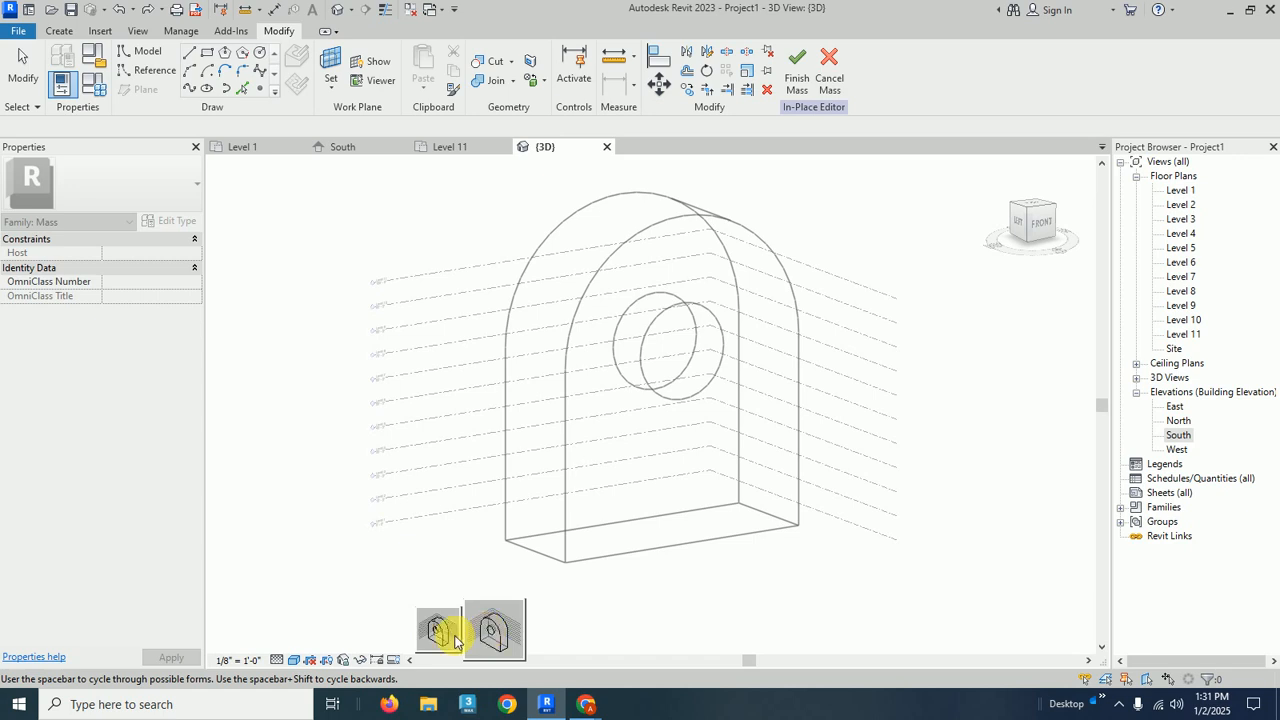
pyautogui.click(440, 632)
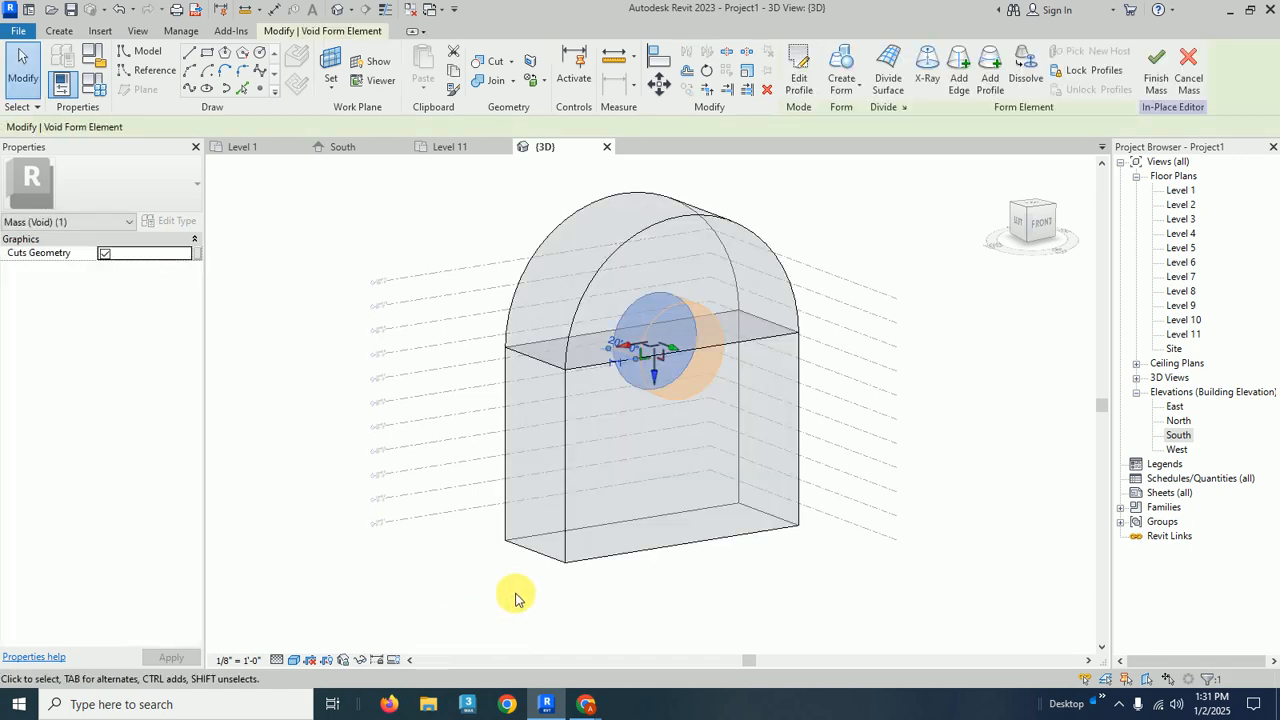
# Step: Pull the void cylinder's inner face back through the rear of the mass to cut a round opening, and finish the mass
pyautogui.keyDown('shift'); pyautogui.moveTo(557, 534); pyautogui.dragTo(694, 506, button='middle'); pyautogui.keyUp('shift')
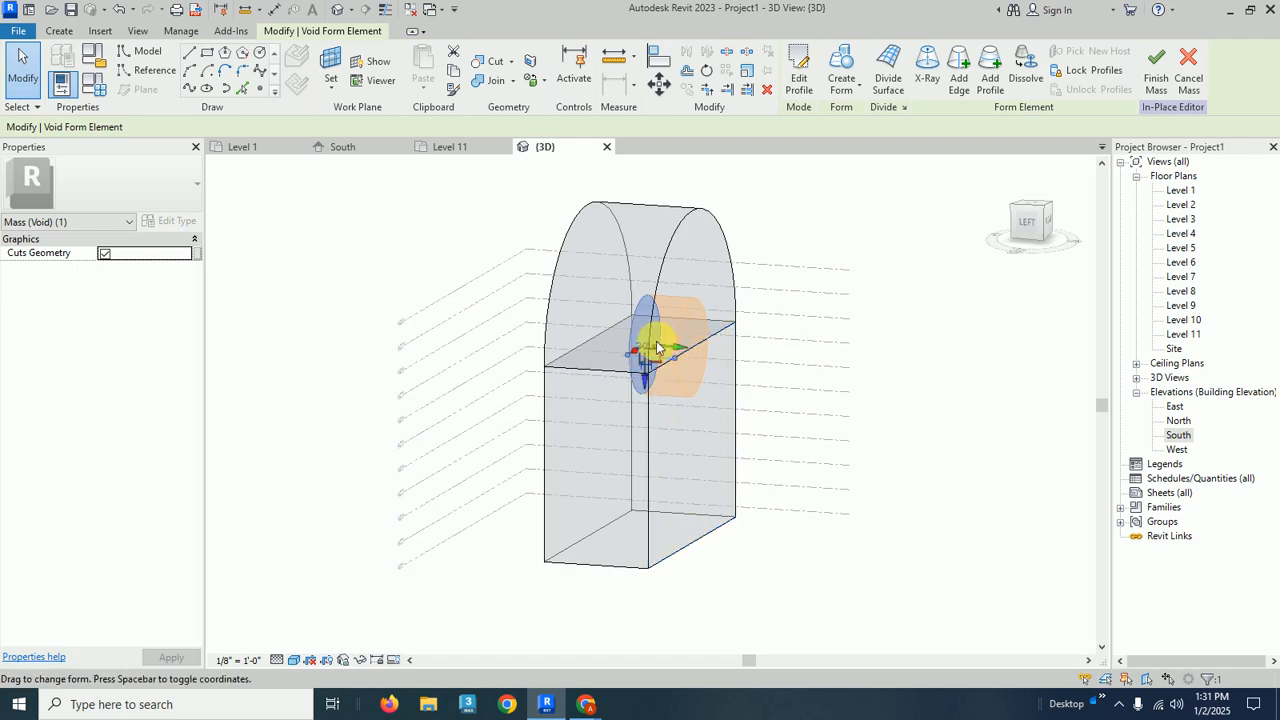
pyautogui.moveTo(676, 350); pyautogui.dragTo(618, 345)
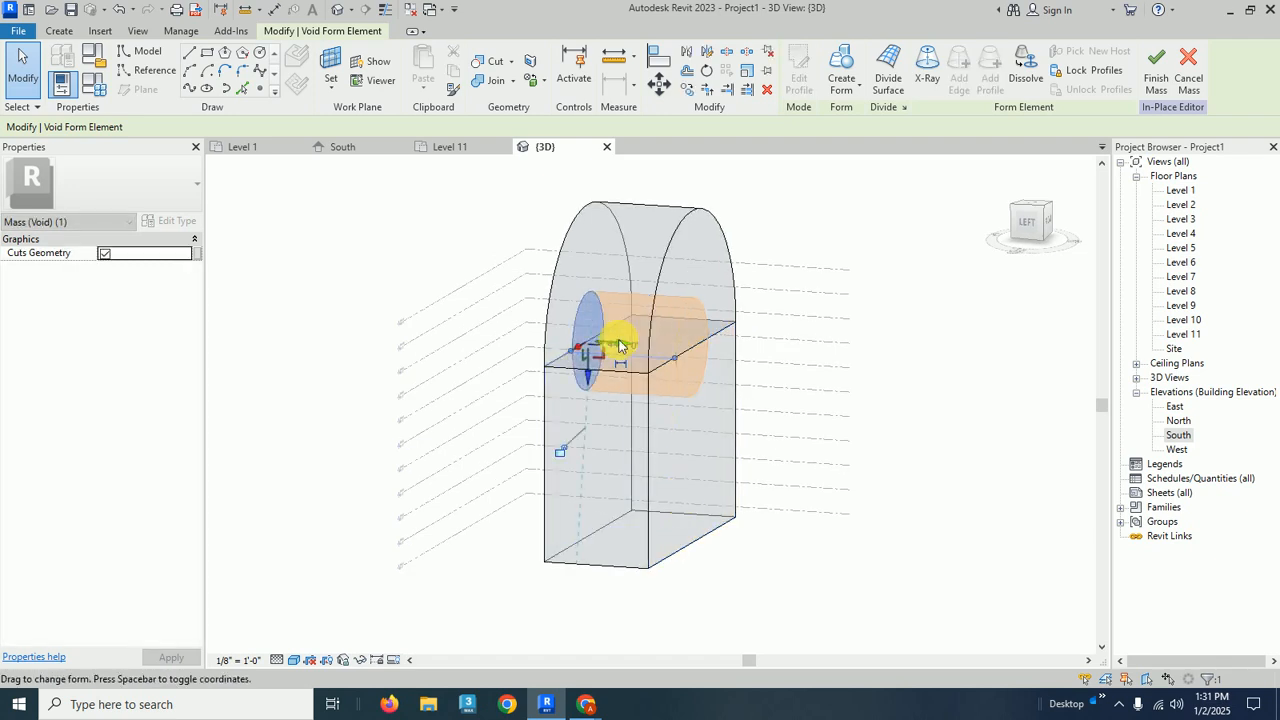
pyautogui.click(931, 249)
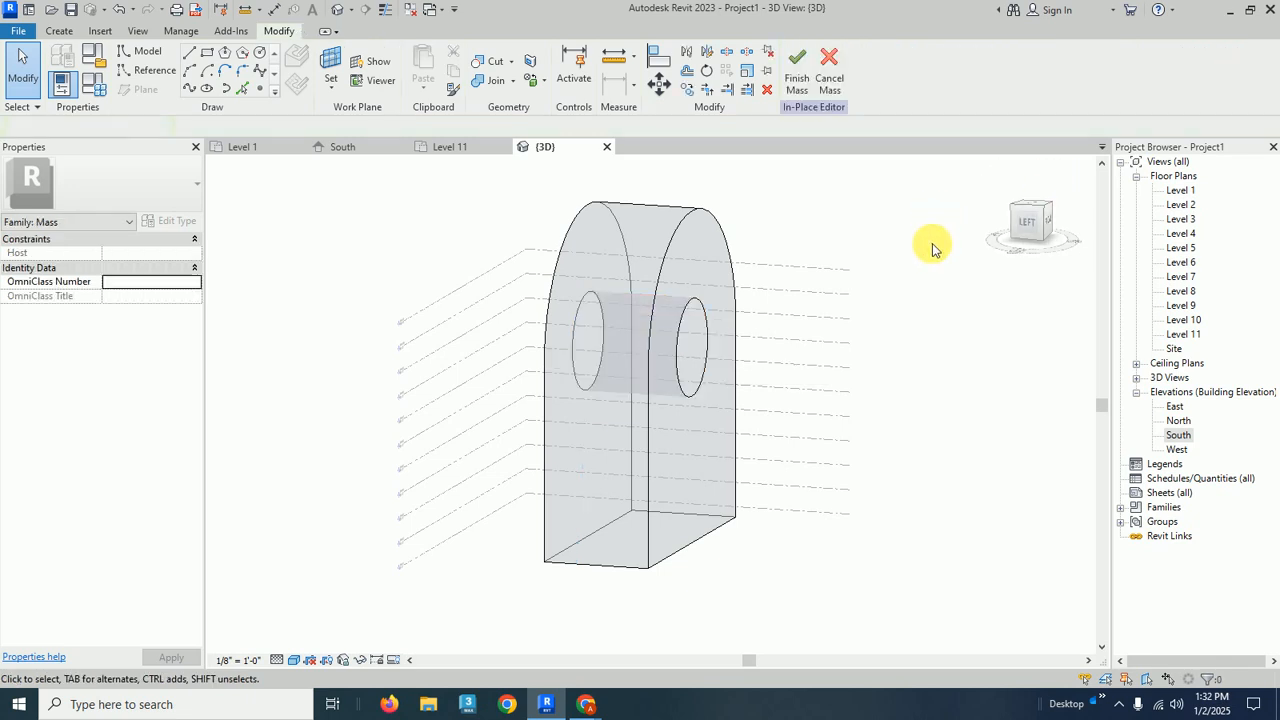
pyautogui.keyDown('shift'); pyautogui.moveTo(922, 322); pyautogui.dragTo(796, 333, button='middle'); pyautogui.keyUp('shift')
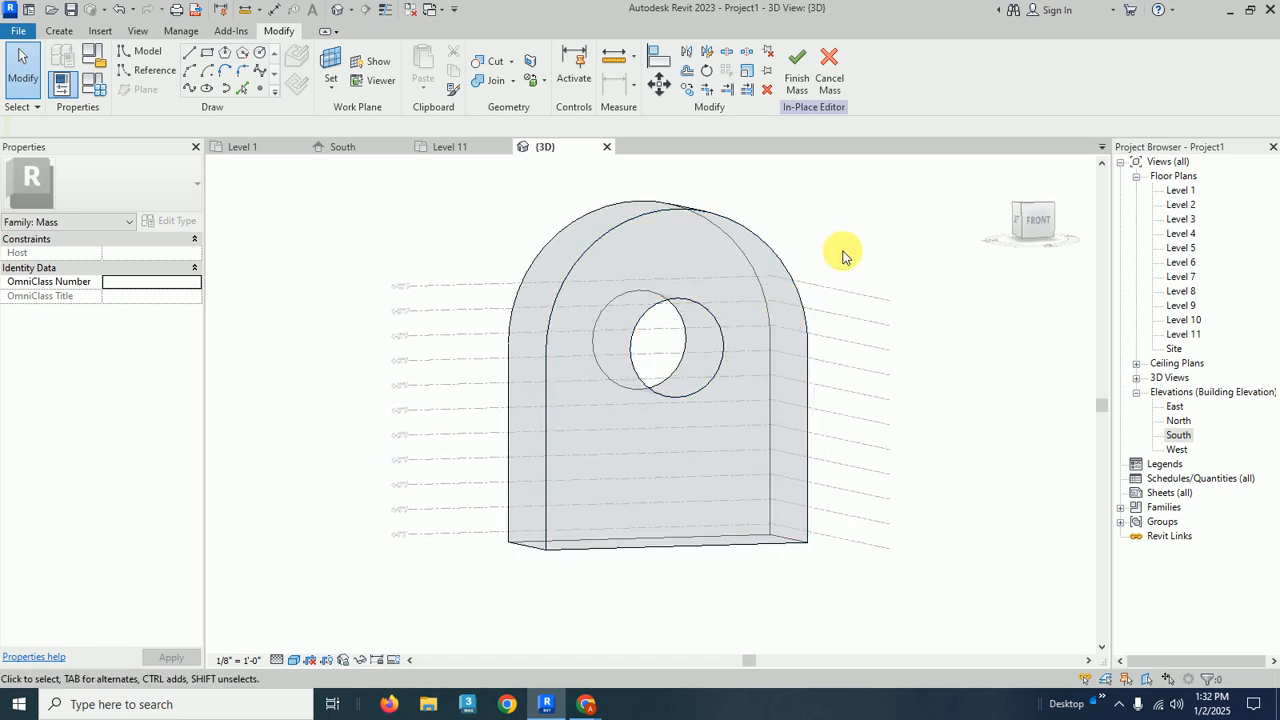
pyautogui.click(801, 88)
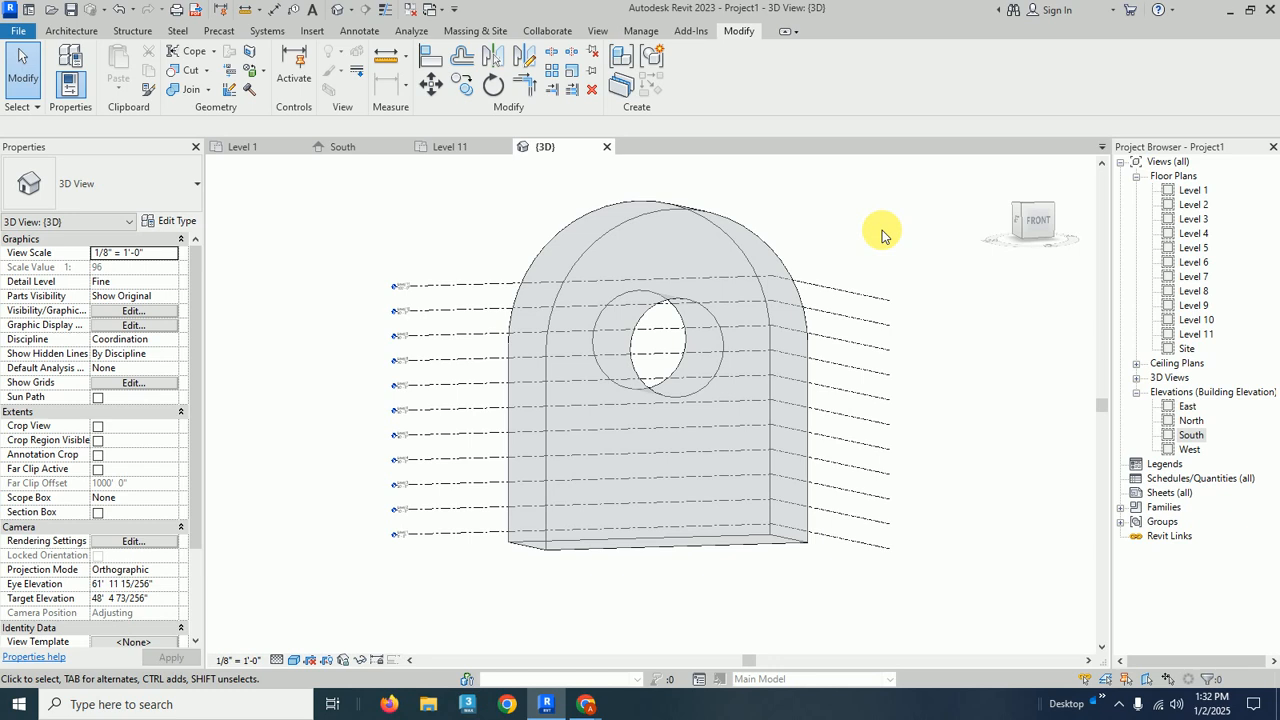
# Step: Add mass floors to the finished mass at Level 1 through Level 10
pyautogui.click(735, 218)
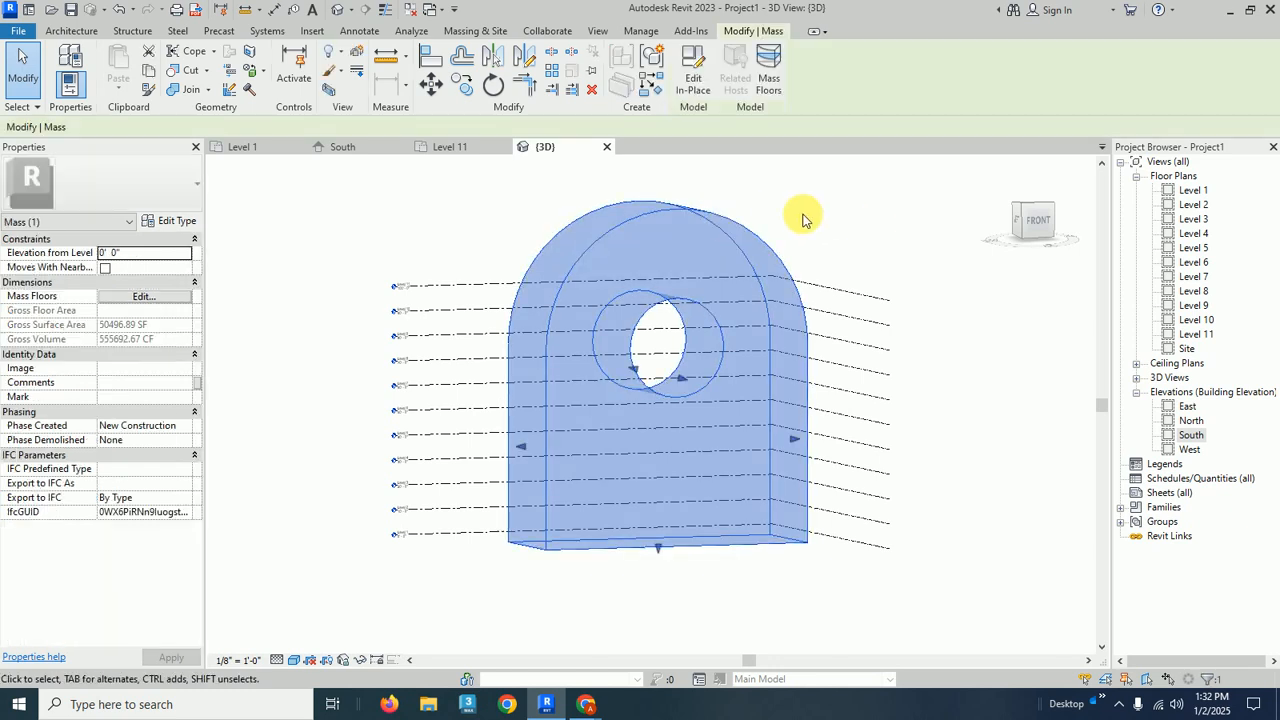
pyautogui.click(770, 75)
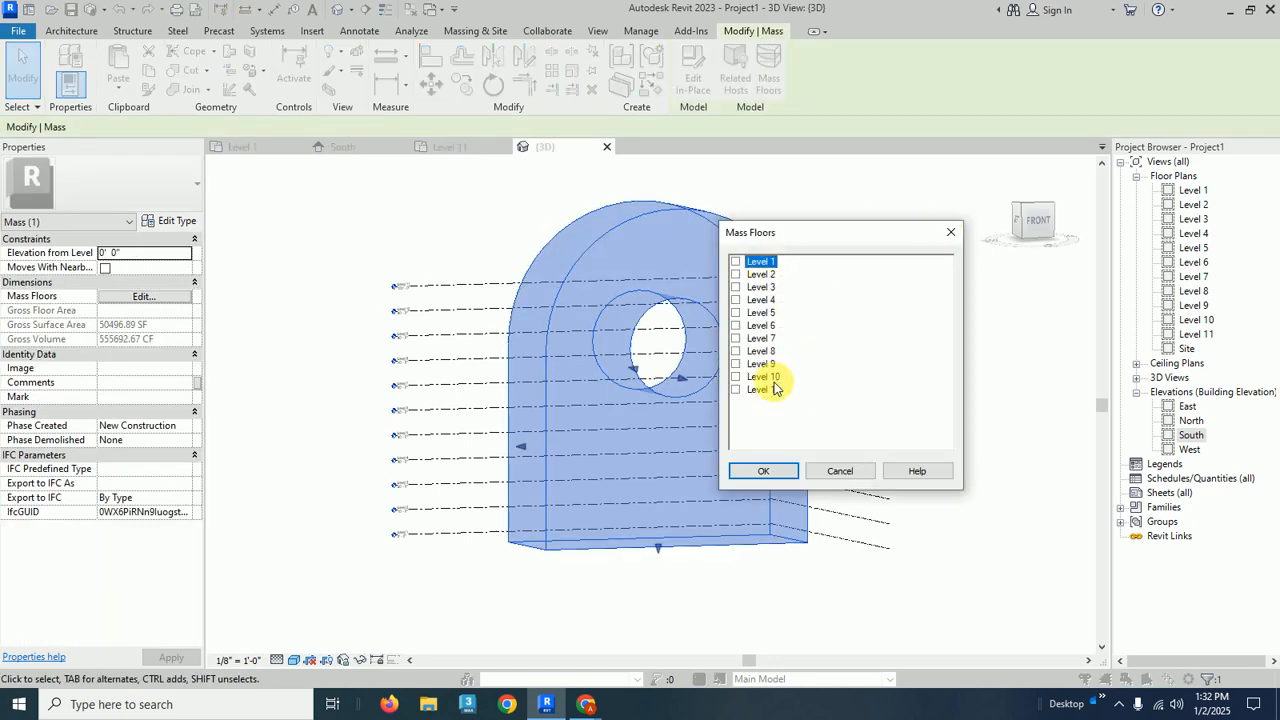
pyautogui.keyDown('shift'); pyautogui.click(768, 377); pyautogui.keyUp('shift')
pyautogui.click(762, 473)
pyautogui.click(913, 242)
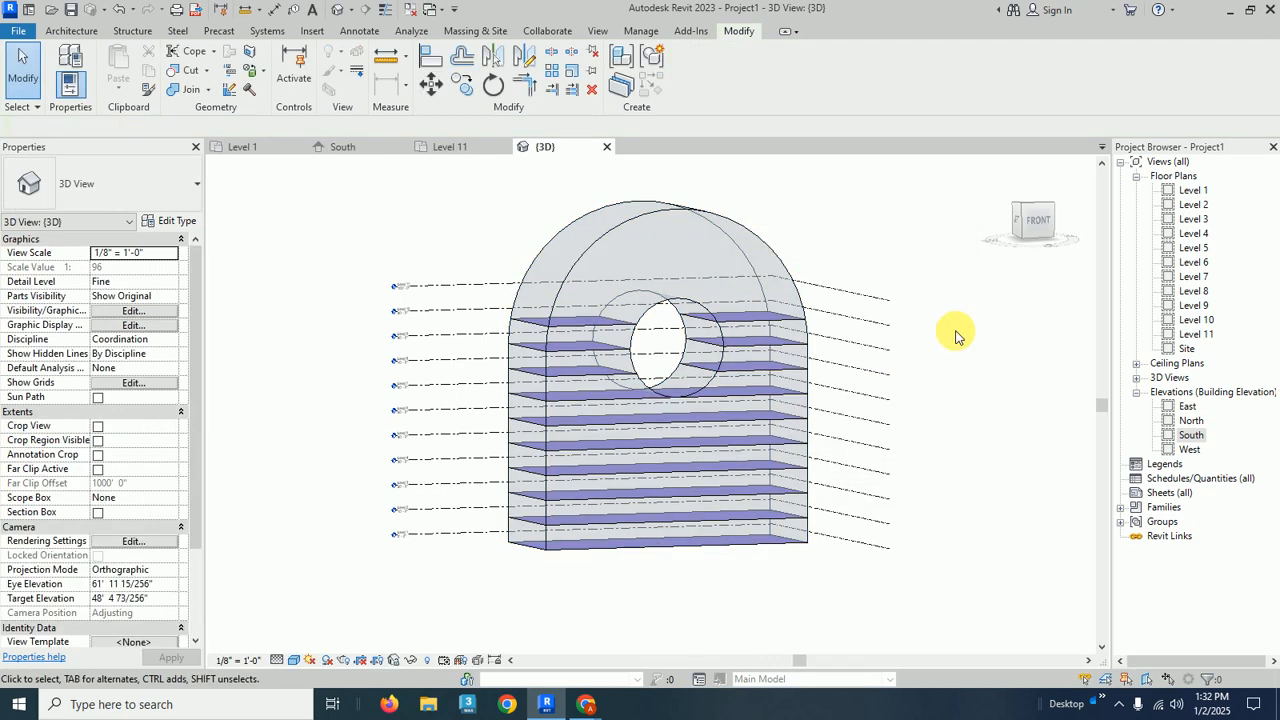
# Step: Create floors by face on all the mass floors, using a thinner floor type than Generic - 12"
pyautogui.keyDown('shift'); pyautogui.moveTo(958, 332); pyautogui.dragTo(980, 349, button='middle'); pyautogui.keyUp('shift')
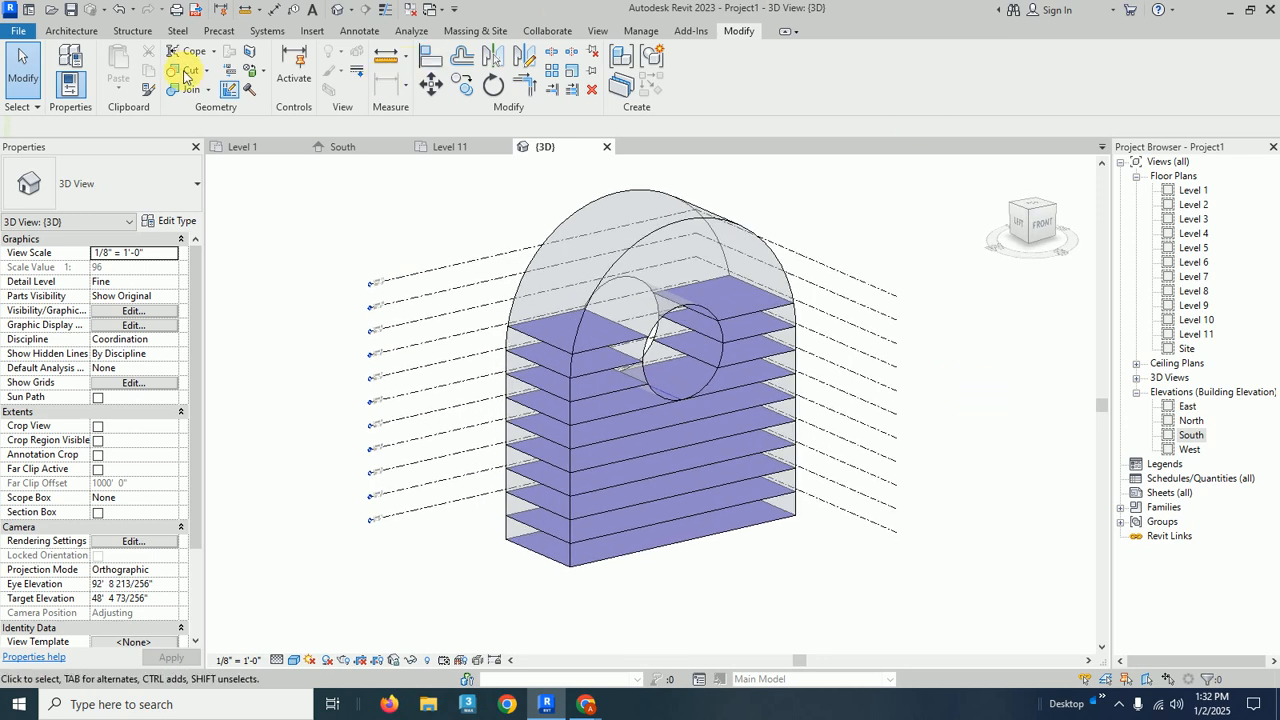
pyautogui.click(82, 31)
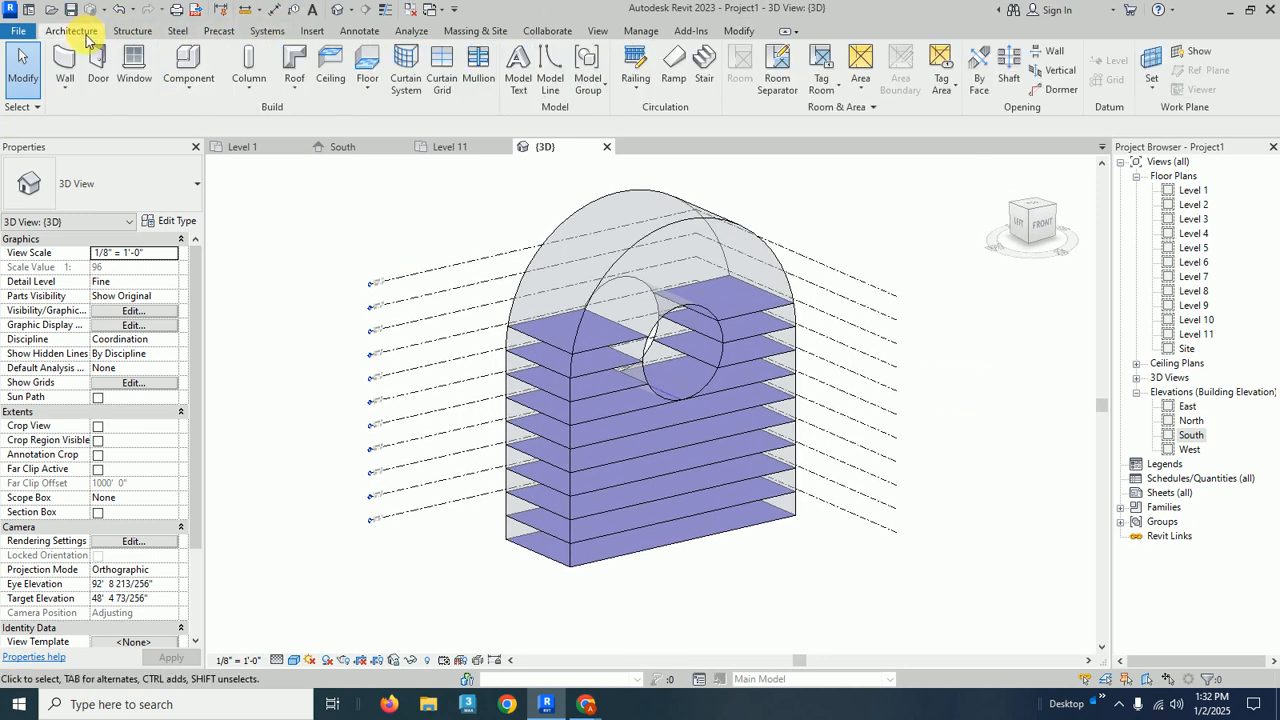
pyautogui.click(476, 31)
pyautogui.click(357, 80)
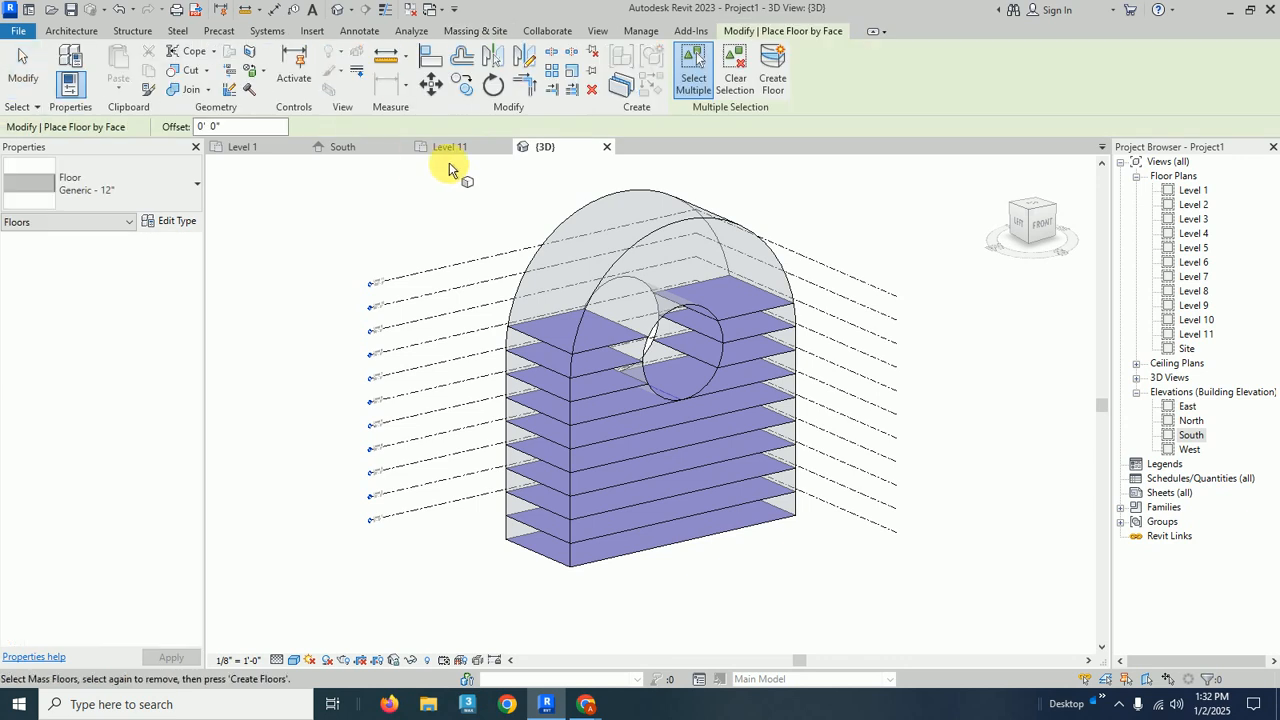
pyautogui.click(136, 197)
pyautogui.click(60, 296)
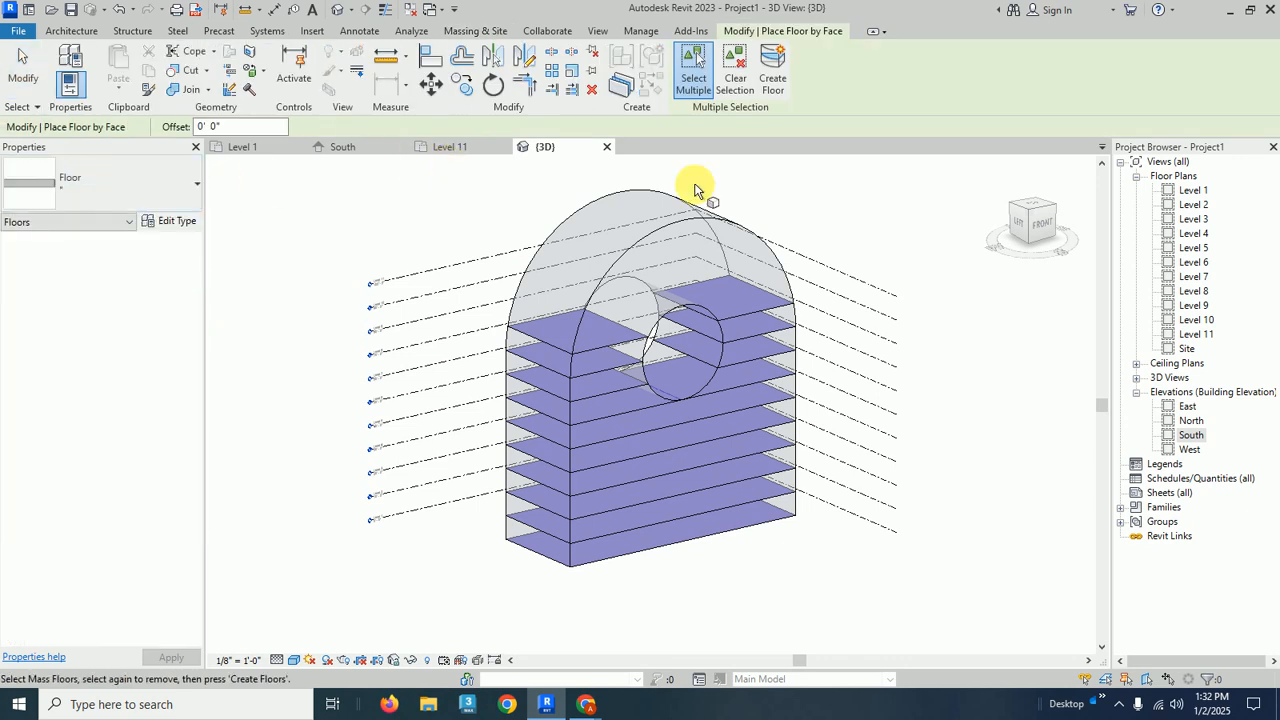
pyautogui.moveTo(434, 198); pyautogui.dragTo(863, 606)
pyautogui.click(769, 86)
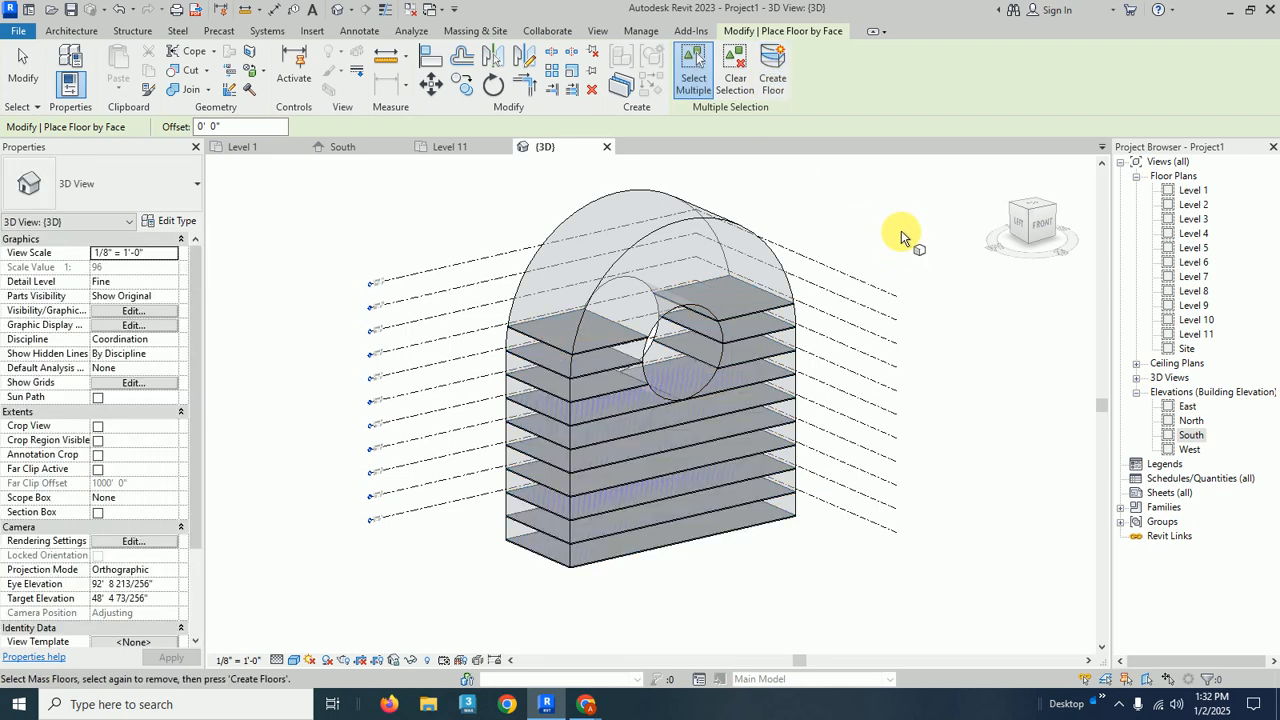
pyautogui.press('Escape')
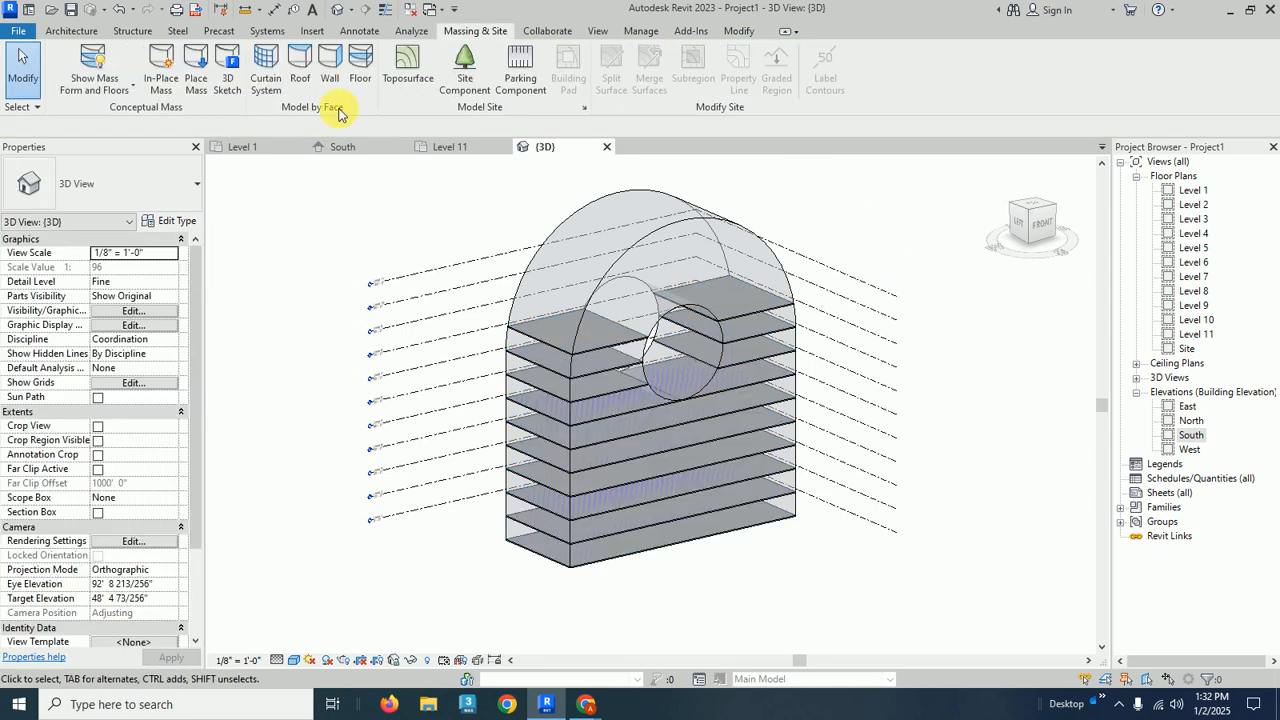
# Step: Create a 5' x 10' curtain system by face on the mass's curved top, both side faces, and the front and rear faces
pyautogui.click(266, 72)
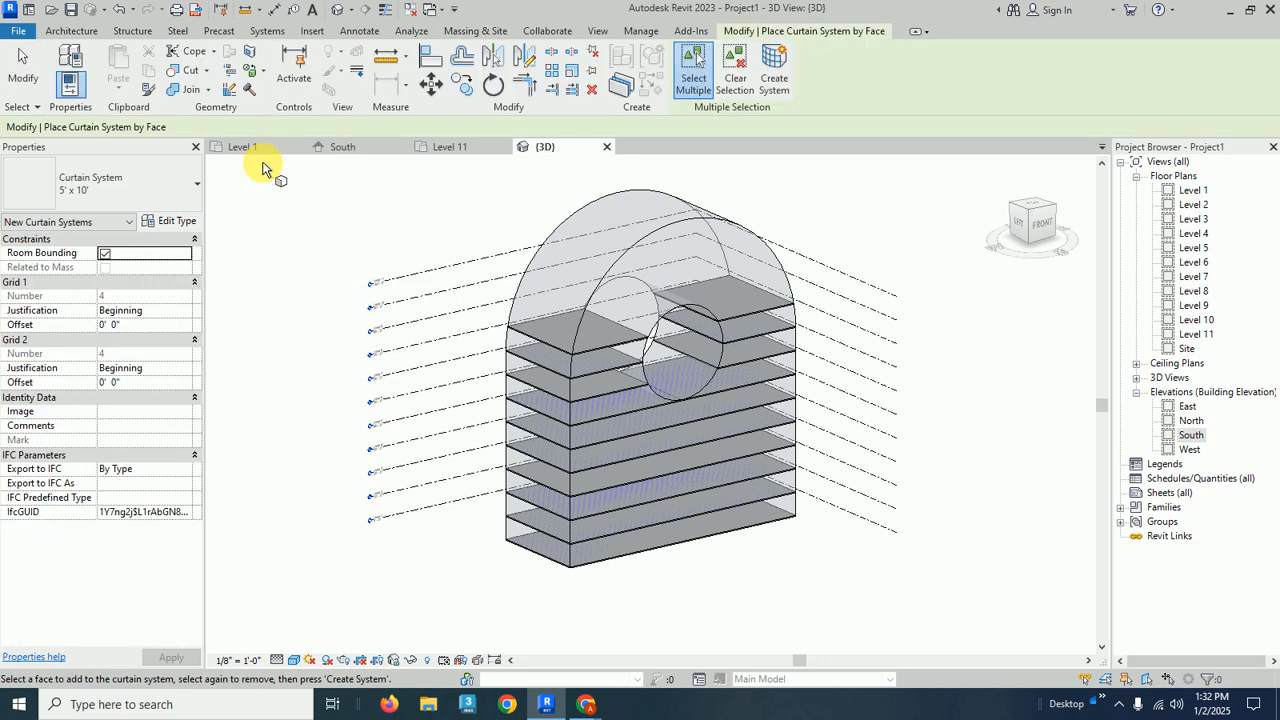
pyautogui.click(585, 243)
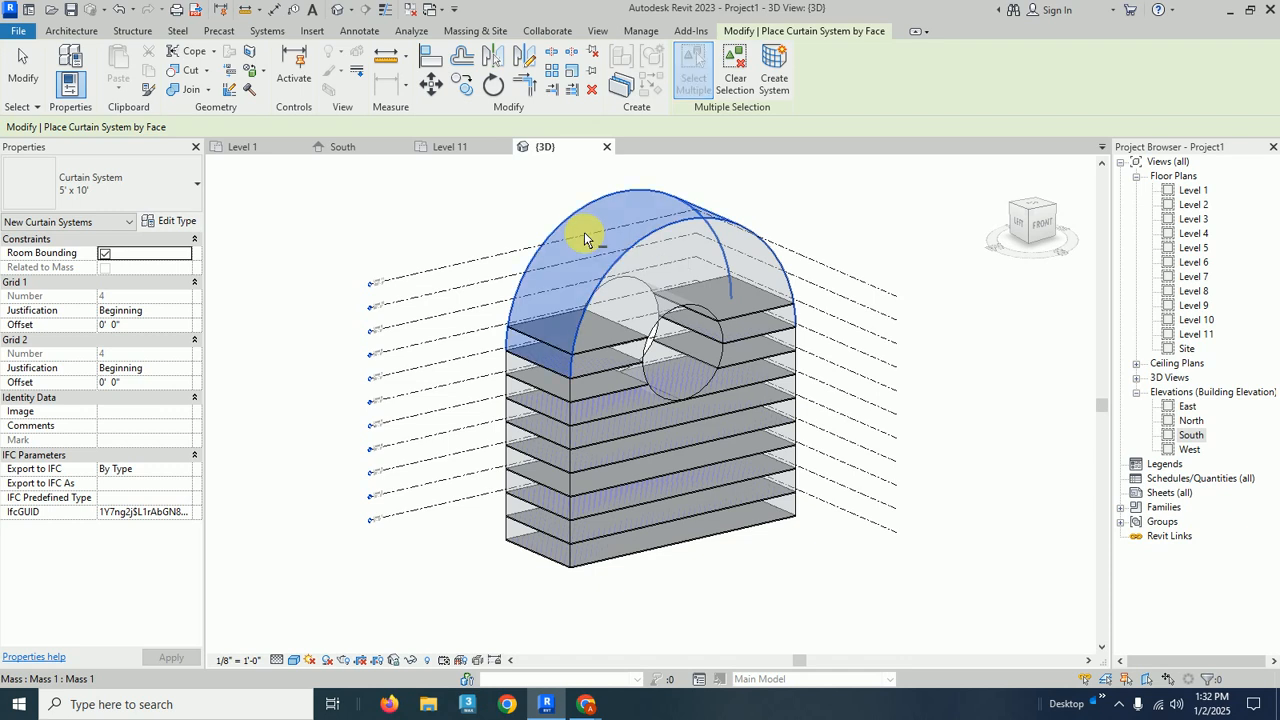
pyautogui.click(601, 314)
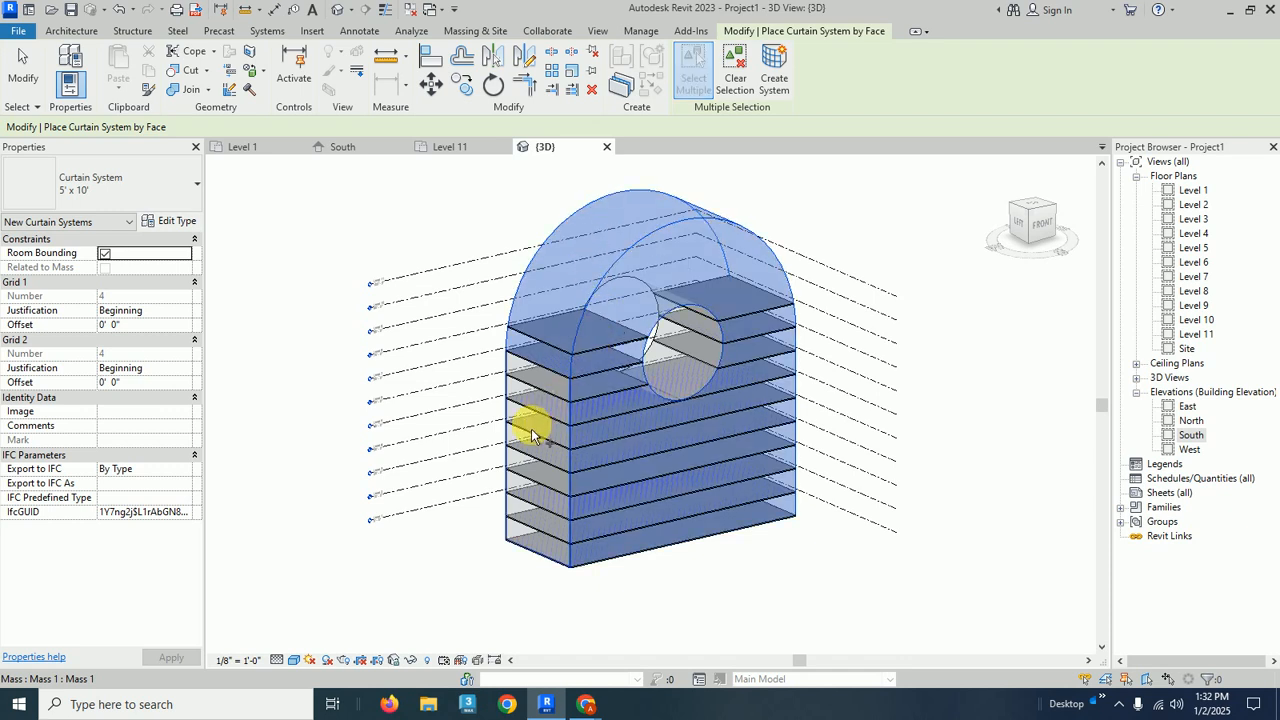
pyautogui.click(531, 435)
pyautogui.keyDown('shift'); pyautogui.moveTo(991, 477); pyautogui.dragTo(787, 470, button='middle'); pyautogui.keyUp('shift')
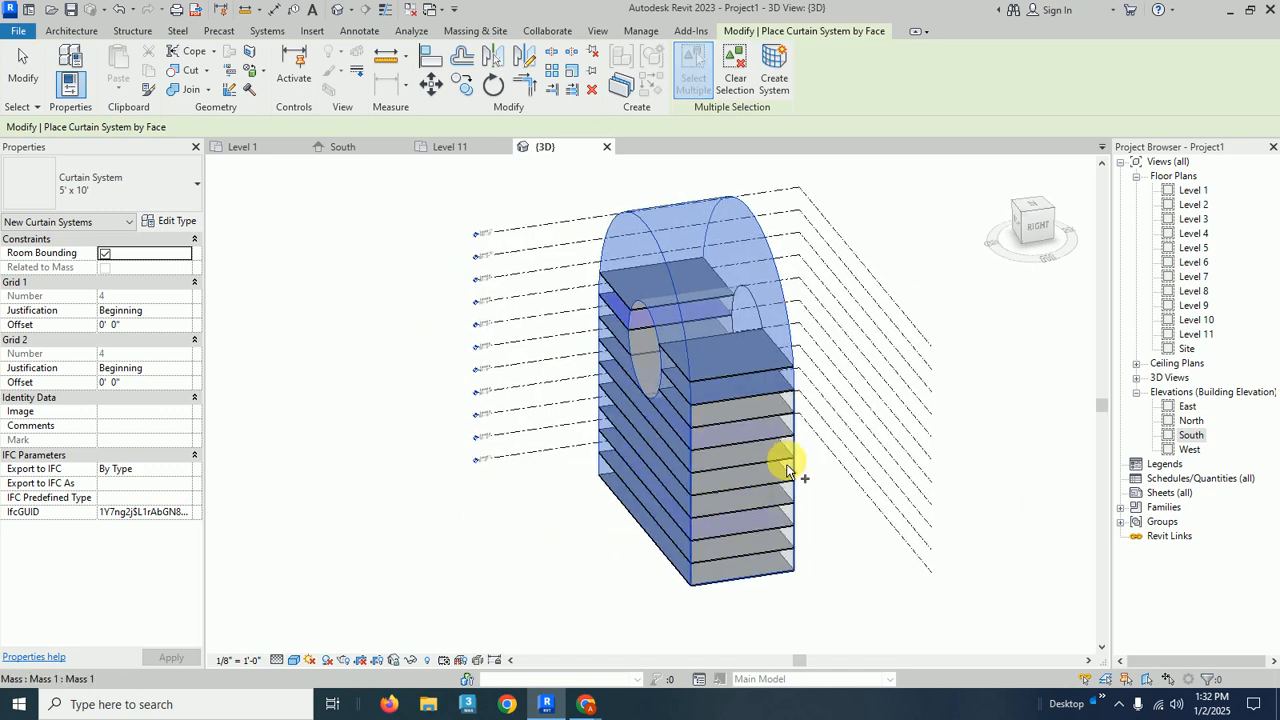
pyautogui.click(767, 577)
pyautogui.keyDown('shift'); pyautogui.moveTo(935, 577); pyautogui.dragTo(789, 569, button='middle'); pyautogui.keyUp('shift')
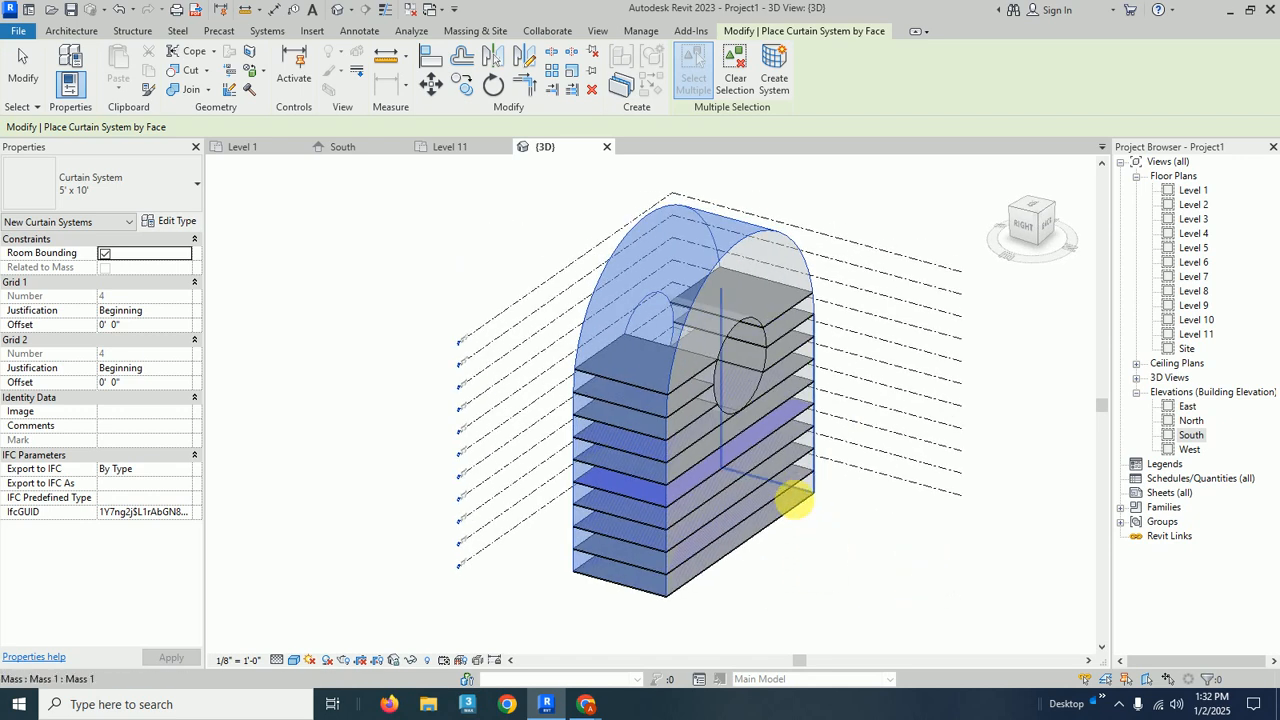
pyautogui.click(773, 509)
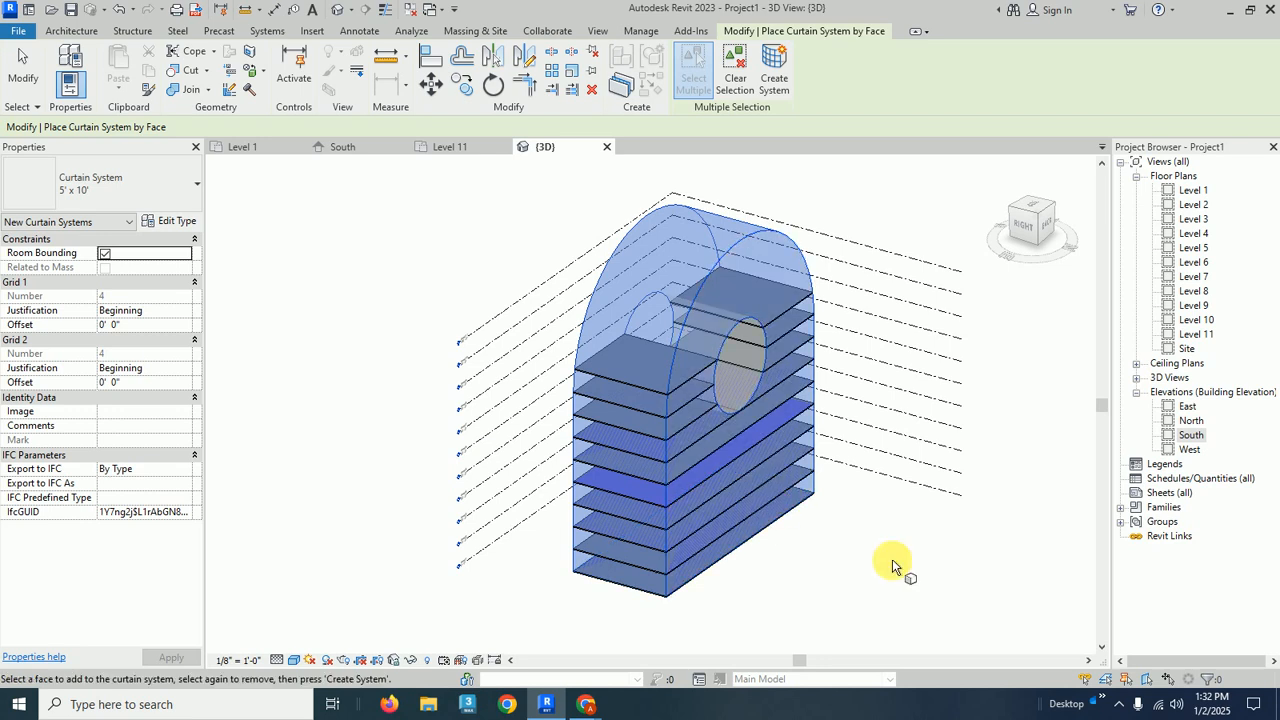
pyautogui.keyDown('shift'); pyautogui.moveTo(884, 577); pyautogui.dragTo(886, 470, button='middle'); pyautogui.keyUp('shift')
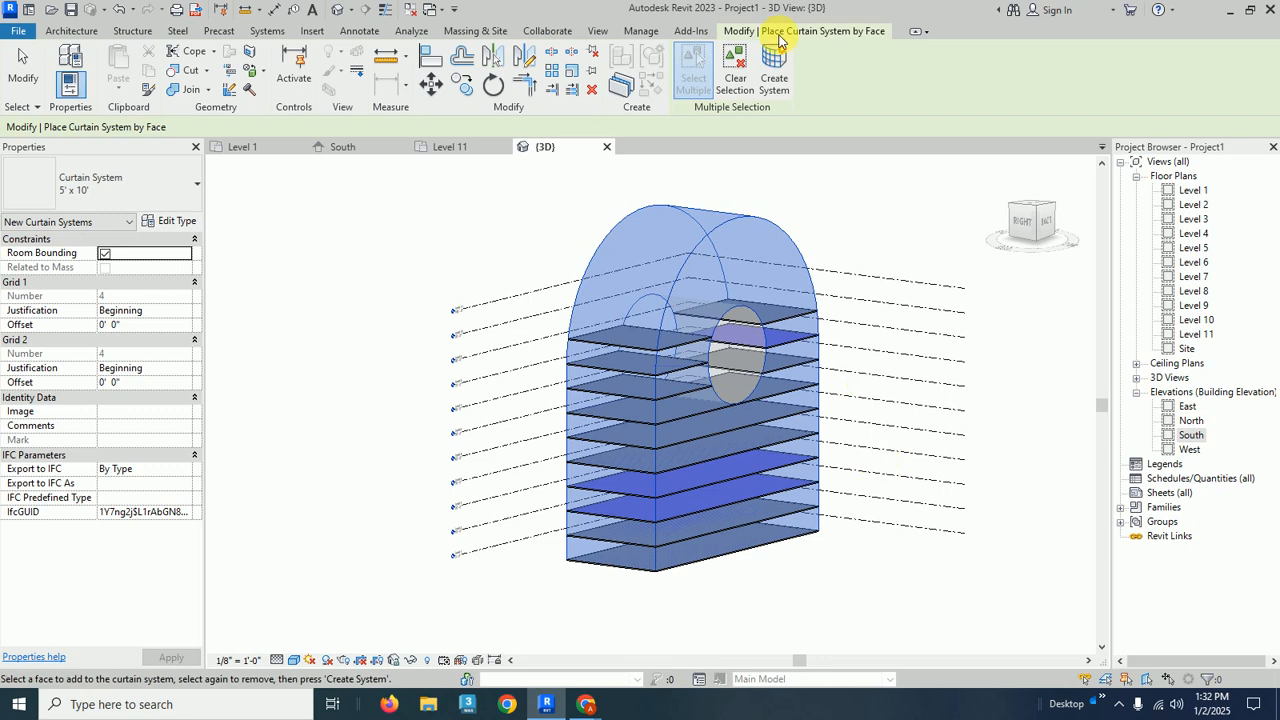
pyautogui.click(774, 72)
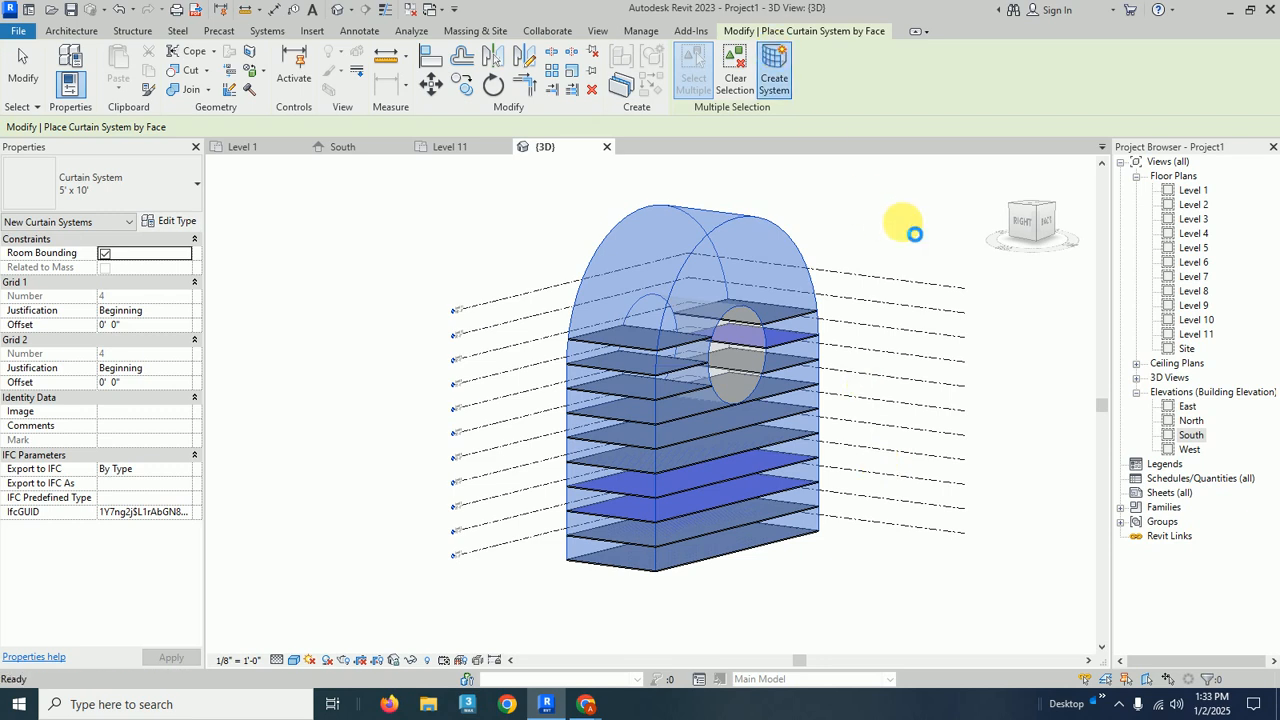
pyautogui.rightClick(890, 204)
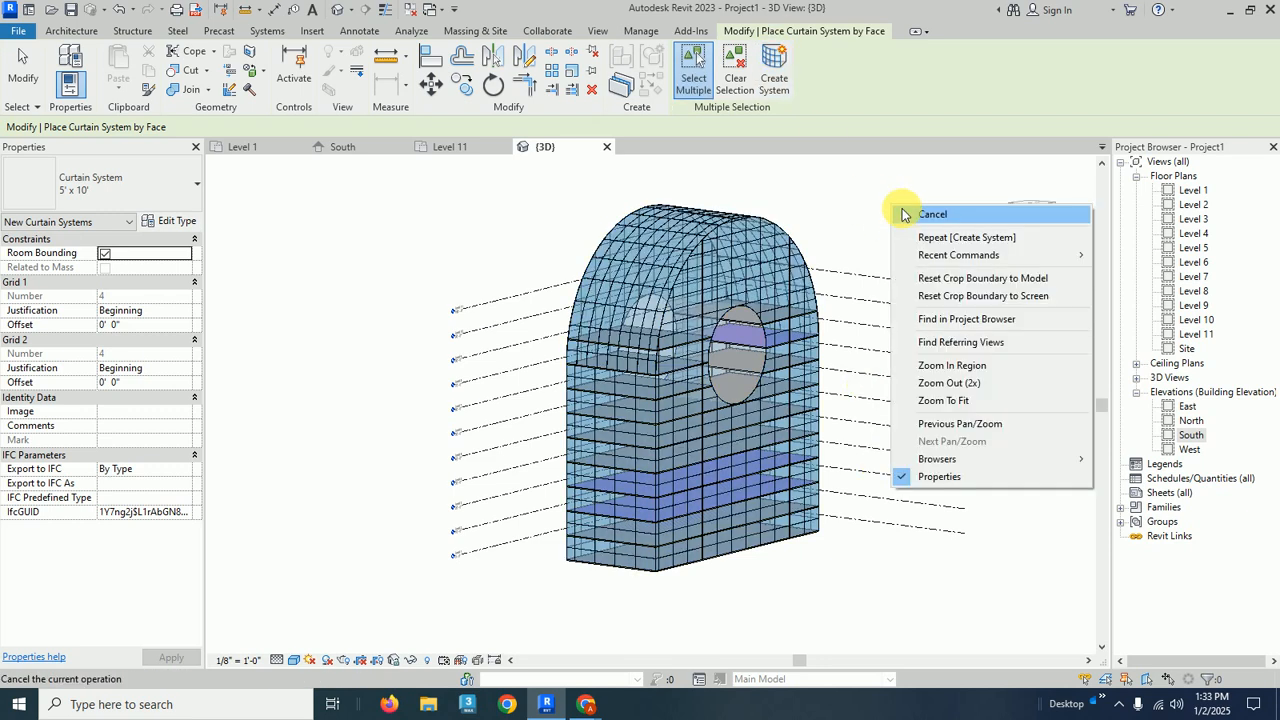
pyautogui.click(906, 212)
pyautogui.rightClick(906, 209)
pyautogui.click(915, 220)
pyautogui.moveTo(912, 233); pyautogui.dragTo(848, 228, button='middle')
pyautogui.keyDown('shift'); pyautogui.moveTo(915, 341); pyautogui.dragTo(917, 379, button='middle'); pyautogui.keyUp('shift')
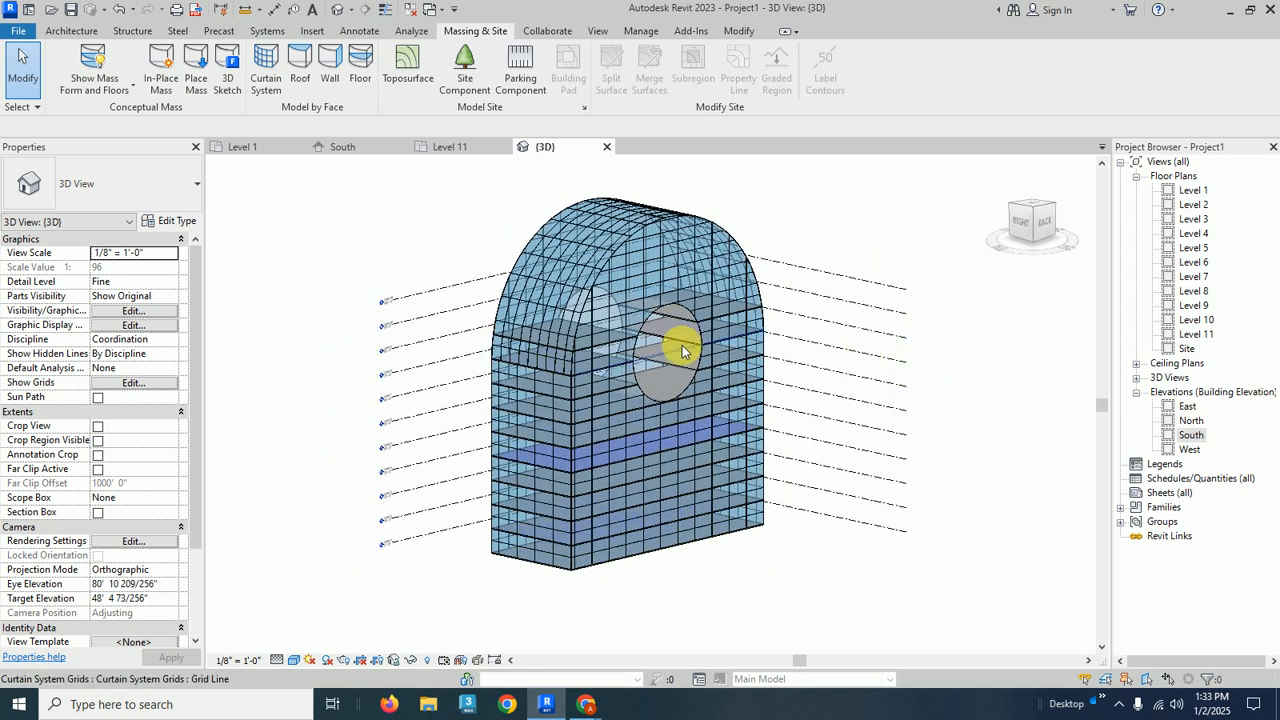
pyautogui.scroll(5, 680, 349)
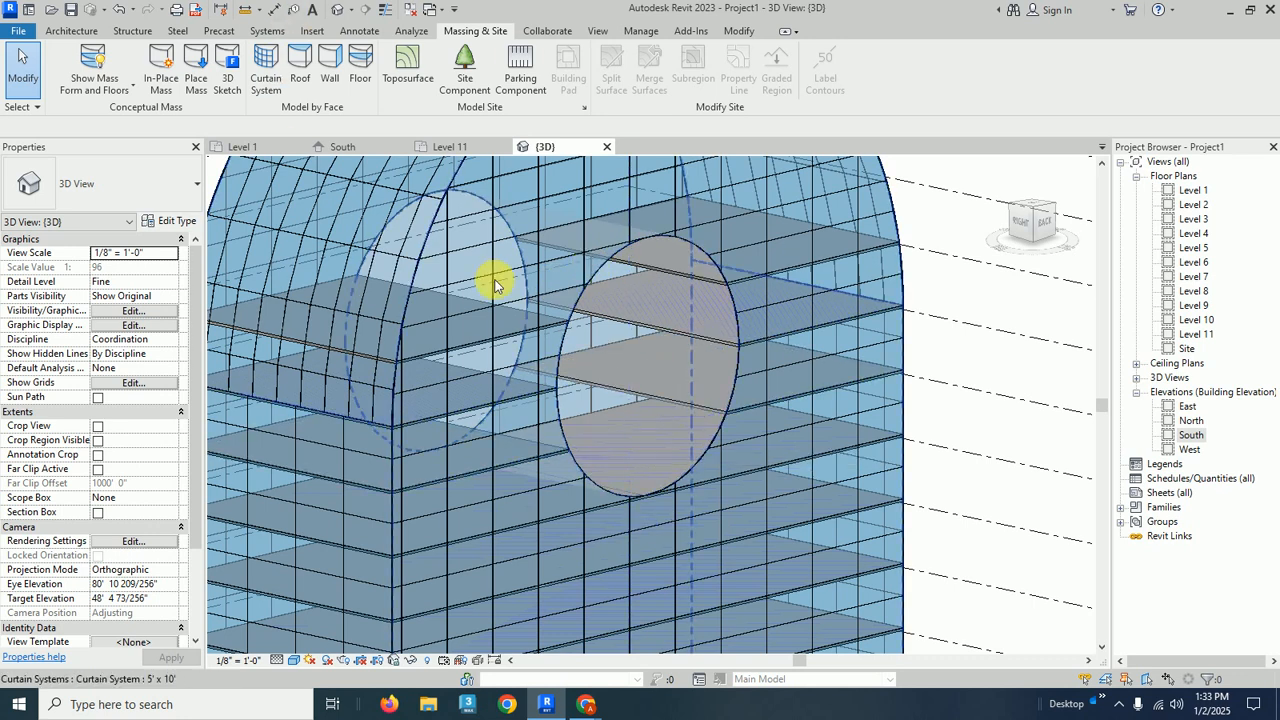
pyautogui.scroll(-3, 654, 314)
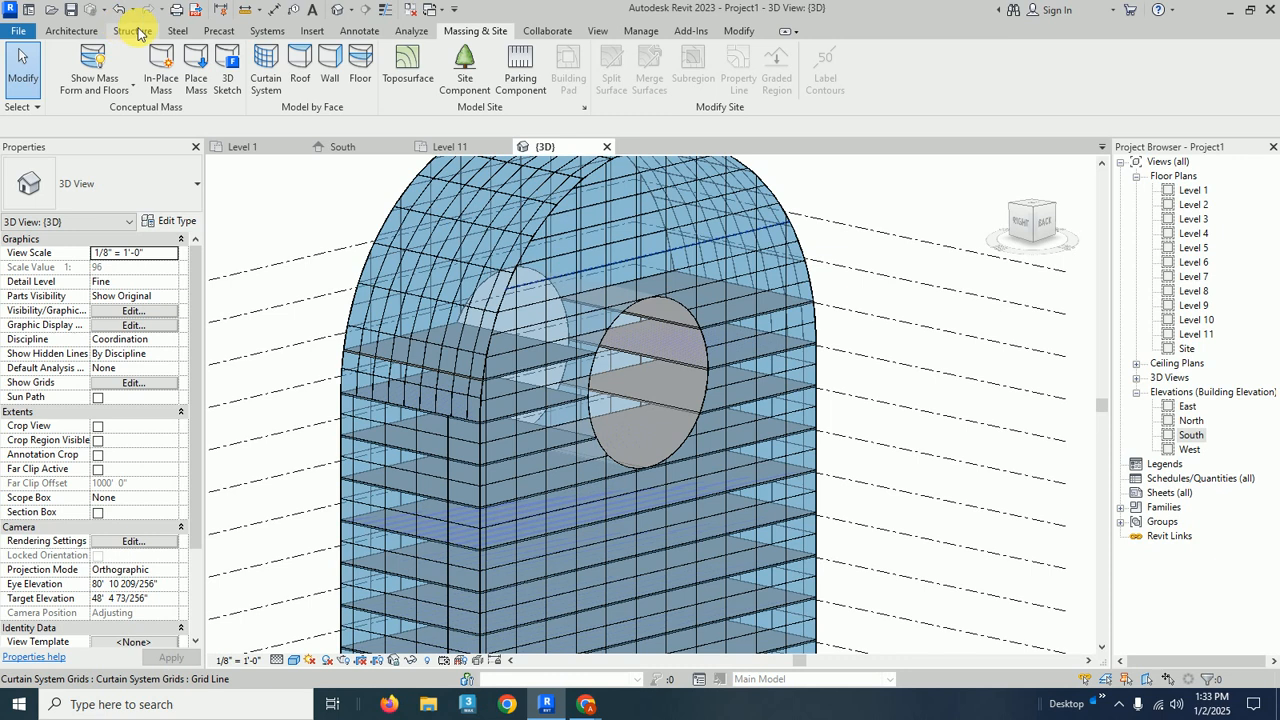
pyautogui.click(356, 72)
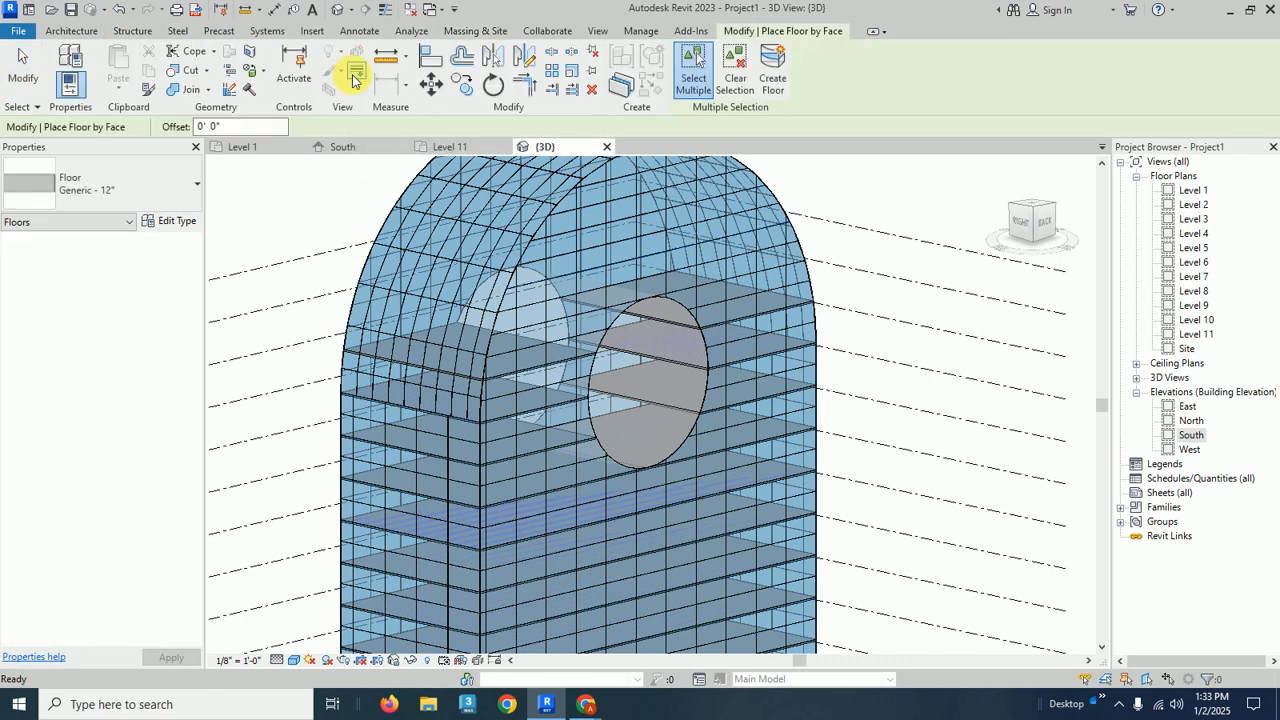
pyautogui.click(171, 189)
pyautogui.click(135, 295)
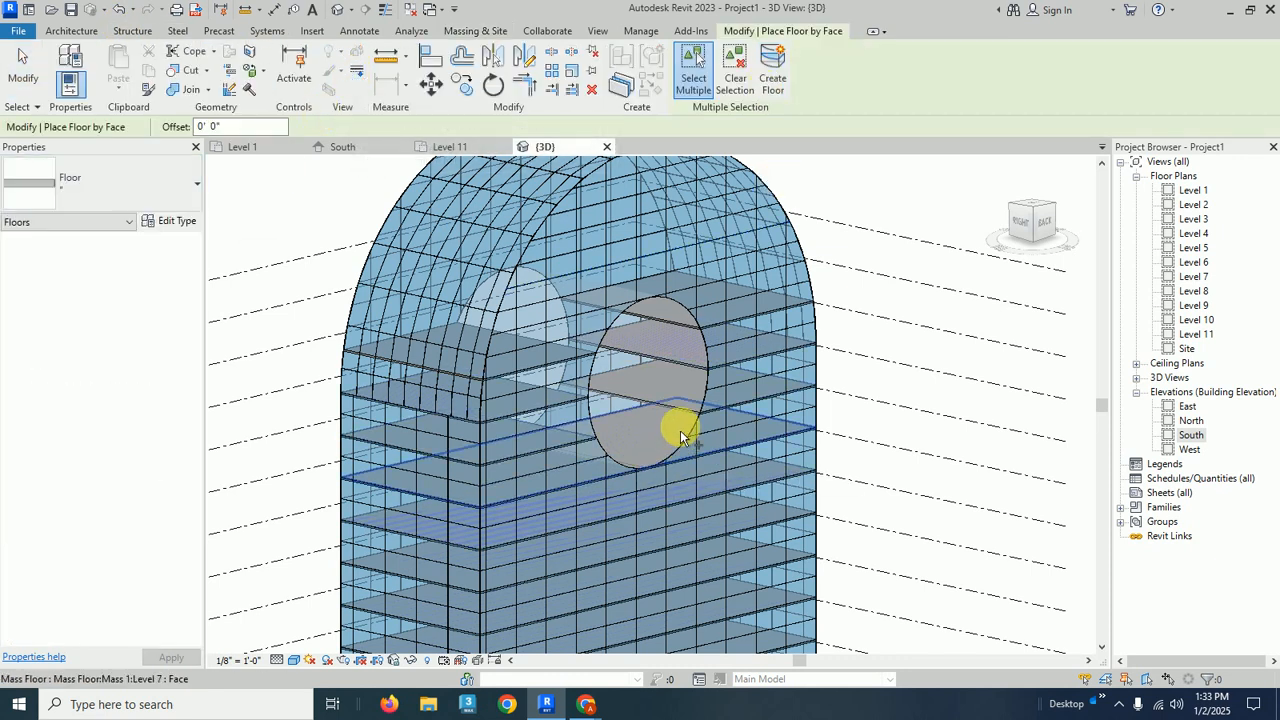
pyautogui.keyDown('shift'); pyautogui.moveTo(691, 329); pyautogui.dragTo(651, 249, button='middle'); pyautogui.keyUp('shift')
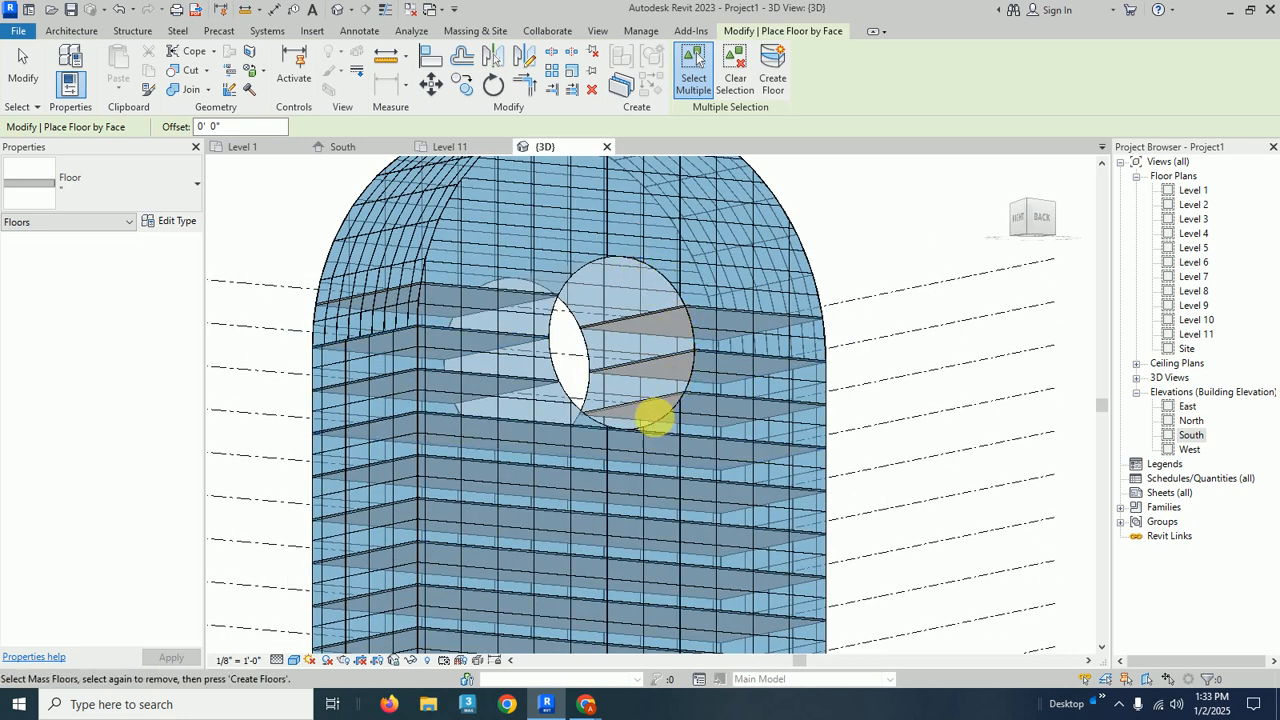
pyautogui.press('Escape')
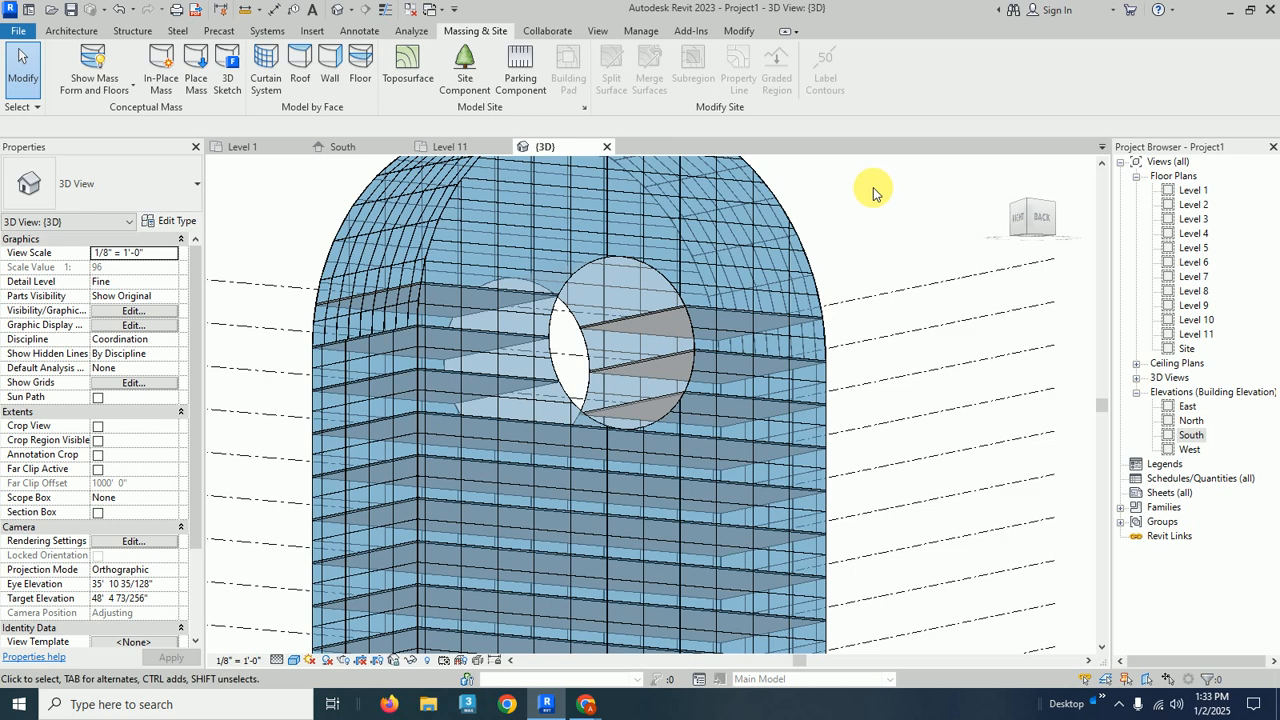
# Step: Create a 5" basic roof by face on the lower half of the round opening's inner surface
pyautogui.click(302, 68)
pyautogui.click(643, 290)
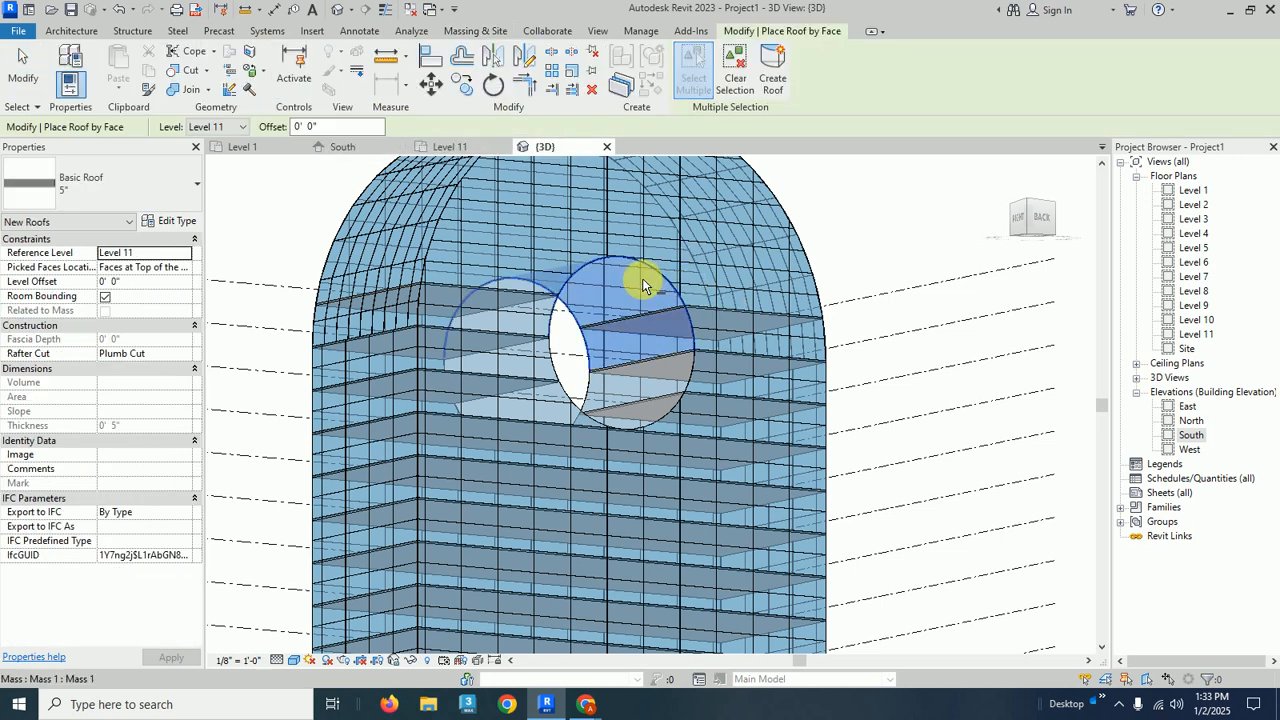
pyautogui.keyDown('shift'); pyautogui.moveTo(828, 240); pyautogui.dragTo(891, 374, button='middle'); pyautogui.keyUp('shift')
pyautogui.click(775, 85)
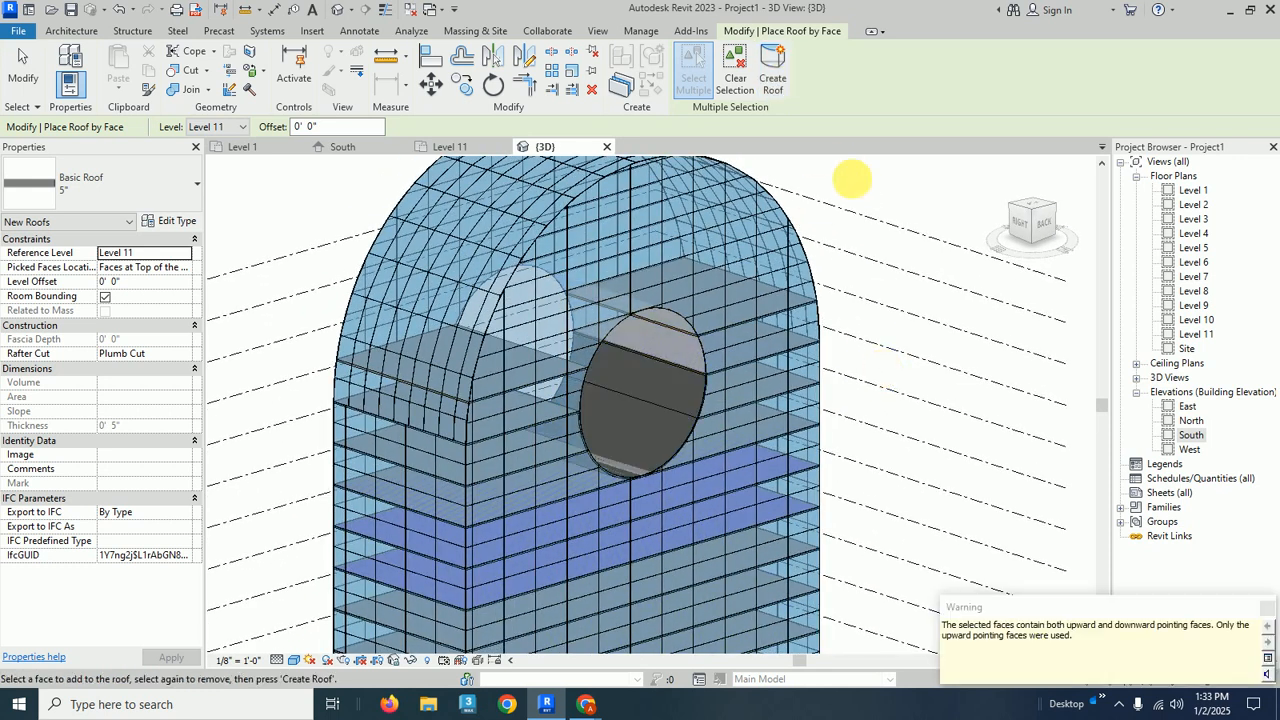
pyautogui.rightClick(873, 178)
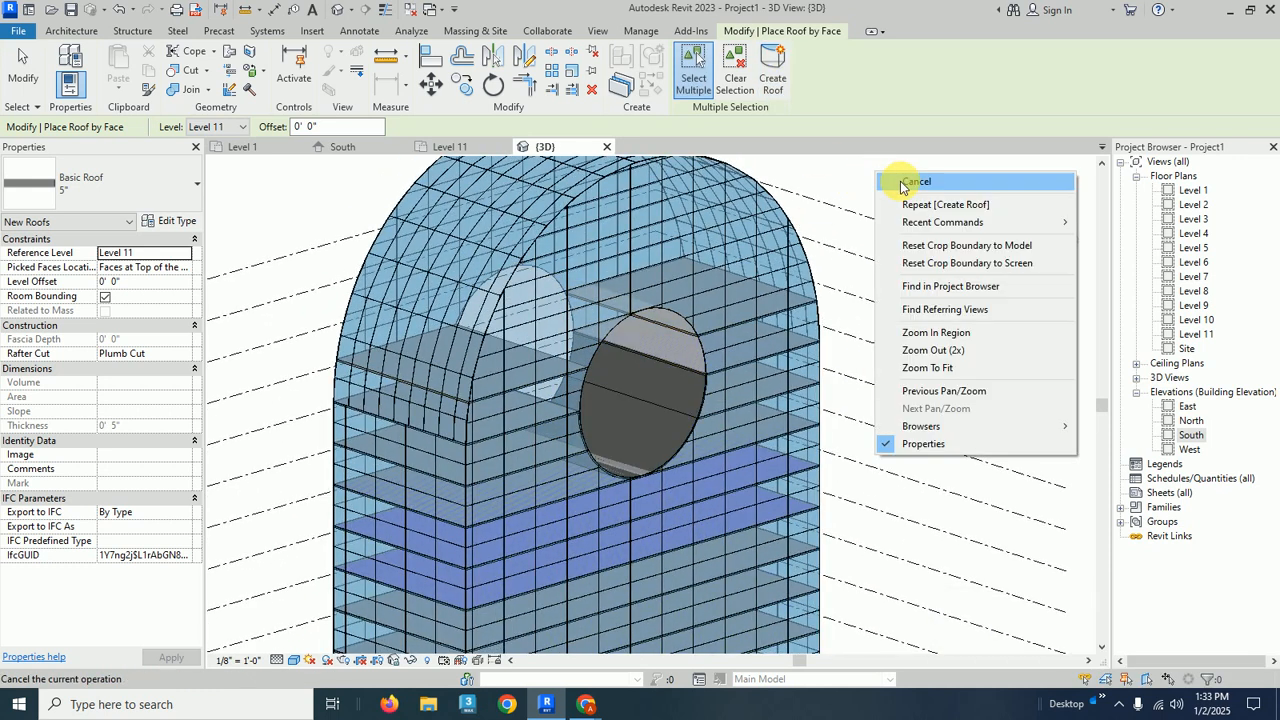
pyautogui.click(930, 188)
# Step: Create a second 5" basic roof by face on the upper half of the round opening's inner surface
pyautogui.scroll(3, 740, 383)
pyautogui.keyDown('shift'); pyautogui.moveTo(740, 383); pyautogui.dragTo(776, 345, button='middle'); pyautogui.keyUp('shift')
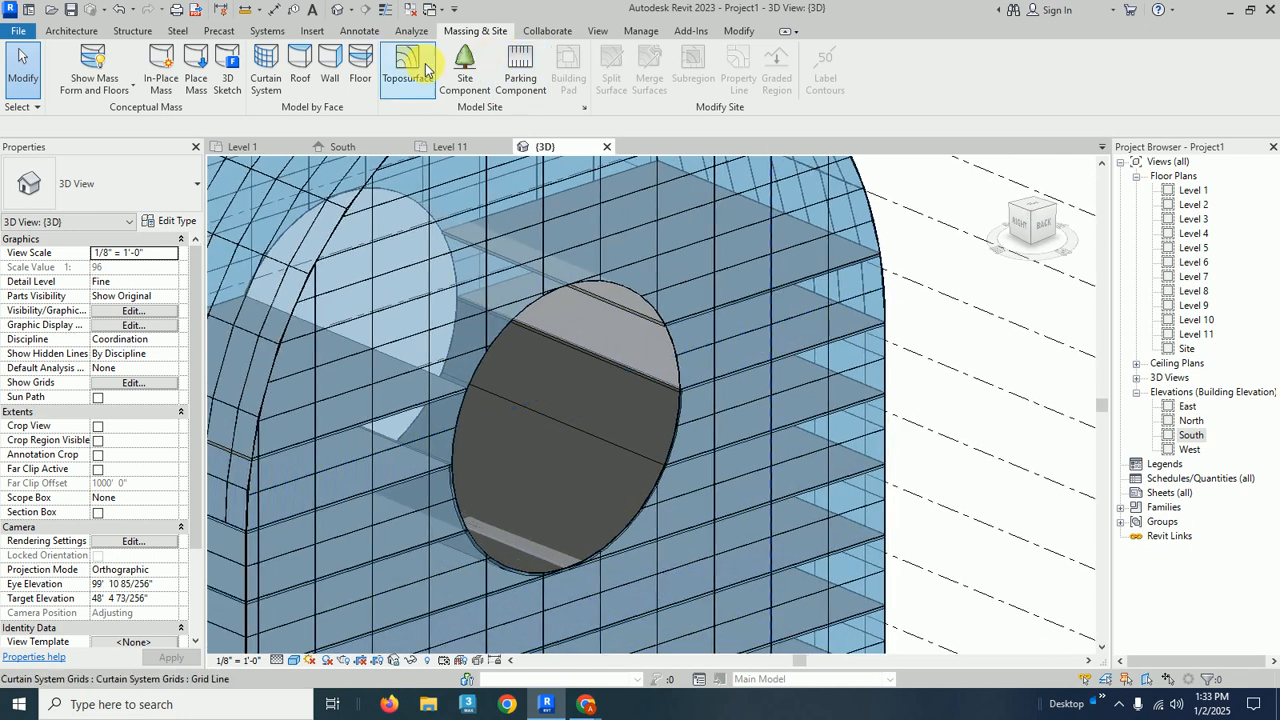
pyautogui.click(300, 68)
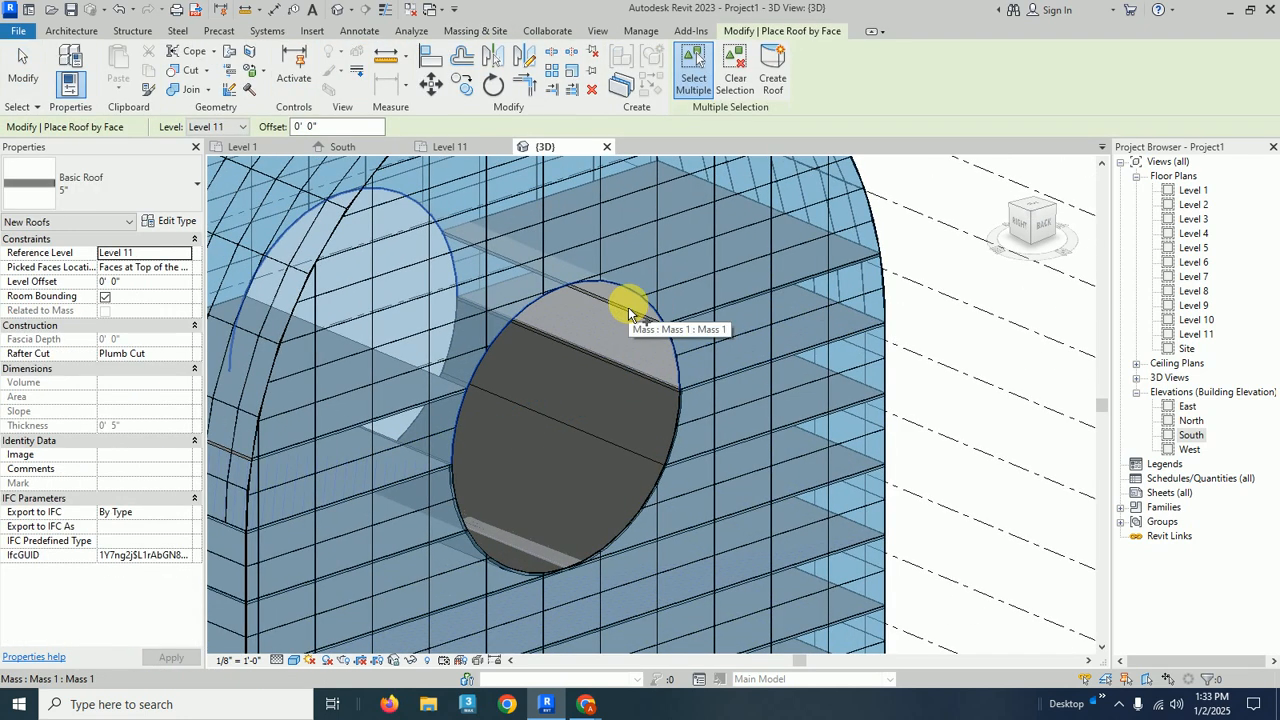
pyautogui.click(628, 305)
pyautogui.click(772, 84)
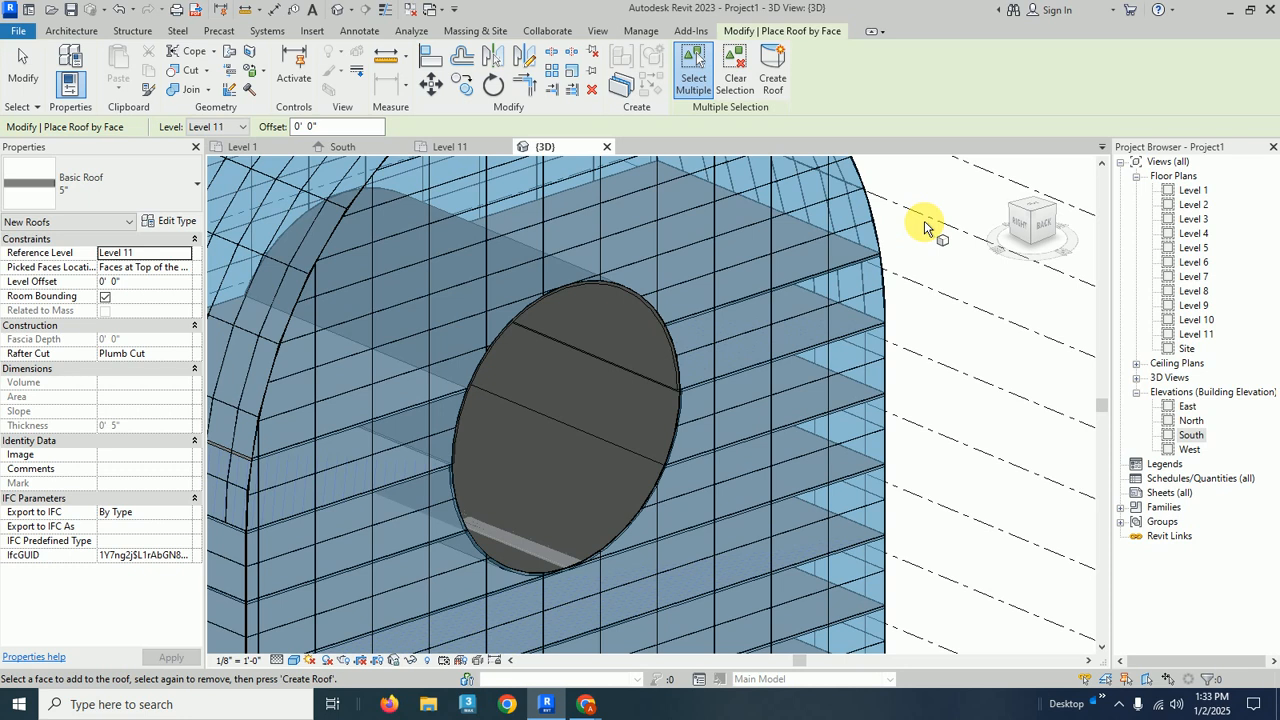
pyautogui.press('Escape')
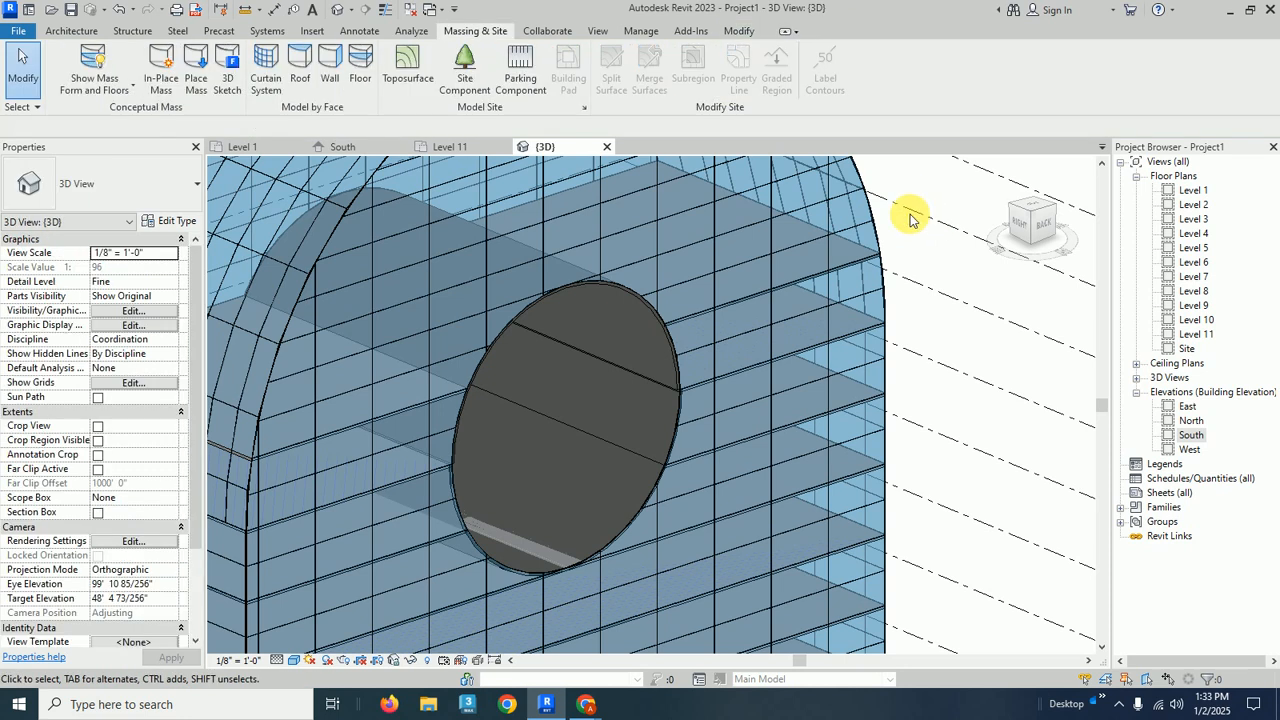
# Step: Try a level offset of 0' 5" on the roof lining the opening's lower half
pyautogui.scroll(5, 675, 374)
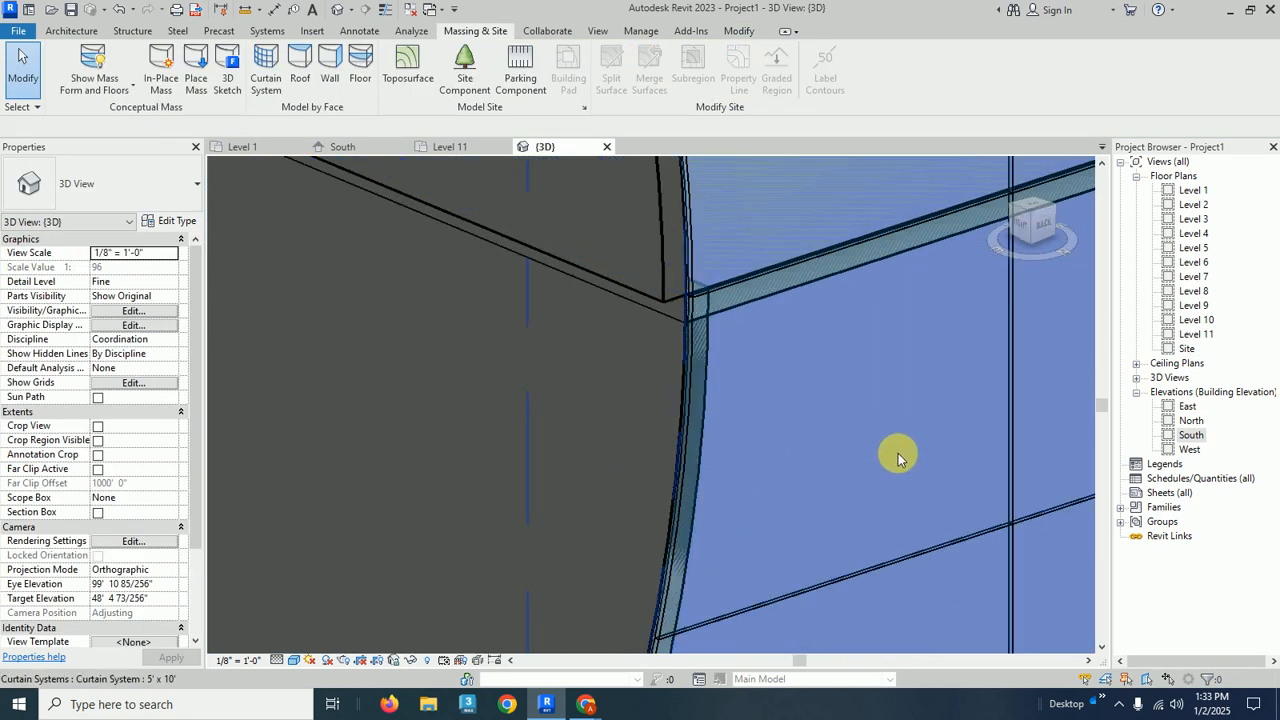
pyautogui.click(710, 371)
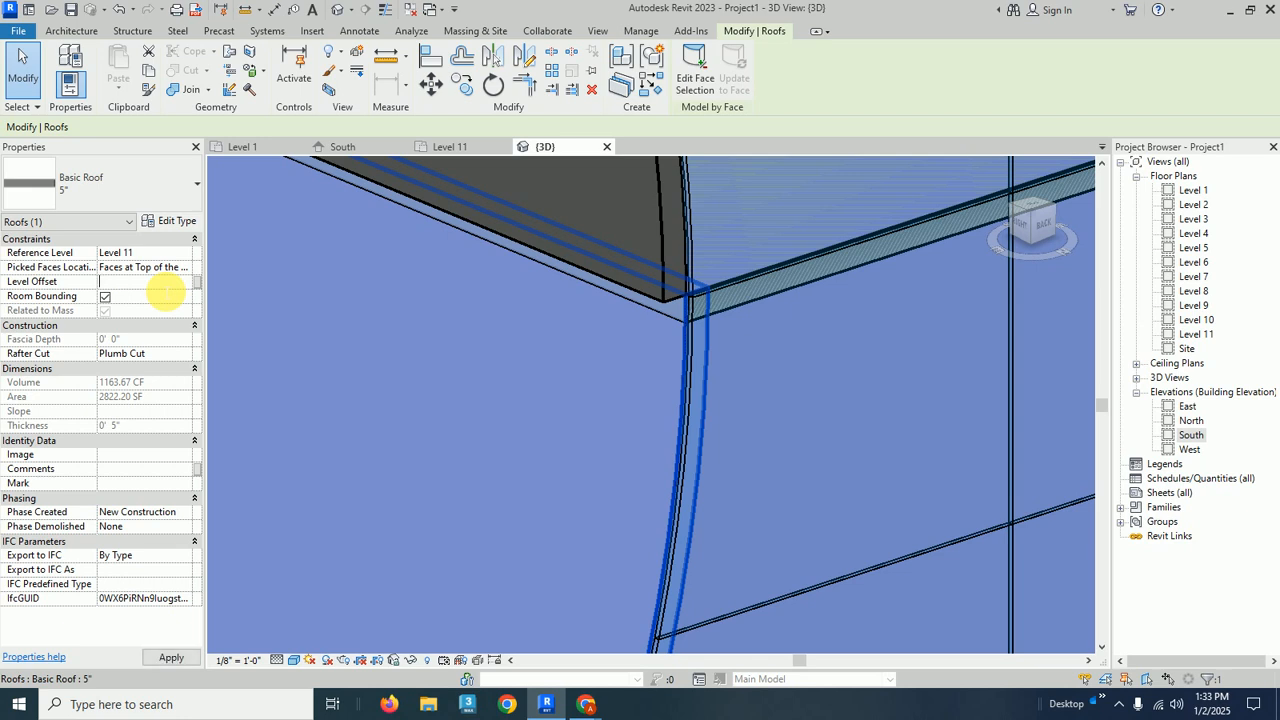
pyautogui.write('5')
pyautogui.press('Return')
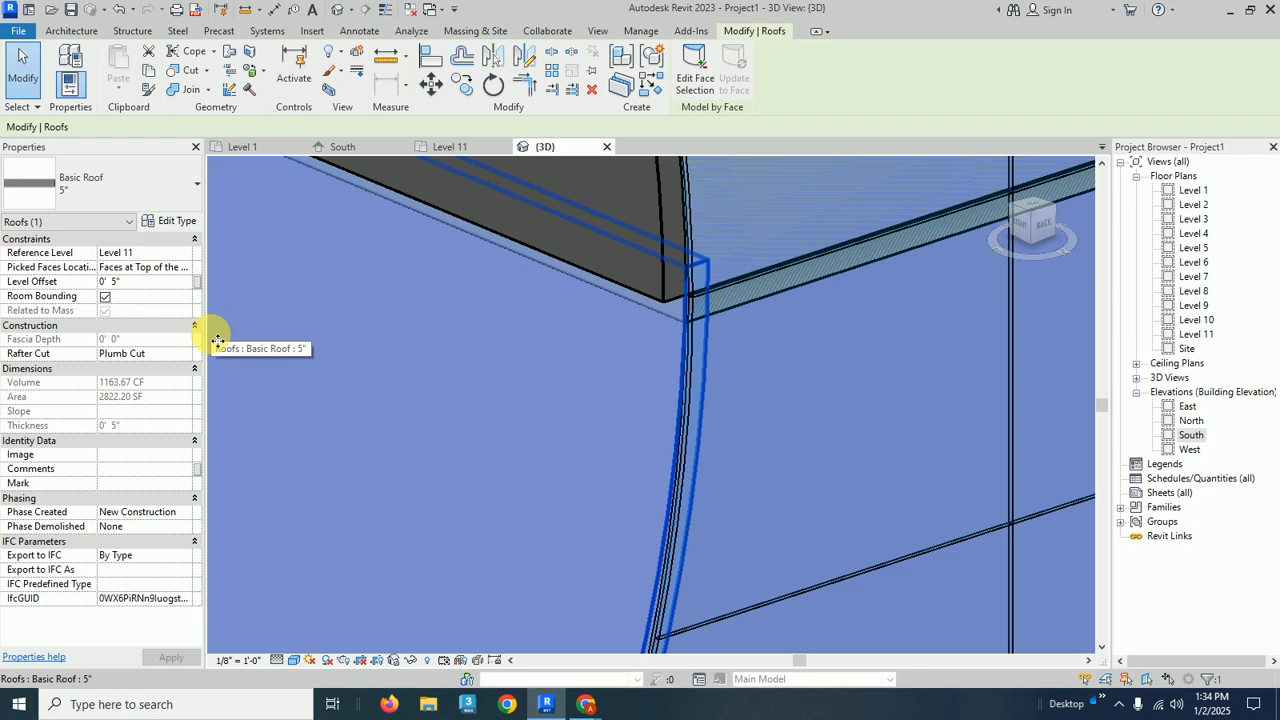
pyautogui.press('Escape')
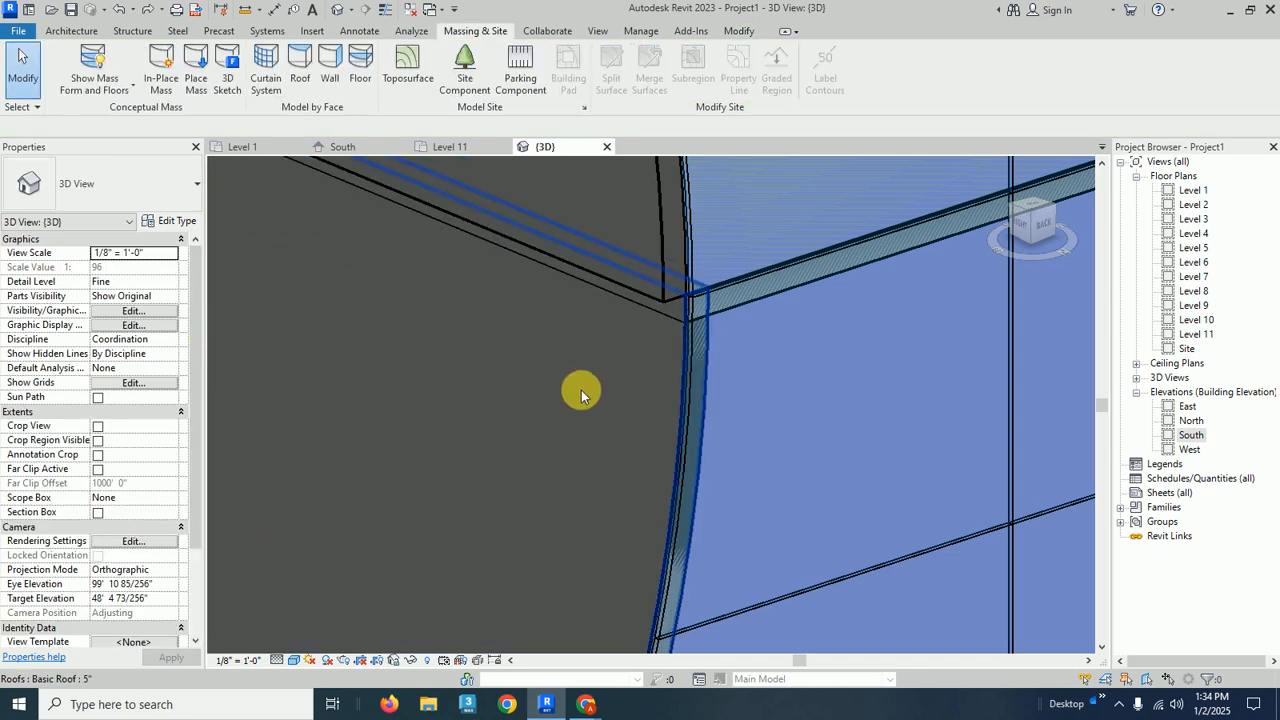
pyautogui.scroll(-4, 581, 389)
pyautogui.moveTo(587, 390); pyautogui.dragTo(623, 329, button='middle')
pyautogui.keyDown('shift'); pyautogui.moveTo(846, 411); pyautogui.dragTo(803, 301, button='middle'); pyautogui.keyUp('shift')
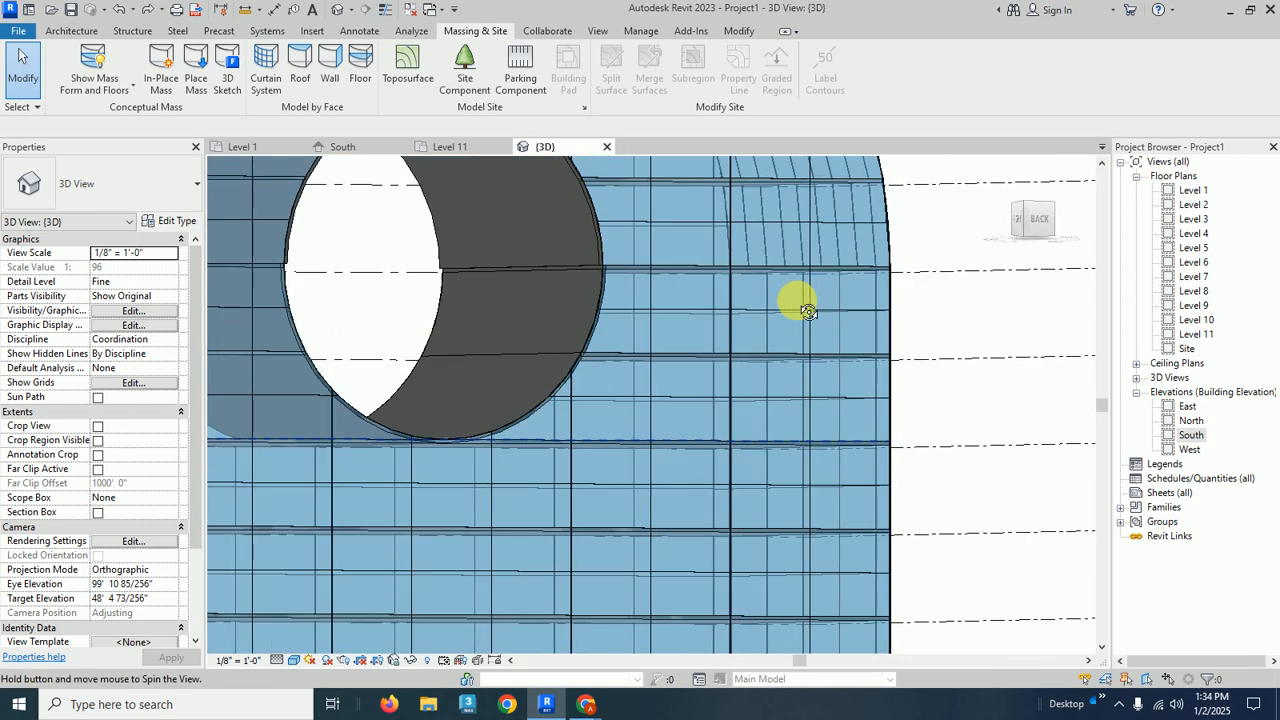
pyautogui.click(587, 259)
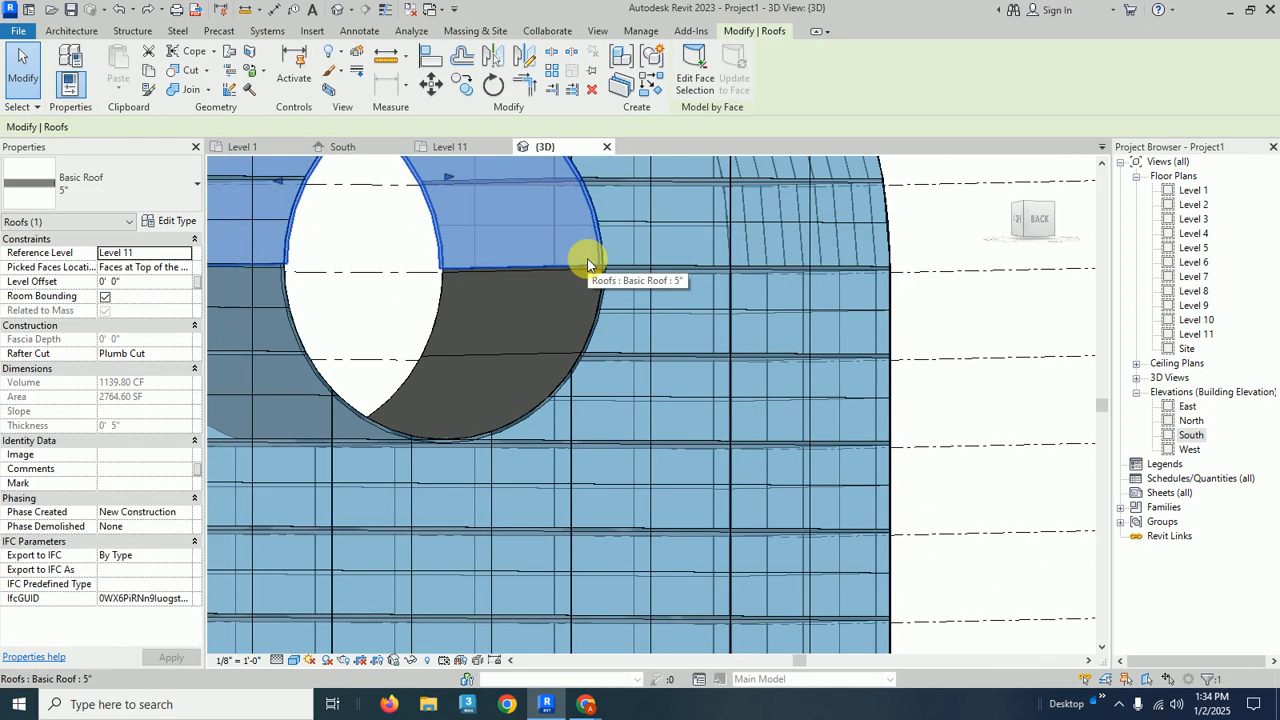
pyautogui.click(593, 302)
pyautogui.click(694, 80)
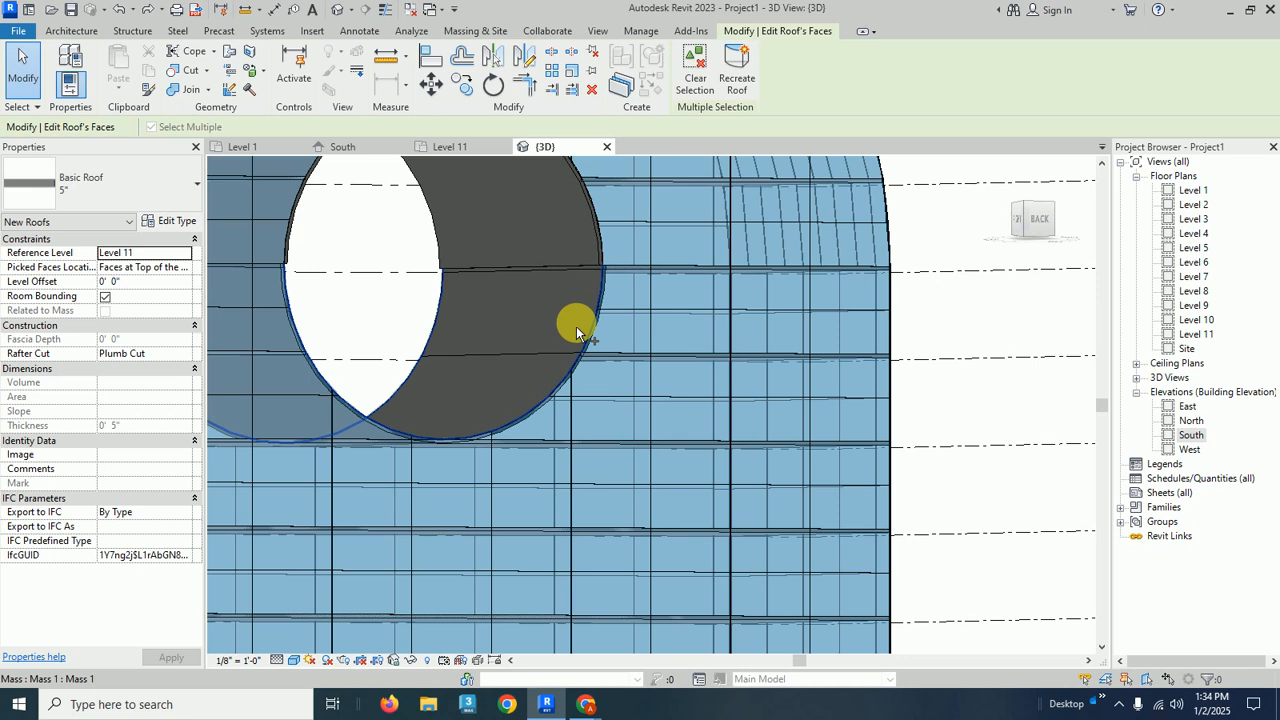
pyautogui.press('Escape')
# Step: Try a level offset of 0' 5" on the roof lining the opening's upper half
pyautogui.scroll(-2, 948, 232)
pyautogui.moveTo(974, 306); pyautogui.dragTo(994, 370, button='middle')
pyautogui.click(688, 239)
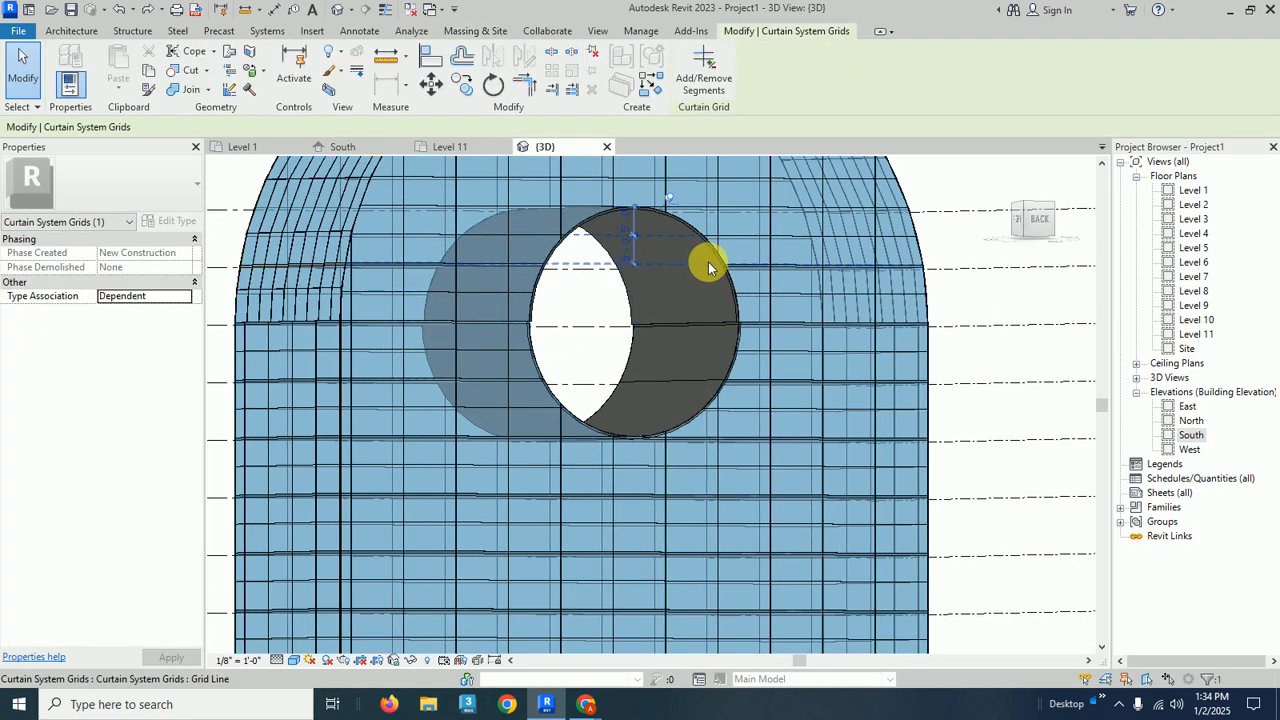
pyautogui.click(711, 253)
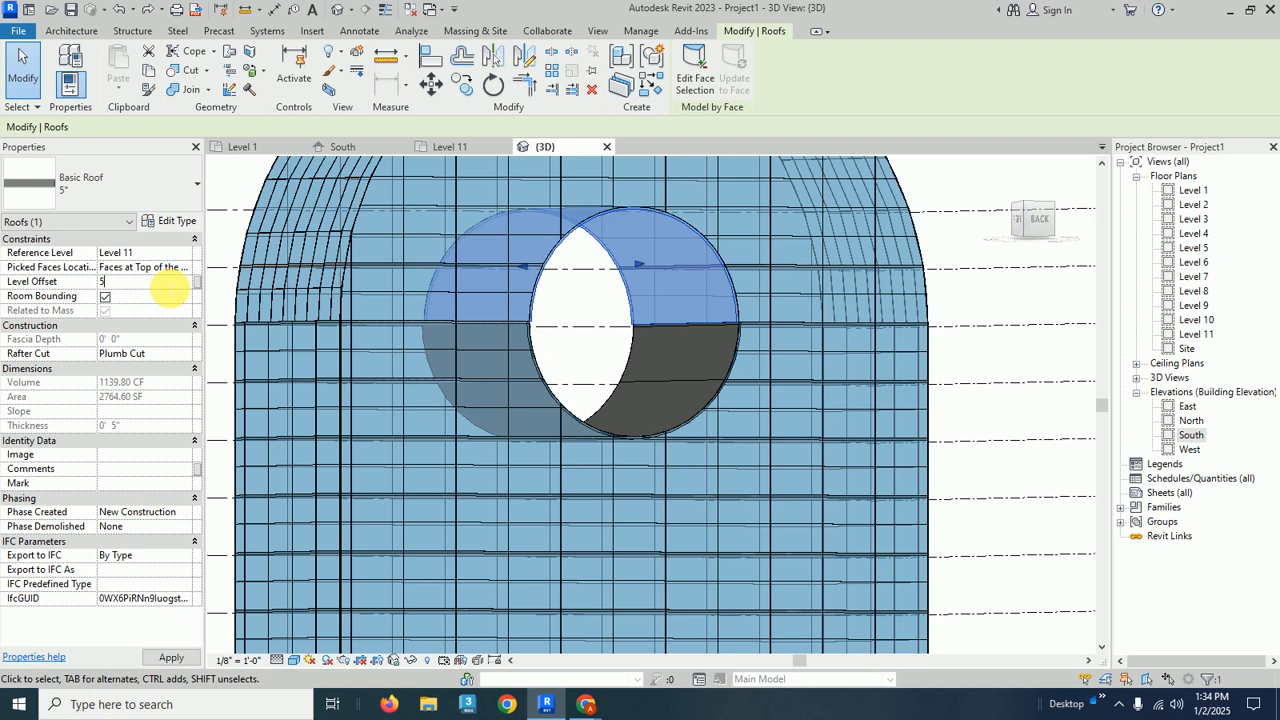
pyautogui.scroll(5, 745, 305)
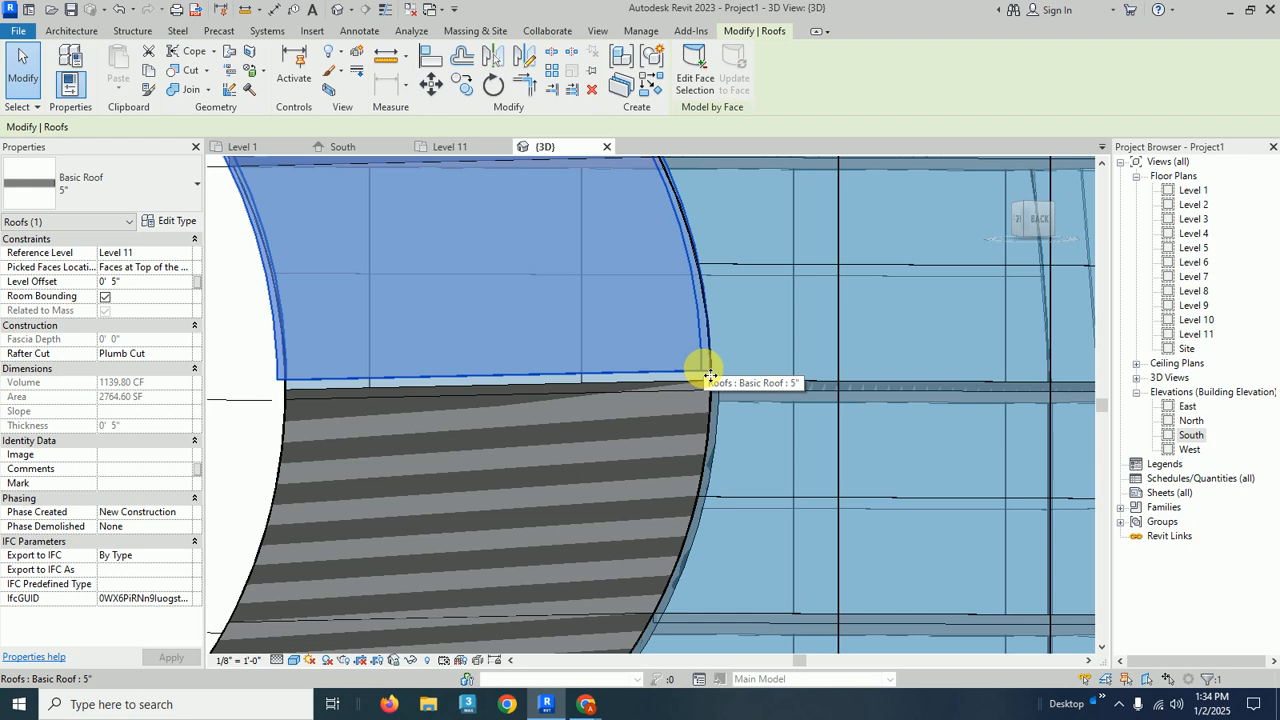
pyautogui.click(185, 267)
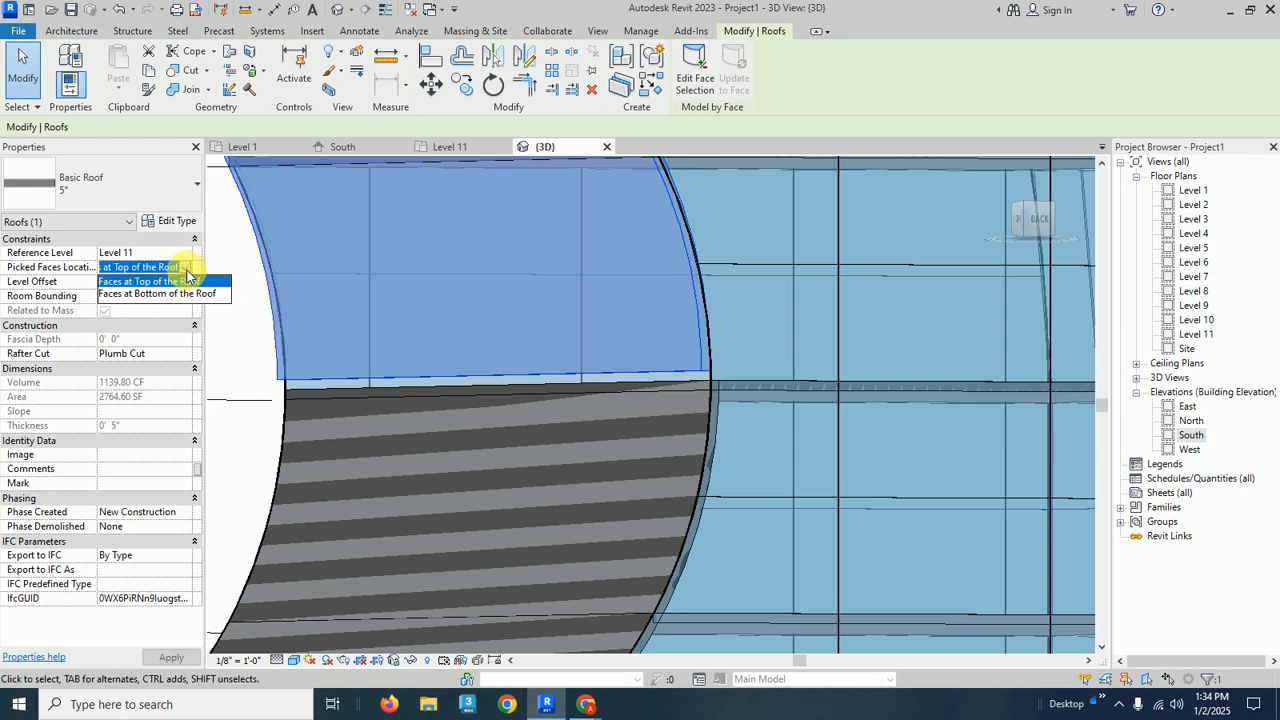
pyautogui.click(222, 340)
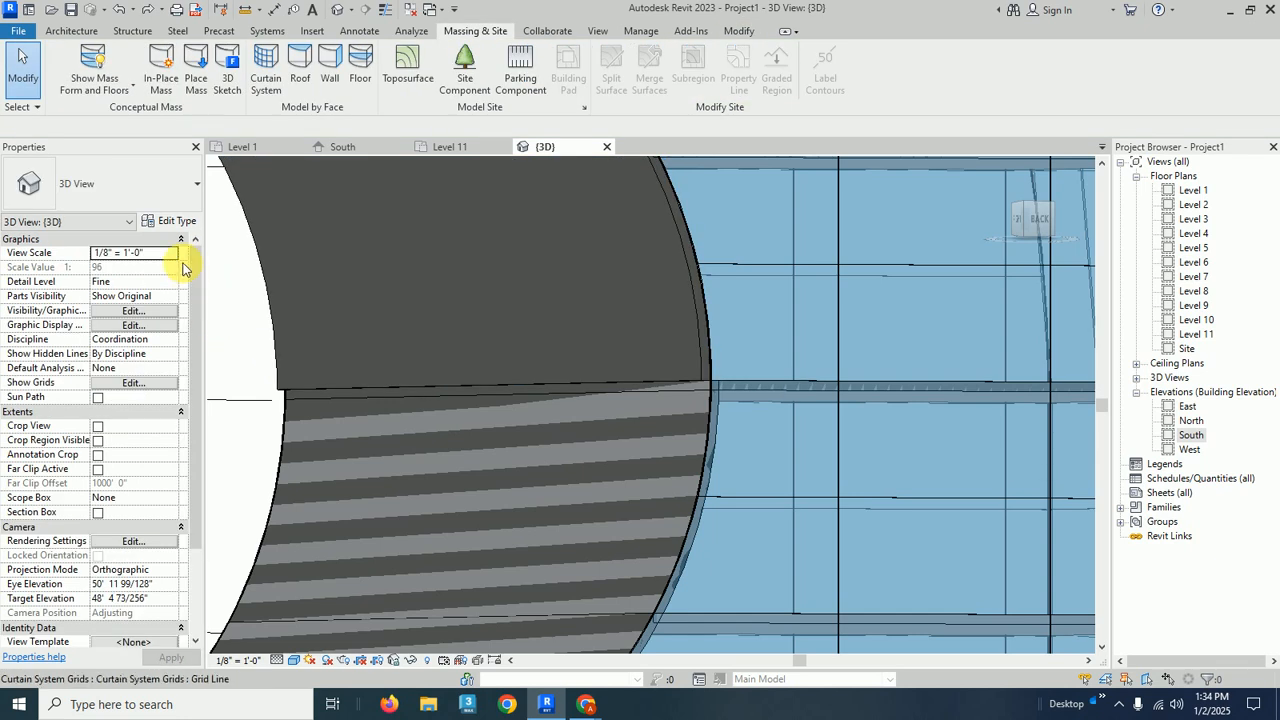
# Step: Set the opening's upper roof to a picked faces location of Faces at Bottom of the Roof
pyautogui.click(686, 318)
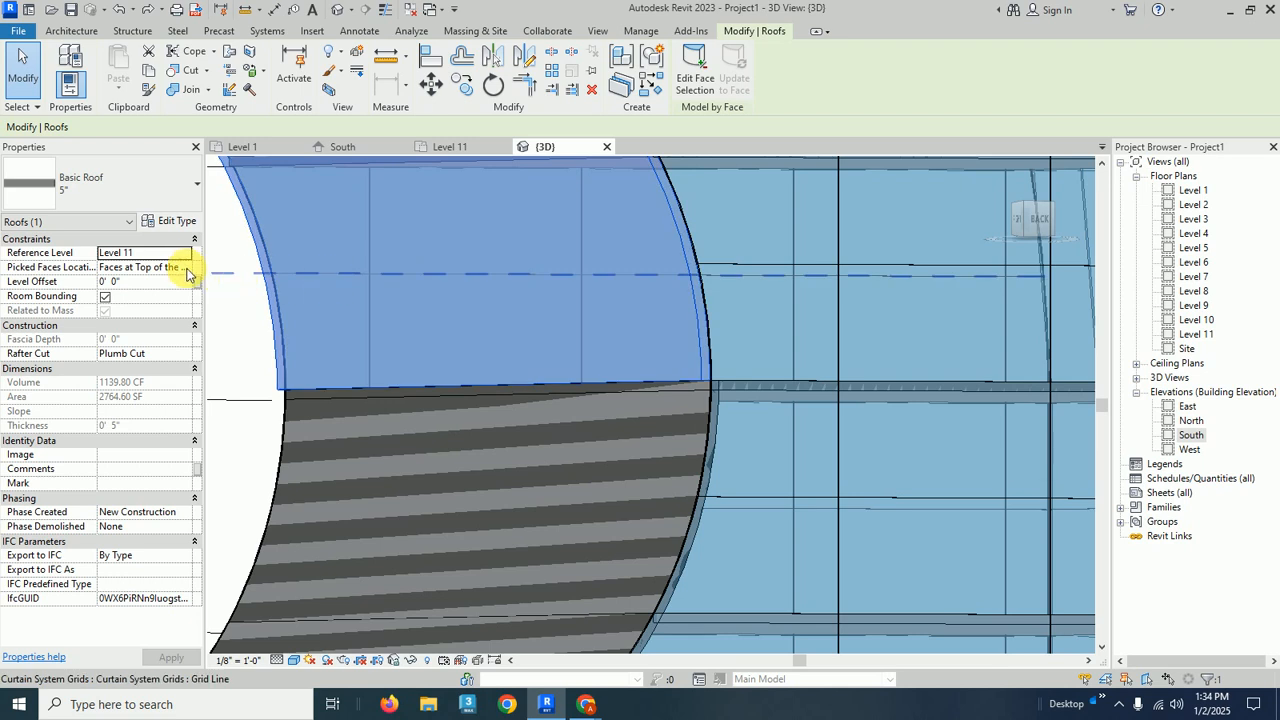
pyautogui.click(185, 267)
pyautogui.click(181, 294)
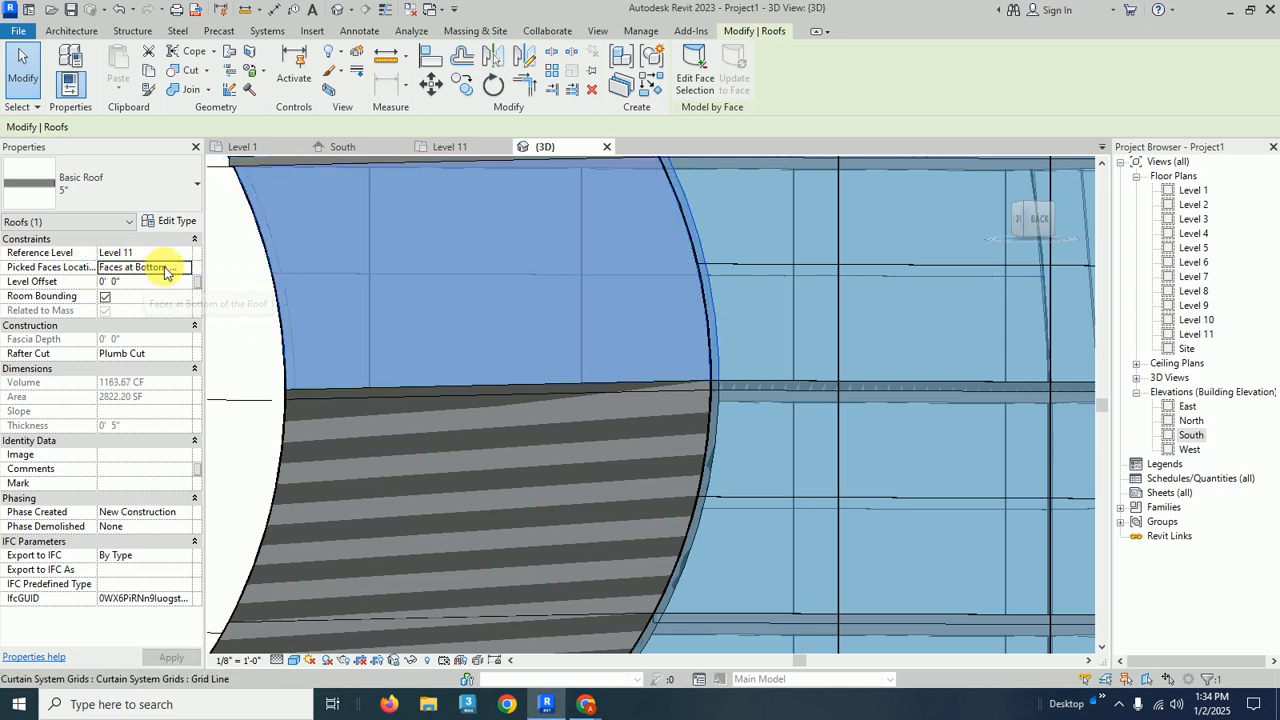
pyautogui.click(223, 330)
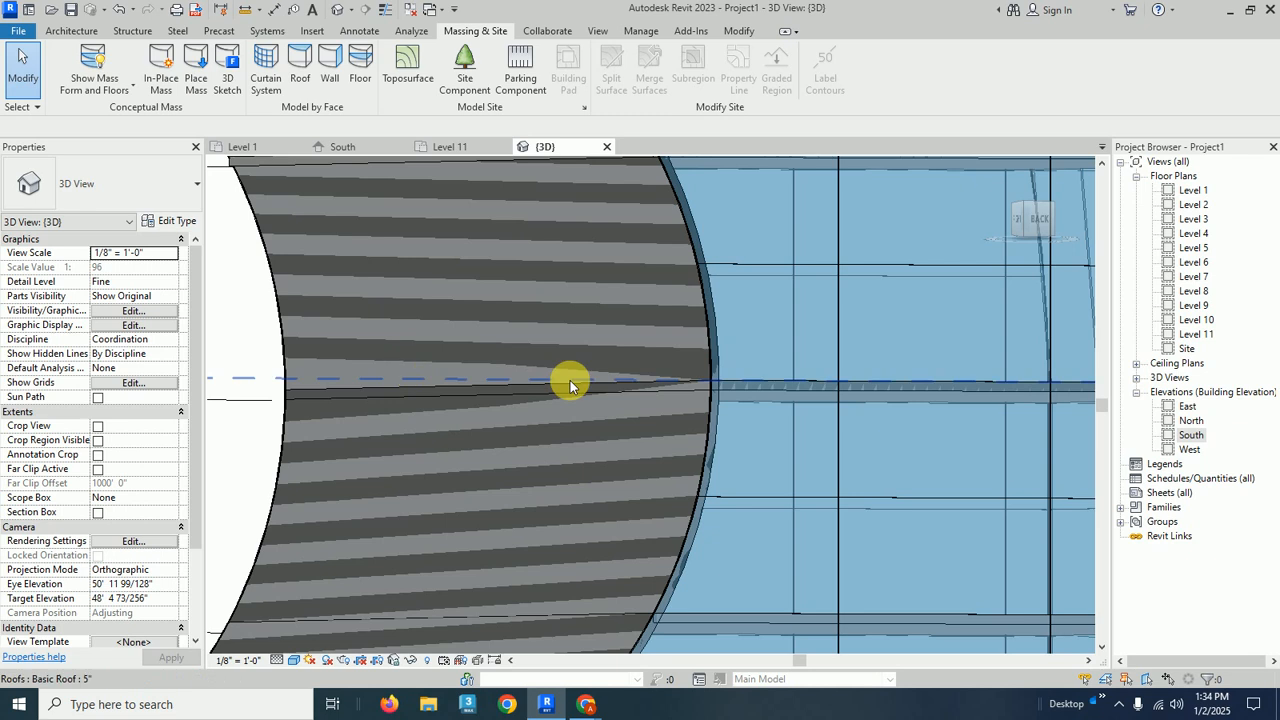
# Step: Set the picked faces location to Faces at Bottom of the Roof for the lower roof and Faces at Top of the Roof for the upper one
pyautogui.click(714, 449)
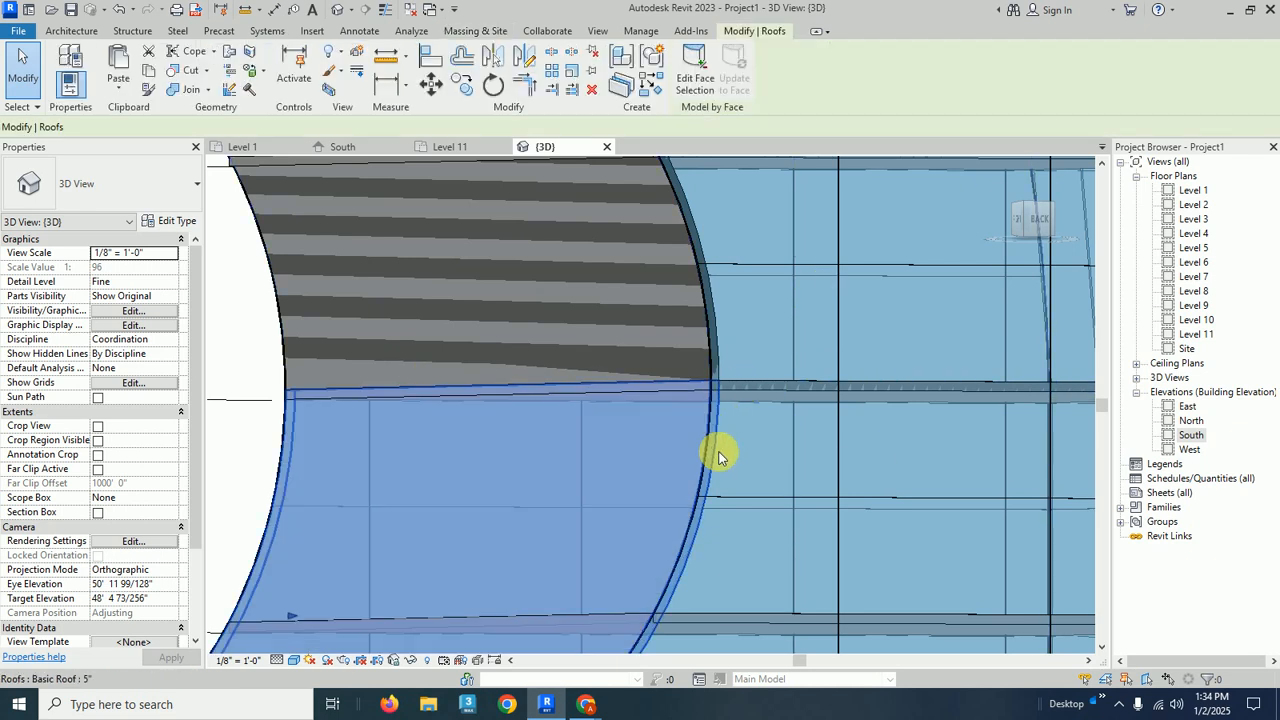
pyautogui.click(188, 268)
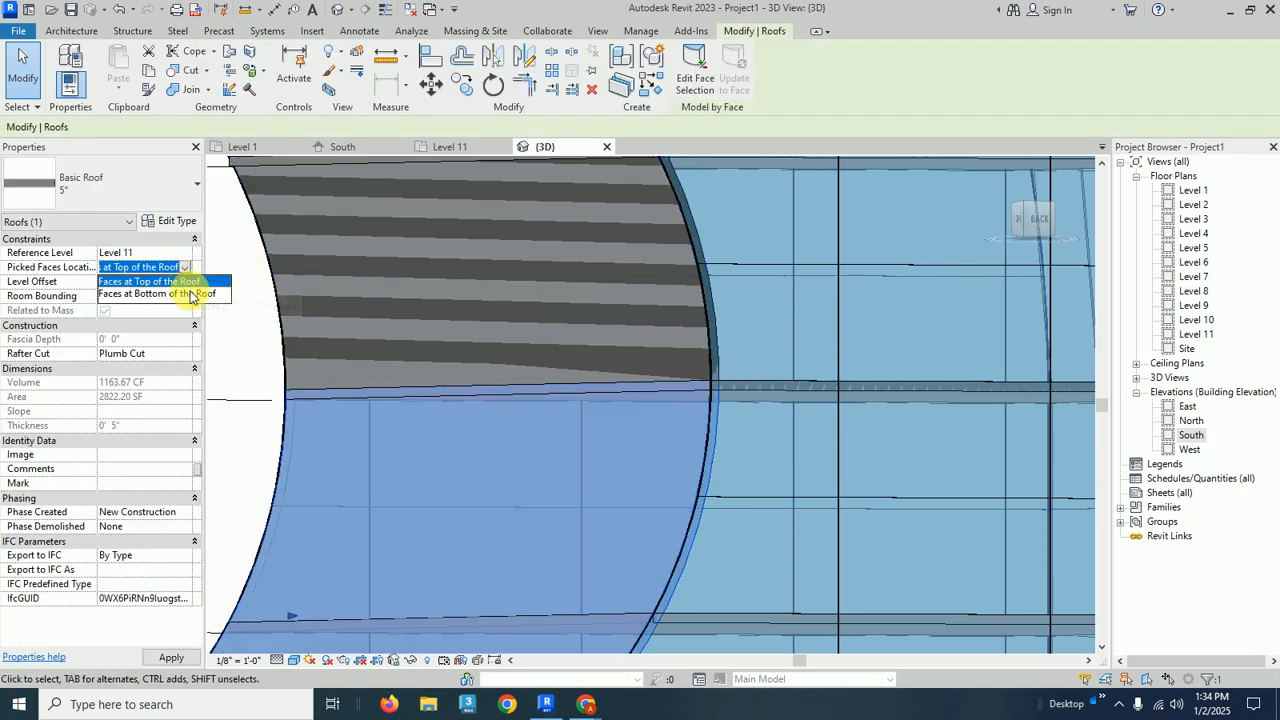
pyautogui.click(186, 289)
pyautogui.click(680, 286)
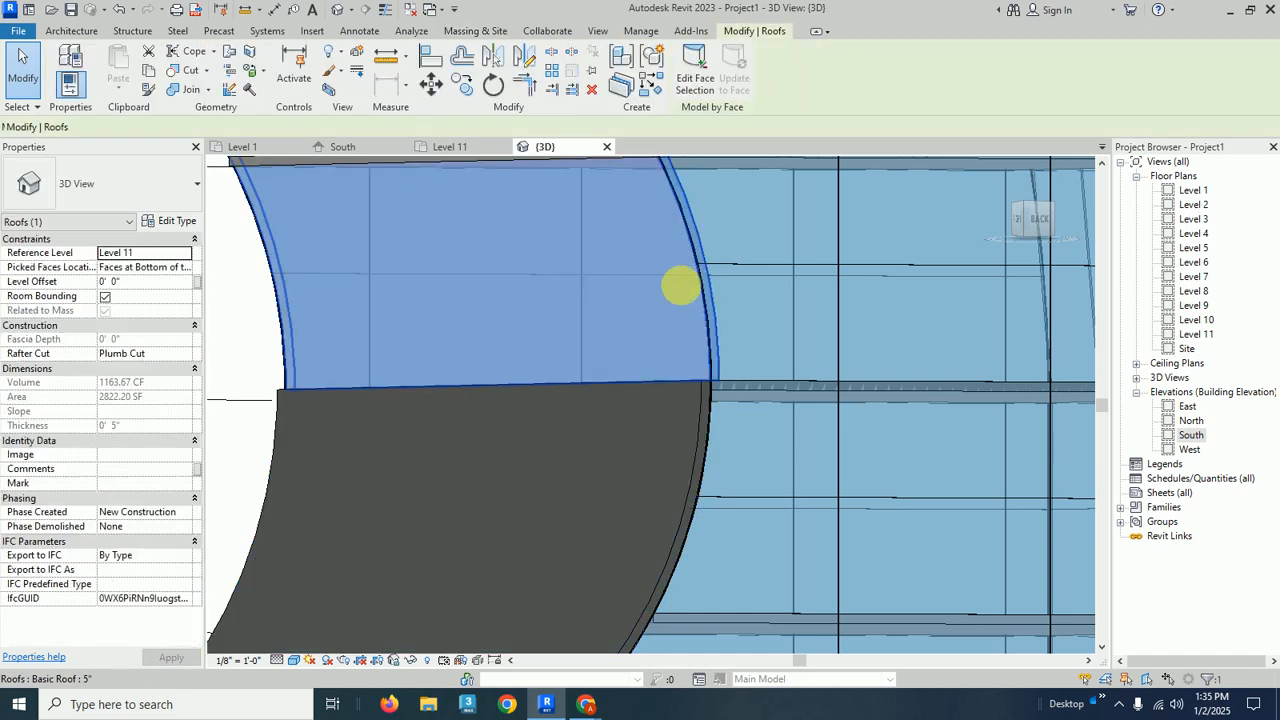
pyautogui.click(190, 268)
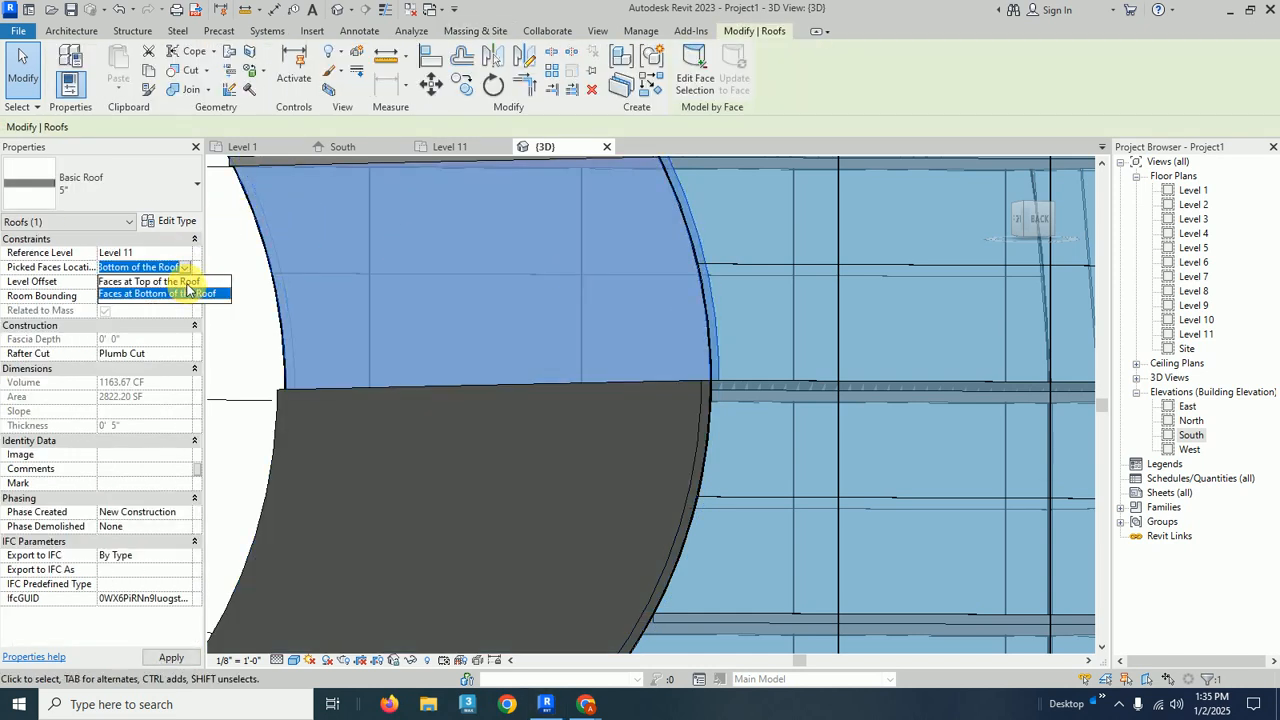
pyautogui.click(186, 282)
pyautogui.click(240, 320)
# Step: Join the geometry of the two roofs lining the upper and lower halves of the round opening
pyautogui.scroll(-3, 680, 271)
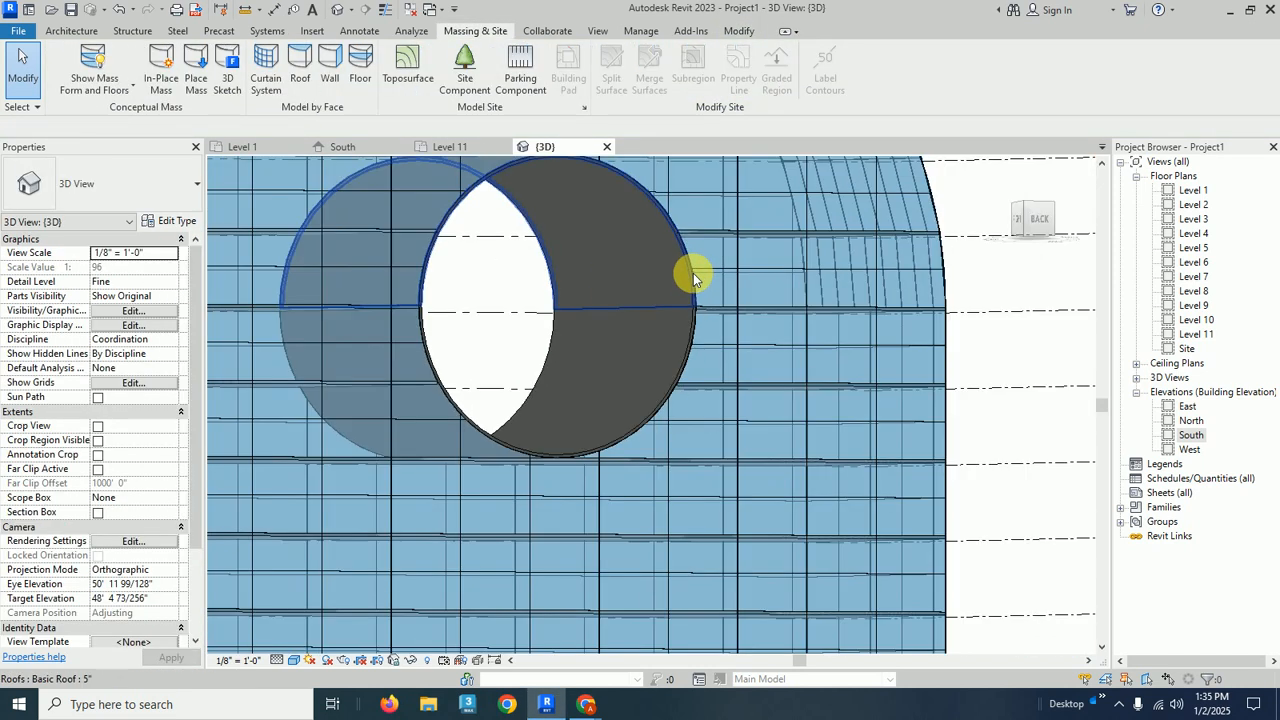
pyautogui.keyDown('shift'); pyautogui.moveTo(595, 295); pyautogui.dragTo(484, 320, button='middle'); pyautogui.keyUp('shift')
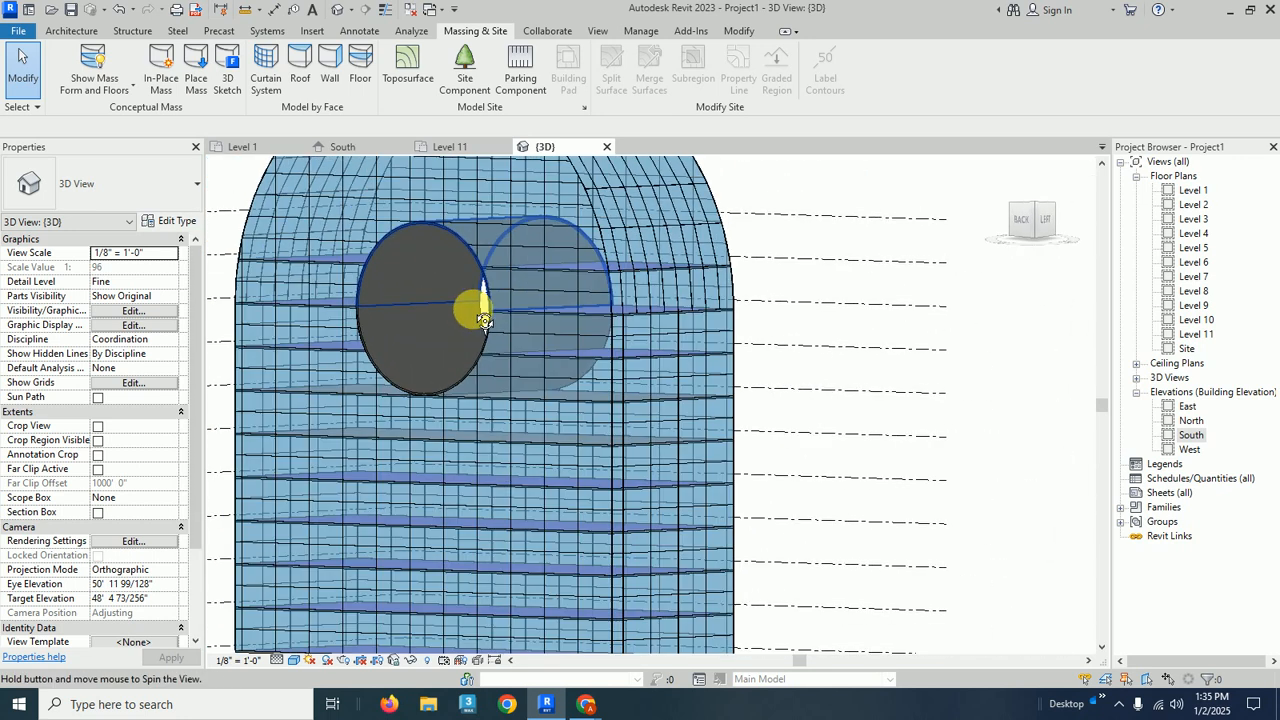
pyautogui.click(738, 31)
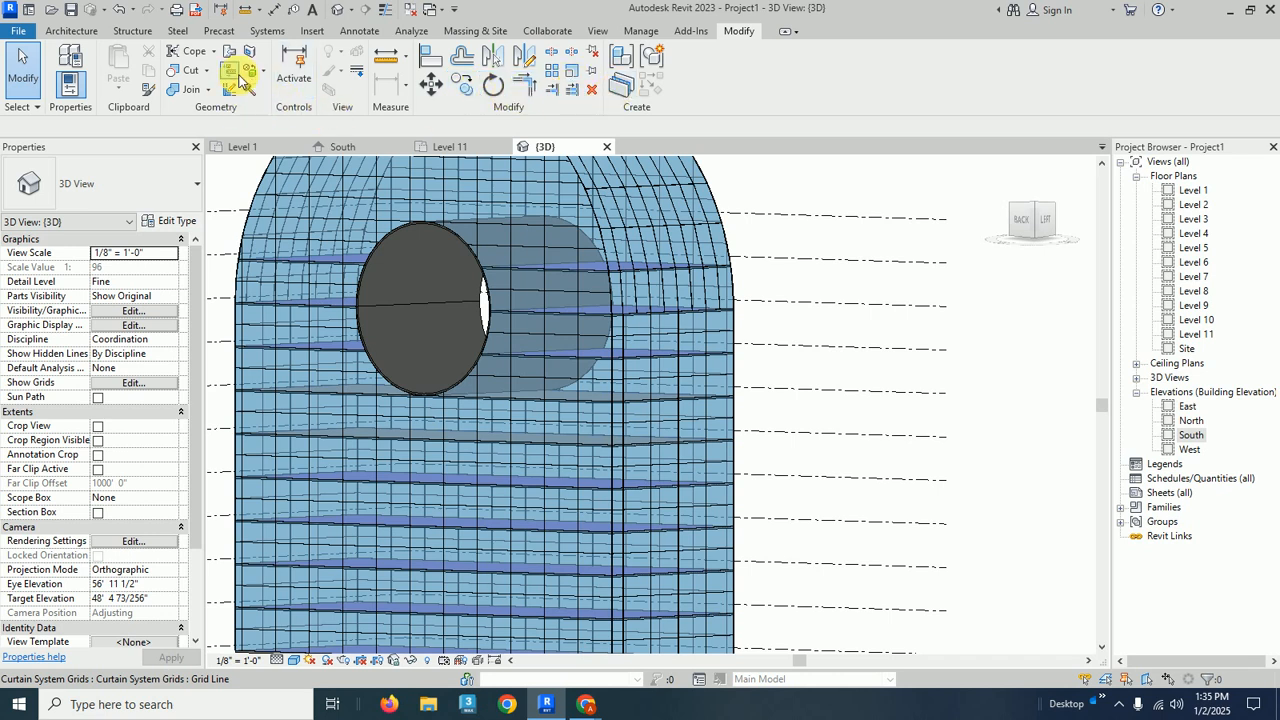
pyautogui.click(187, 95)
pyautogui.click(420, 312)
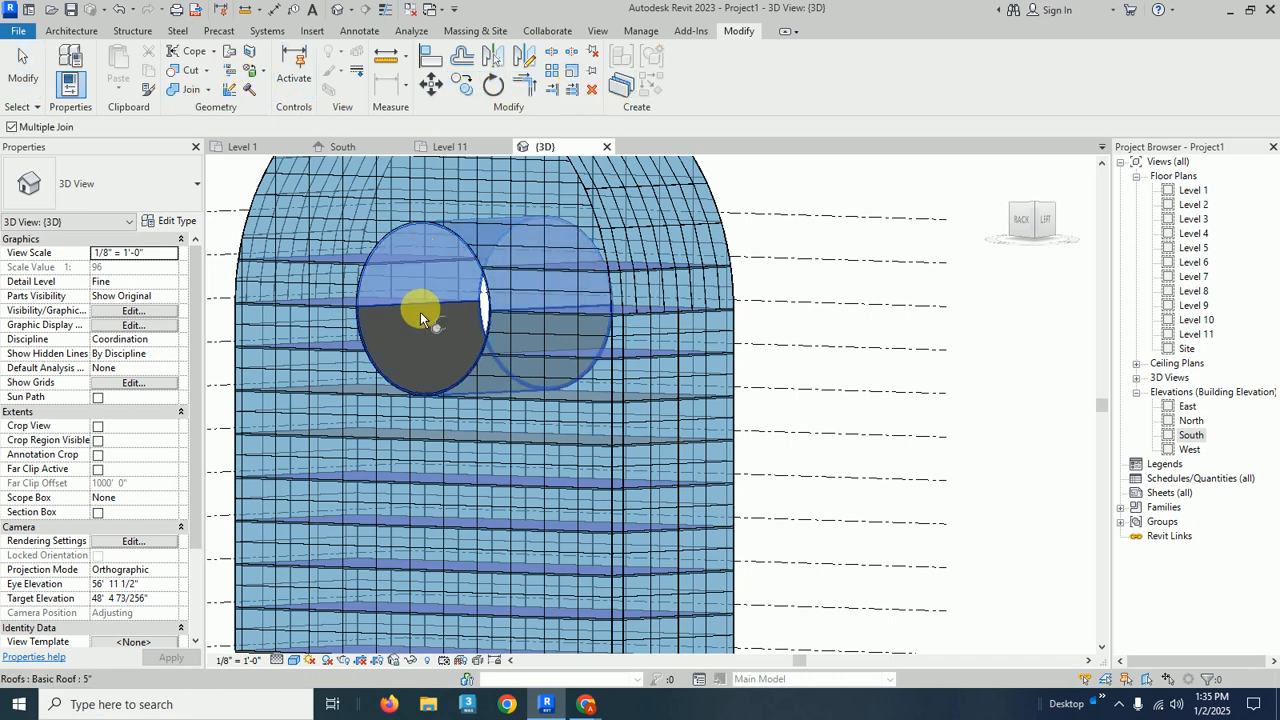
pyautogui.rightClick(853, 163)
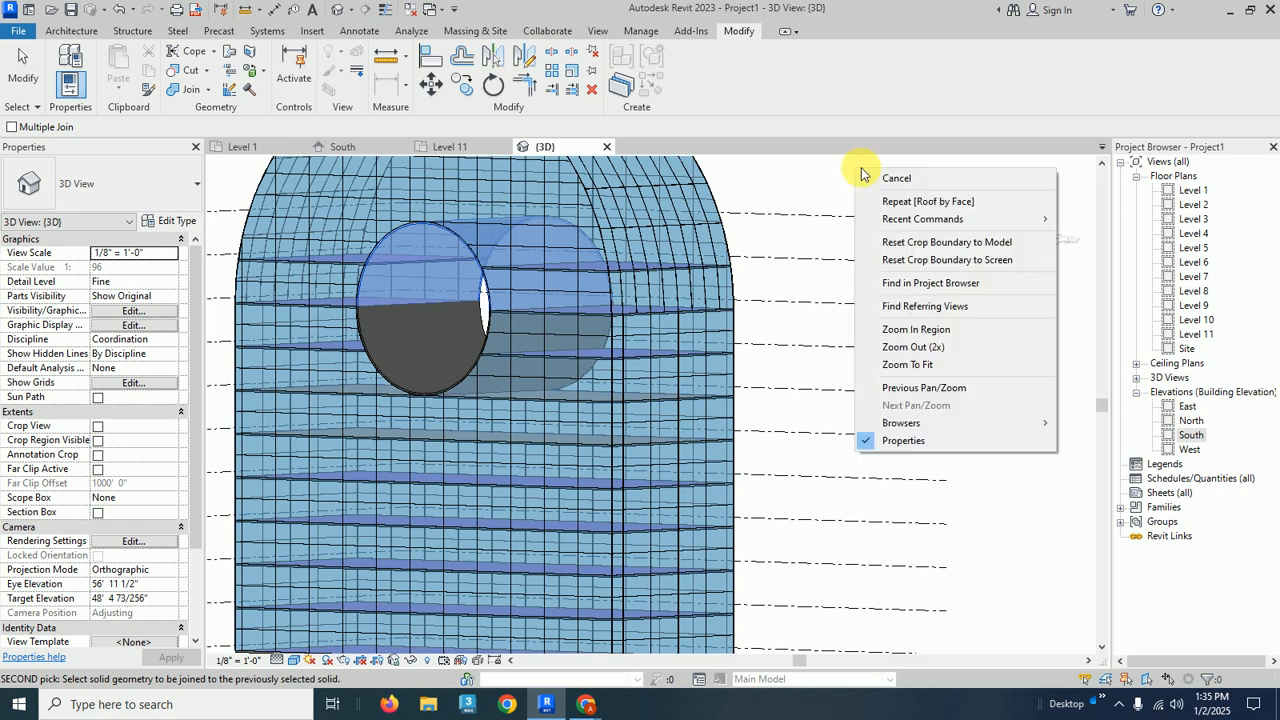
pyautogui.click(868, 180)
pyautogui.rightClick(859, 165)
pyautogui.click(868, 180)
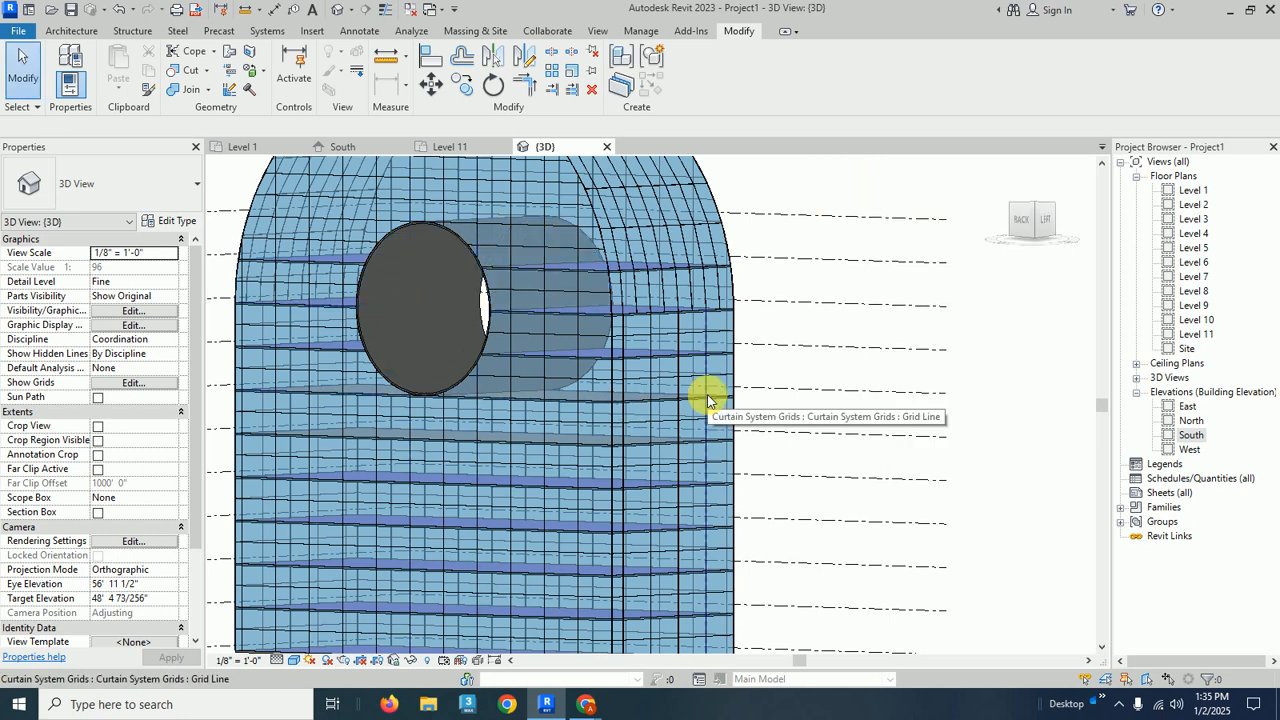
# Step: Filter a selection of the whole building to the Mass and Mass Floor categories and delete those elements
pyautogui.scroll(-1, 687, 410)
pyautogui.keyDown('shift'); pyautogui.moveTo(591, 351); pyautogui.dragTo(822, 457, button='middle'); pyautogui.keyUp('shift')
pyautogui.scroll(-3, 785, 439)
pyautogui.moveTo(770, 402); pyautogui.dragTo(693, 410, button='middle')
pyautogui.moveTo(825, 458)
pyautogui.keyDown('shift'); pyautogui.mouseDown(button='middle')
pyautogui.moveTo(691, 366)
pyautogui.moveTo(557, 471)
pyautogui.moveTo(754, 434)
pyautogui.moveTo(803, 457)
pyautogui.mouseUp(button='middle'); pyautogui.keyUp('shift')
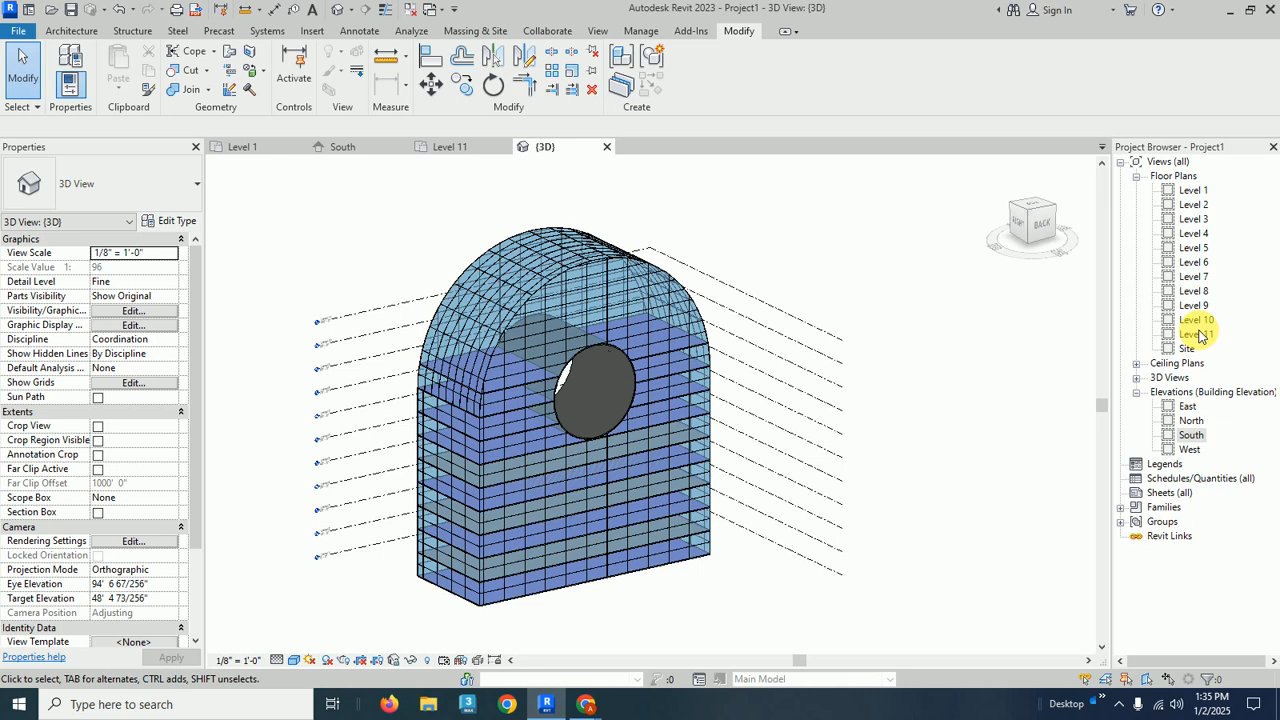
pyautogui.moveTo(364, 194); pyautogui.dragTo(735, 540)
pyautogui.click(686, 70)
pyautogui.click(745, 272)
pyautogui.moveTo(497, 312); pyautogui.dragTo(500, 302)
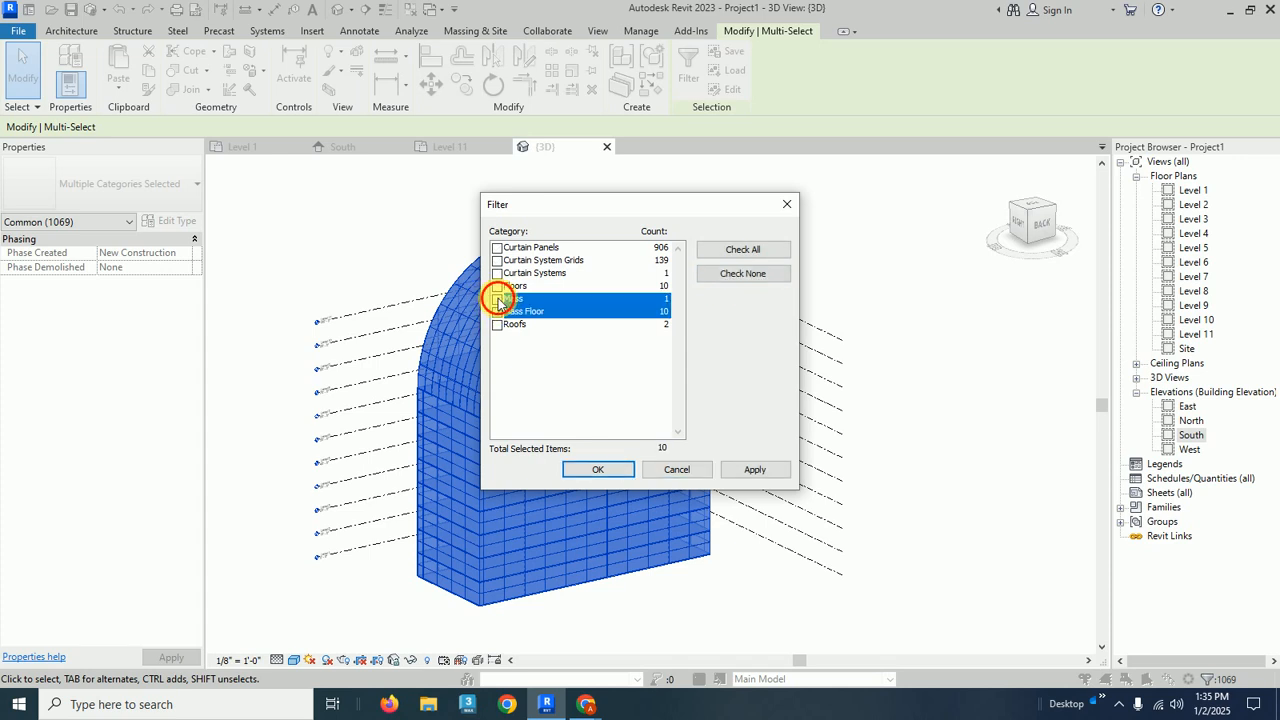
pyautogui.click(596, 470)
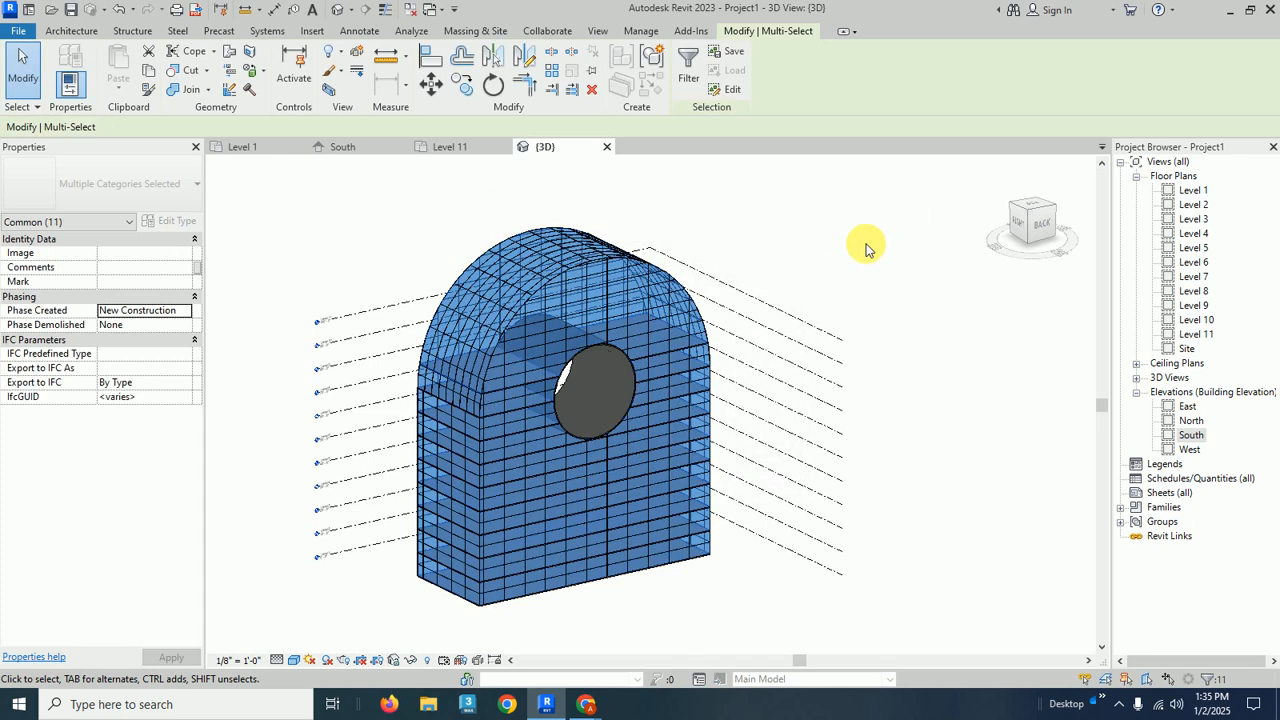
pyautogui.click(852, 236)
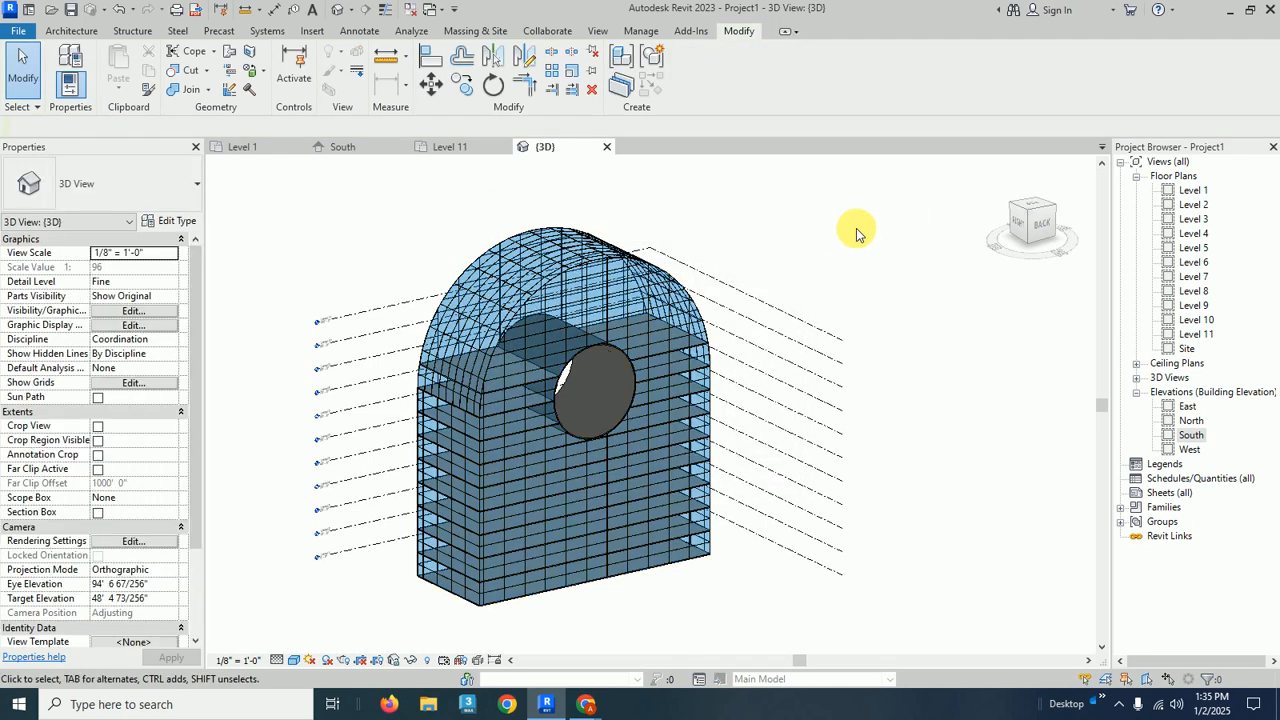
# Step: Duplicate the type of both roofs lining the round opening as 5" 2
pyautogui.keyDown('shift'); pyautogui.moveTo(903, 346); pyautogui.dragTo(555, 385, button='middle'); pyautogui.keyUp('shift')
pyautogui.scroll(5, 557, 388)
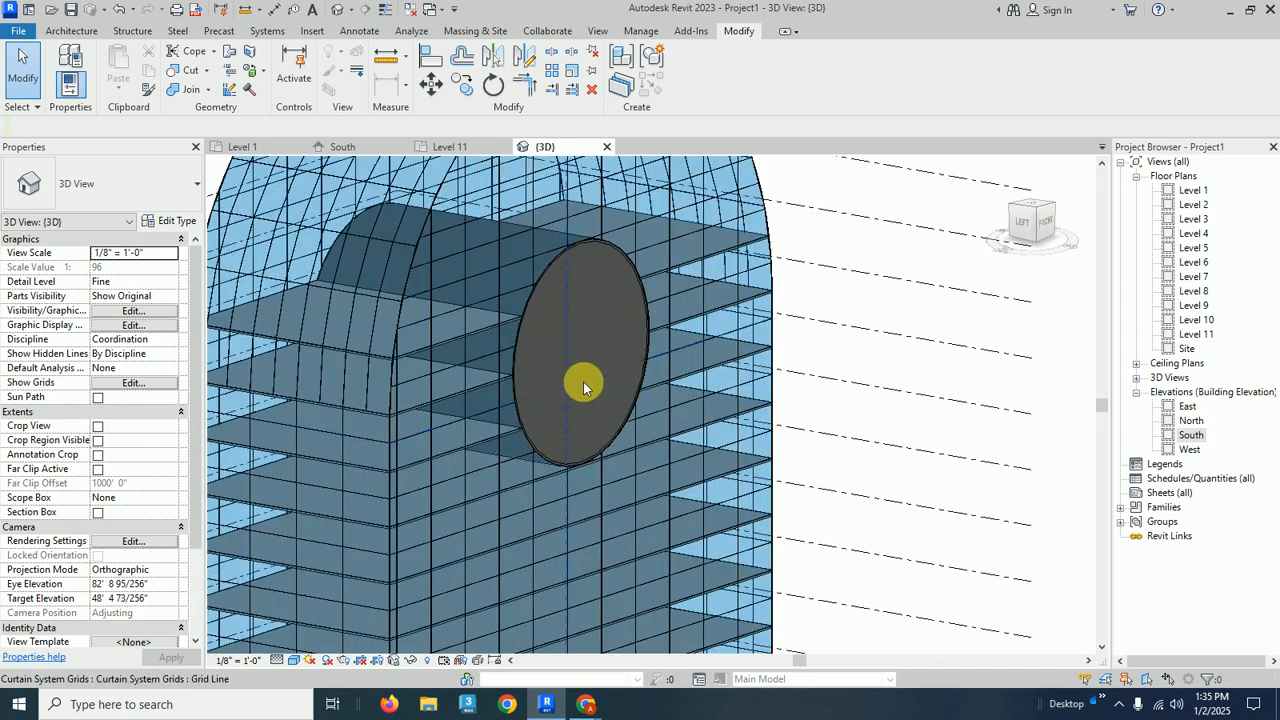
pyautogui.click(644, 366)
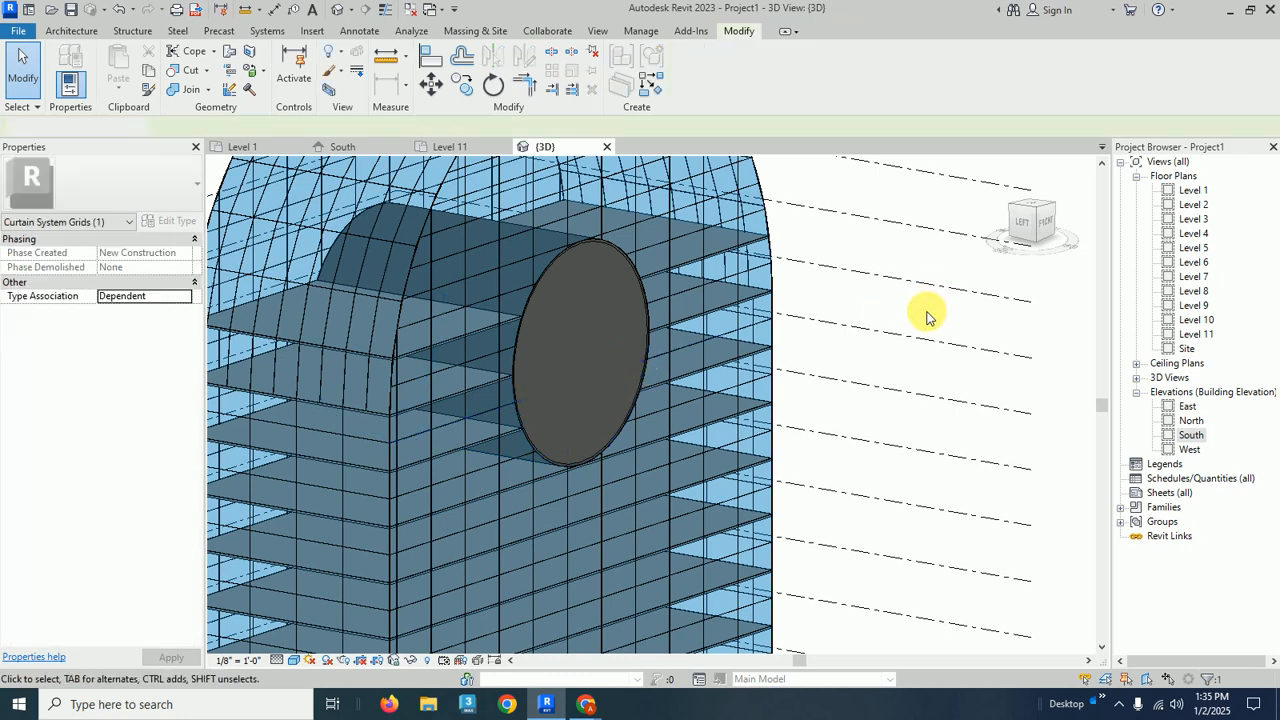
pyautogui.click(926, 313)
pyautogui.click(647, 352)
pyautogui.keyDown('ctrl'); pyautogui.click(646, 292); pyautogui.keyUp('ctrl')
pyautogui.click(178, 219)
pyautogui.click(1216, 132)
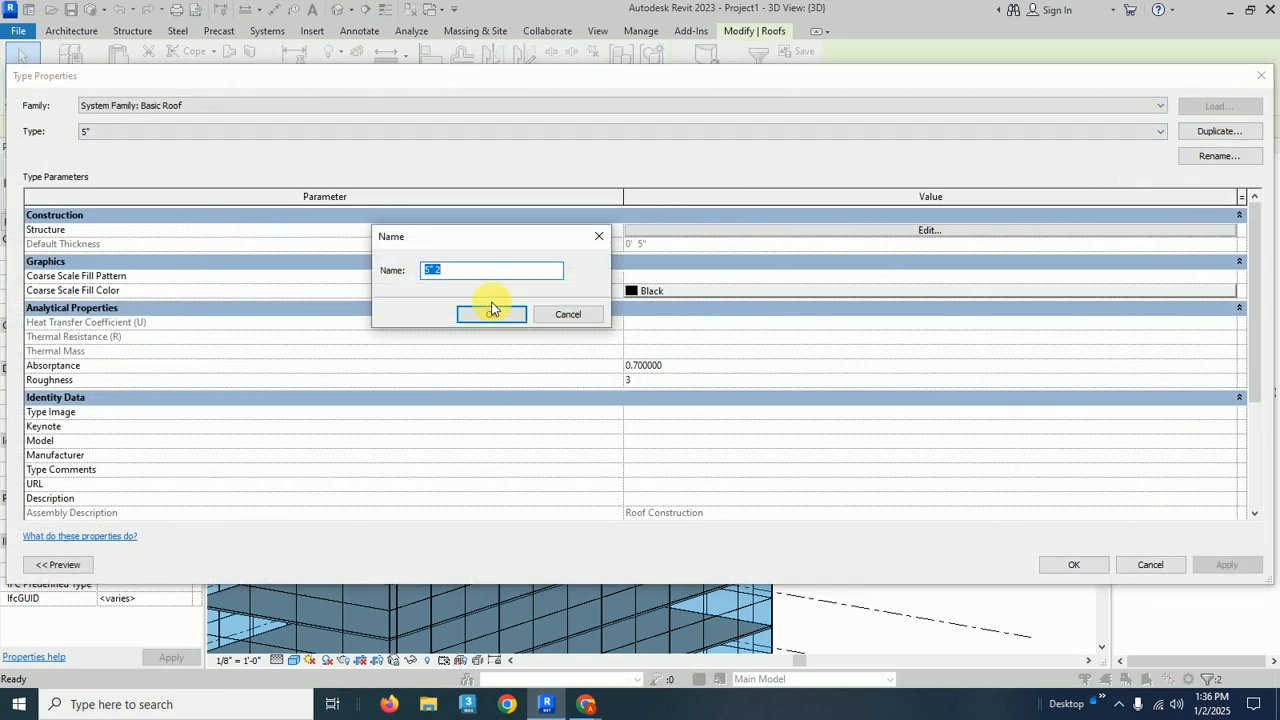
pyautogui.click(478, 316)
# Step: Set the roof type's structure layer material to Glass, Clear Glazing
pyautogui.click(930, 230)
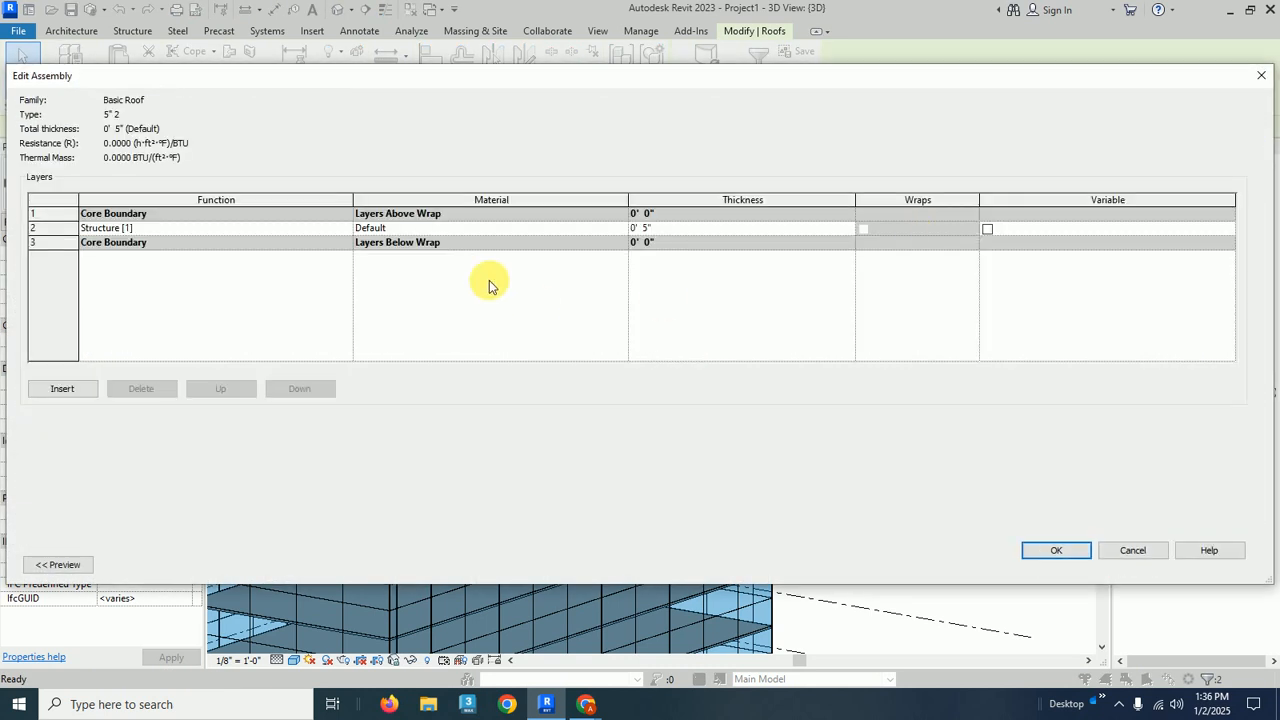
pyautogui.click(600, 228)
pyautogui.click(621, 228)
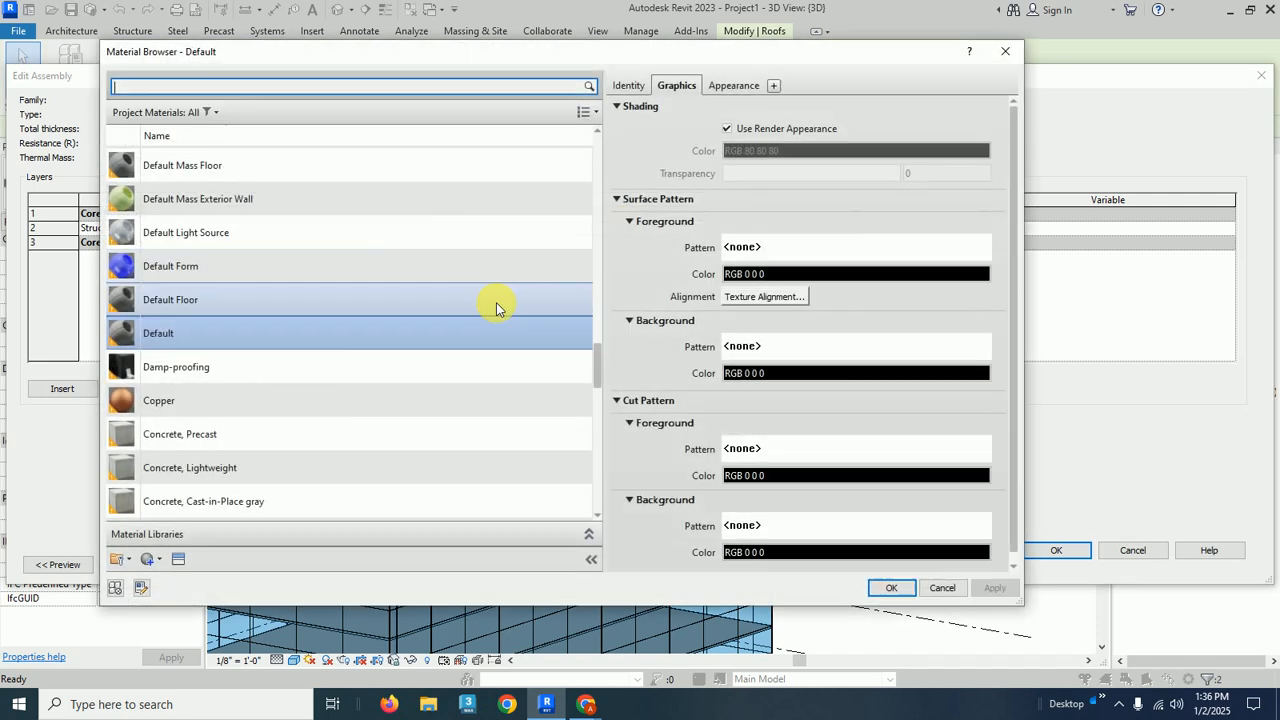
pyautogui.scroll(10, 206, 330)
pyautogui.scroll(-2, 206, 334)
pyautogui.scroll(2, 206, 334)
pyautogui.scroll(8, 206, 334)
pyautogui.scroll(-2, 206, 334)
pyautogui.scroll(-5, 206, 334)
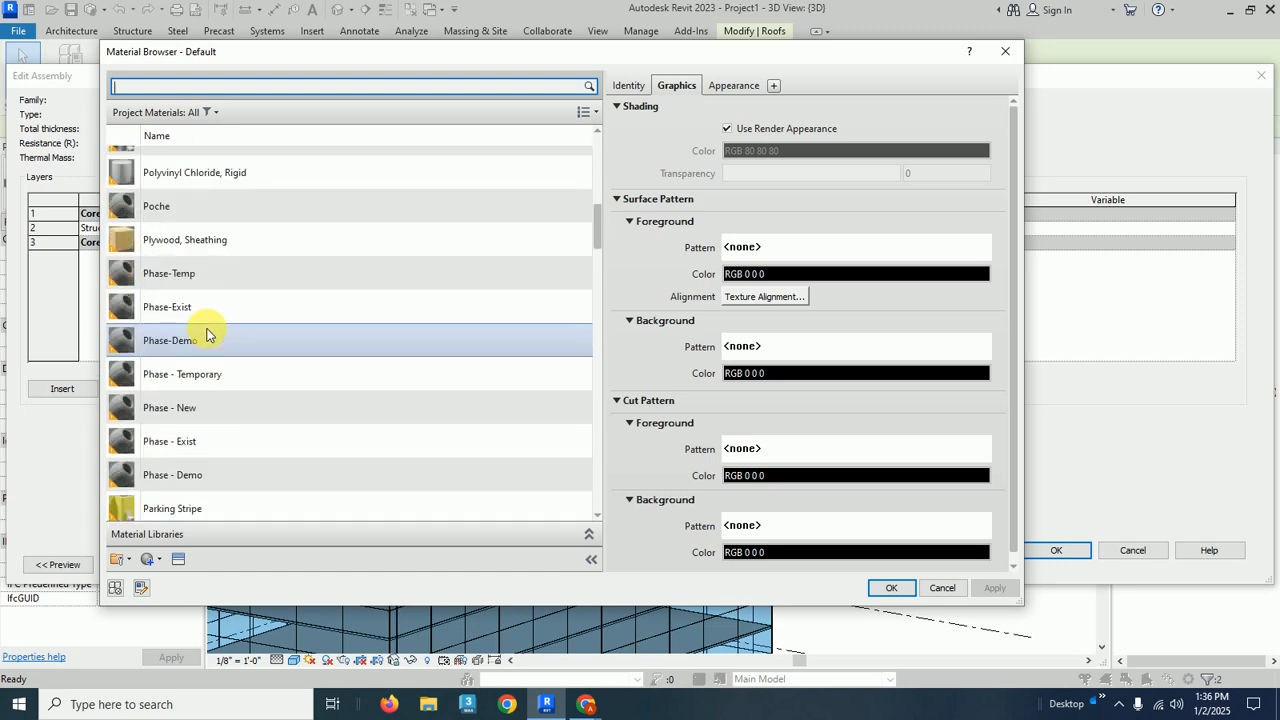
pyautogui.scroll(-5, 206, 334)
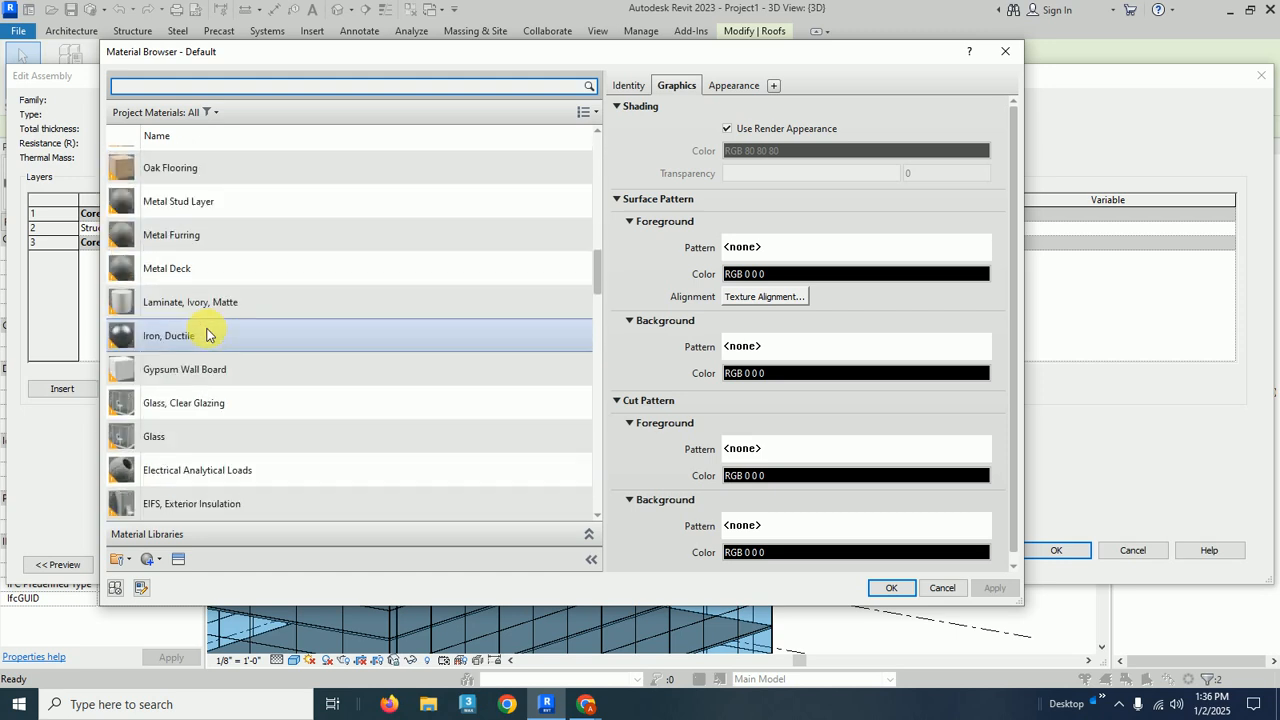
pyautogui.click(216, 412)
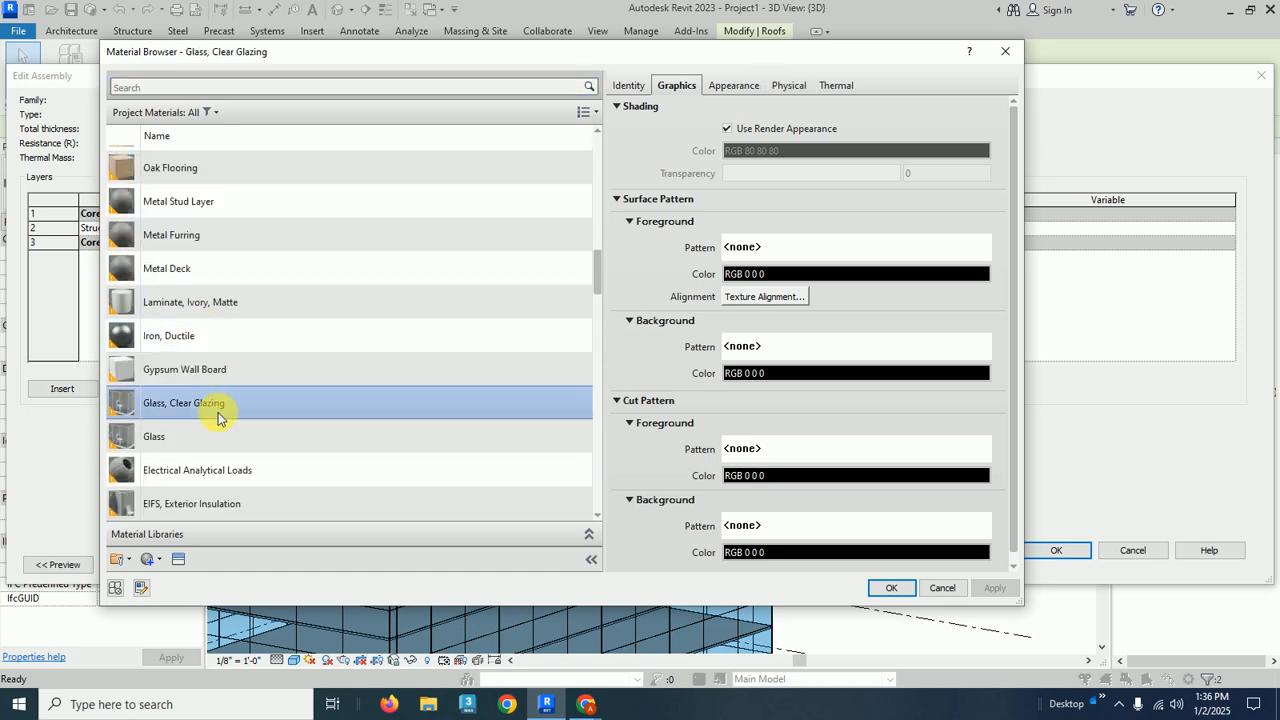
pyautogui.click(893, 588)
pyautogui.click(1052, 553)
pyautogui.click(1054, 561)
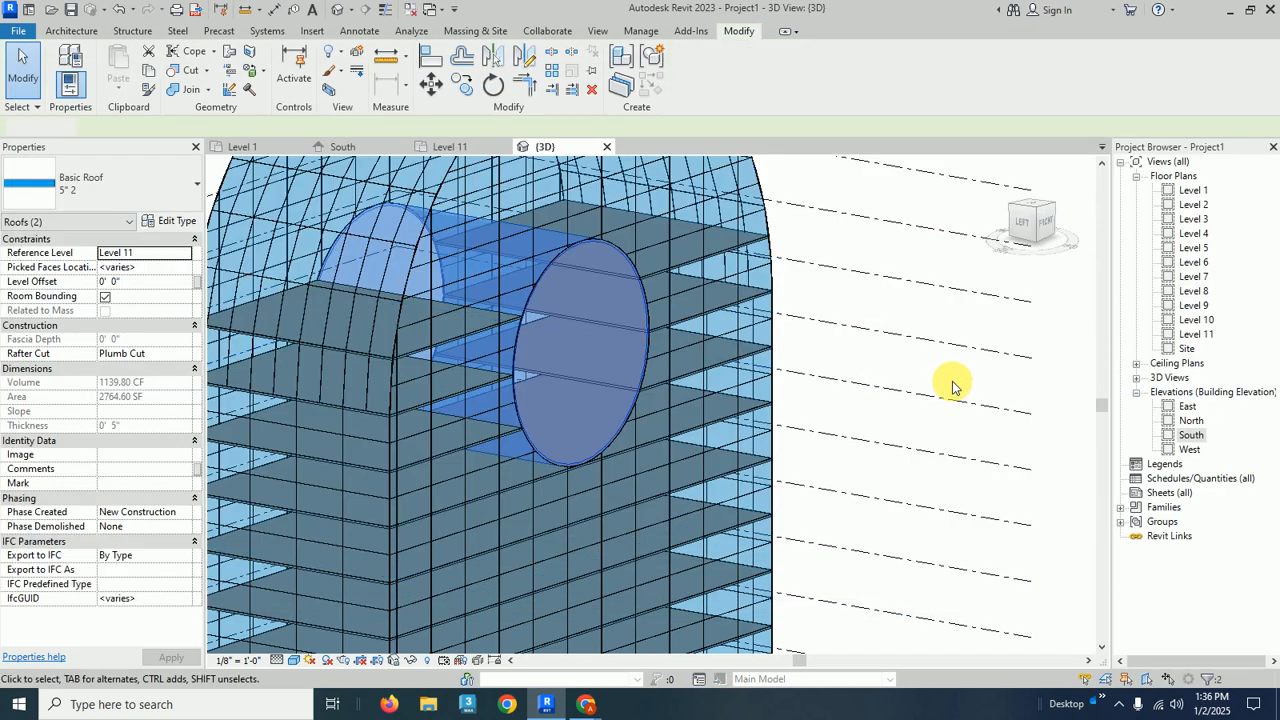
# Step: Clear the roof selection and open the Site floor plan
pyautogui.click(950, 383)
pyautogui.keyDown('shift'); pyautogui.moveTo(934, 357); pyautogui.dragTo(808, 333, button='middle'); pyautogui.keyUp('shift')
pyautogui.scroll(-6, 808, 333)
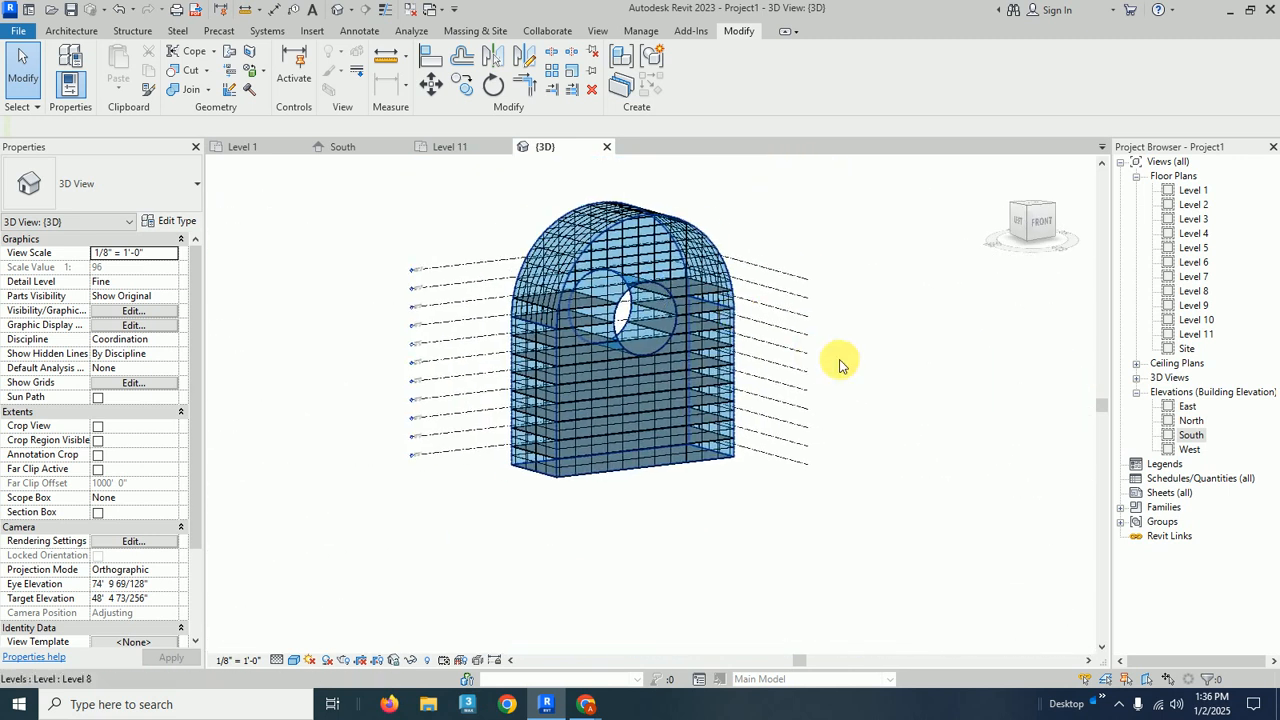
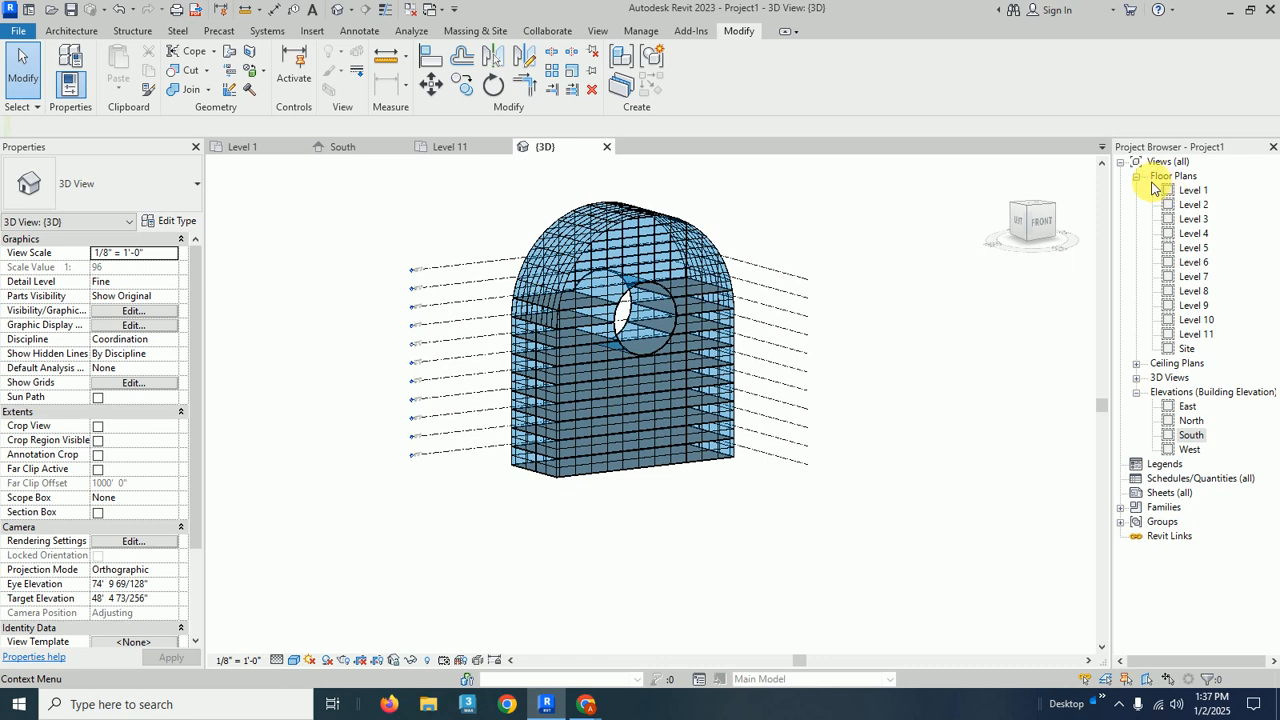
pyautogui.doubleClick(1186, 350)
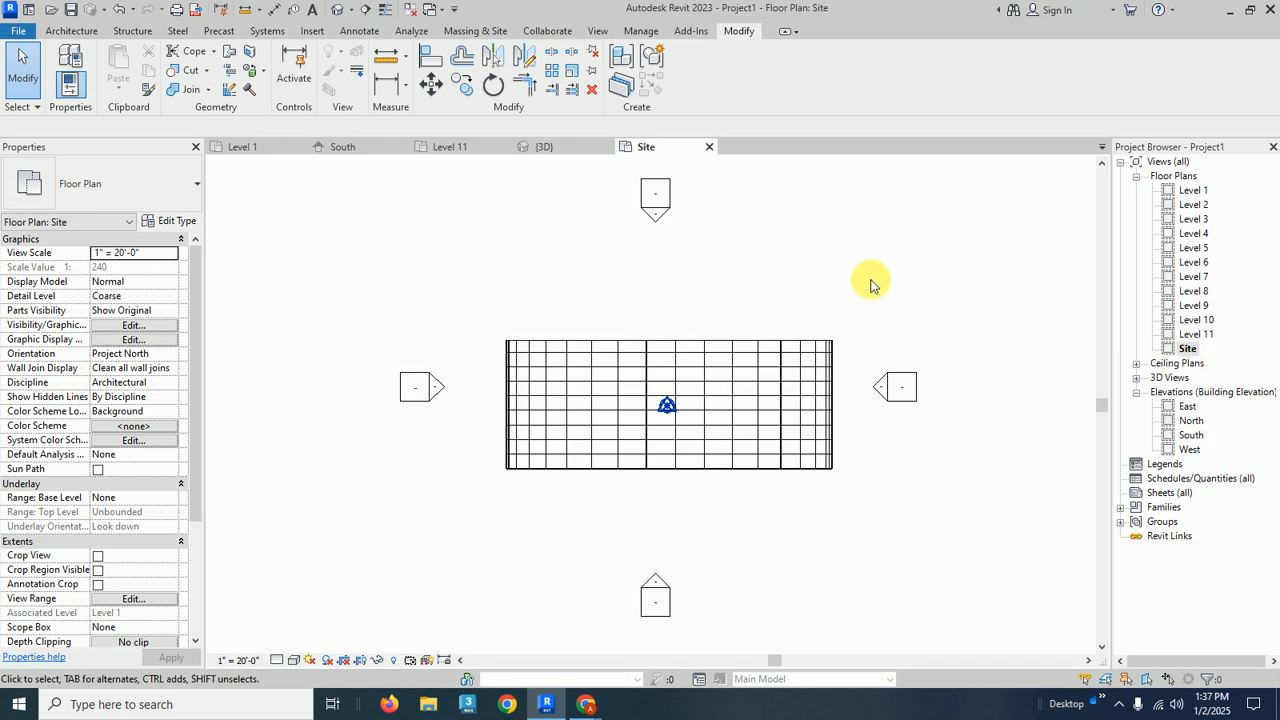
pyautogui.scroll(-2, 865, 283)
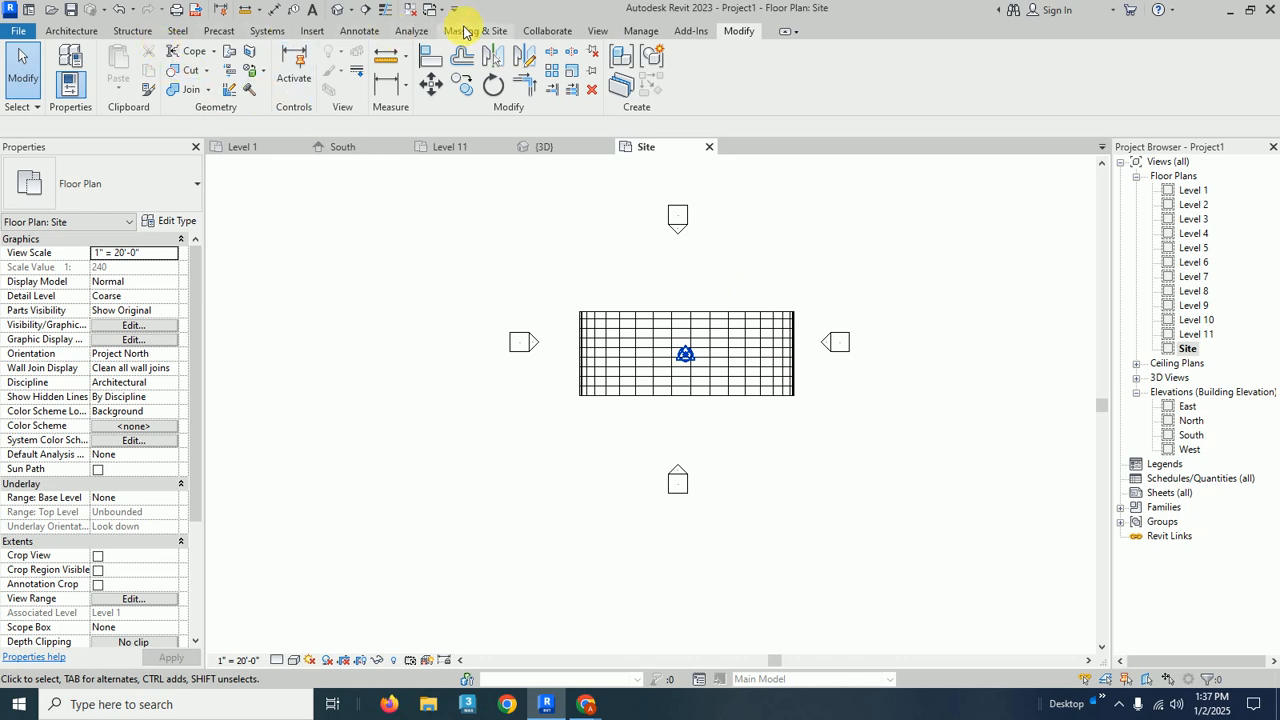
pyautogui.click(476, 31)
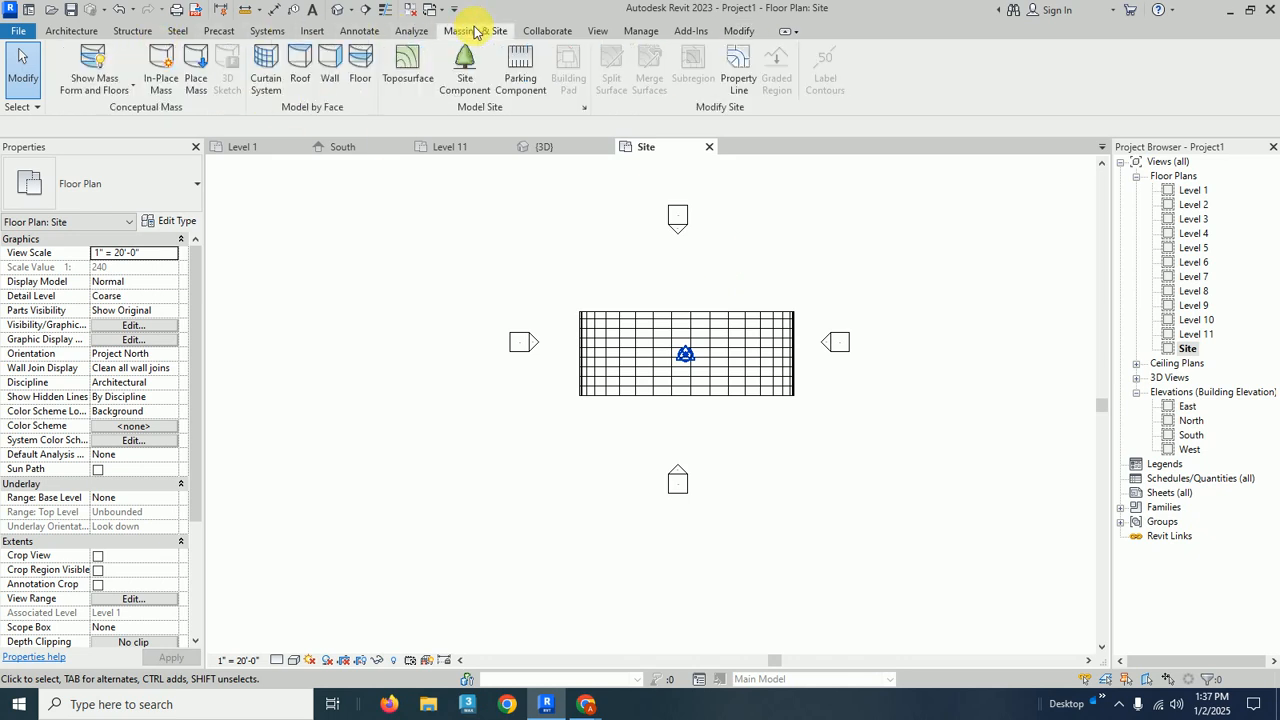
pyautogui.click(411, 79)
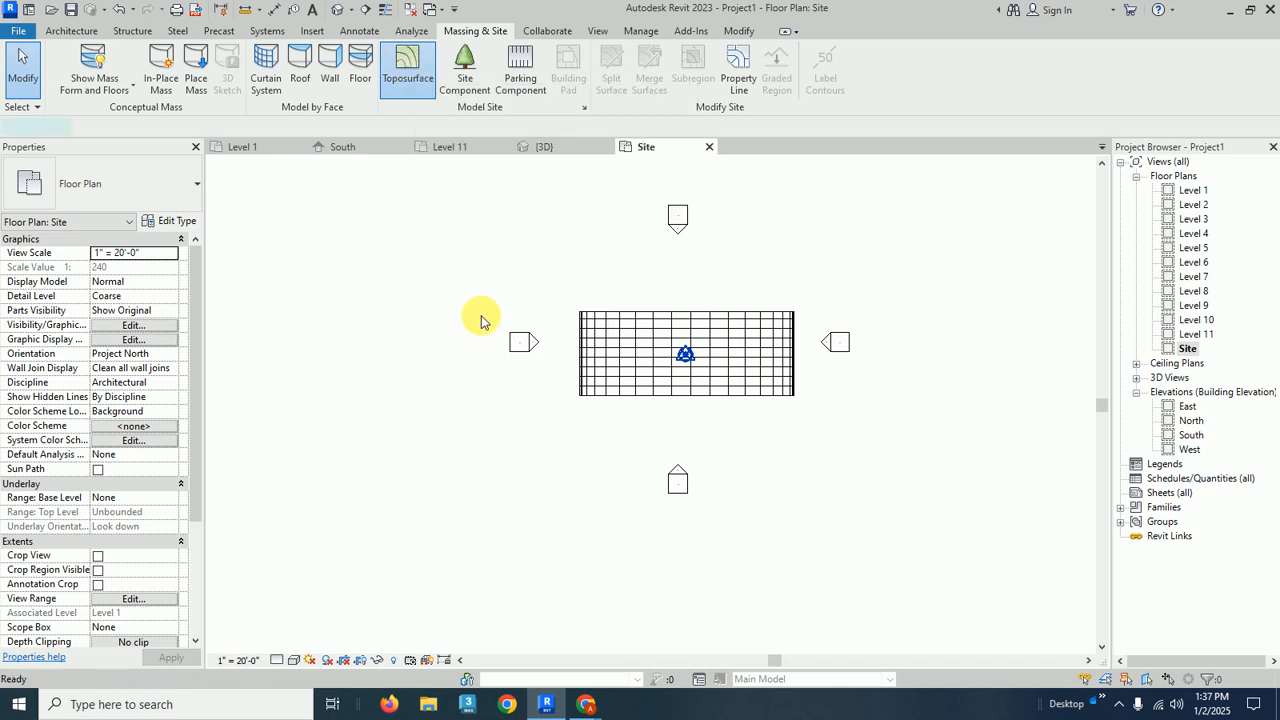
pyautogui.click(413, 262)
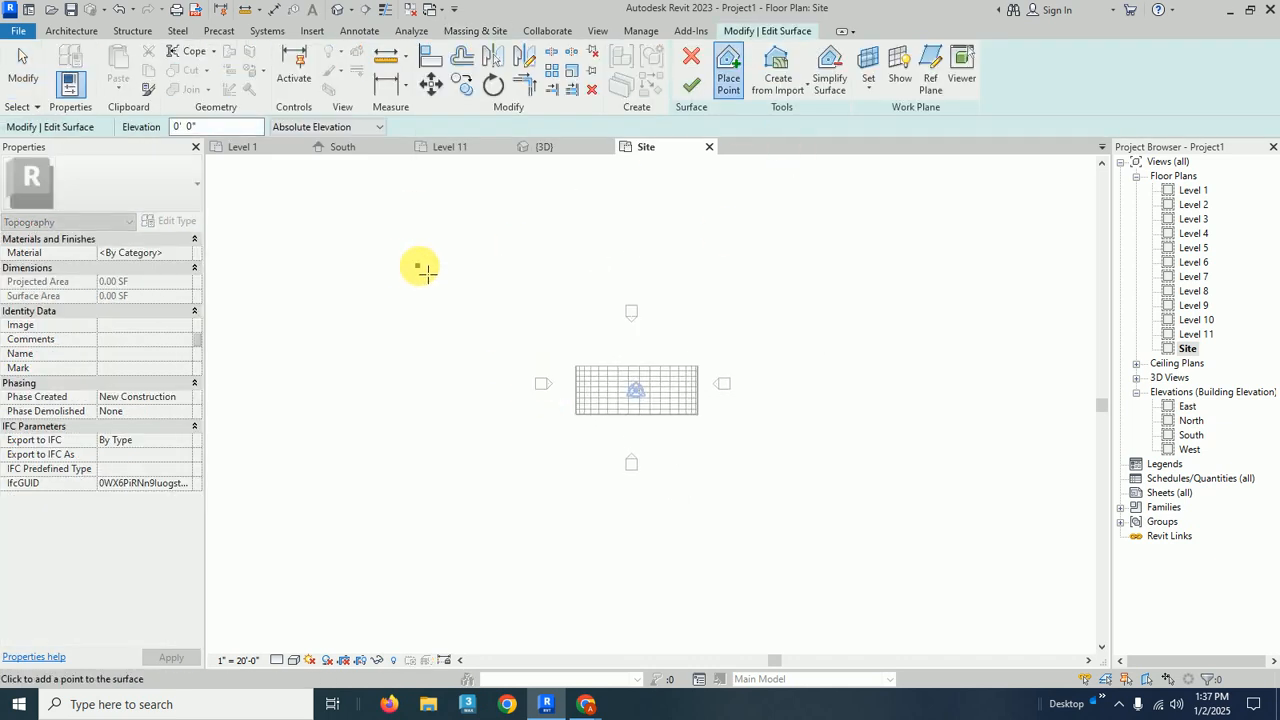
pyautogui.click(839, 260)
pyautogui.click(838, 259)
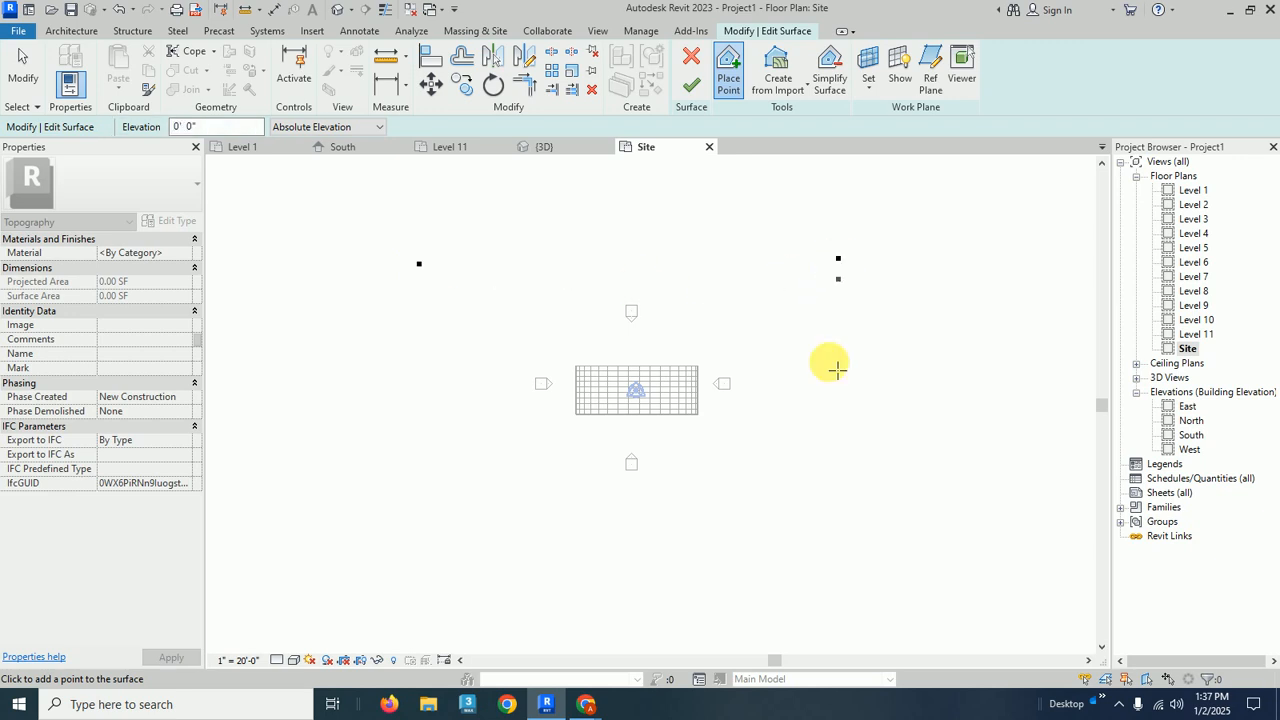
pyautogui.click(851, 560)
pyautogui.click(412, 551)
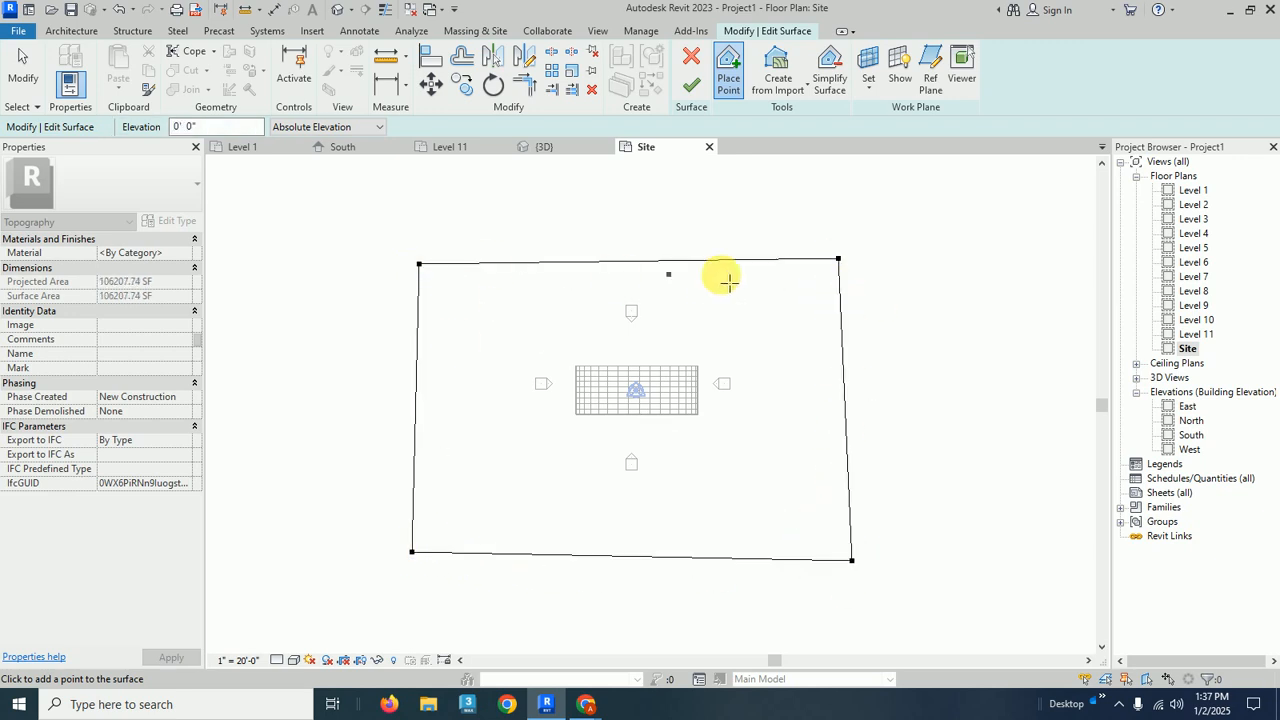
pyautogui.click(690, 57)
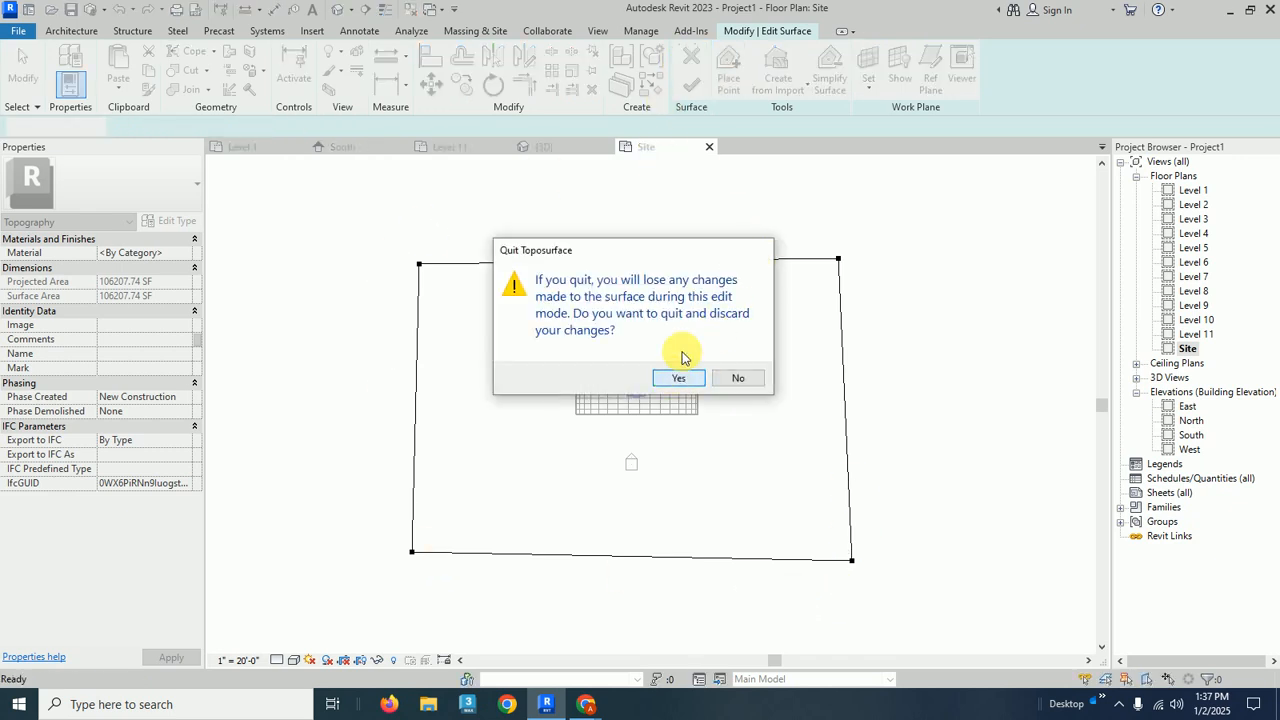
pyautogui.click(678, 377)
# Step: Draw a model line rectangle about 336' by 208' around the building and its elevation markers on Level 1
pyautogui.scroll(-1, 760, 288)
pyautogui.moveTo(760, 288); pyautogui.dragTo(720, 318, button='middle')
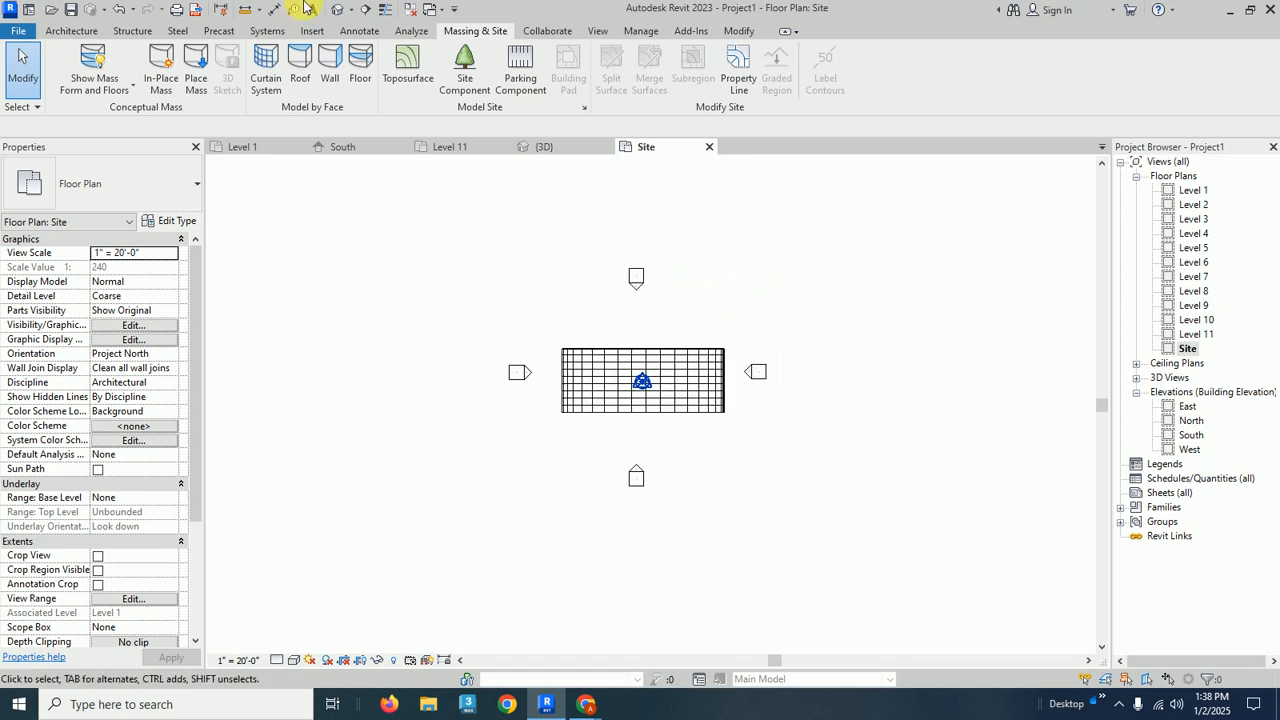
pyautogui.click(71, 31)
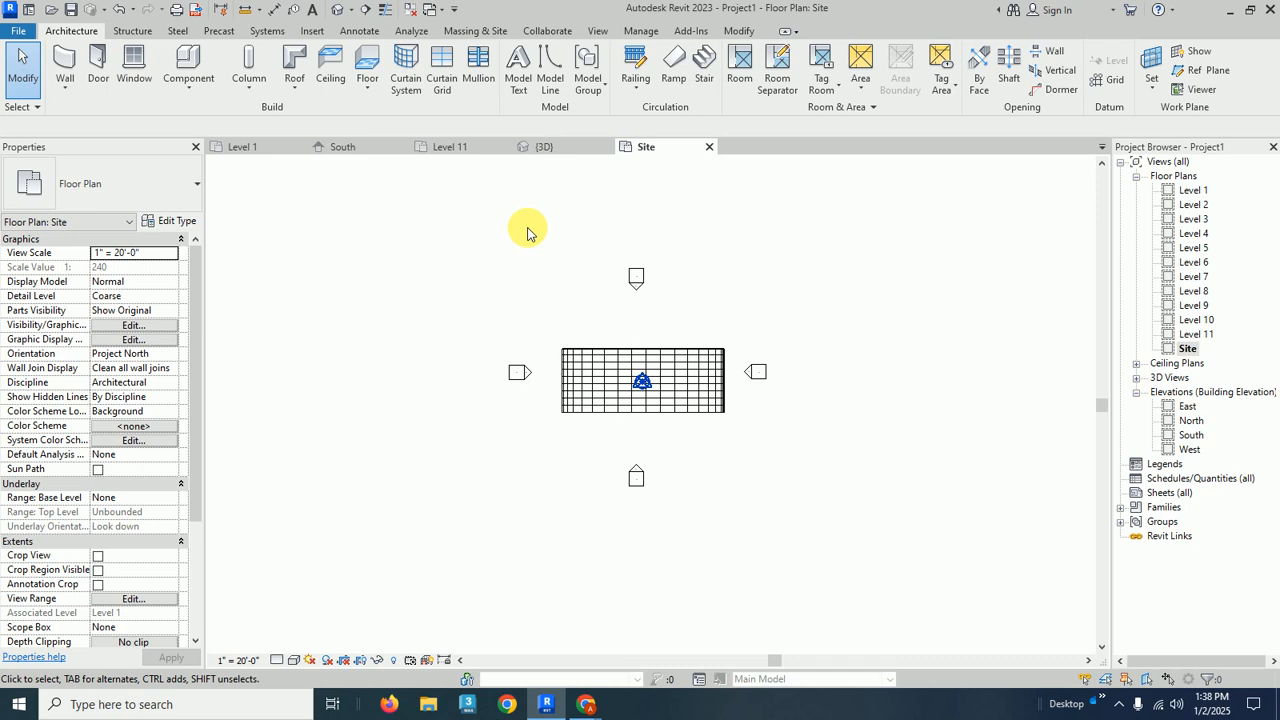
pyautogui.click(549, 88)
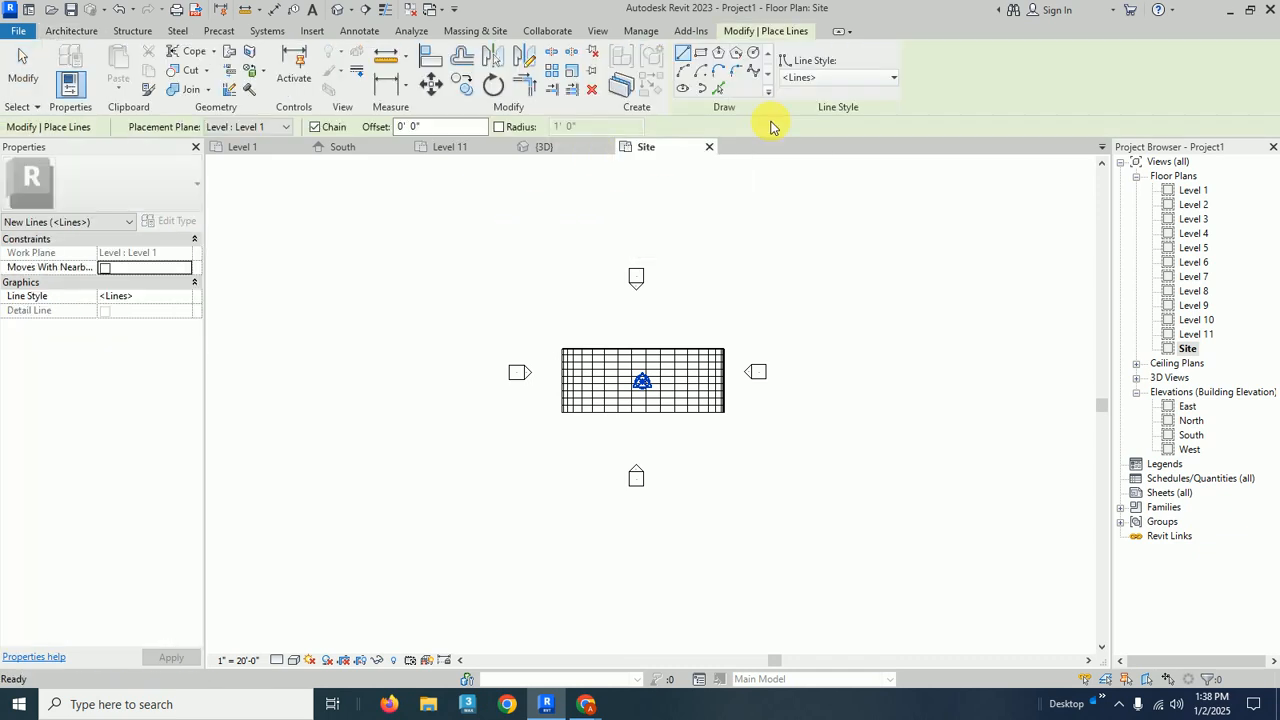
pyautogui.click(397, 236)
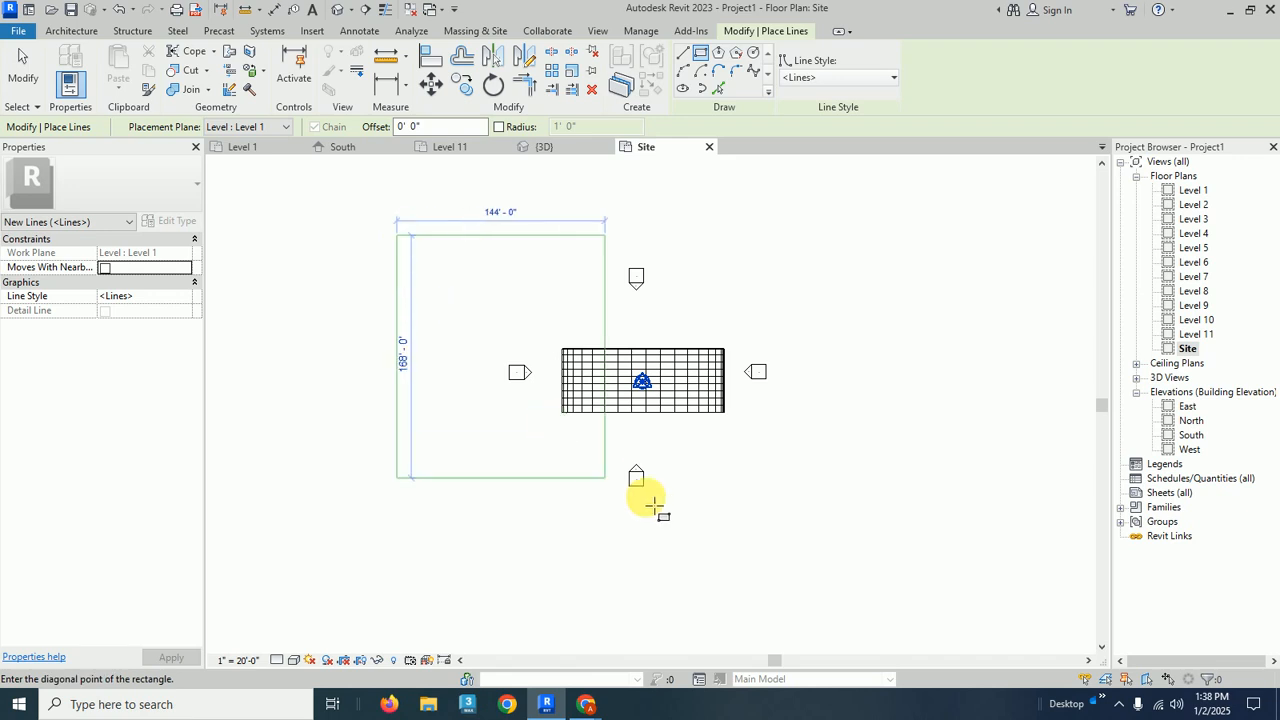
pyautogui.click(890, 542)
pyautogui.rightClick(951, 270)
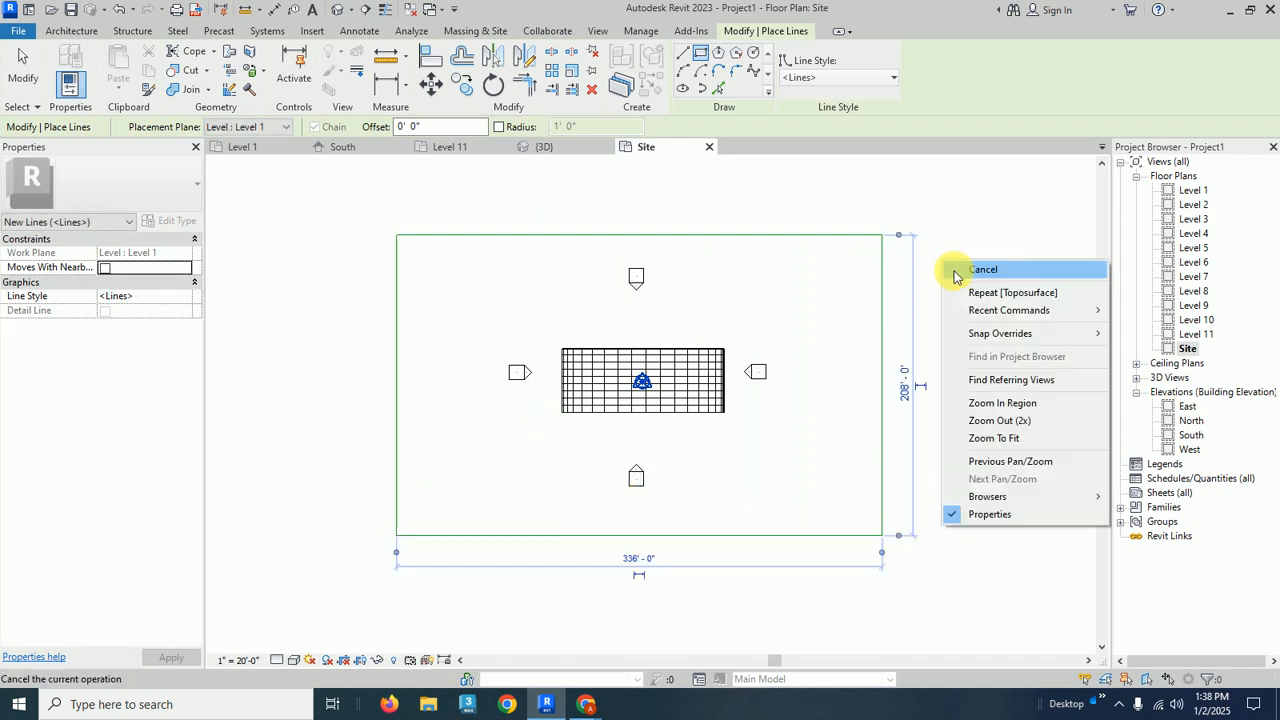
pyautogui.click(960, 276)
pyautogui.rightClick(957, 271)
pyautogui.click(963, 277)
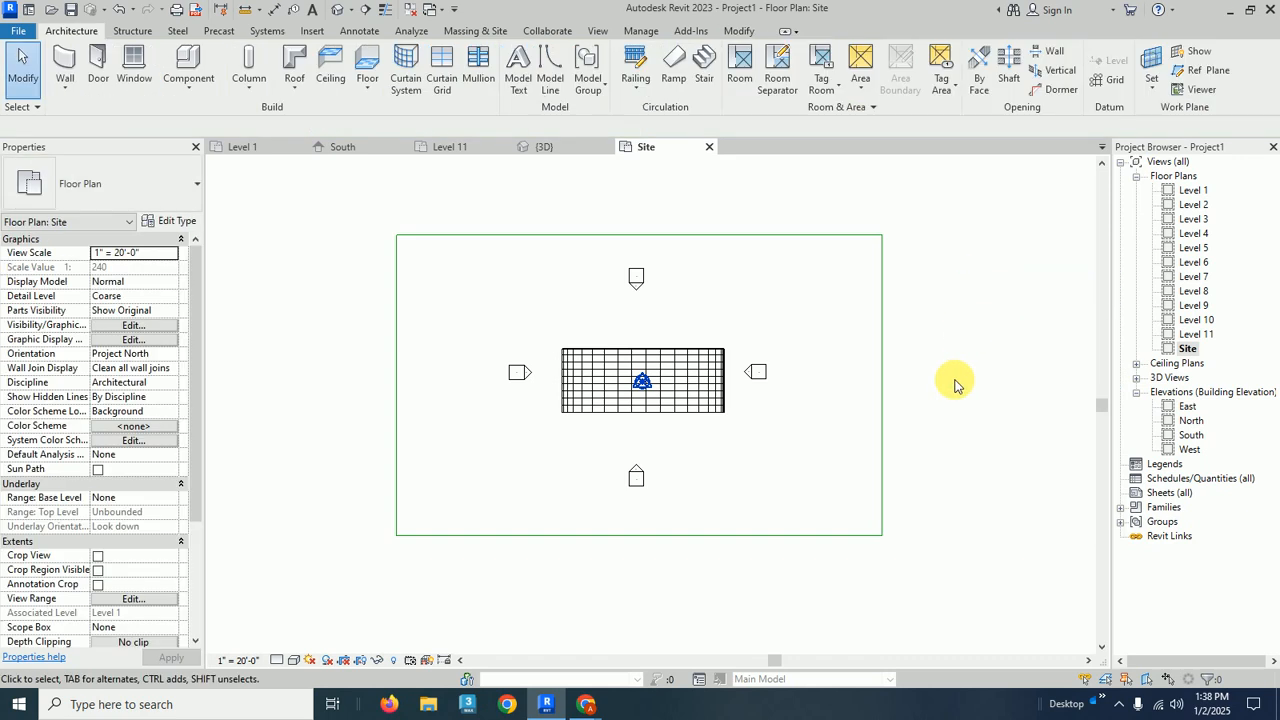
# Step: Create a toposurface in the Site plan with points at elevation 0' 0" on the four corners of the model line rectangle
pyautogui.click(575, 147)
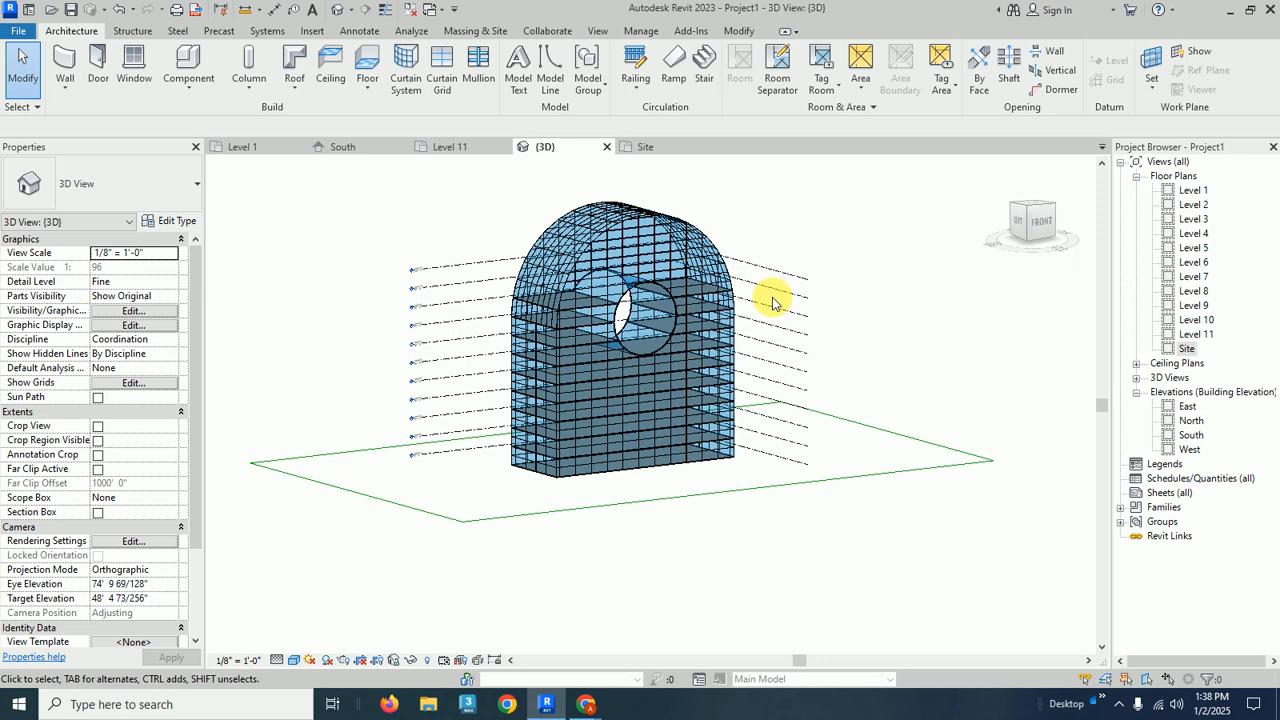
pyautogui.click(658, 148)
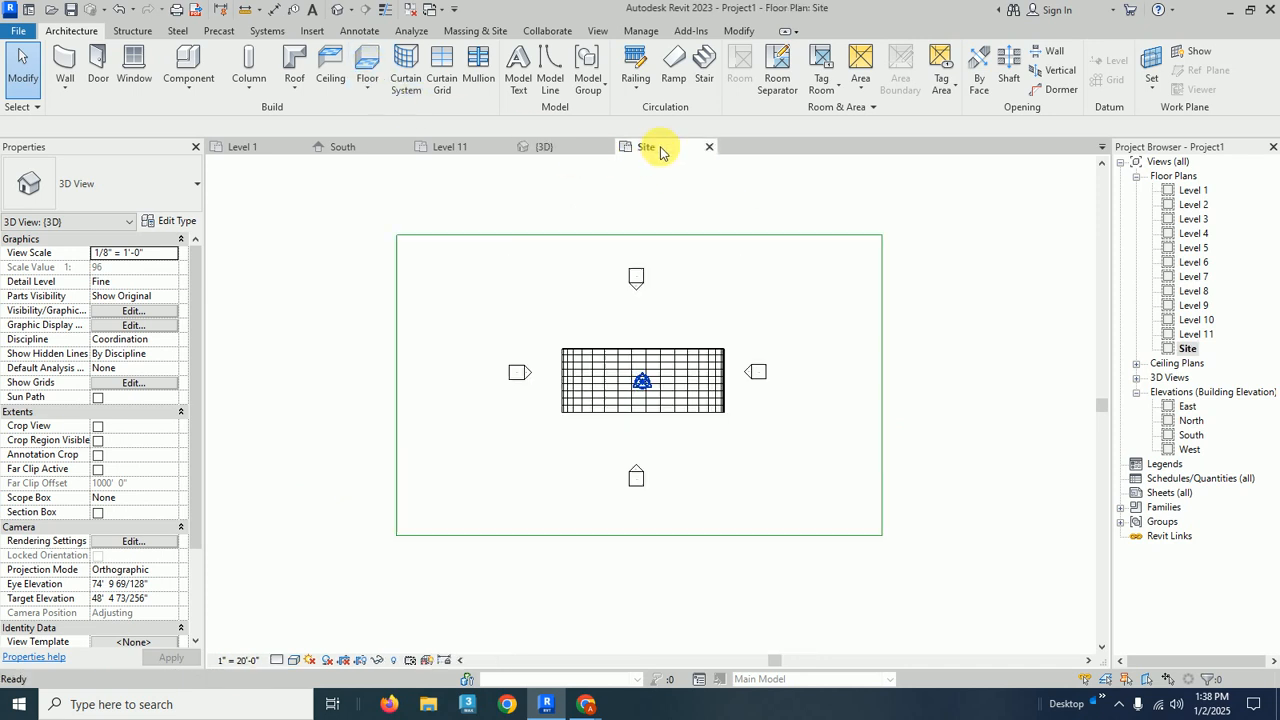
pyautogui.click(481, 32)
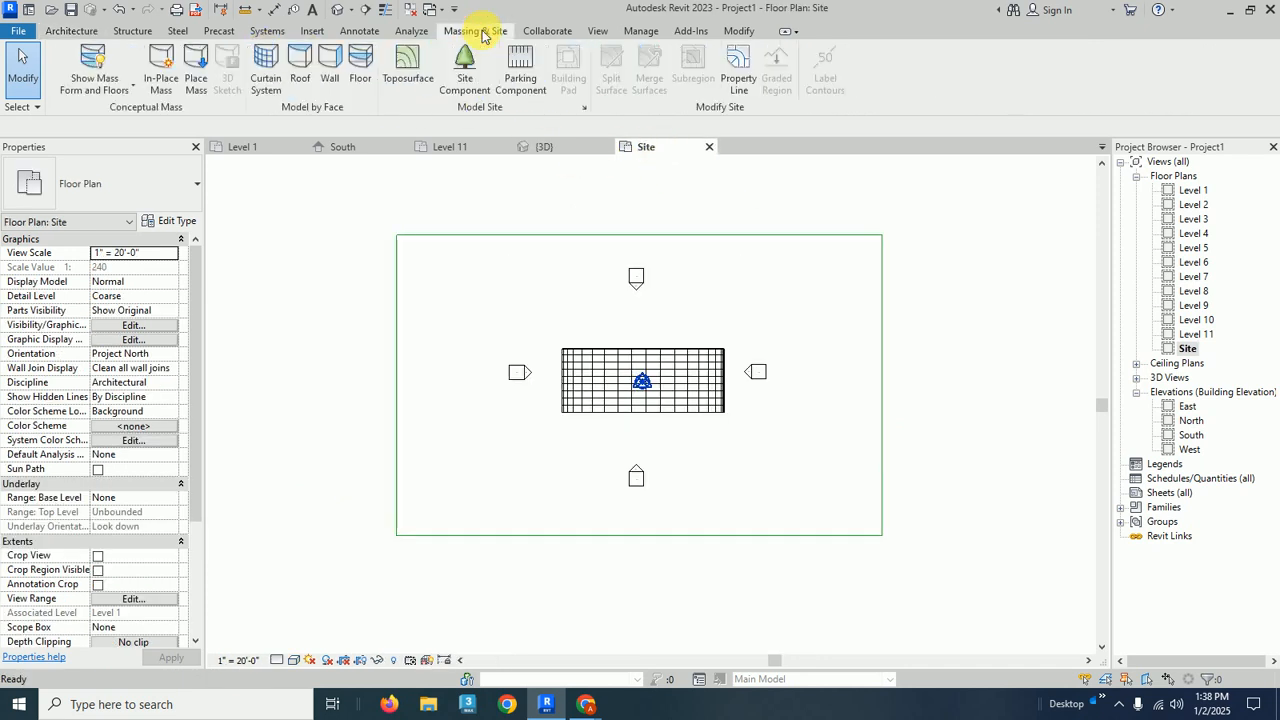
pyautogui.click(412, 60)
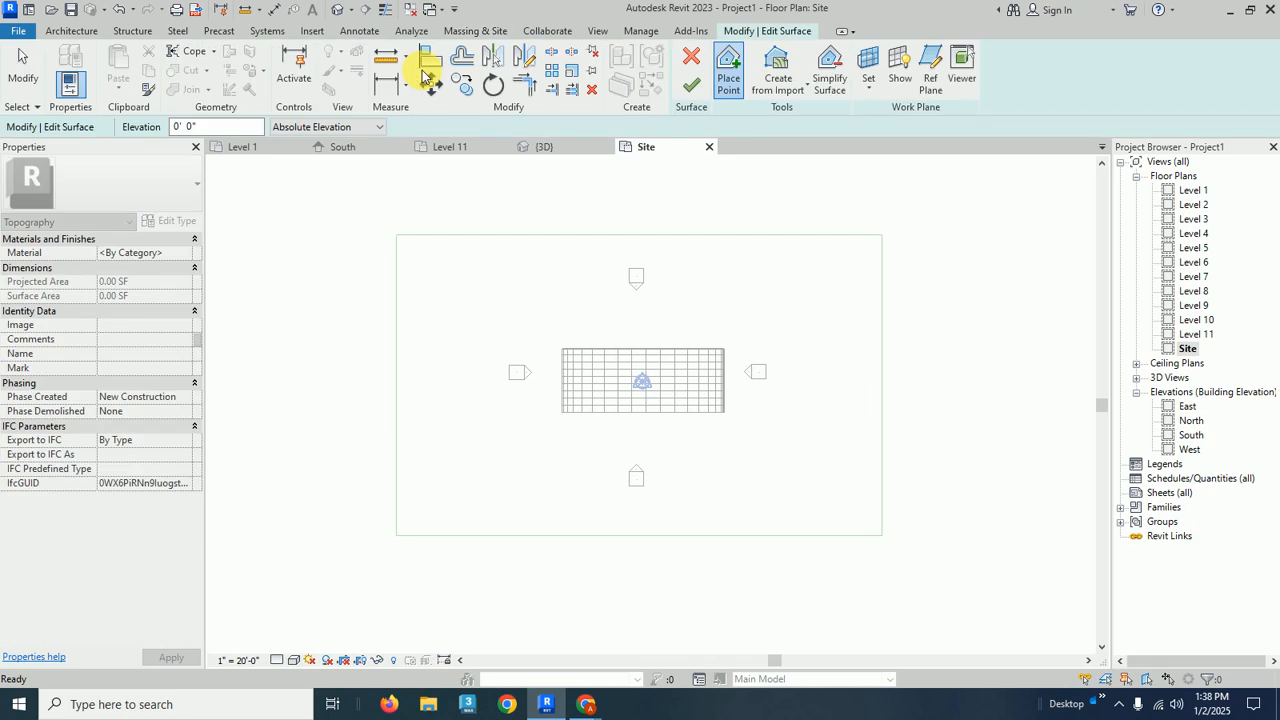
pyautogui.click(397, 235)
pyautogui.click(882, 235)
pyautogui.click(882, 536)
pyautogui.click(397, 535)
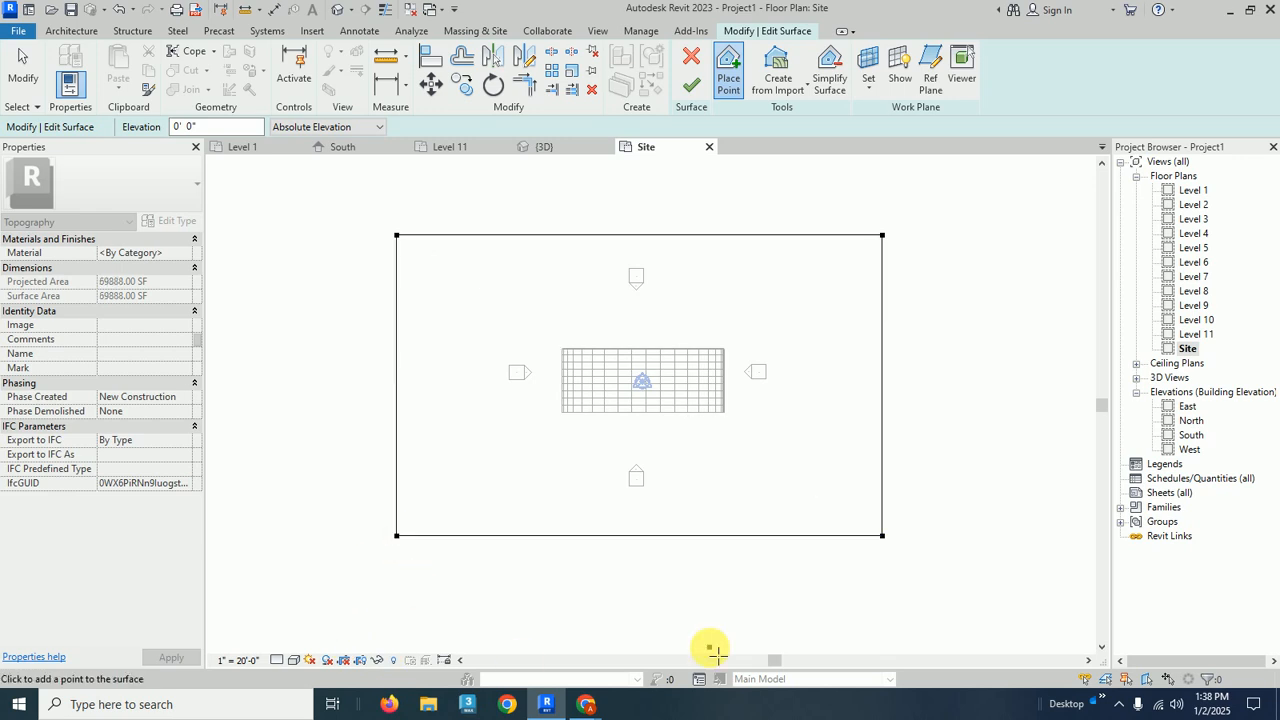
pyautogui.click(690, 86)
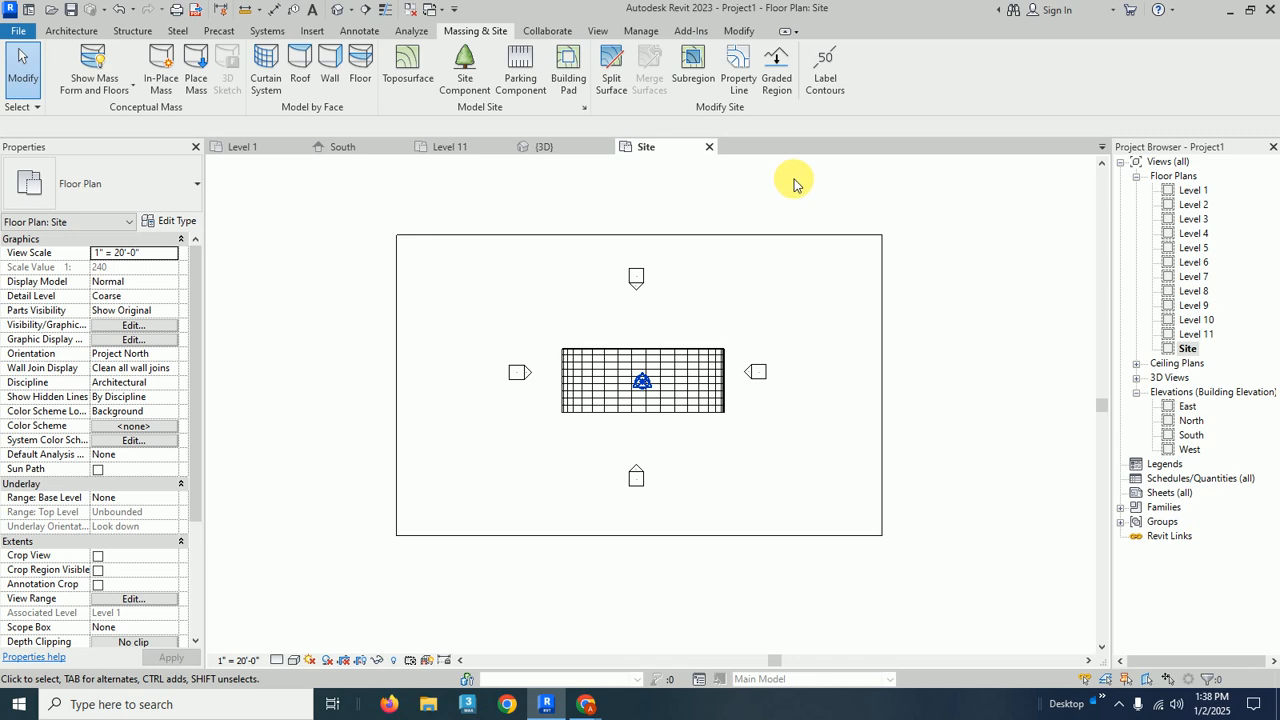
# Step: Examine the toposurface and its ground texture around the building in the 3D view with the Realistic visual style
pyautogui.click(577, 148)
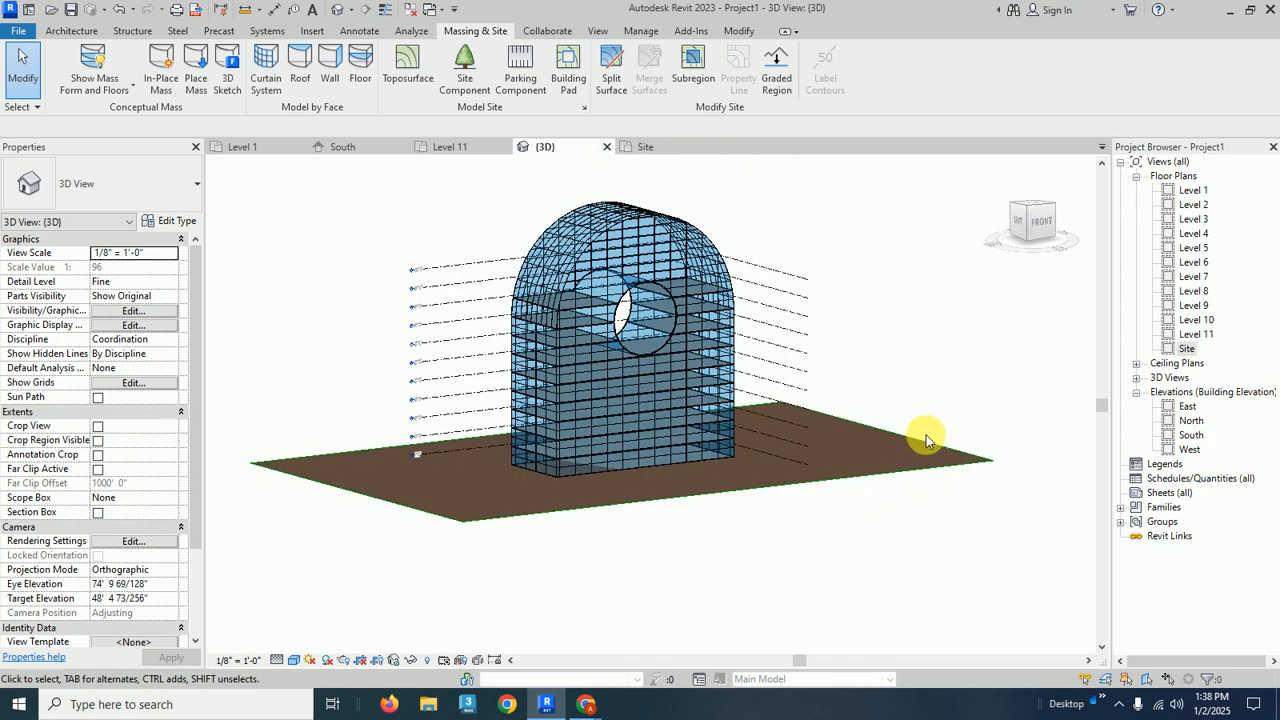
pyautogui.scroll(5, 723, 499)
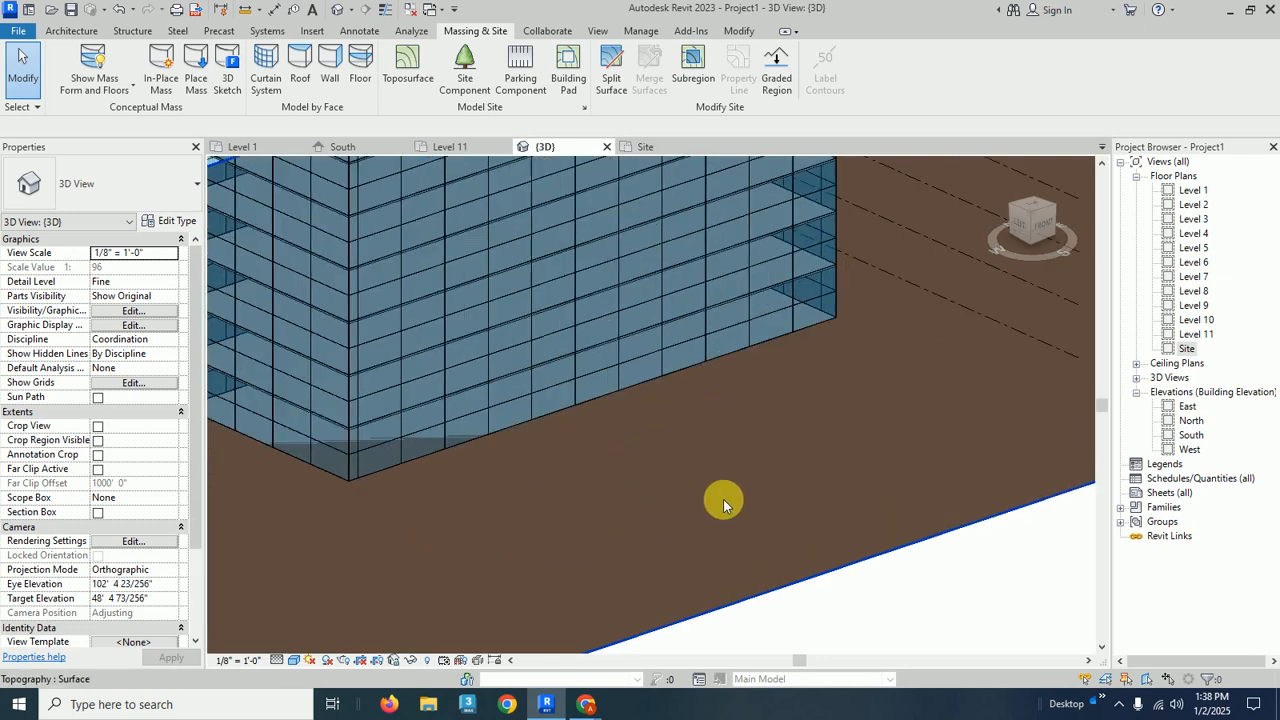
pyautogui.scroll(3, 723, 499)
pyautogui.click(293, 660)
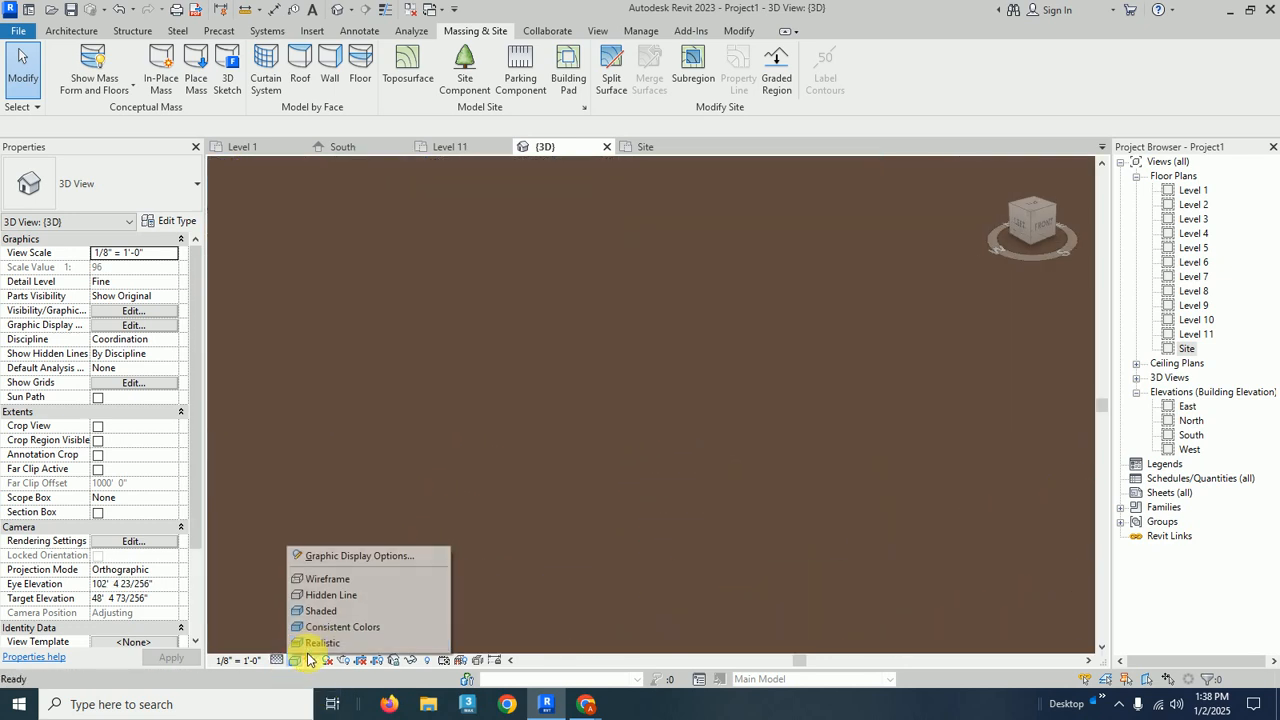
pyautogui.click(314, 644)
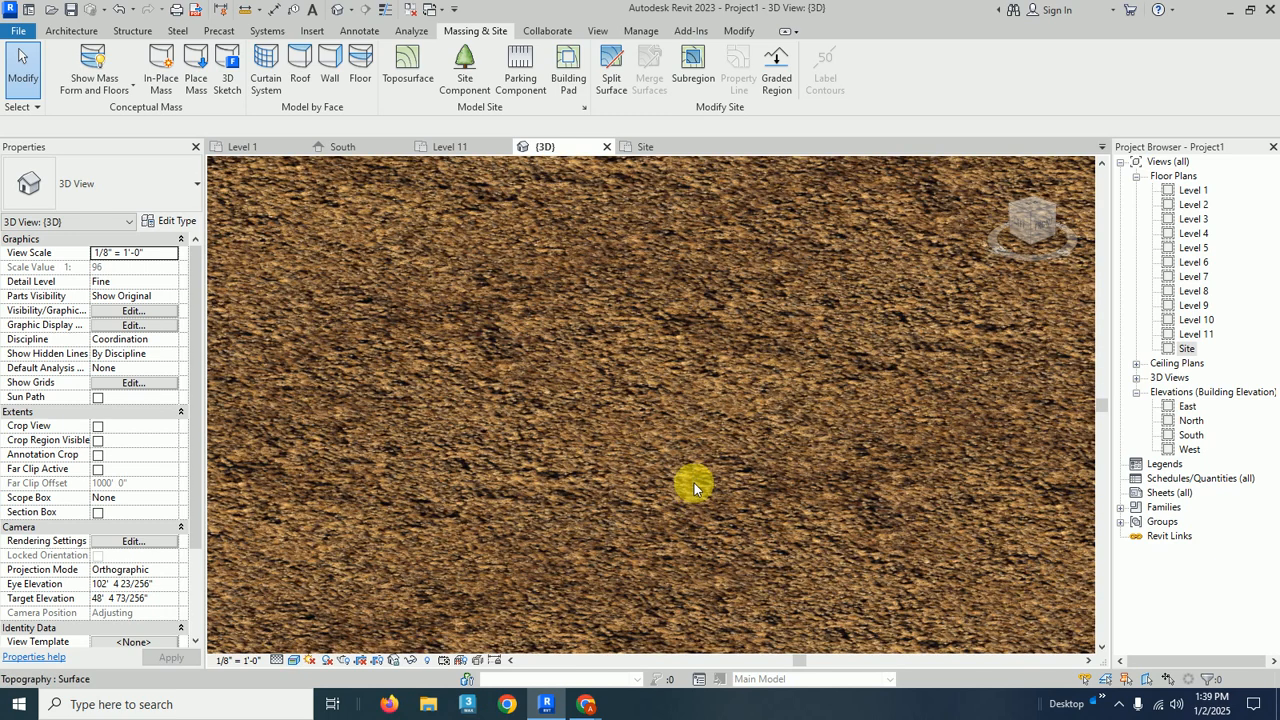
pyautogui.scroll(-3, 694, 477)
pyautogui.scroll(-2, 694, 477)
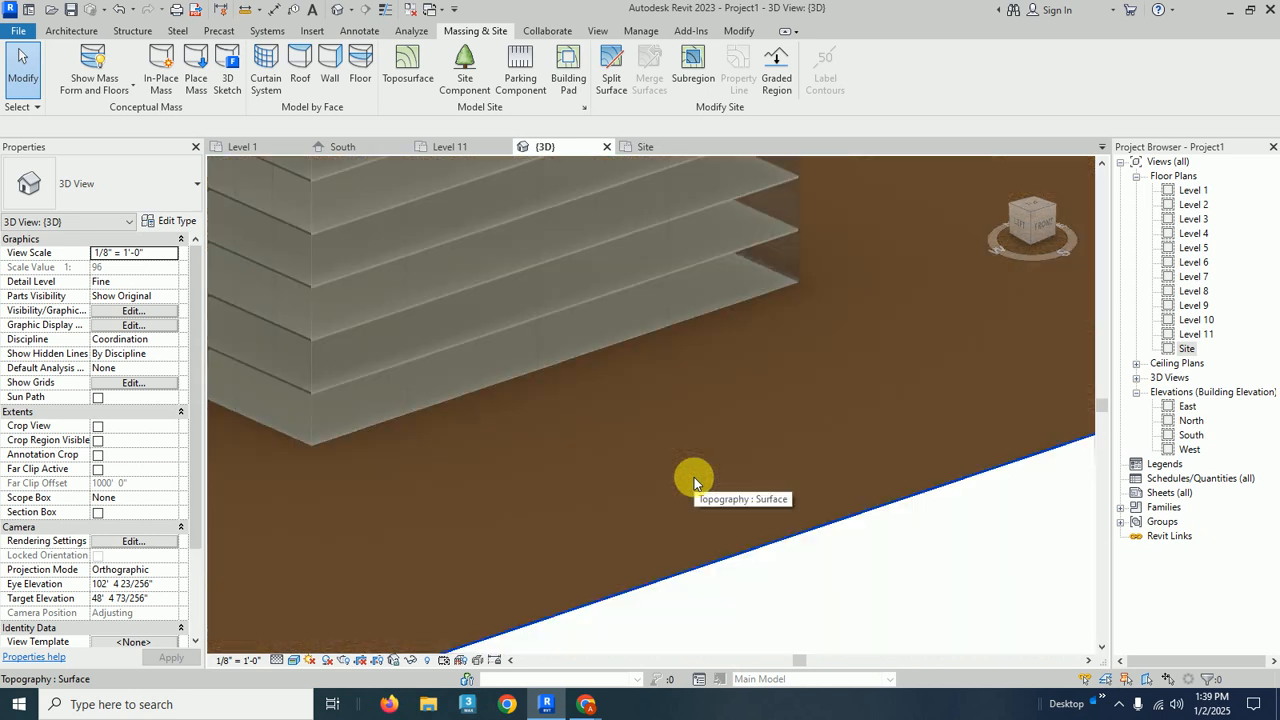
pyautogui.scroll(-5, 694, 477)
pyautogui.keyDown('shift'); pyautogui.moveTo(802, 514); pyautogui.dragTo(771, 508, button='middle'); pyautogui.keyUp('shift')
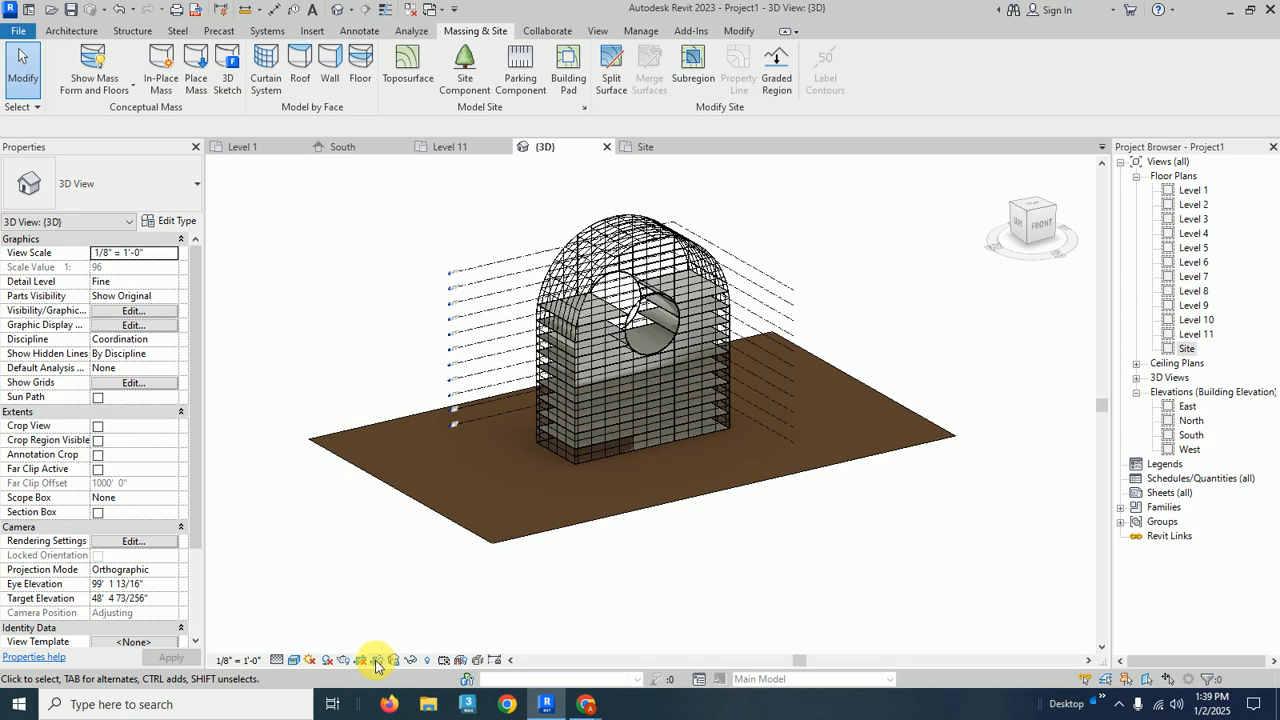
# Step: Set the 3D view's visual style to Consistent Colors and view the site from a higher angle
pyautogui.click(293, 660)
pyautogui.click(335, 627)
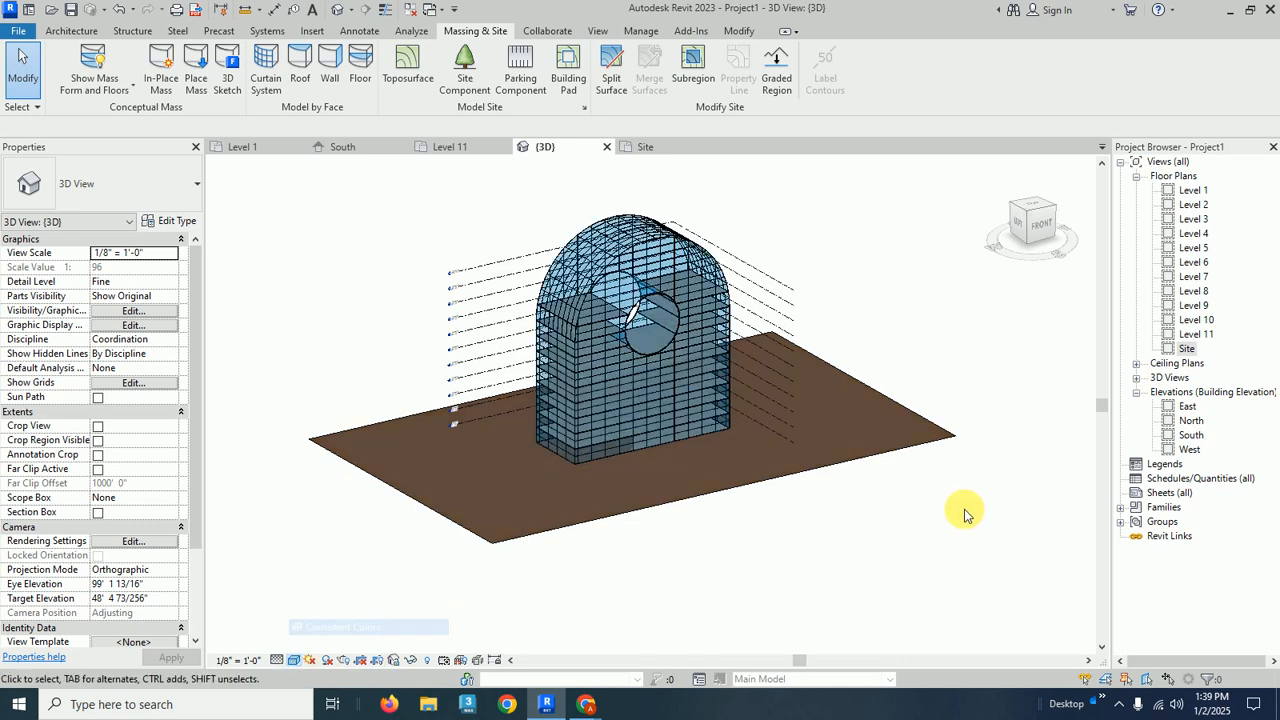
pyautogui.keyDown('shift'); pyautogui.moveTo(934, 486); pyautogui.dragTo(931, 523, button='middle'); pyautogui.keyUp('shift')
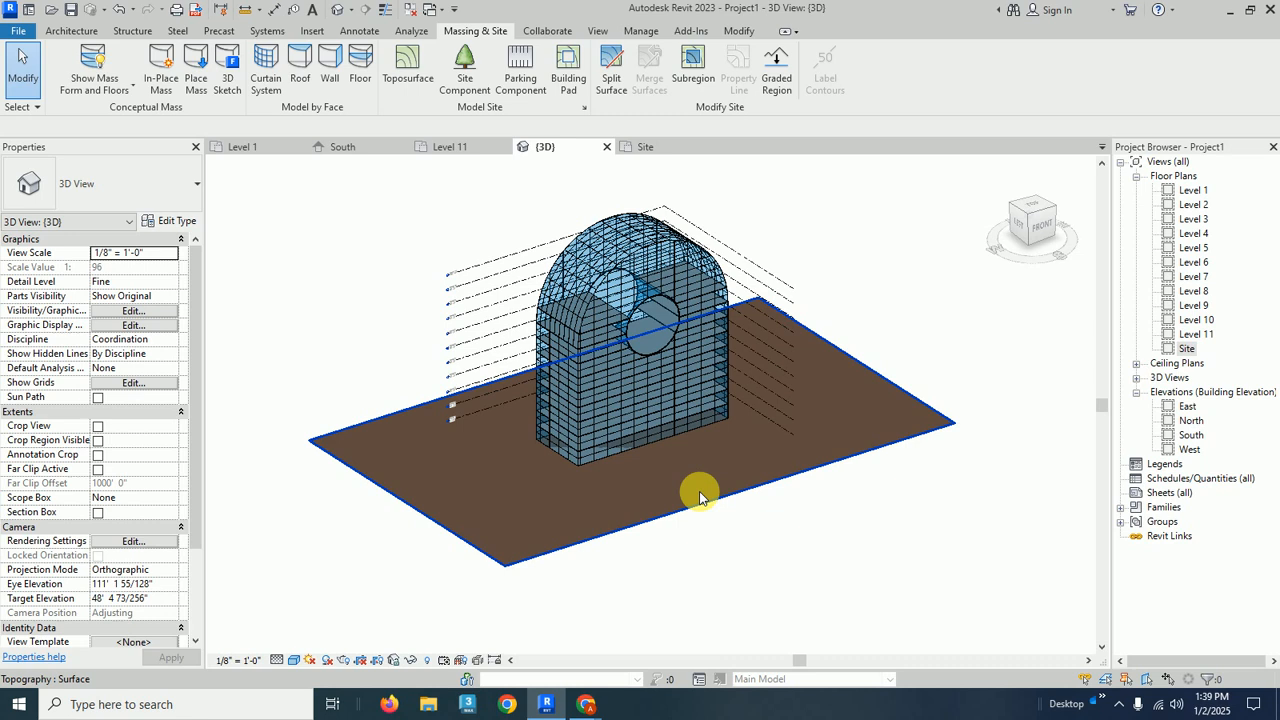